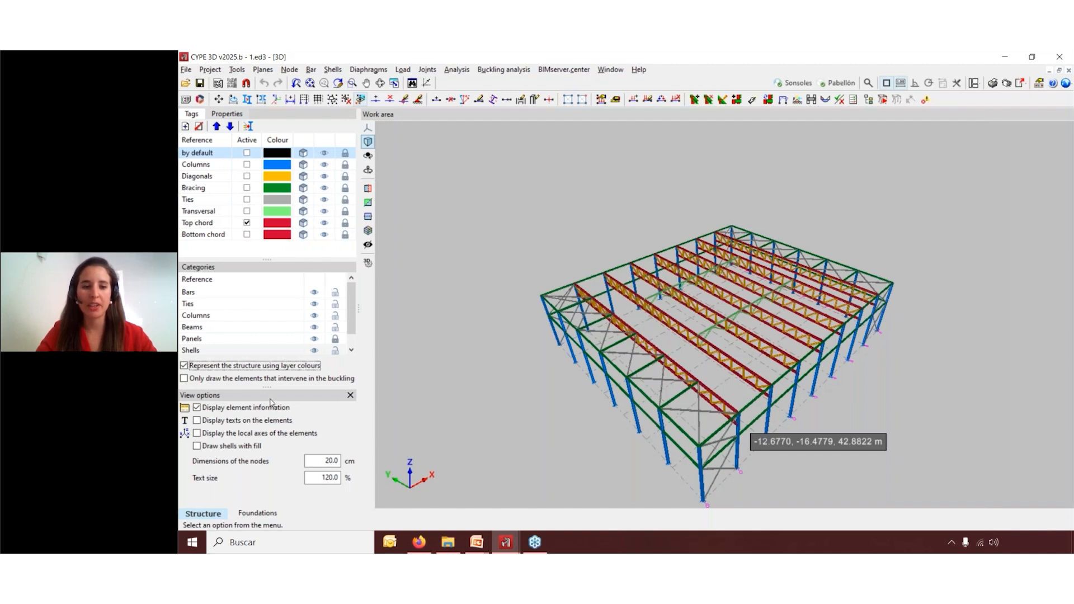
Dock View options beneath the work area at a reduced height, and dock Tags along the work area's right side
{"action": "left_click_drag", "start_coordinate": [272, 402], "coordinate": [541, 499]}
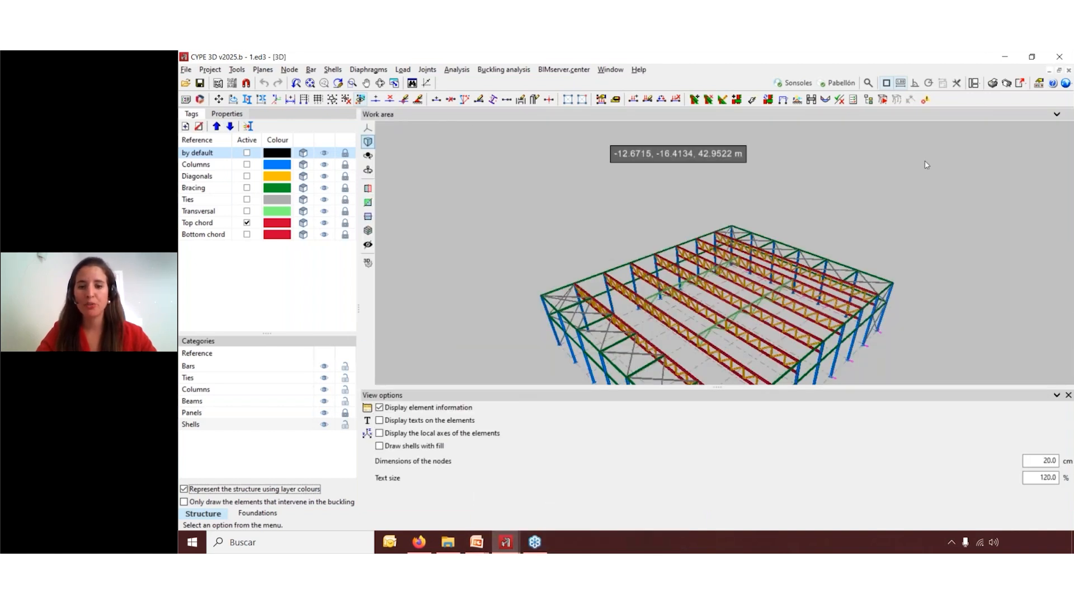
{"action": "left_click_drag", "start_coordinate": [731, 388], "coordinate": [730, 443]}
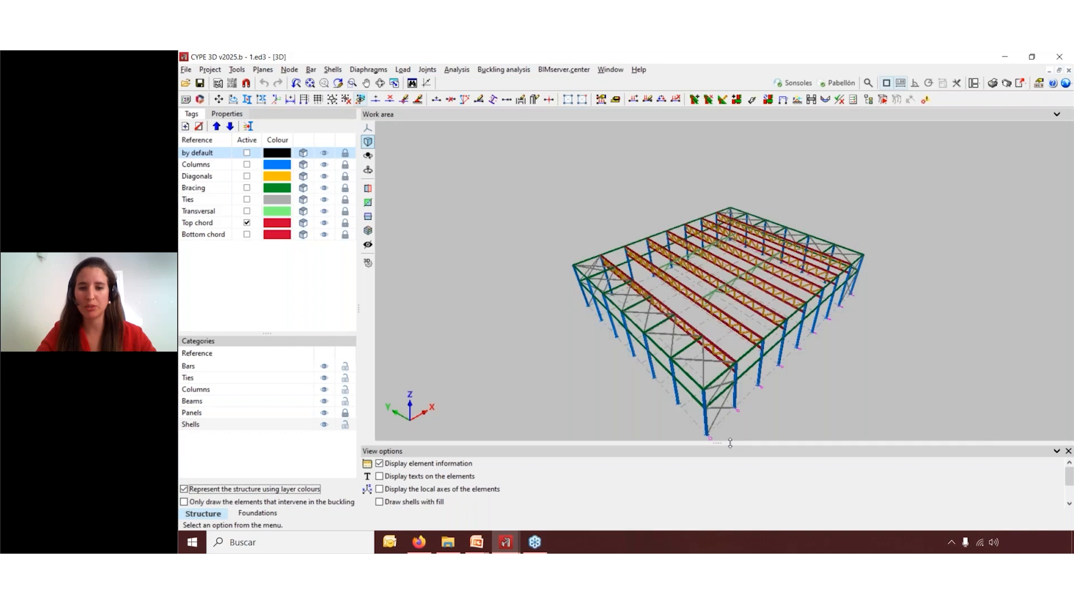
{"action": "left_click_drag", "start_coordinate": [195, 116], "coordinate": [667, 244]}
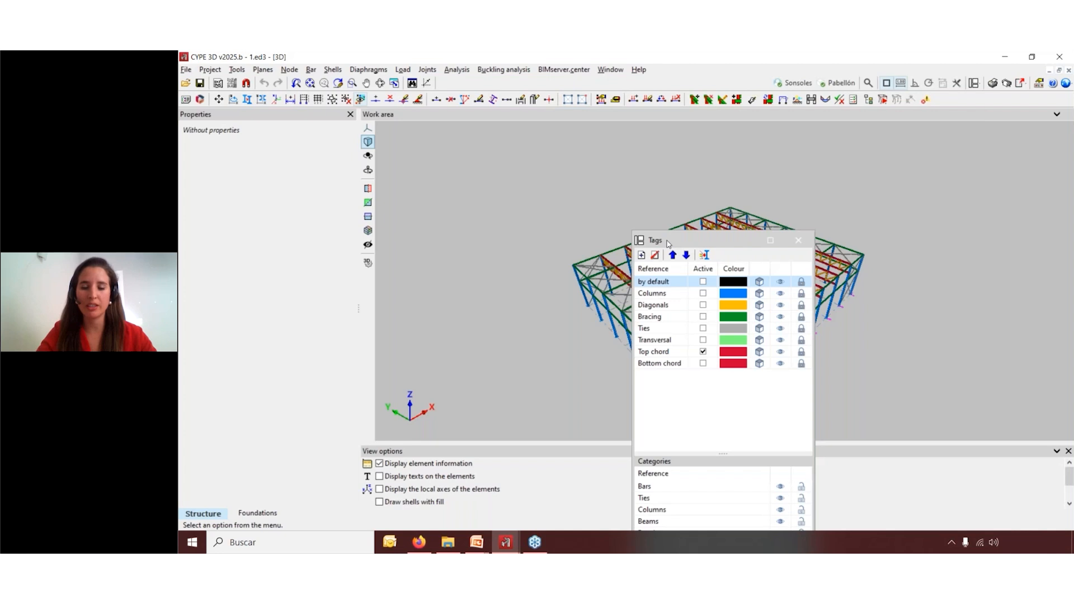
{"action": "left_click_drag", "start_coordinate": [668, 244], "coordinate": [1067, 305]}
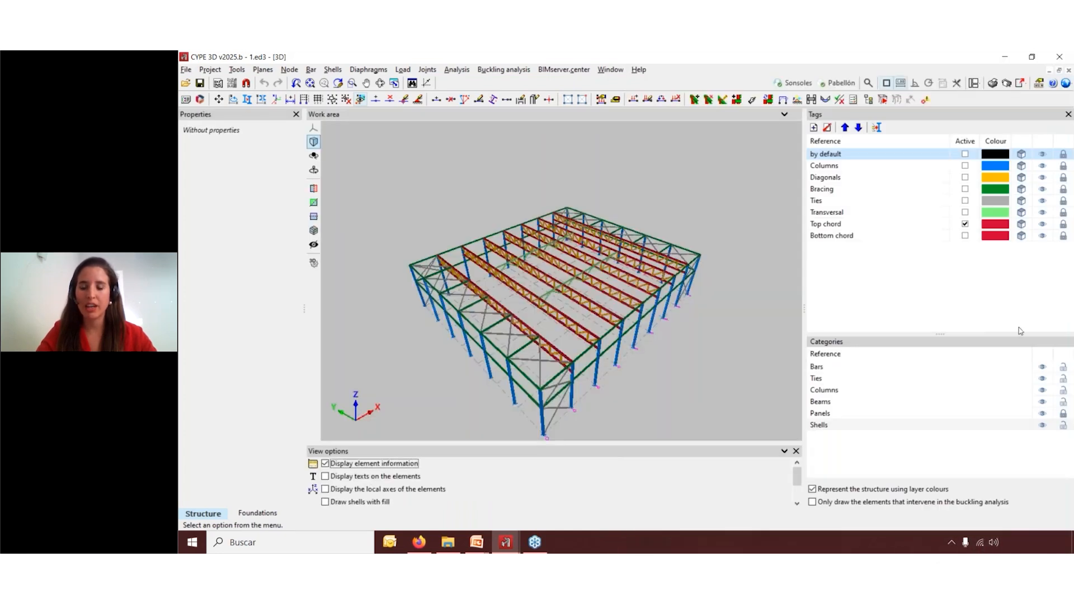
Hide View options, Tags and Properties so that only the work area remains
{"action": "left_click", "coordinate": [797, 453]}
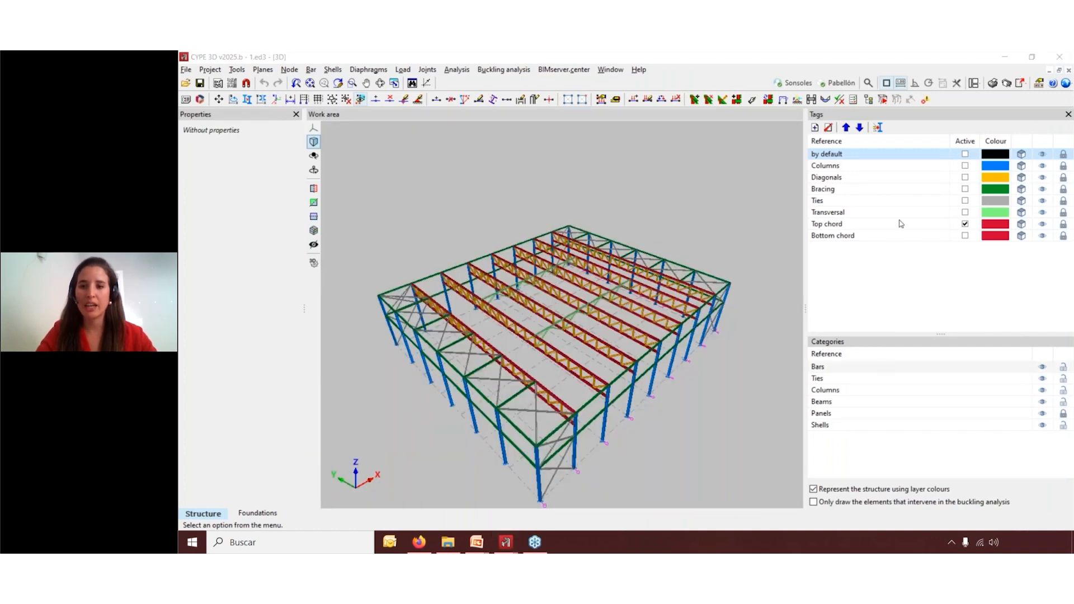
{"action": "left_click", "coordinate": [1069, 114]}
{"action": "left_click", "coordinate": [297, 115]}
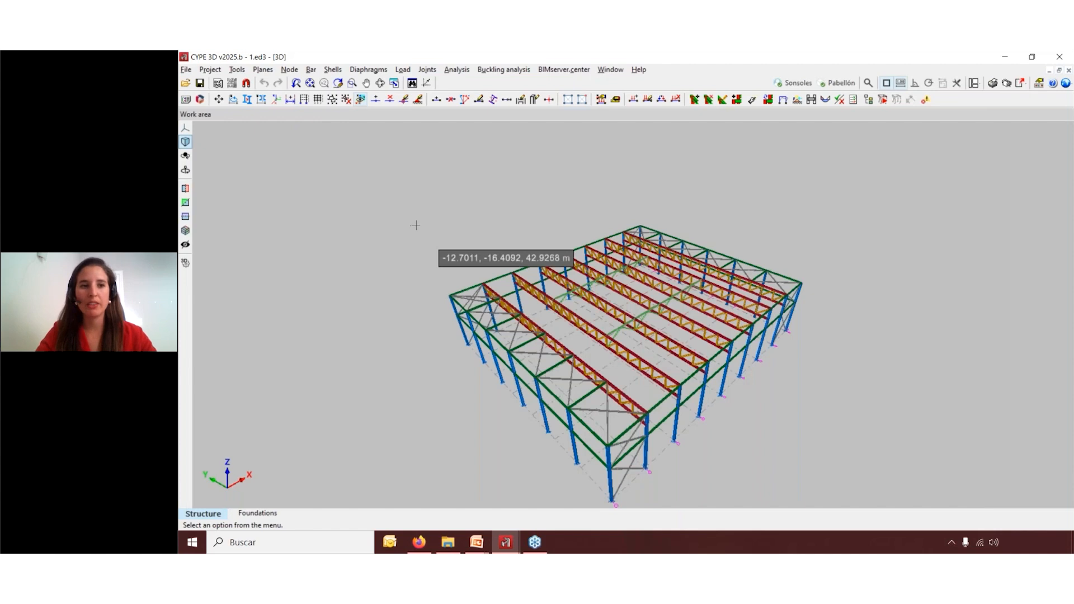
View the 2D view and Elevation A of the structure, and return to the 3D view
{"action": "left_click", "coordinate": [613, 71]}
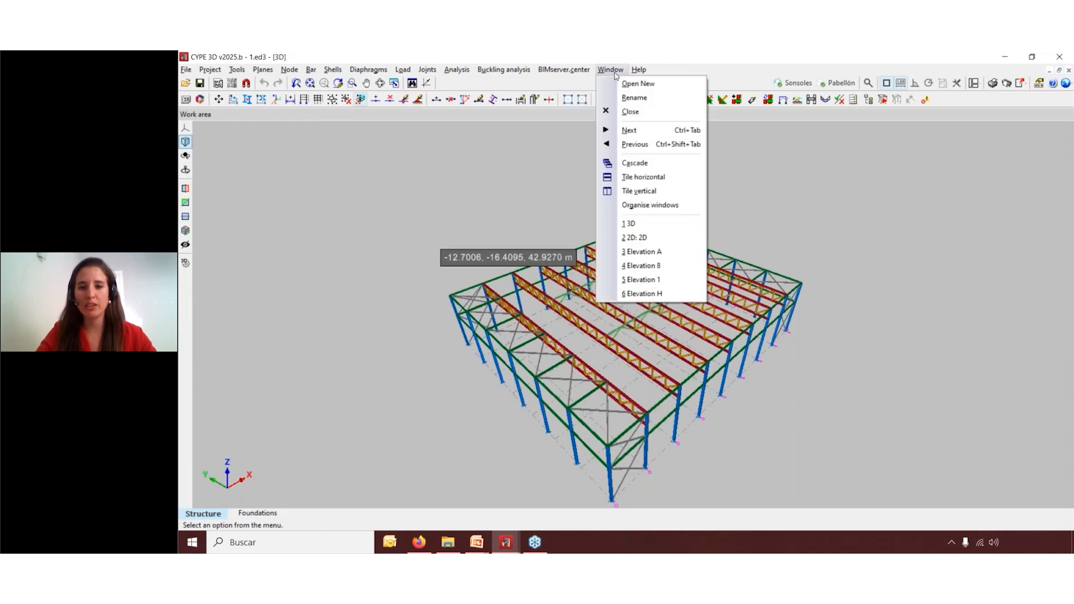
{"action": "left_click", "coordinate": [644, 239]}
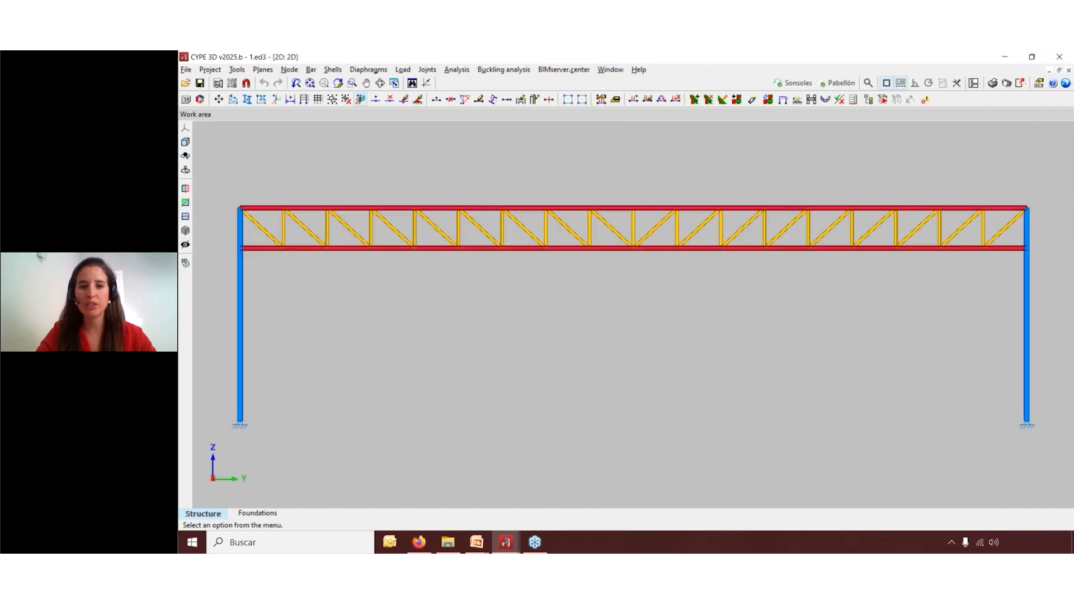
{"action": "left_click", "coordinate": [610, 69]}
{"action": "left_click", "coordinate": [647, 251]}
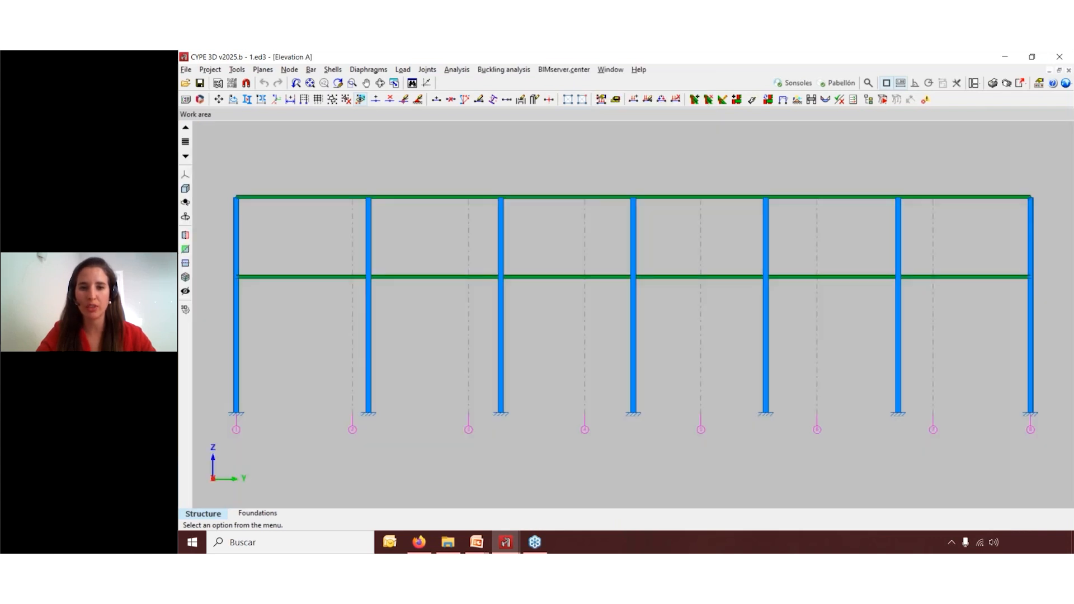
{"action": "left_click", "coordinate": [609, 70]}
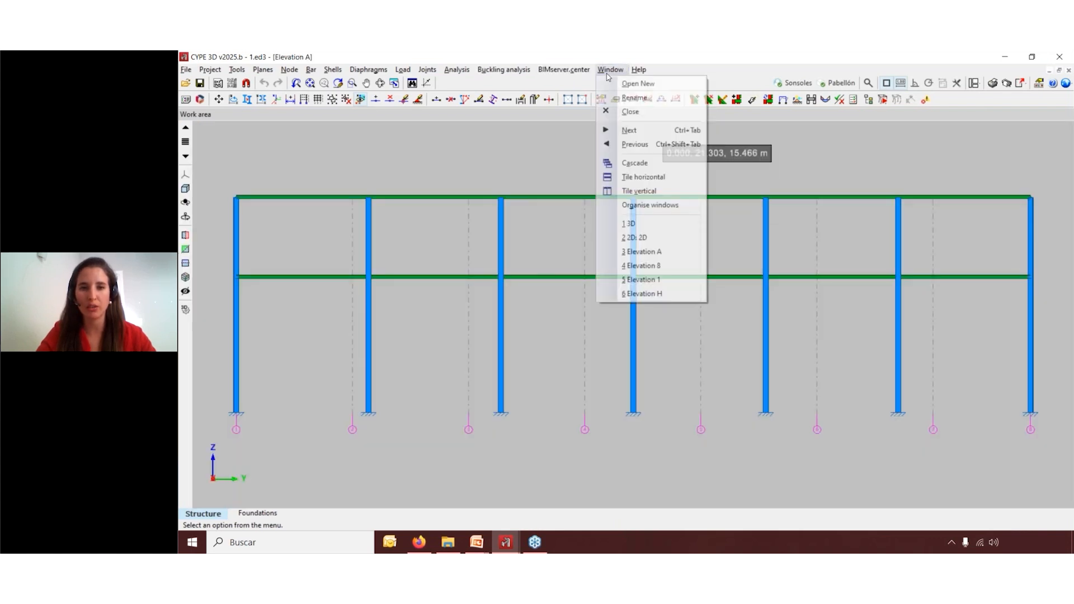
{"action": "left_click", "coordinate": [637, 224]}
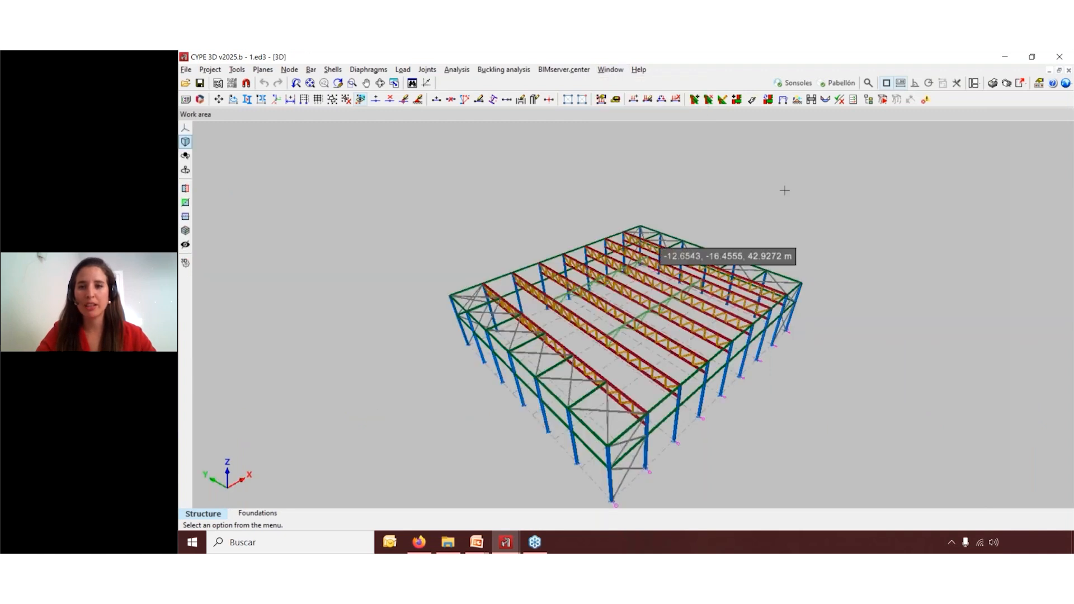
Restore the default window layout and widen the side area so the Tags columns are fully readable
{"action": "left_click", "coordinate": [973, 83]}
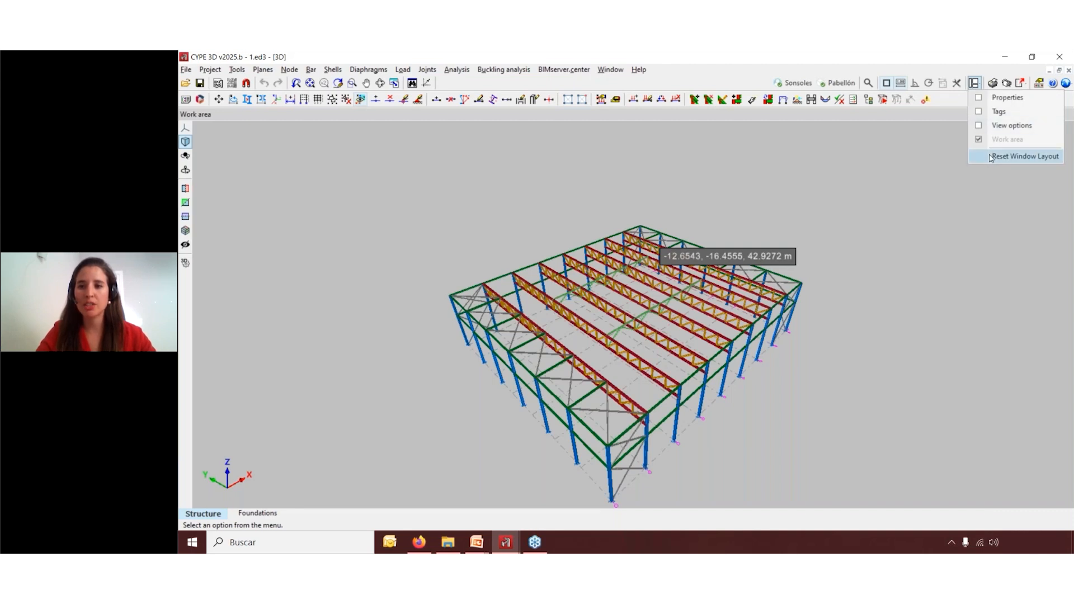
{"action": "left_click", "coordinate": [1007, 156]}
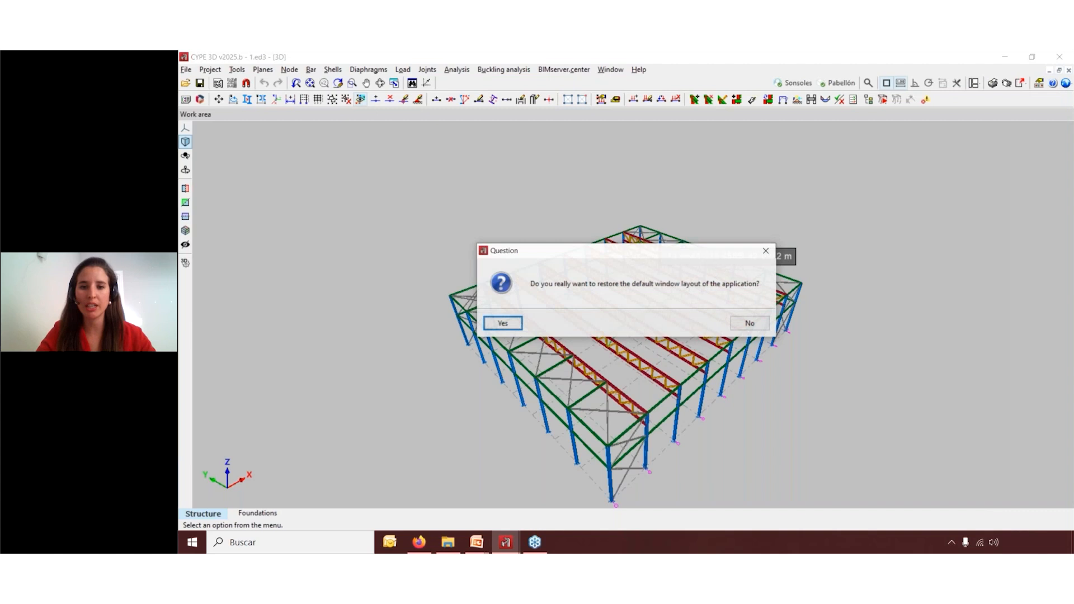
{"action": "left_click", "coordinate": [519, 327]}
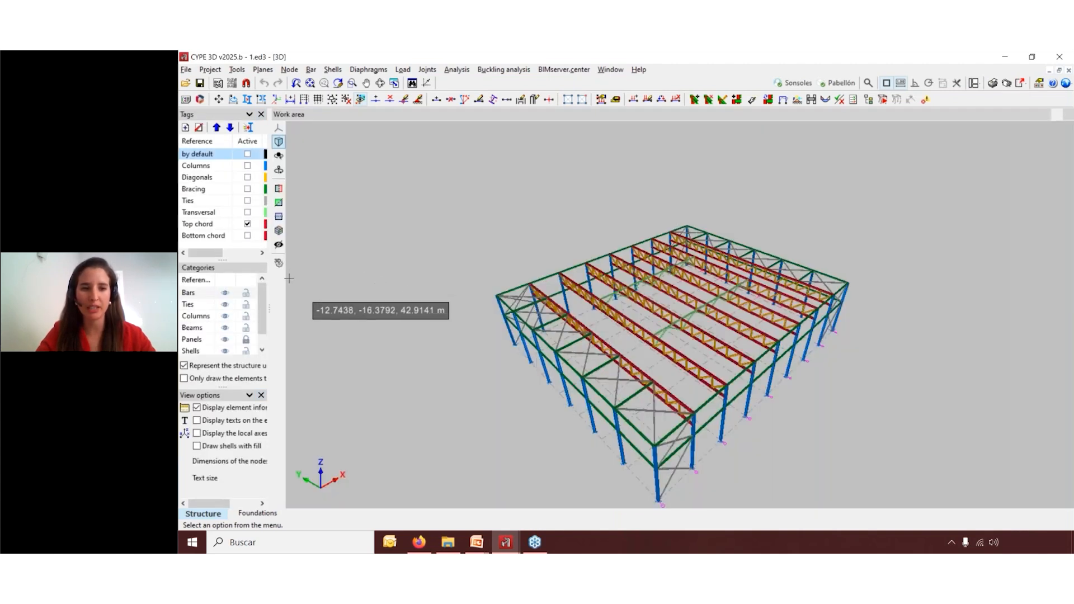
{"action": "left_click_drag", "start_coordinate": [283, 305], "coordinate": [405, 314]}
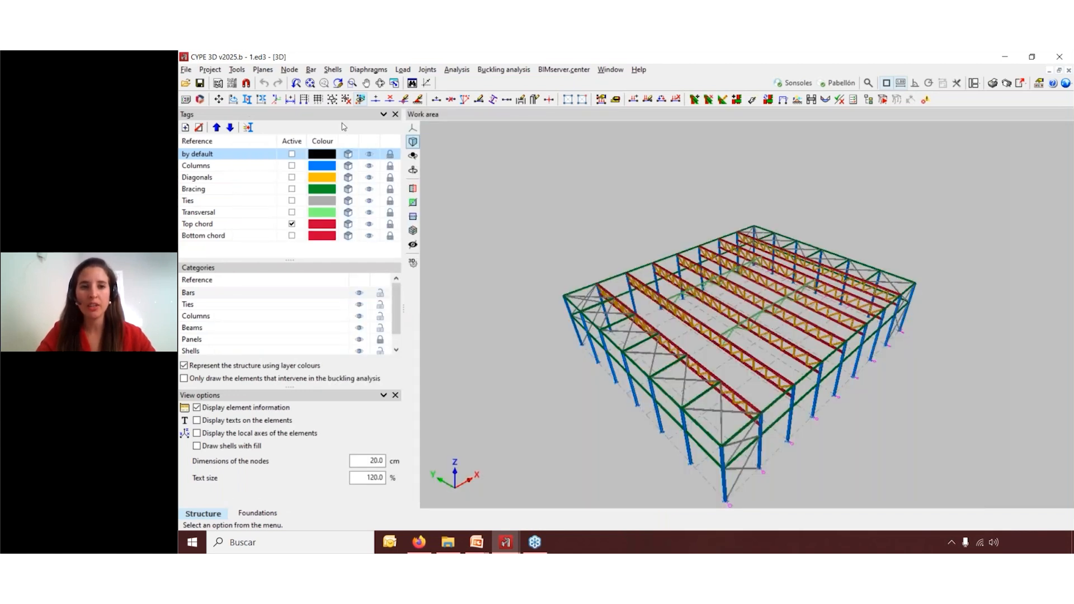
Show Properties and dock it as a tab grouped with Tags, leaving Tags in front
{"action": "left_click", "coordinate": [975, 84]}
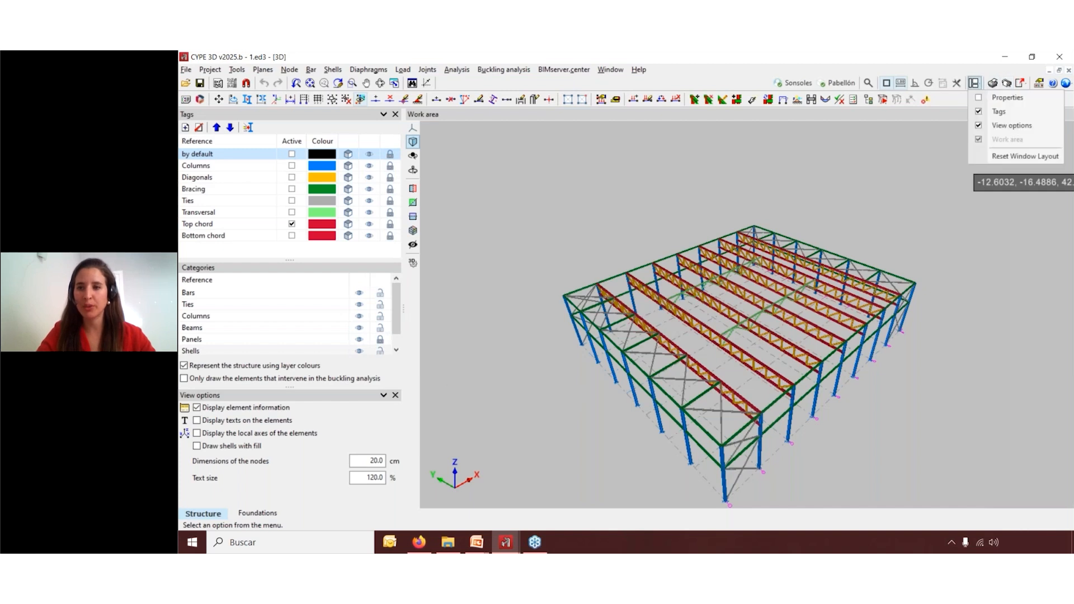
{"action": "left_click", "coordinate": [981, 99]}
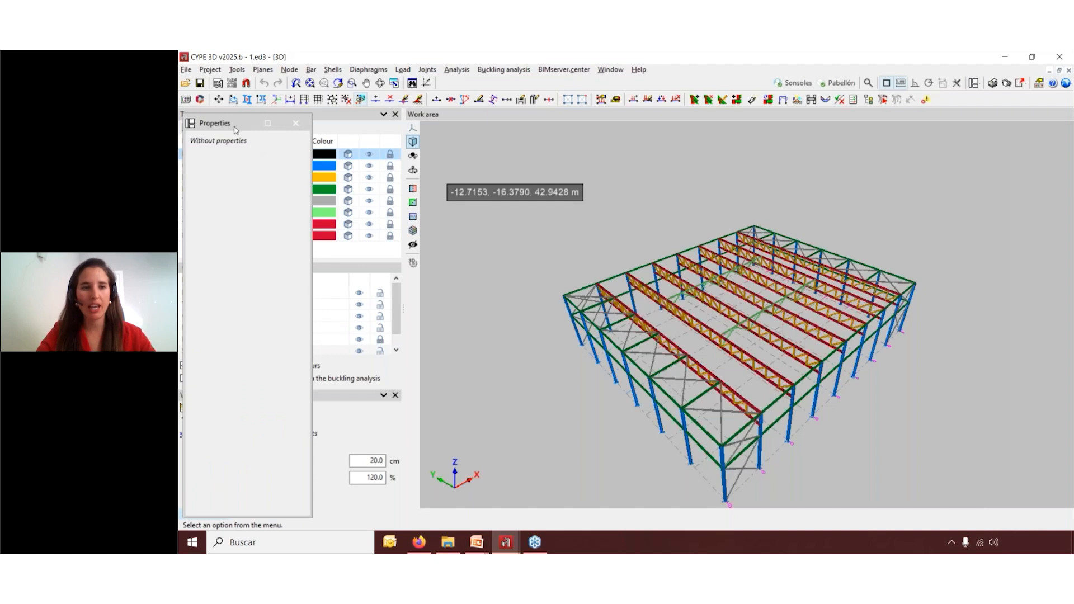
{"action": "left_click_drag", "start_coordinate": [235, 130], "coordinate": [614, 134]}
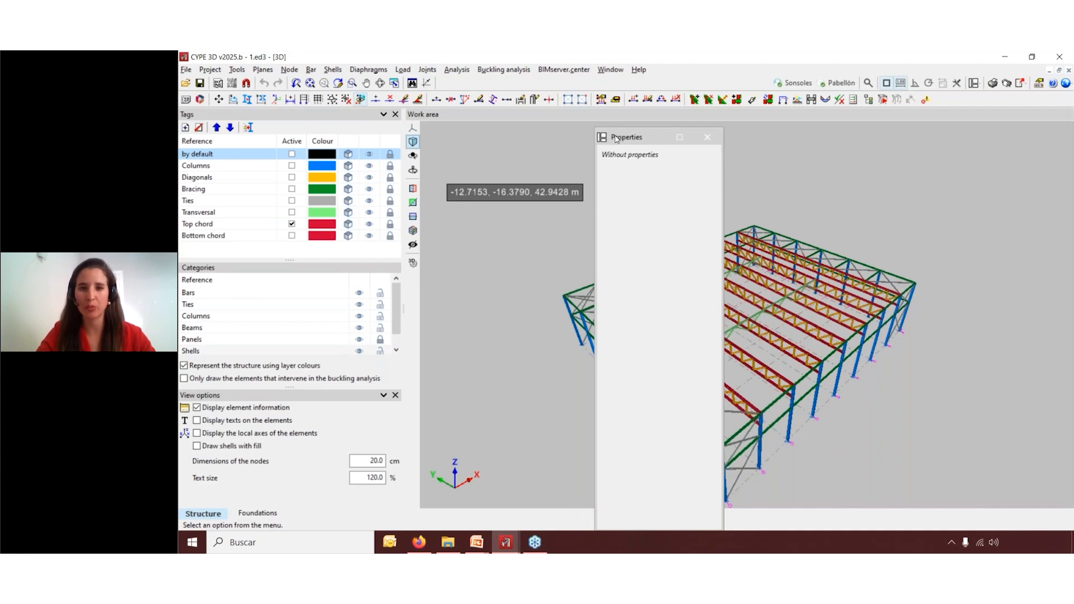
{"action": "left_click_drag", "start_coordinate": [615, 138], "coordinate": [199, 118]}
{"action": "left_click", "coordinate": [196, 116]}
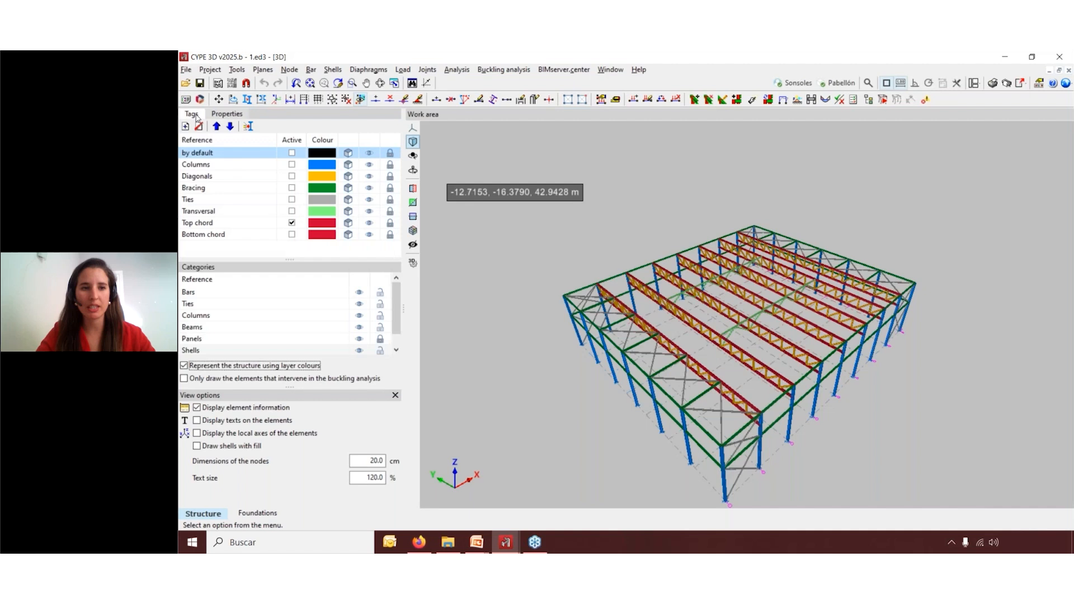
{"action": "left_click", "coordinate": [226, 115]}
{"action": "left_click", "coordinate": [196, 116]}
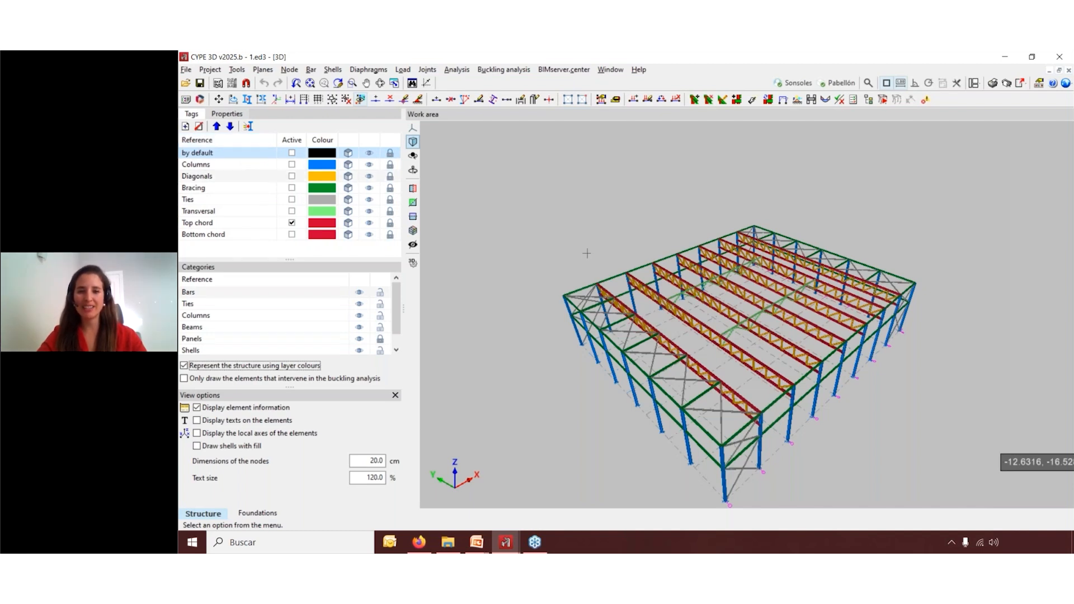
Turn the solid representation of the bars off for all tags and back on
{"action": "scroll", "coordinate": [721, 432], "scroll_direction": "up", "scroll_amount": 1}
{"action": "scroll", "coordinate": [722, 432], "scroll_direction": "up", "scroll_amount": 5}
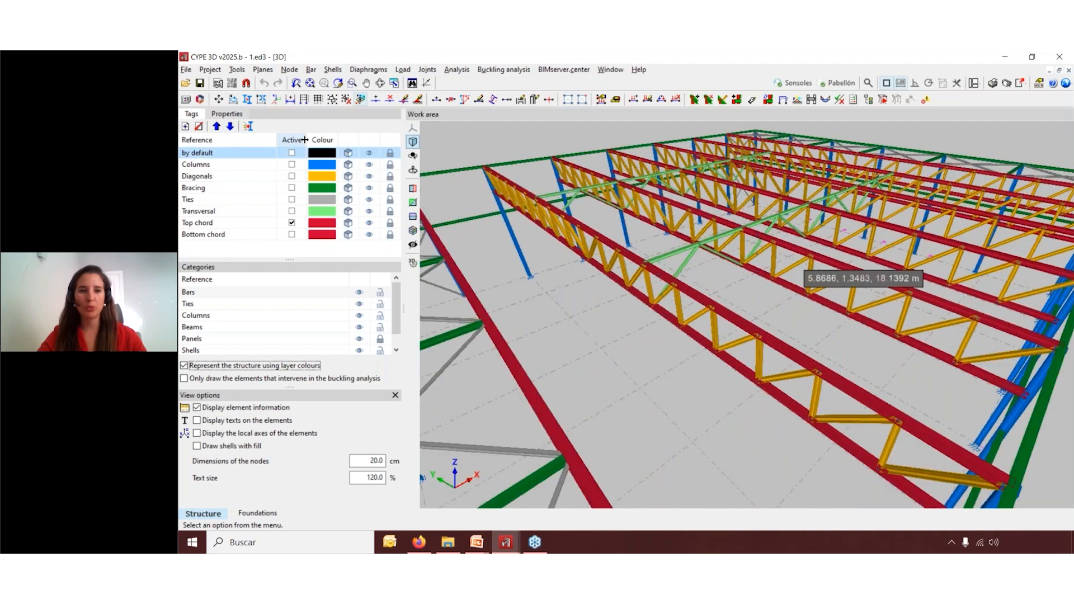
{"action": "left_click", "coordinate": [352, 141]}
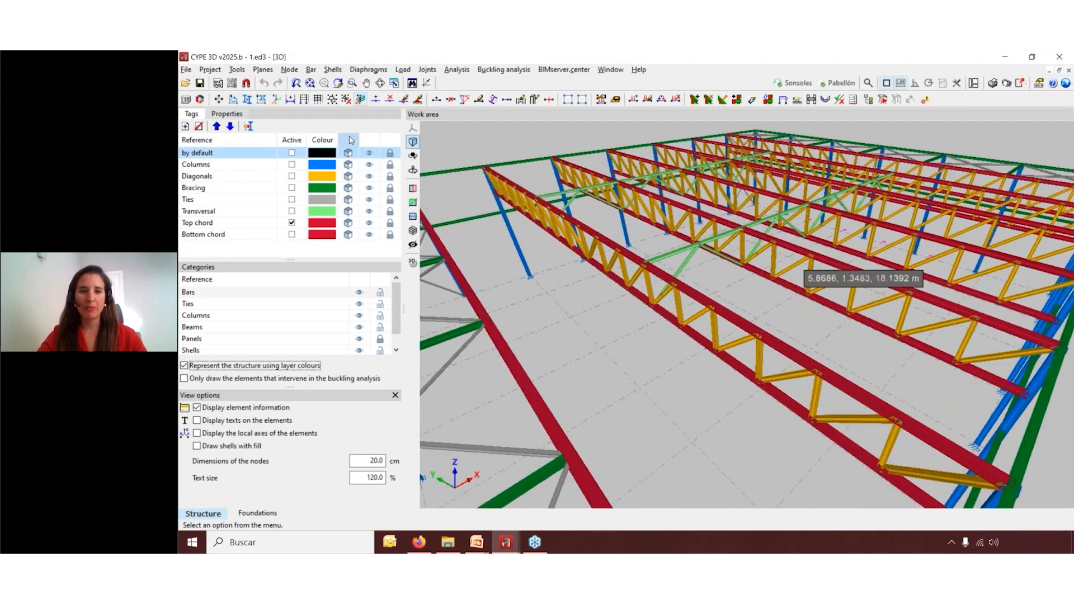
{"action": "left_click", "coordinate": [370, 174]}
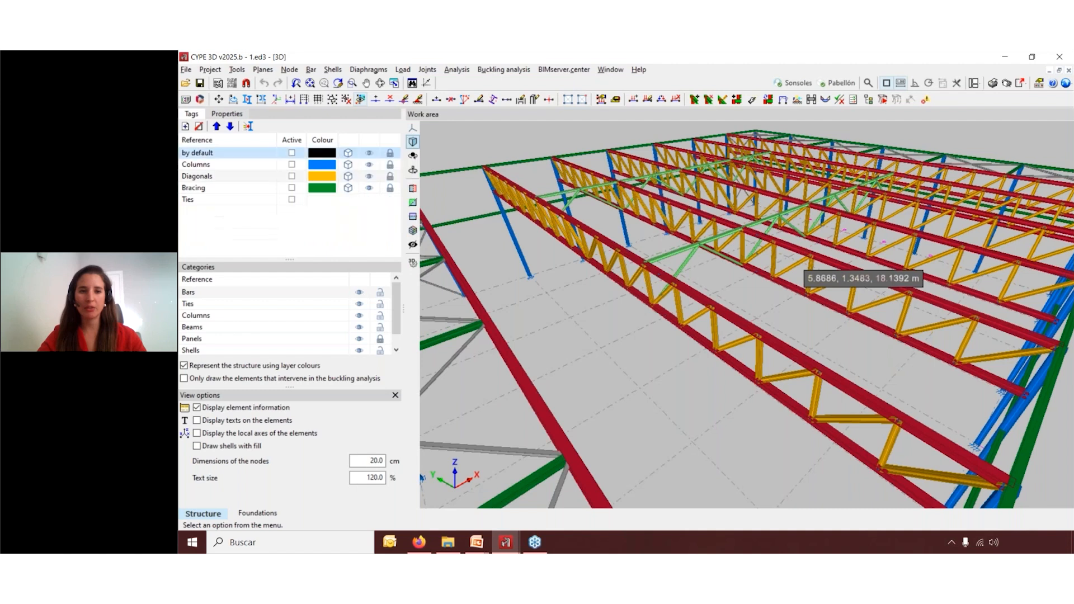
{"action": "left_click", "coordinate": [351, 141]}
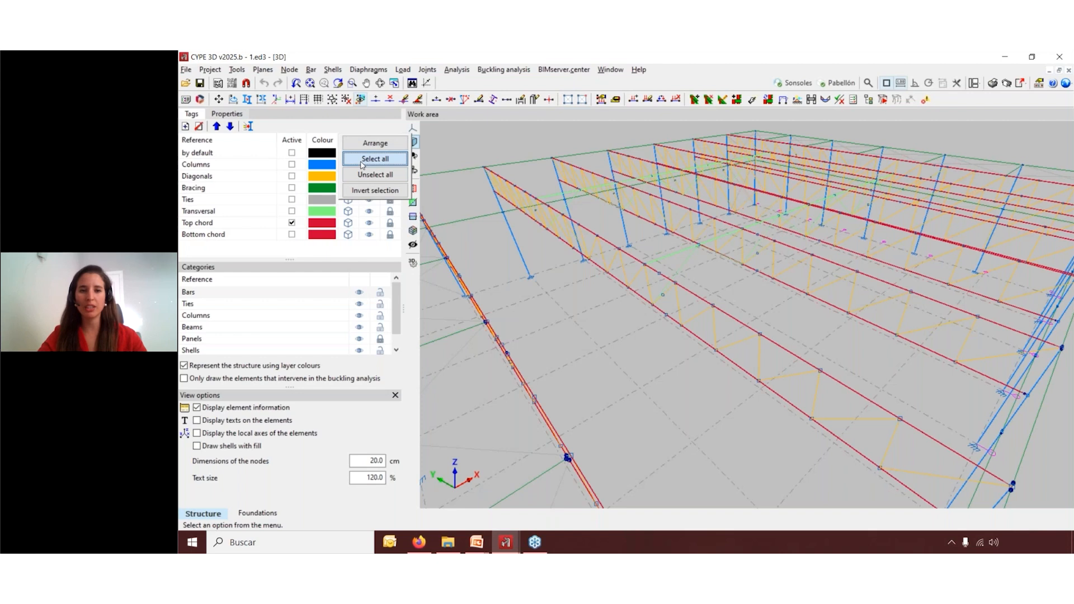
{"action": "left_click", "coordinate": [374, 159]}
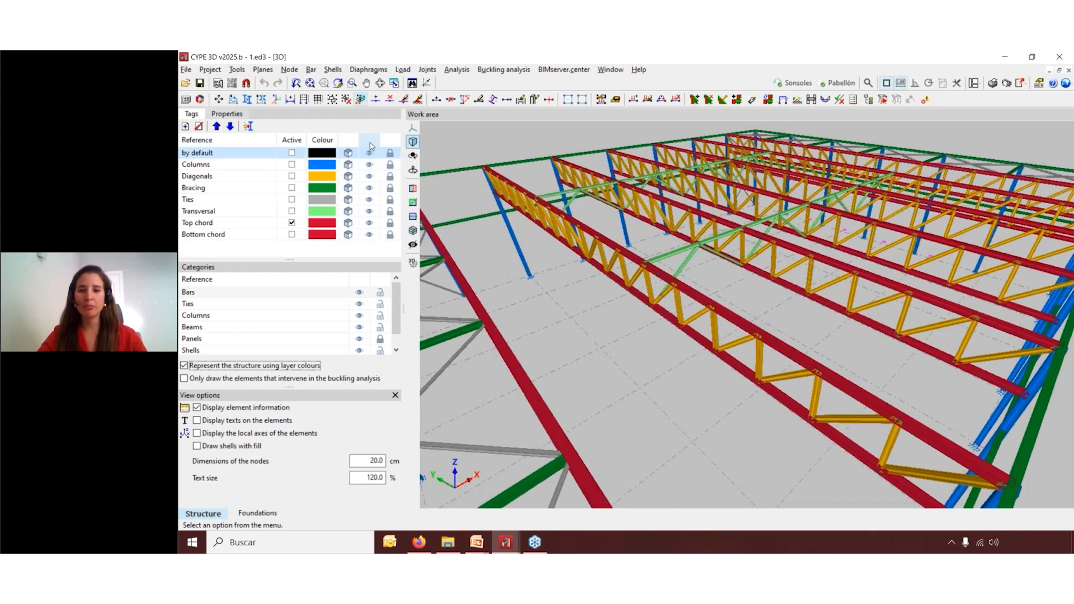
Hide the elements of all tags and fit the whole model in the view
{"action": "left_click", "coordinate": [370, 147]}
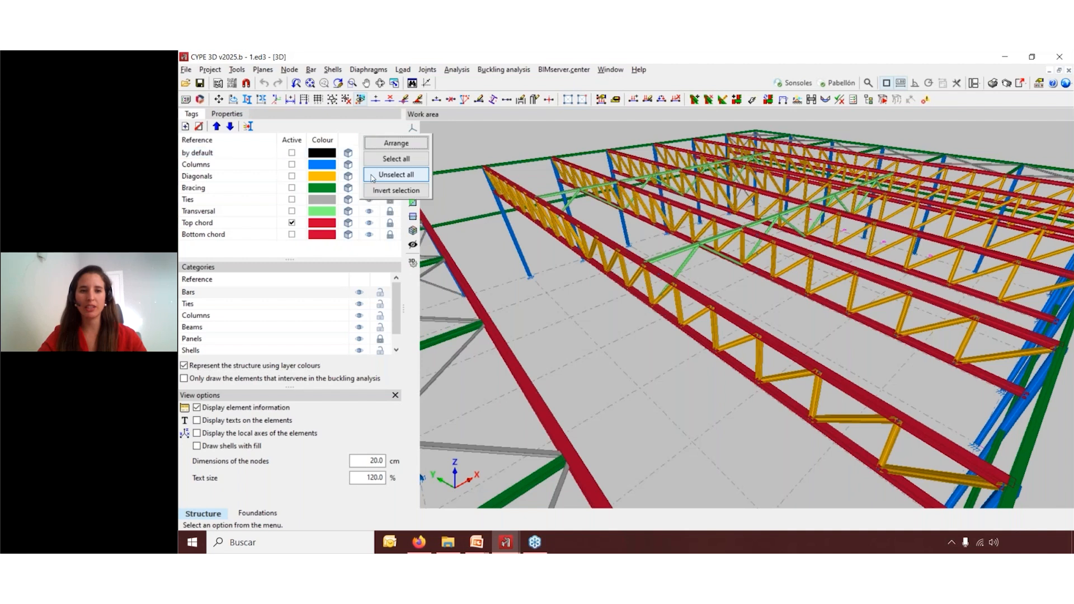
{"action": "left_click", "coordinate": [386, 171]}
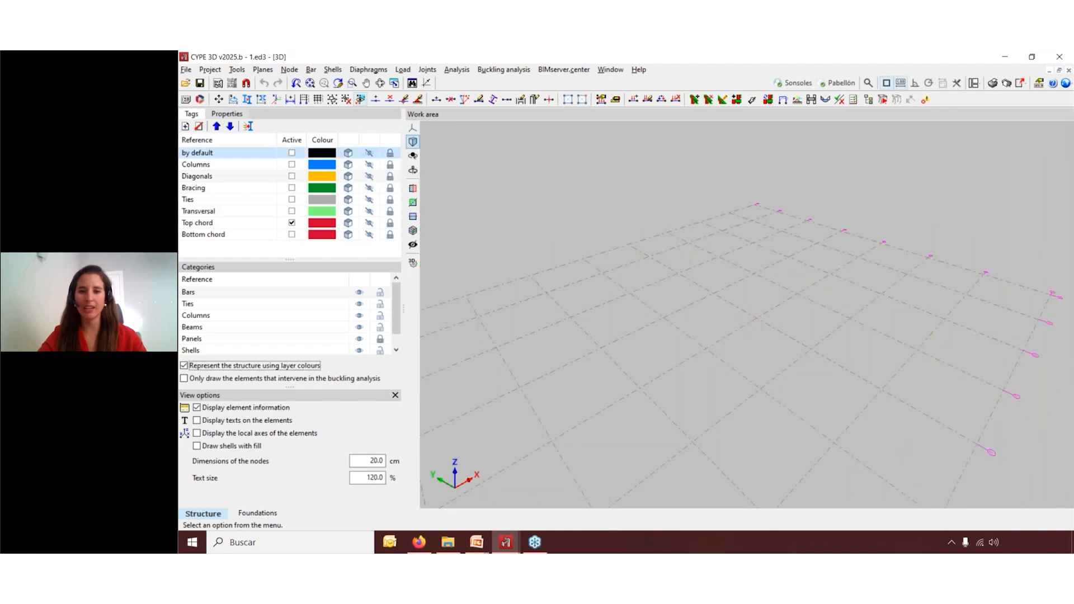
{"action": "left_click", "coordinate": [310, 83]}
Make the Columns, Diagonals, Bracing, Ties, Transversal, Top chord and Bottom chord tags visible one by one
{"action": "left_click", "coordinate": [369, 164]}
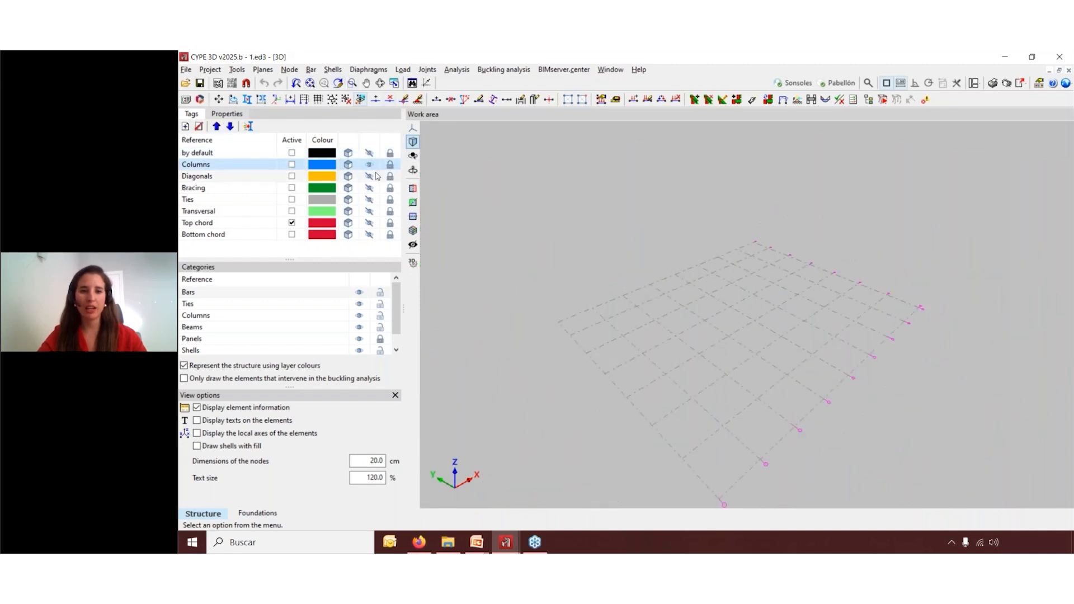
{"action": "left_click", "coordinate": [369, 176]}
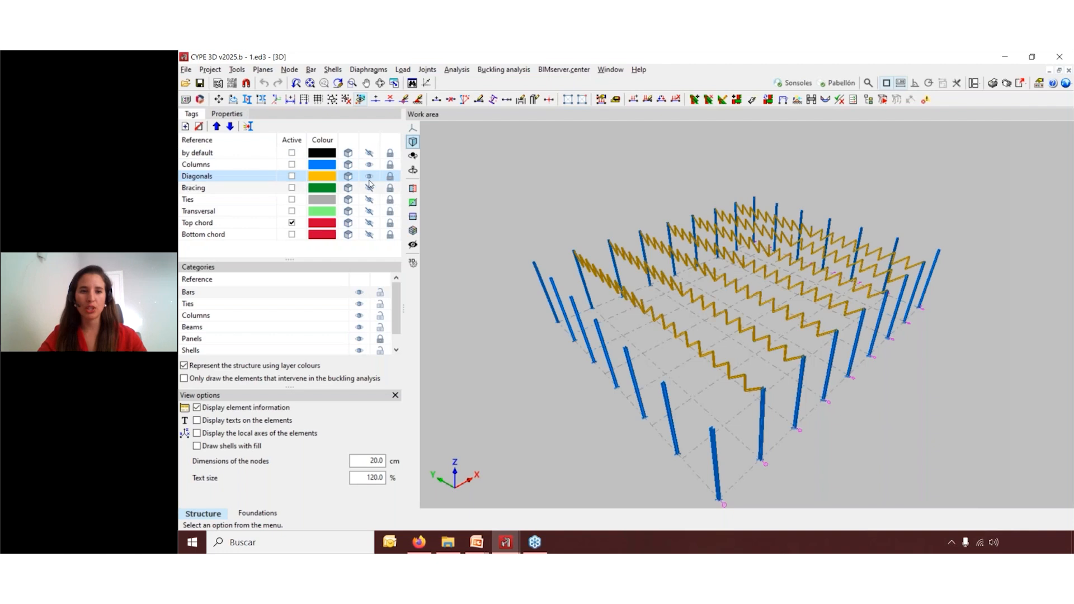
{"action": "left_click", "coordinate": [369, 188]}
{"action": "left_click", "coordinate": [370, 199]}
{"action": "left_click", "coordinate": [369, 211]}
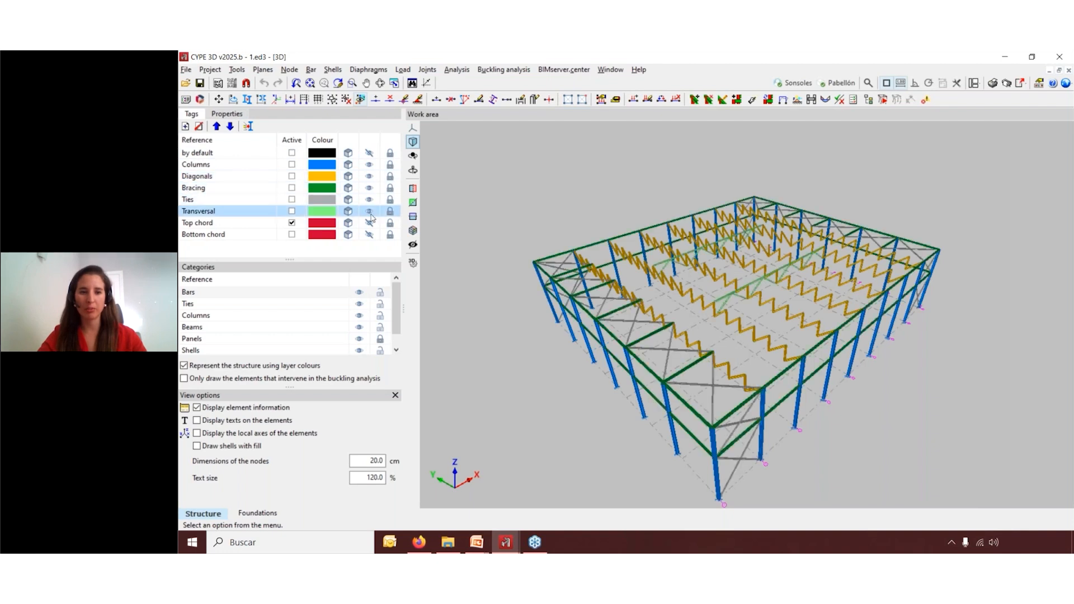
{"action": "left_click", "coordinate": [369, 223]}
{"action": "left_click", "coordinate": [369, 235]}
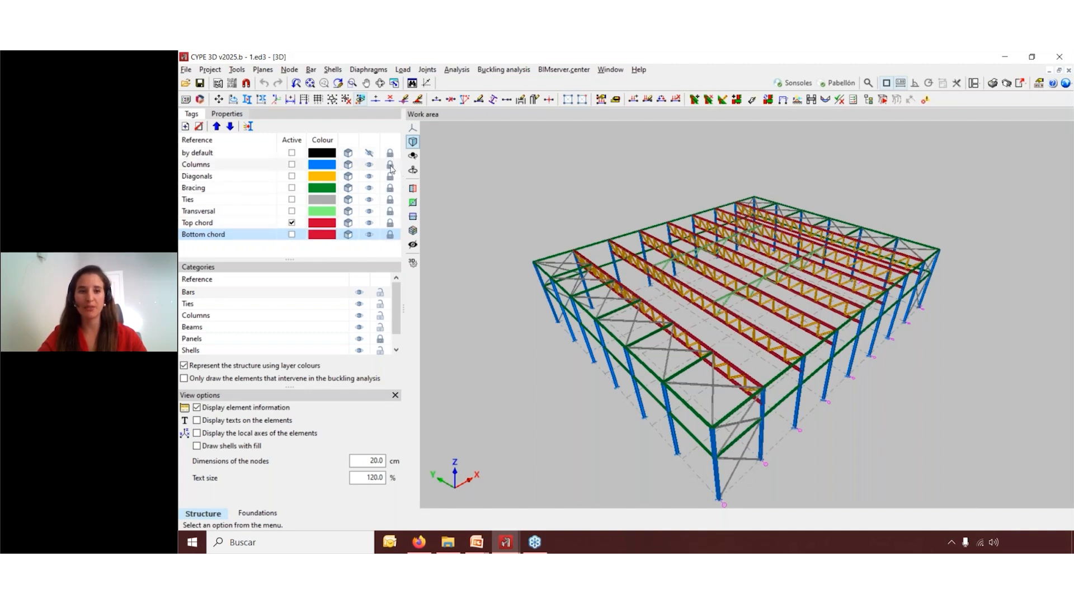
Unlock the Columns tag and select all columns for the bar Describe command with a window around the whole building
{"action": "left_click", "coordinate": [391, 168]}
{"action": "left_click", "coordinate": [311, 70]}
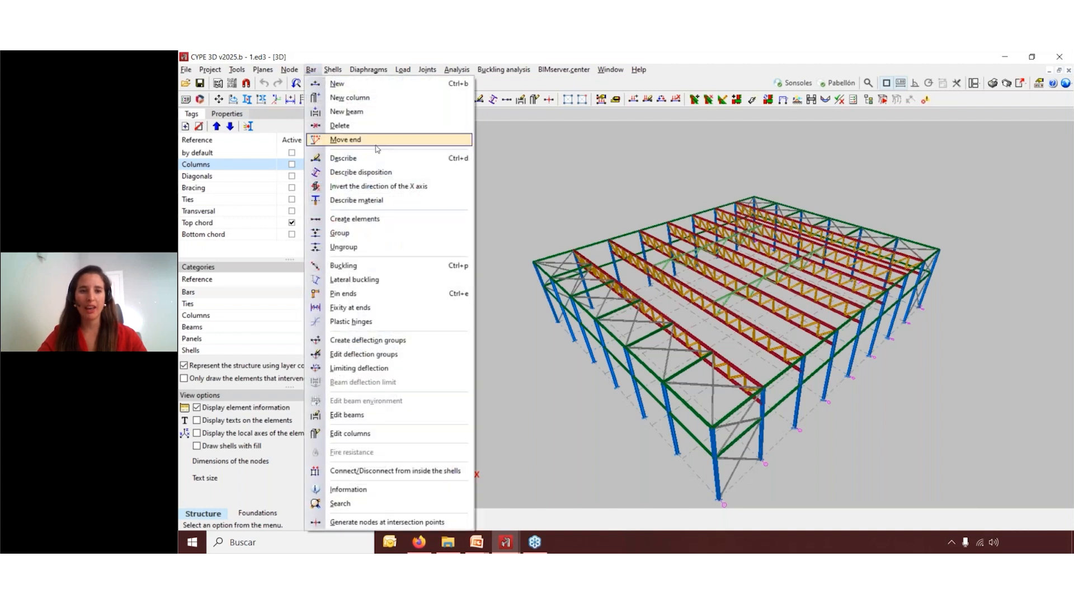
{"action": "left_click", "coordinate": [373, 159]}
{"action": "left_click_drag", "start_coordinate": [471, 144], "coordinate": [991, 498]}
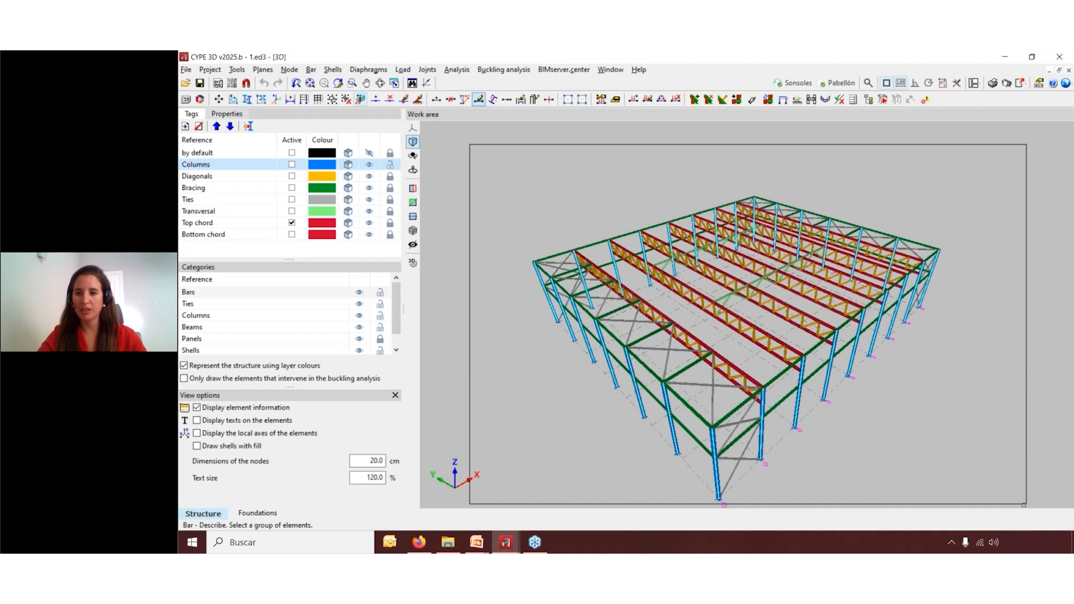
{"action": "left_click", "coordinate": [1025, 505]}
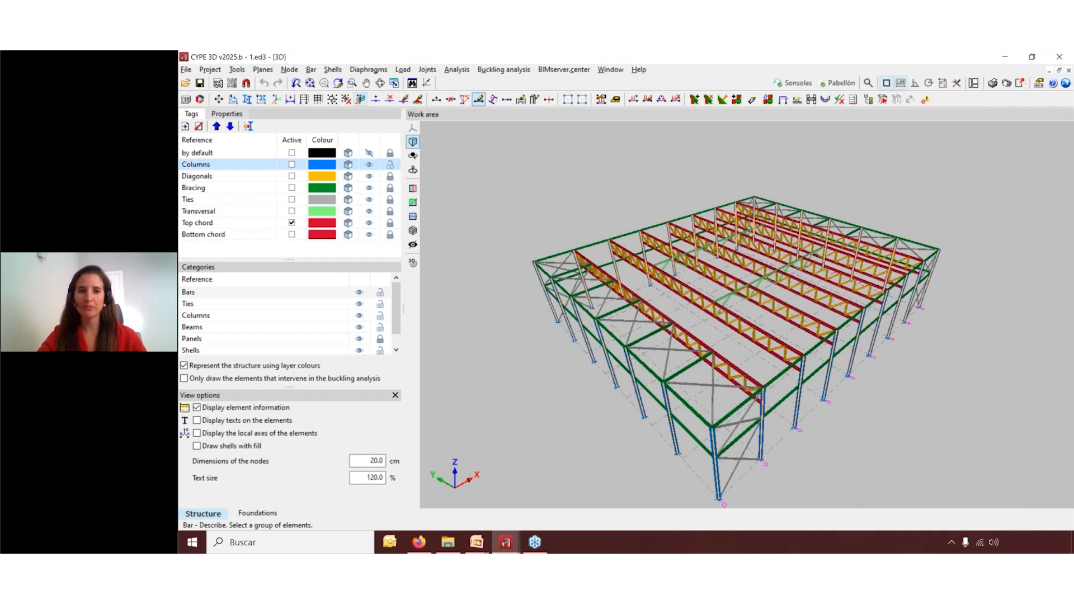
Open the description of the selected columns, view the options for the Column element type, and close it without applying
{"action": "right_click", "coordinate": [573, 199]}
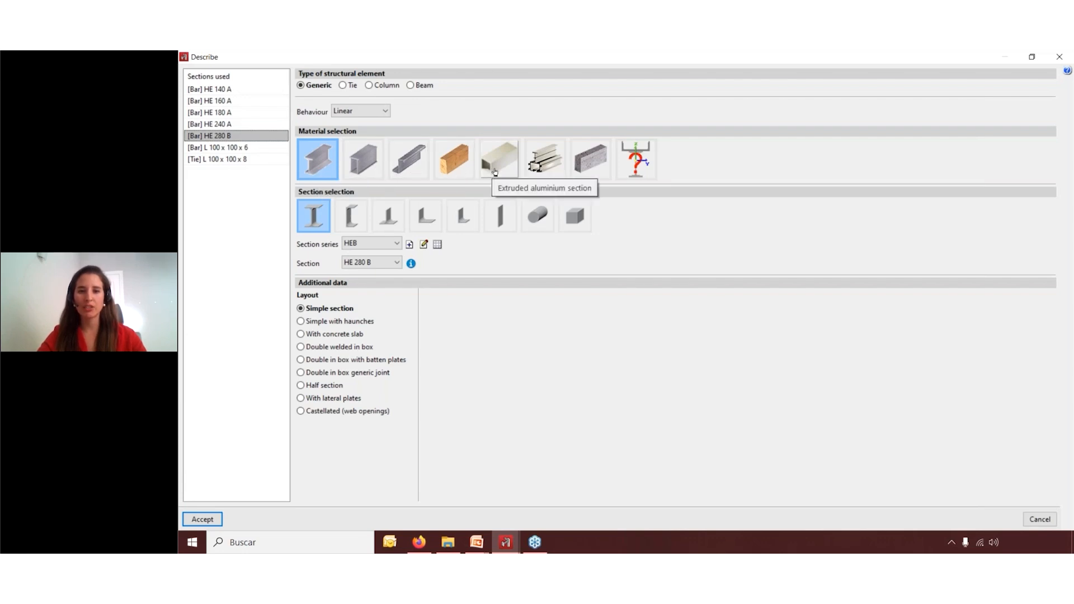
{"action": "left_click", "coordinate": [385, 86]}
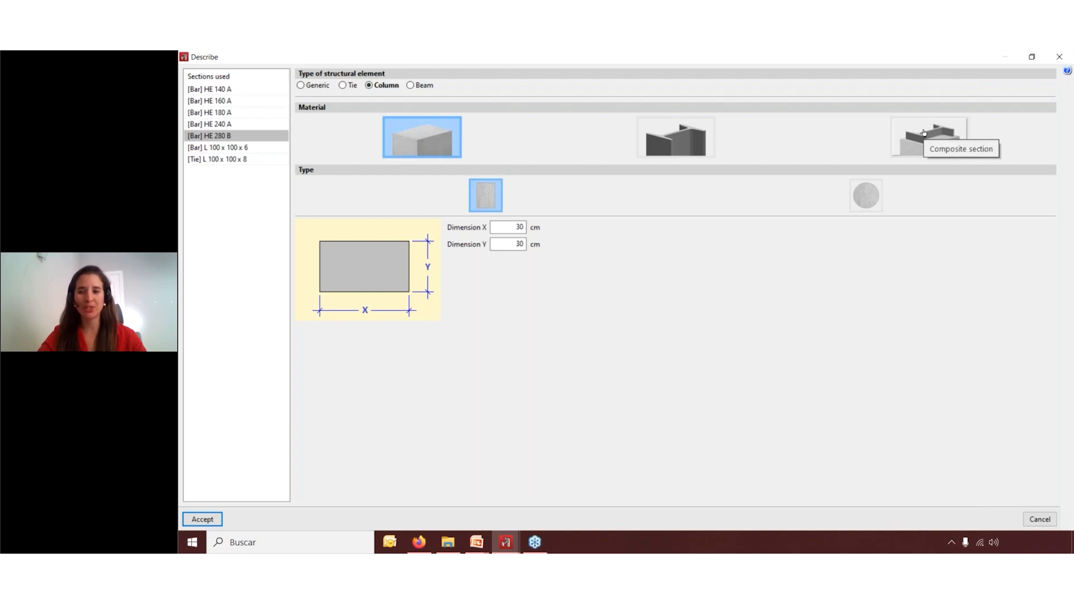
{"action": "left_click", "coordinate": [1067, 59]}
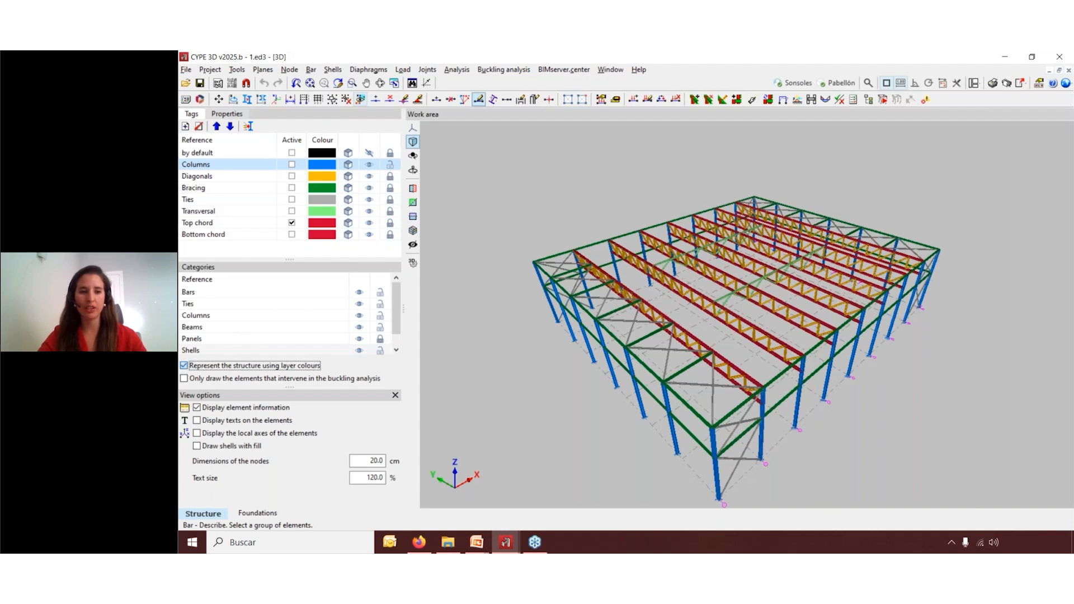
Turn the representation of the structure using layer colours off and back on
{"action": "key", "text": "space"}
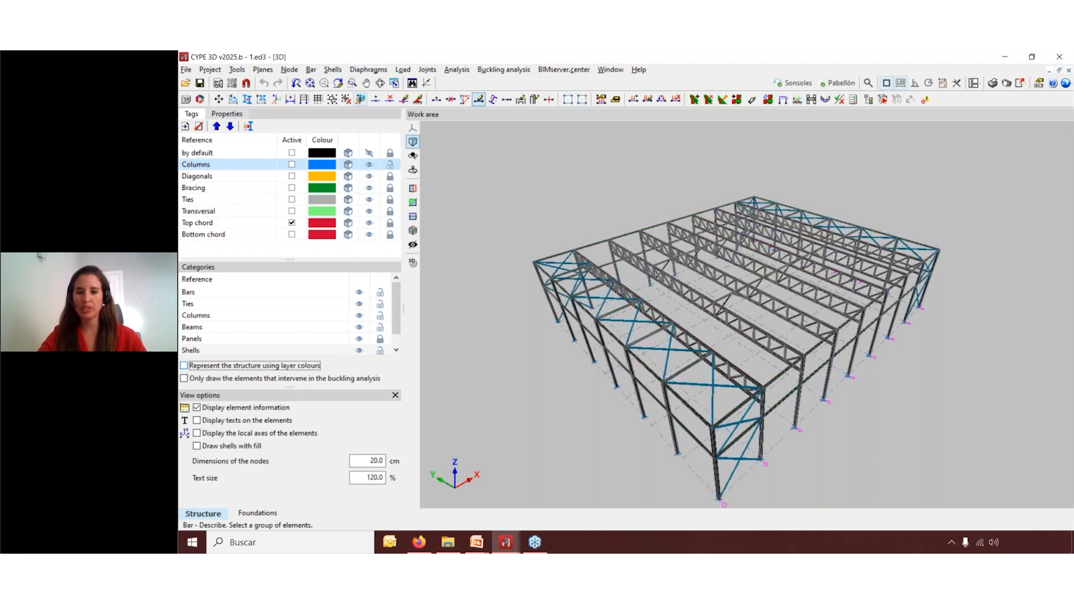
{"action": "key", "text": "space"}
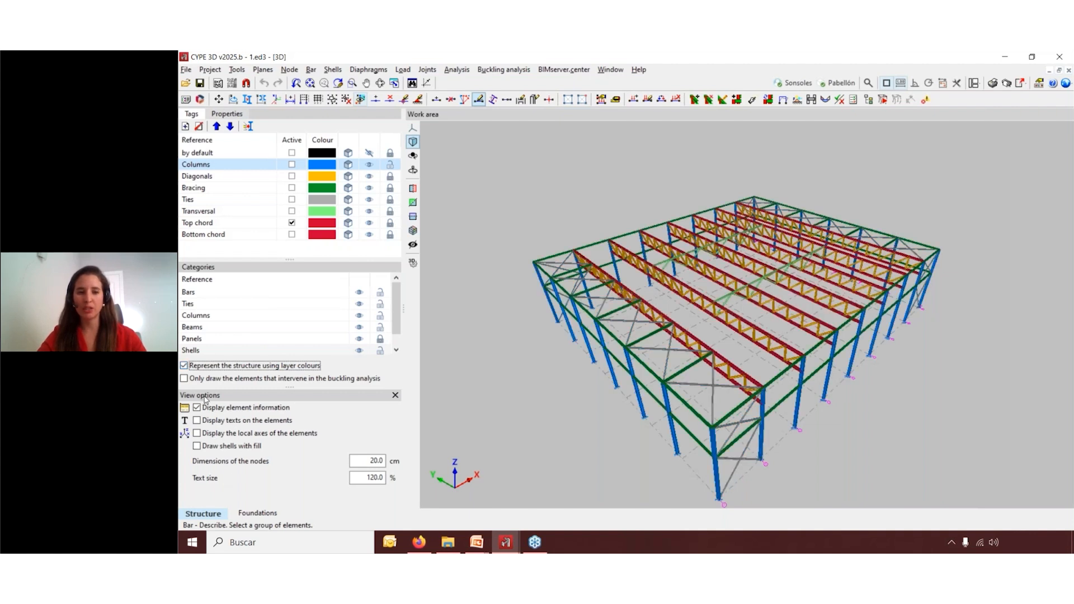
Turn off the solid representation of the bars for all tags
{"action": "right_click", "coordinate": [355, 146]}
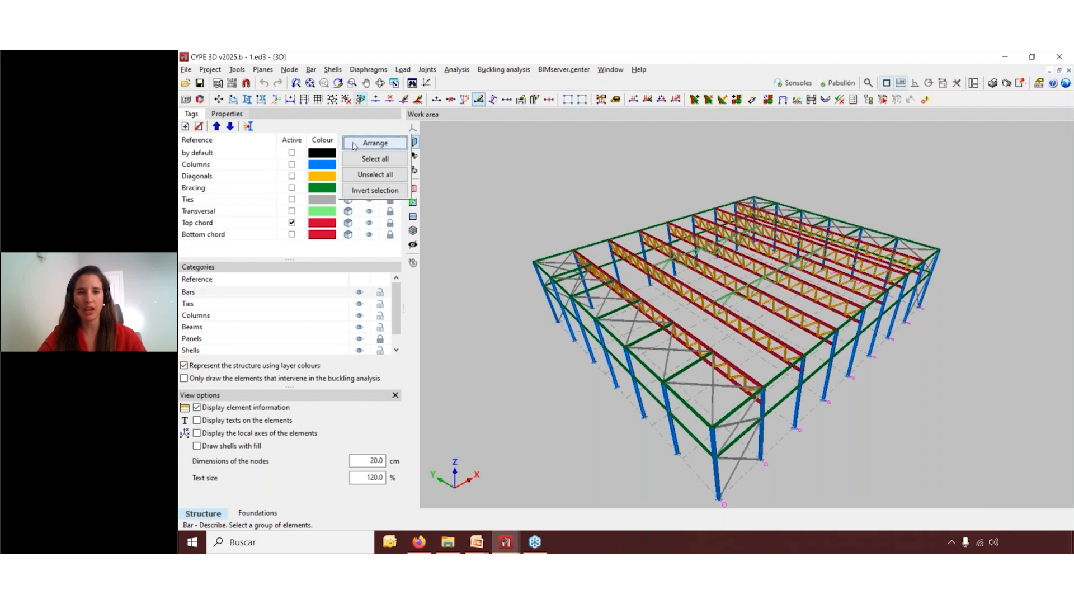
{"action": "left_click", "coordinate": [368, 176]}
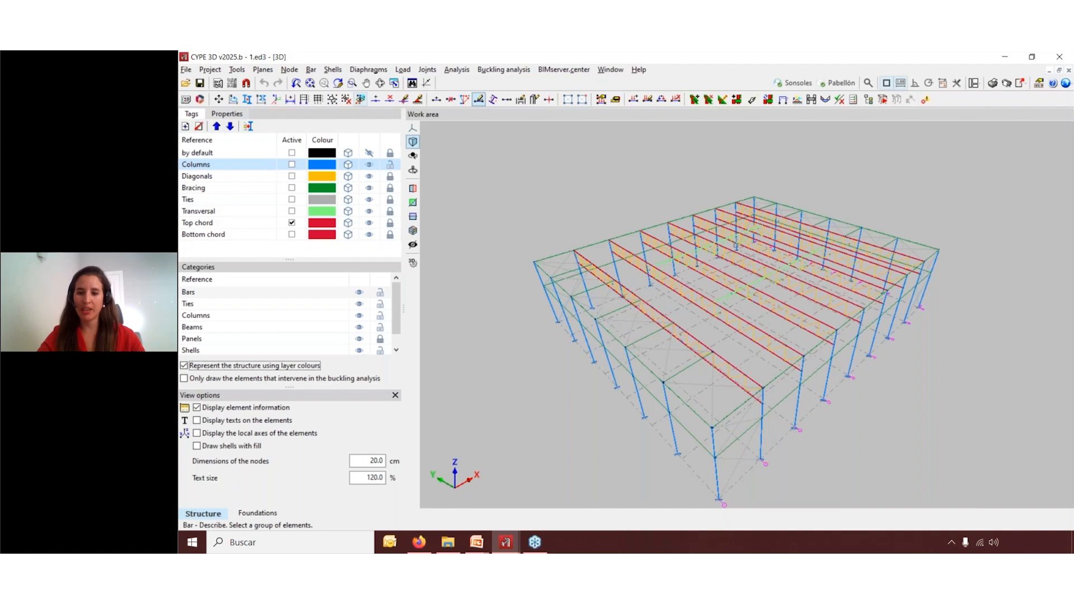
{"action": "middle_click_drag", "start_coordinate": [683, 458], "coordinate": [526, 420]}
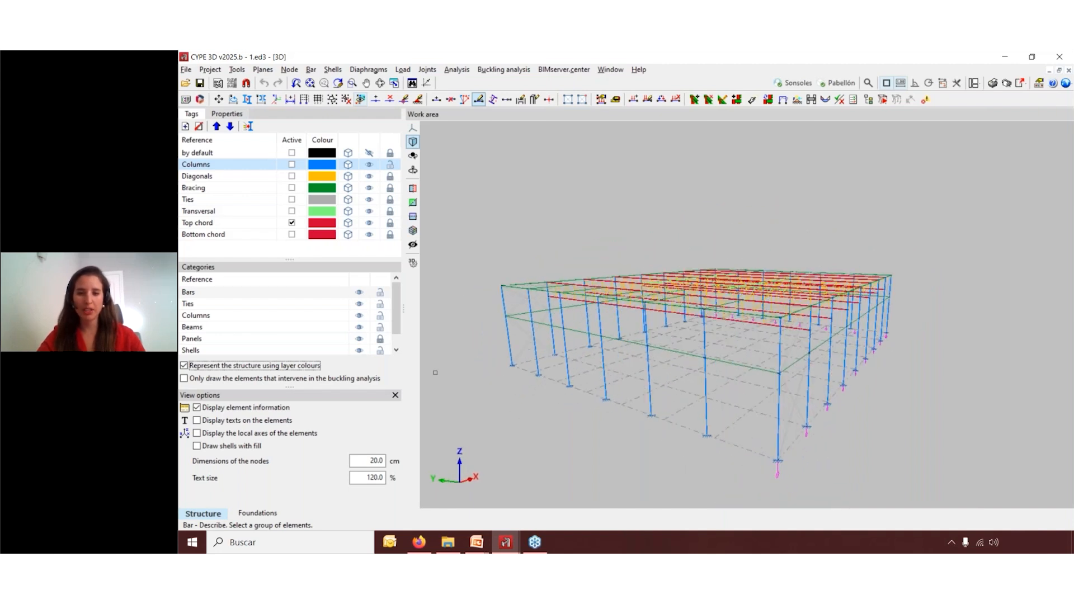
Display the texts on the elements and inspect the section labels up close
{"action": "left_click", "coordinate": [197, 421]}
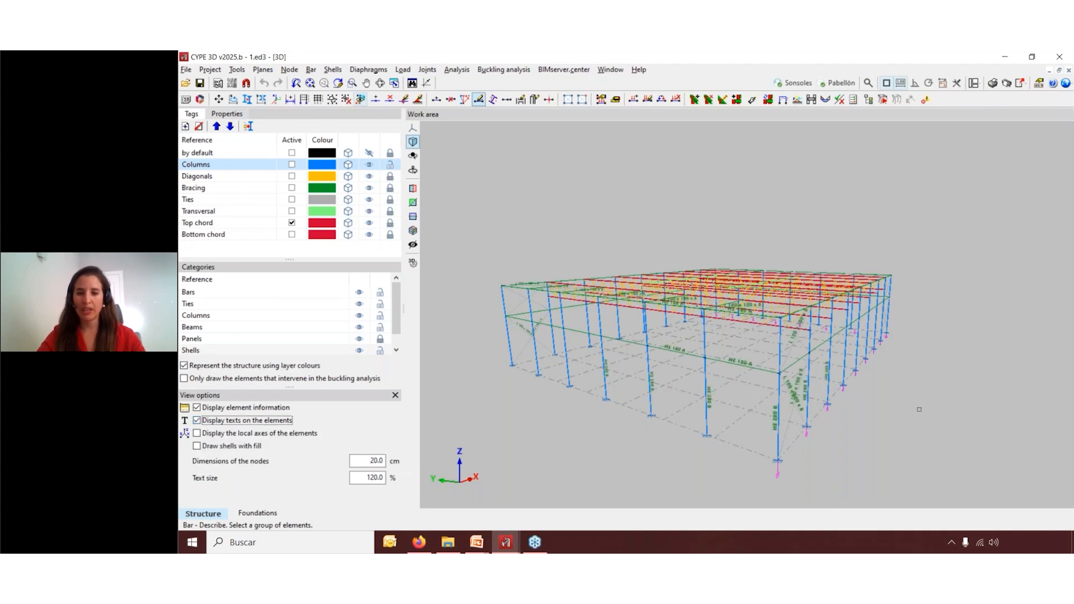
{"action": "scroll", "coordinate": [778, 382], "scroll_direction": "up", "scroll_amount": 1}
{"action": "scroll", "coordinate": [752, 400], "scroll_direction": "up", "scroll_amount": 1}
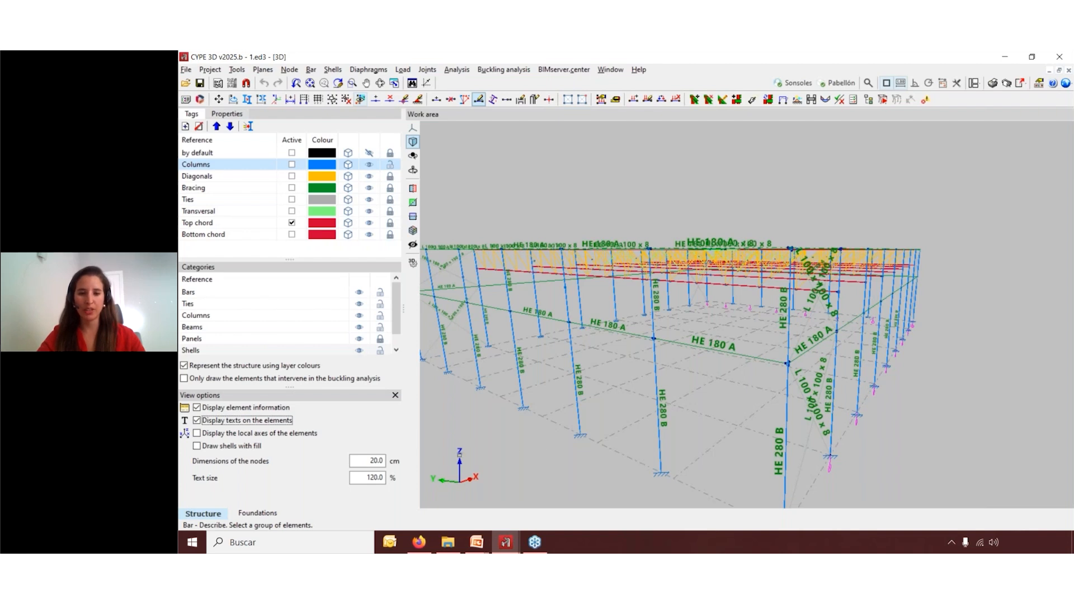
Set the text size of the element labels to 50 %
{"action": "left_click_drag", "start_coordinate": [365, 478], "coordinate": [435, 482]}
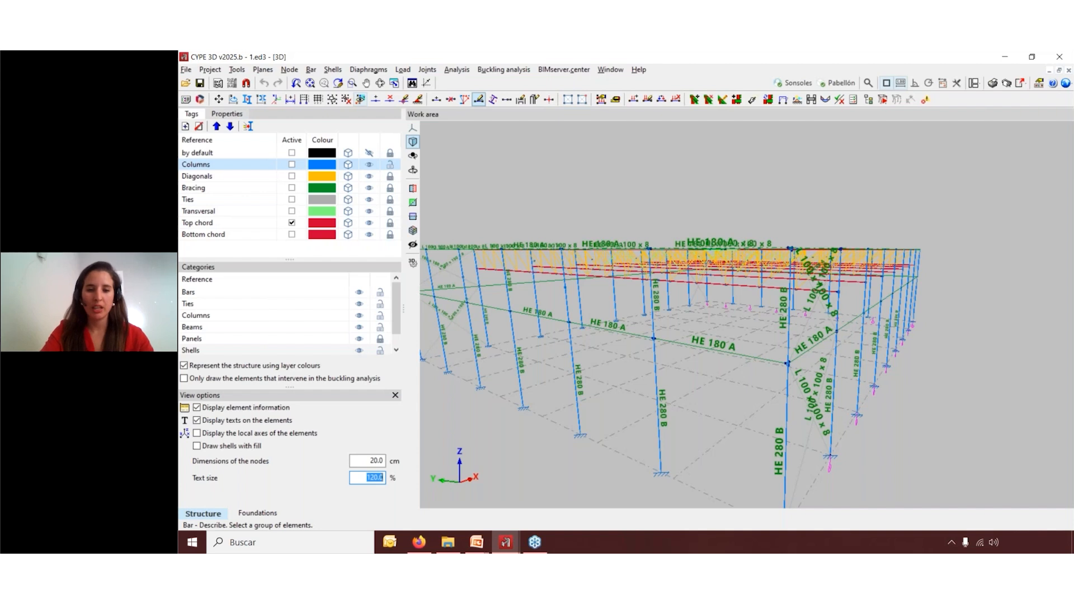
{"action": "type", "text": "50"}
{"action": "left_click", "coordinate": [708, 216]}
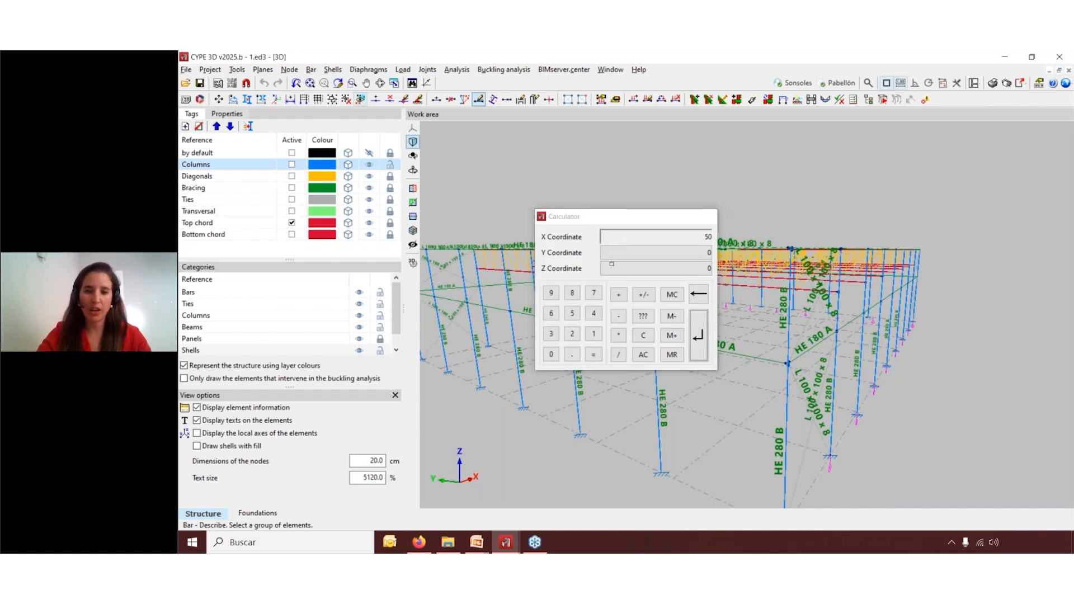
{"action": "left_click_drag", "start_coordinate": [351, 477], "coordinate": [395, 477]}
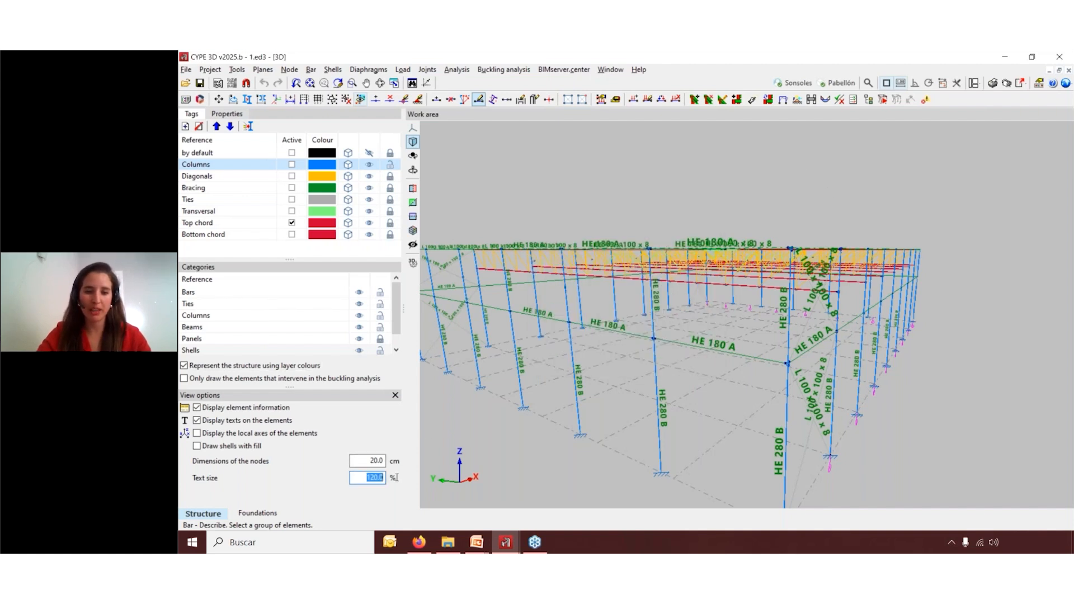
{"action": "type", "text": "50"}
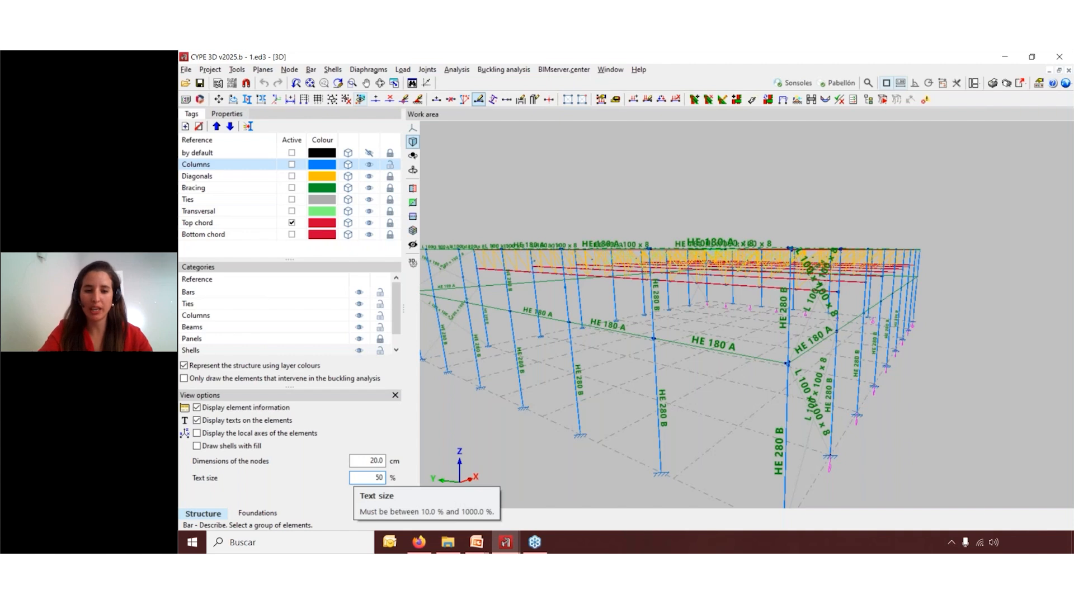
{"action": "key", "text": "Tab"}
Set the text size of the element labels to 120 %
{"action": "left_click", "coordinate": [383, 478]}
{"action": "type", "text": "120"}
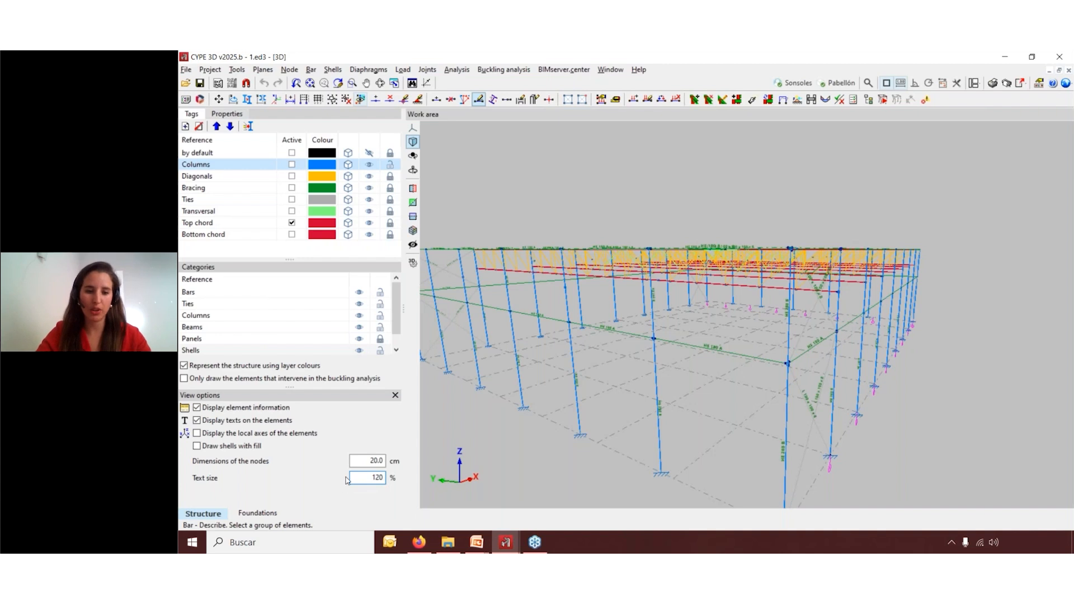
{"action": "key", "text": "Tab"}
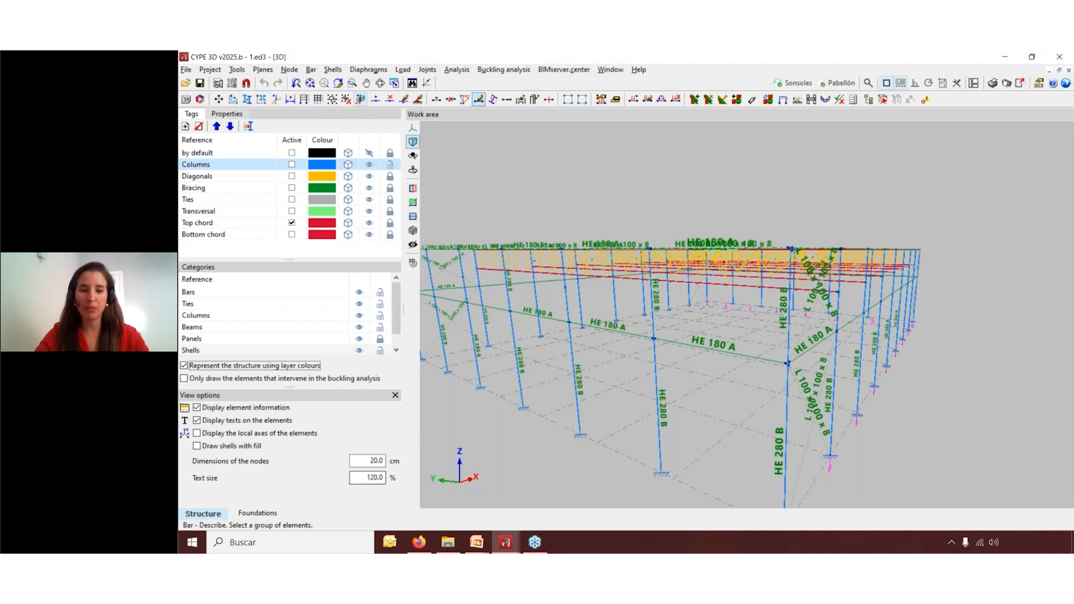
Set the dimensions of the nodes to 70 cm and reduce them to 40 cm
{"action": "left_click", "coordinate": [376, 461]}
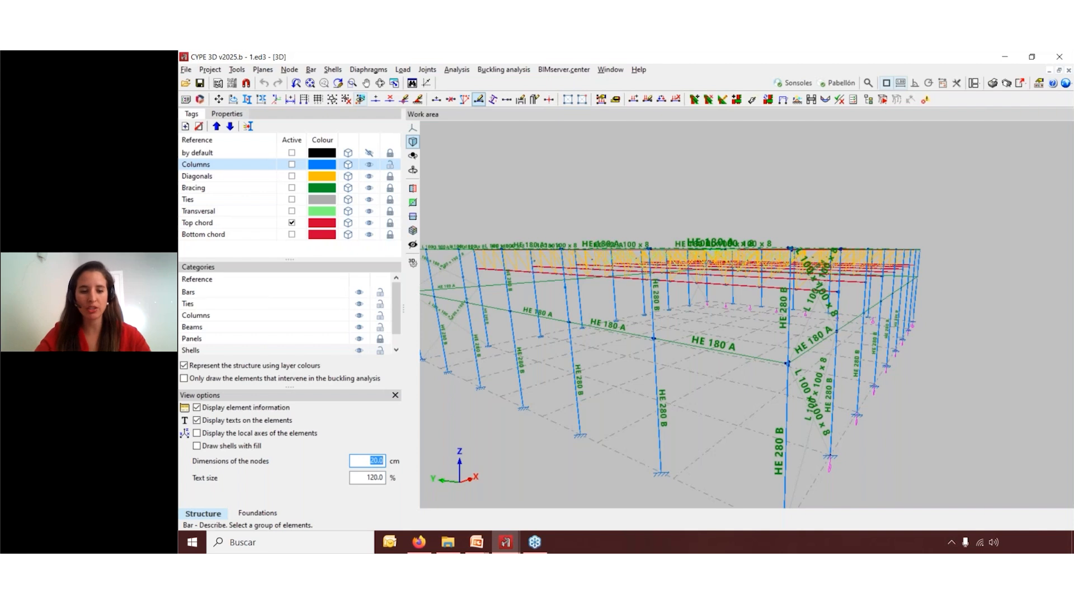
{"action": "type", "text": "70"}
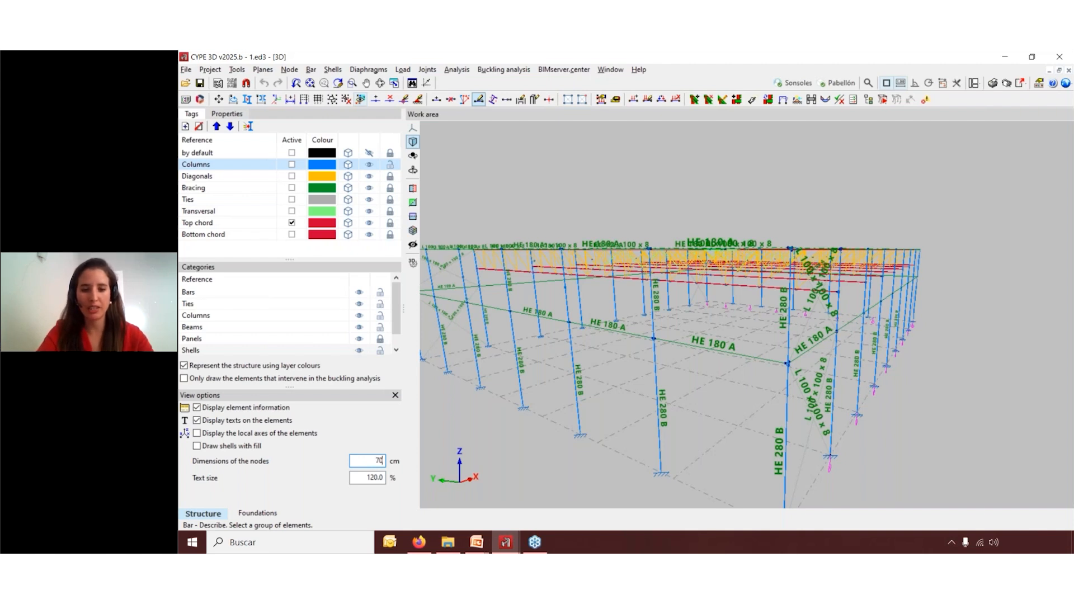
{"action": "key", "text": "Return"}
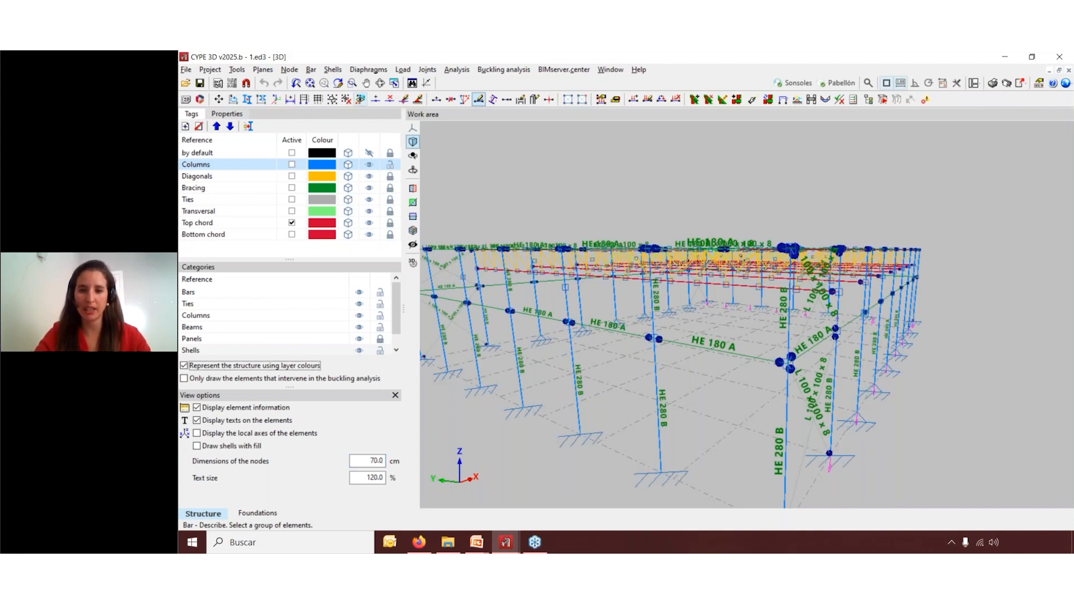
{"action": "left_click", "coordinate": [380, 461]}
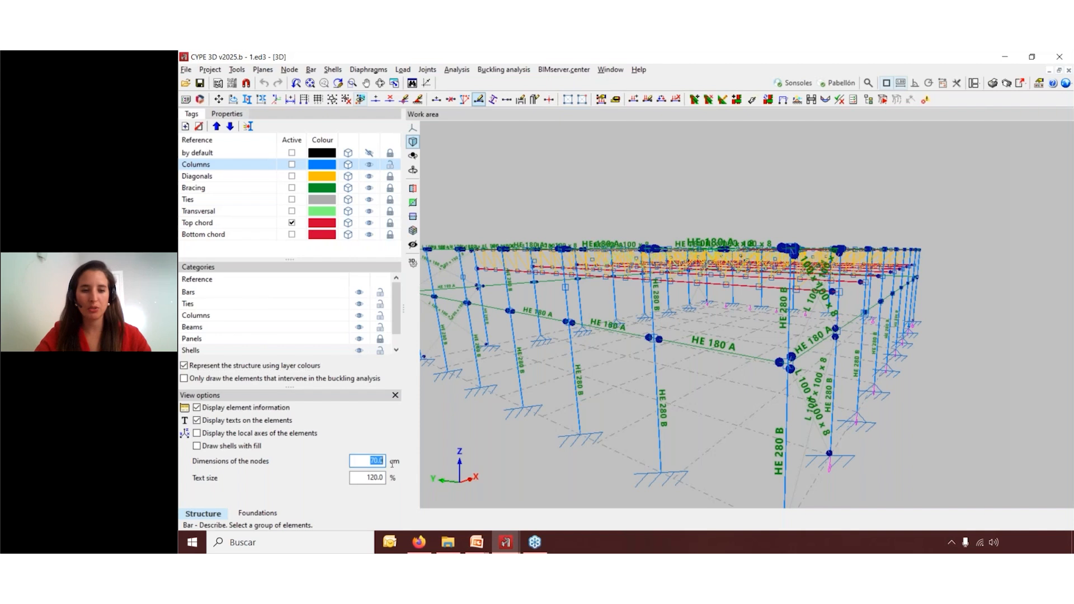
{"action": "type", "text": "40"}
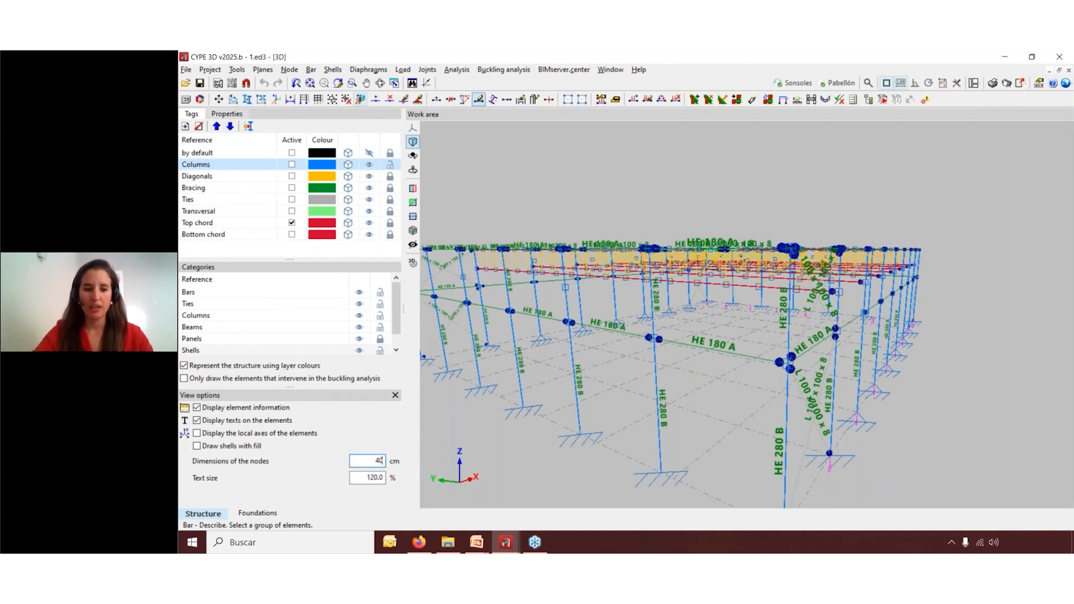
{"action": "key", "text": "Return"}
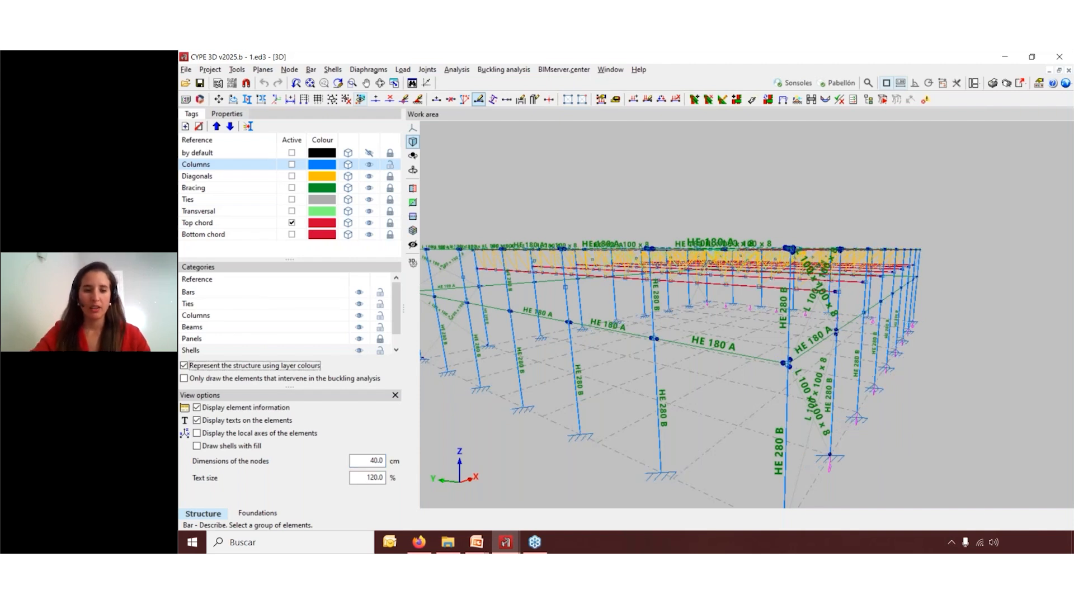
Set the dimensions of the nodes to 20 cm
{"action": "left_click", "coordinate": [383, 462]}
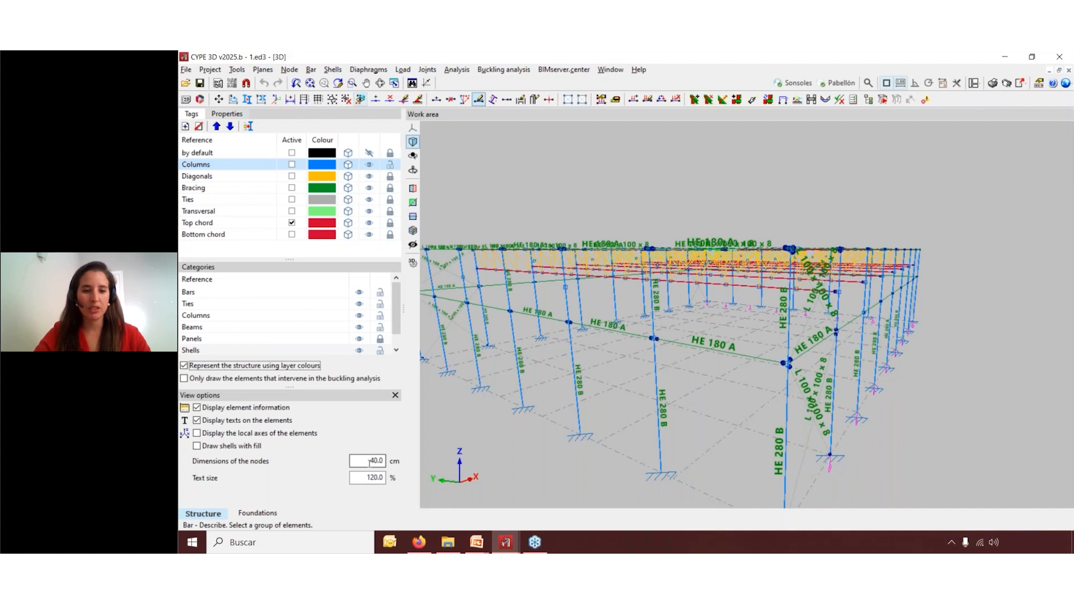
{"action": "type", "text": "20"}
{"action": "key", "text": "Return"}
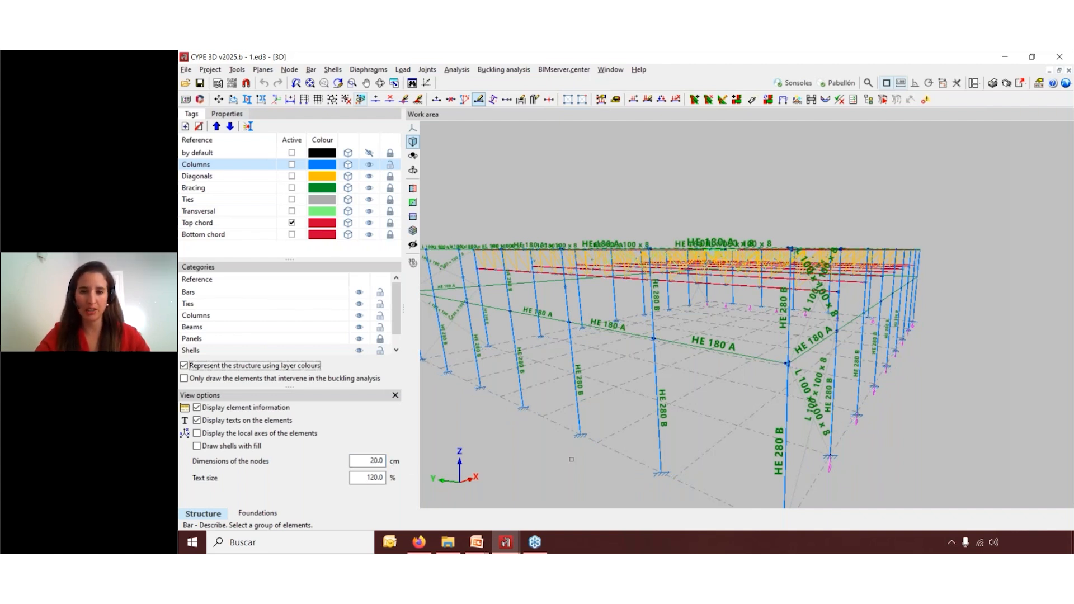
{"action": "scroll", "coordinate": [581, 459], "scroll_direction": "down", "scroll_amount": 5}
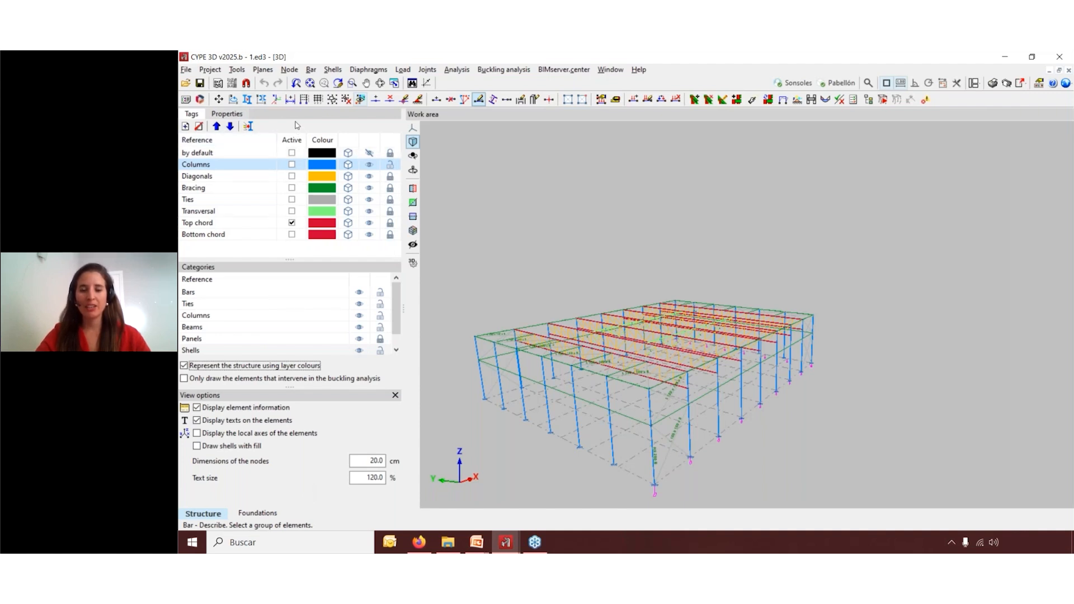
{"action": "scroll", "coordinate": [814, 360], "scroll_direction": "down", "scroll_amount": 1}
{"action": "scroll", "coordinate": [522, 448], "scroll_direction": "up", "scroll_amount": 3}
{"action": "scroll", "coordinate": [518, 447], "scroll_direction": "up", "scroll_amount": 2}
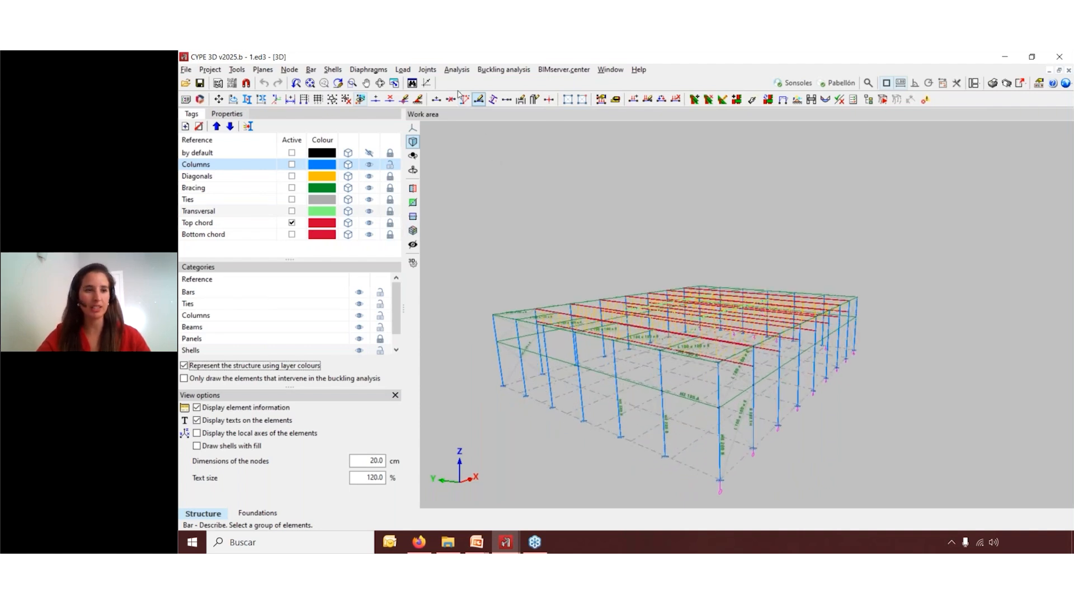
Open the project's general data and look through the available concrete codes in the code selection
{"action": "left_click", "coordinate": [211, 70]}
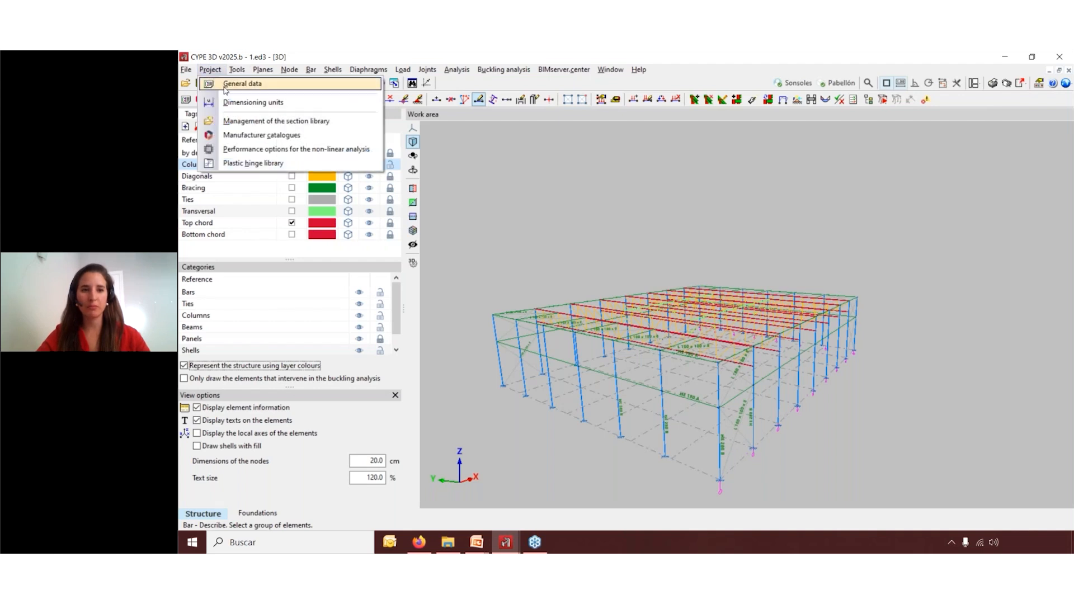
{"action": "left_click", "coordinate": [225, 88]}
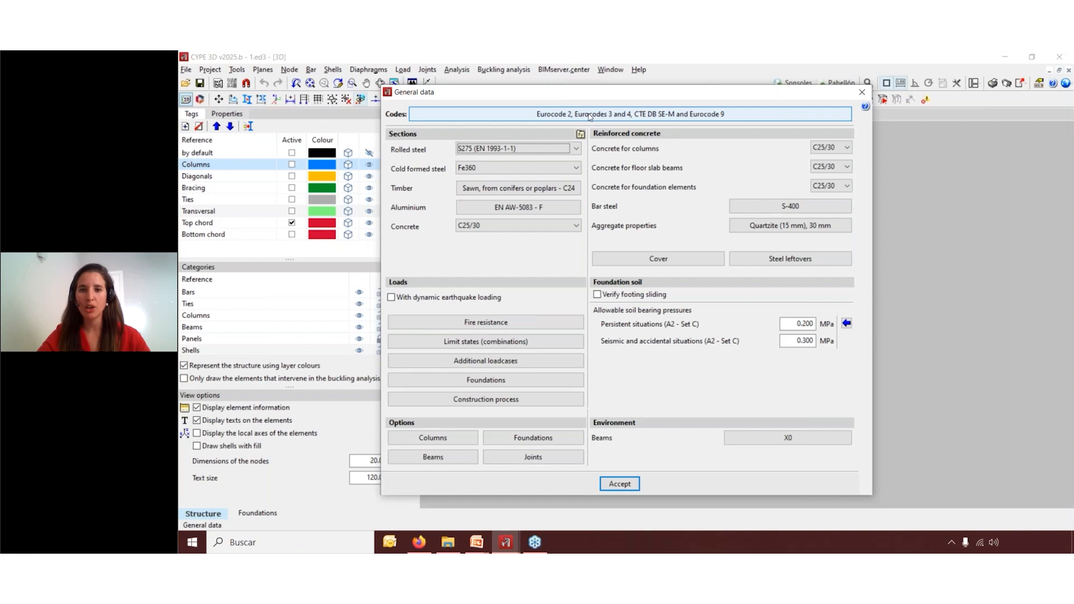
{"action": "left_click", "coordinate": [589, 115]}
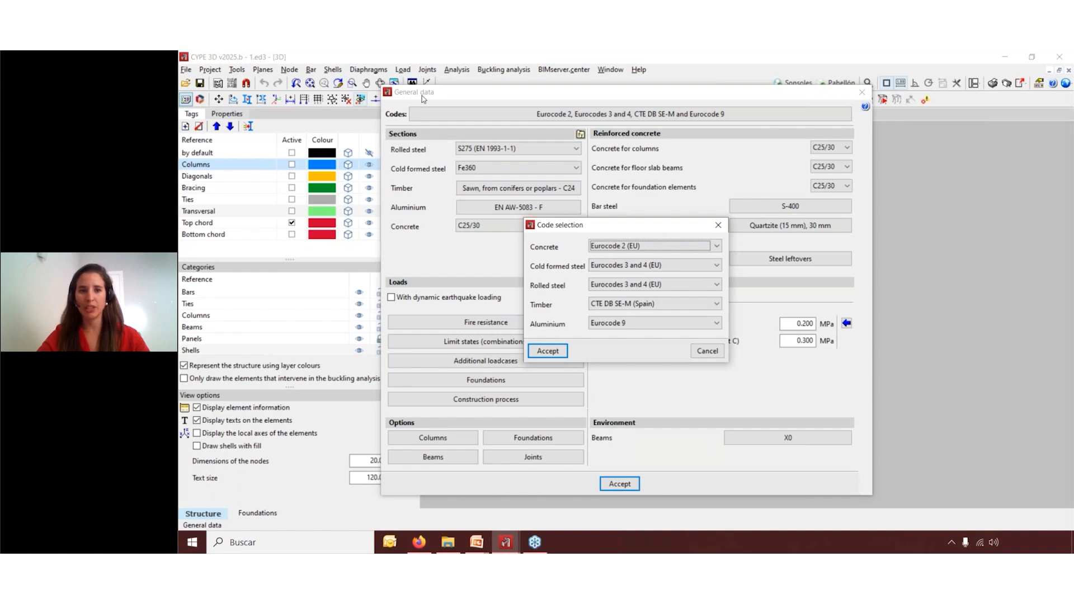
{"action": "left_click", "coordinate": [717, 247]}
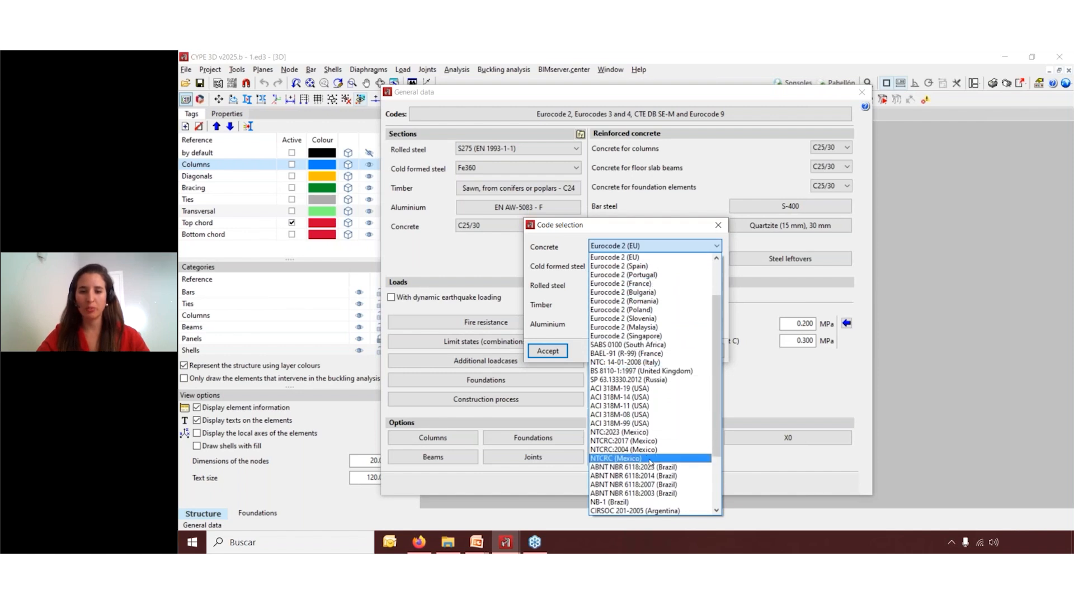
{"action": "scroll", "coordinate": [650, 462], "scroll_direction": "down", "scroll_amount": 3}
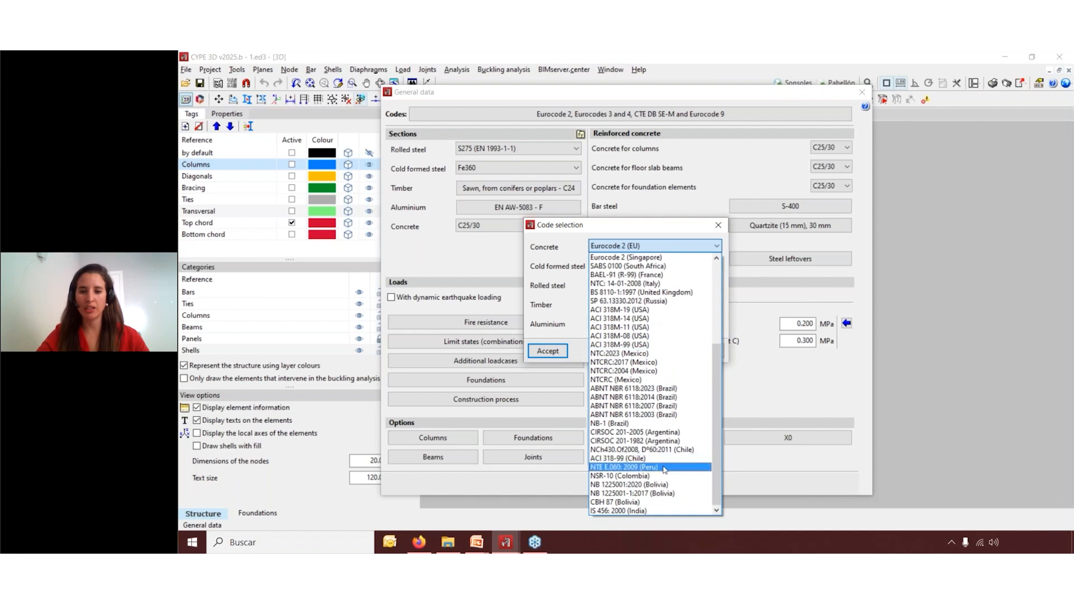
{"action": "left_click", "coordinate": [718, 225]}
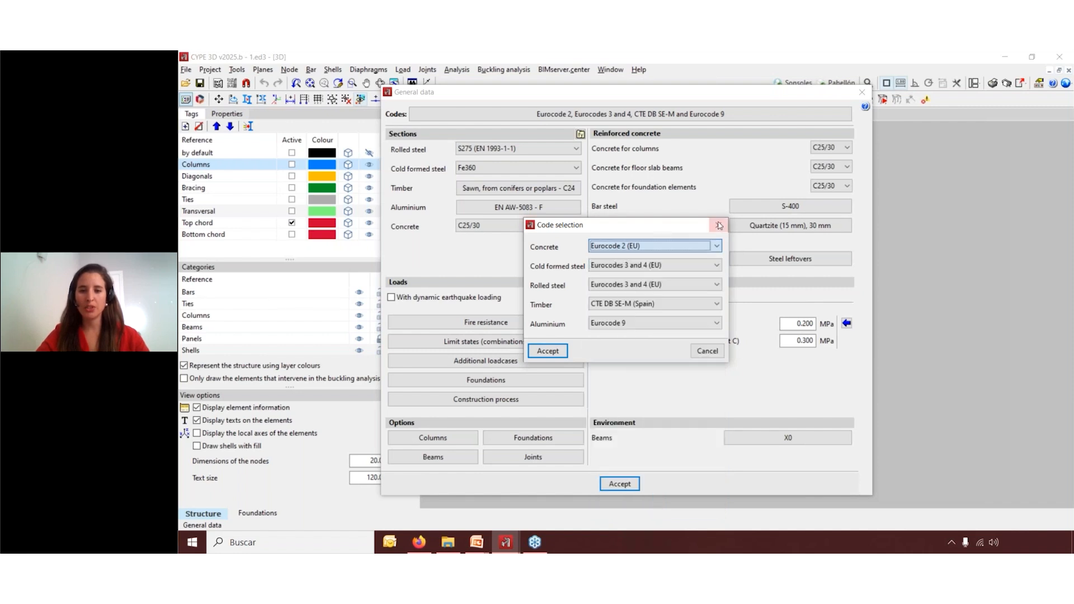
Close the code selection and the project's general data without changing any design code
{"action": "left_click", "coordinate": [719, 225]}
{"action": "left_click", "coordinate": [862, 94]}
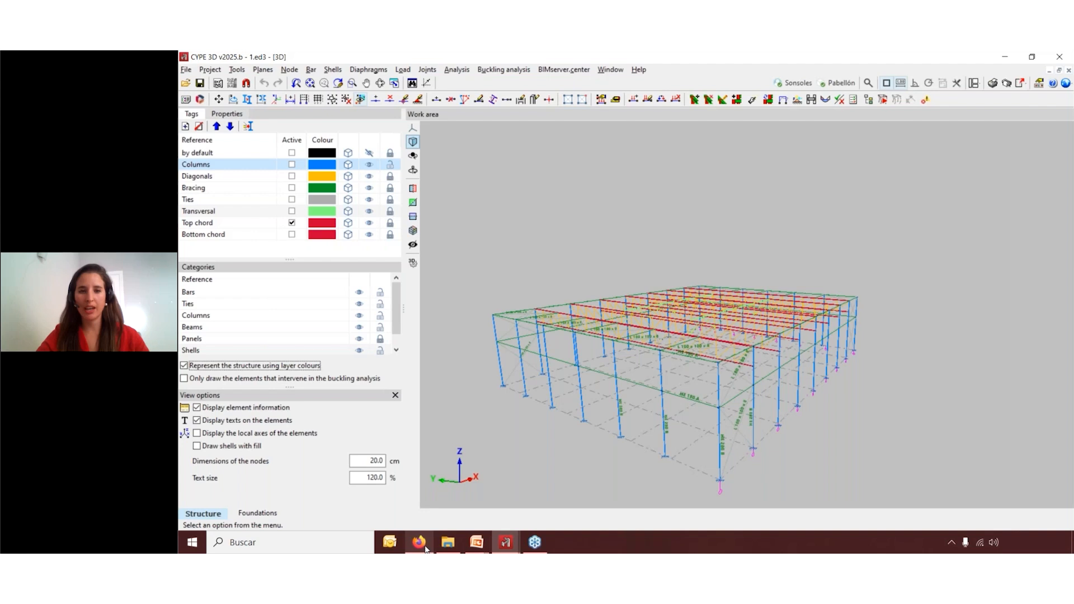
Switch to Firefox and open the Design codes implemented page on the English version of the CYPE website
{"action": "mouse_move", "coordinate": [425, 549]}
{"action": "left_click", "coordinate": [456, 515]}
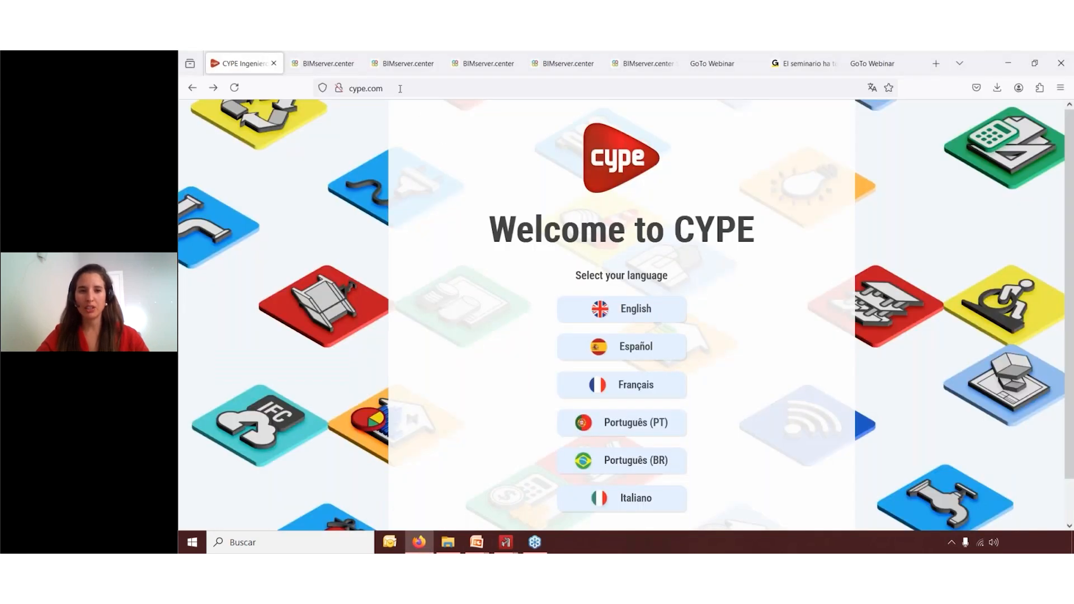
{"action": "left_click", "coordinate": [313, 88]}
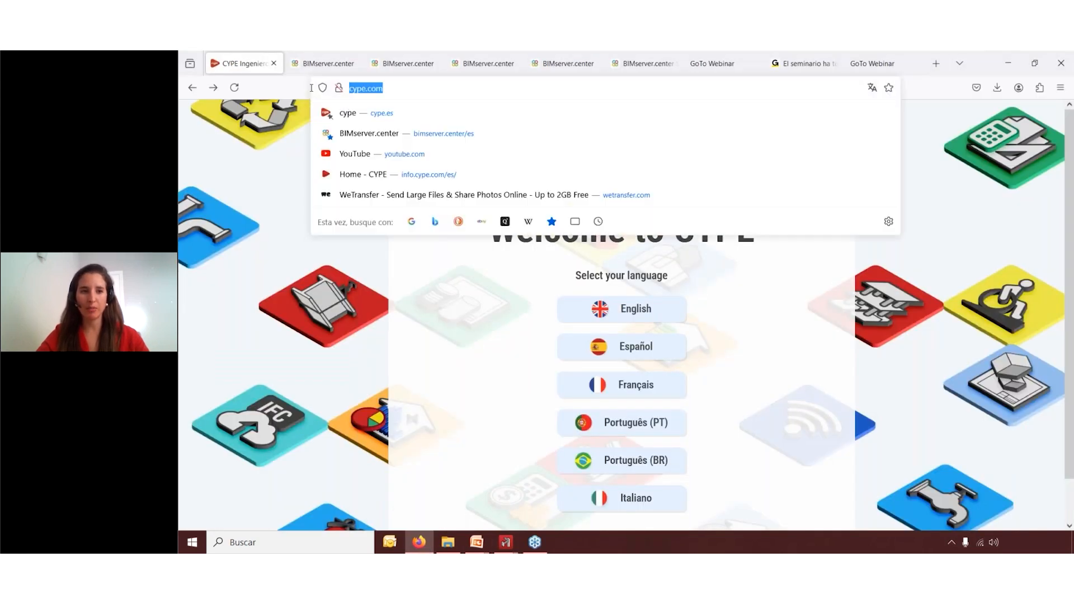
{"action": "left_click", "coordinate": [648, 313]}
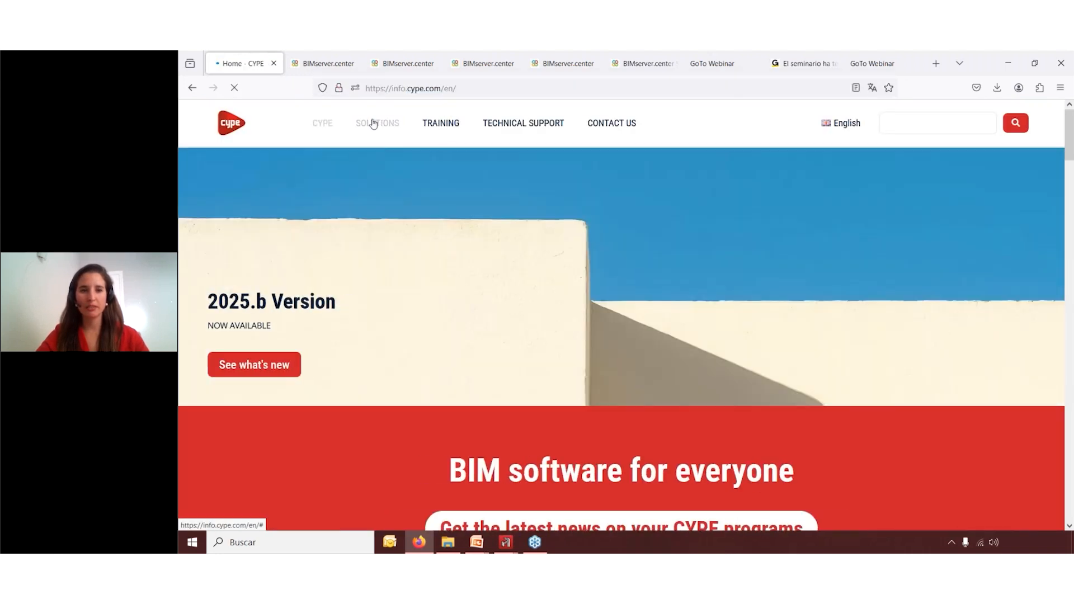
{"action": "mouse_move", "coordinate": [395, 131]}
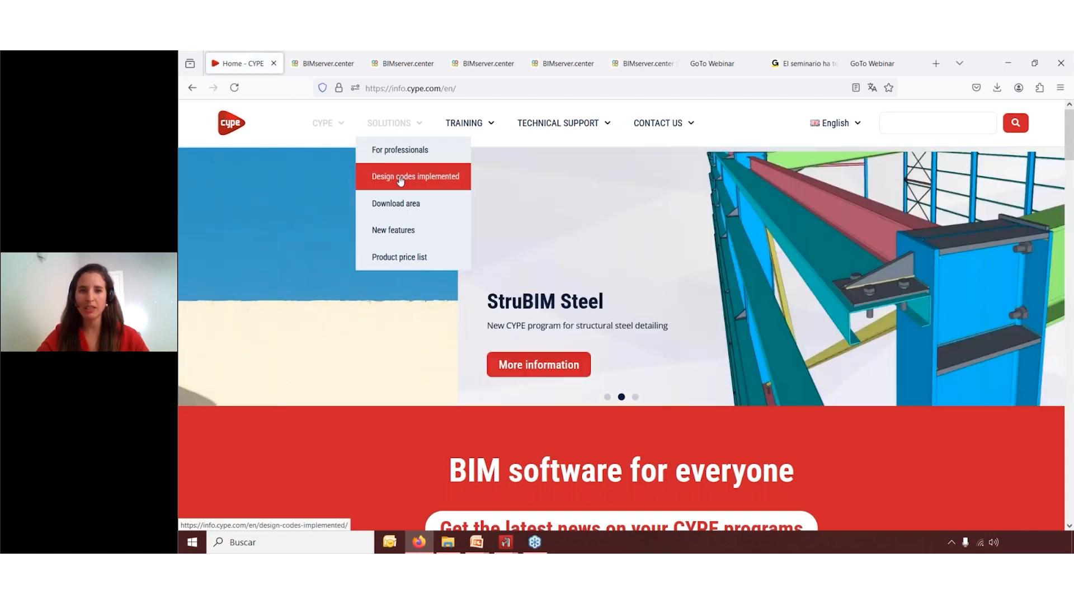
{"action": "left_click", "coordinate": [400, 178]}
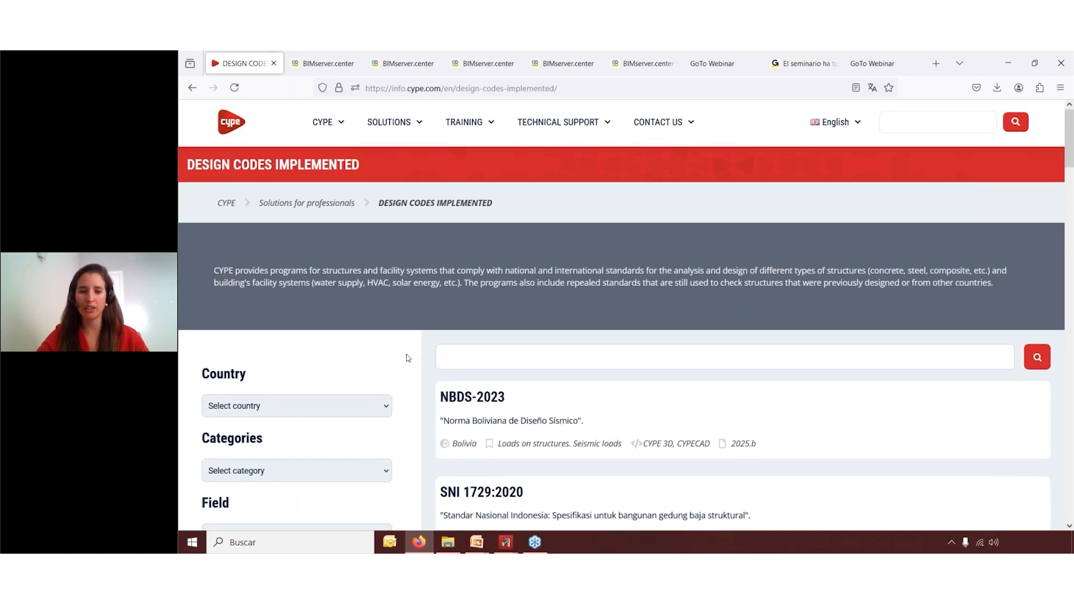
Filter the list of implemented design codes by the program CYPE 3D
{"action": "scroll", "coordinate": [408, 358], "scroll_direction": "down", "scroll_amount": 3}
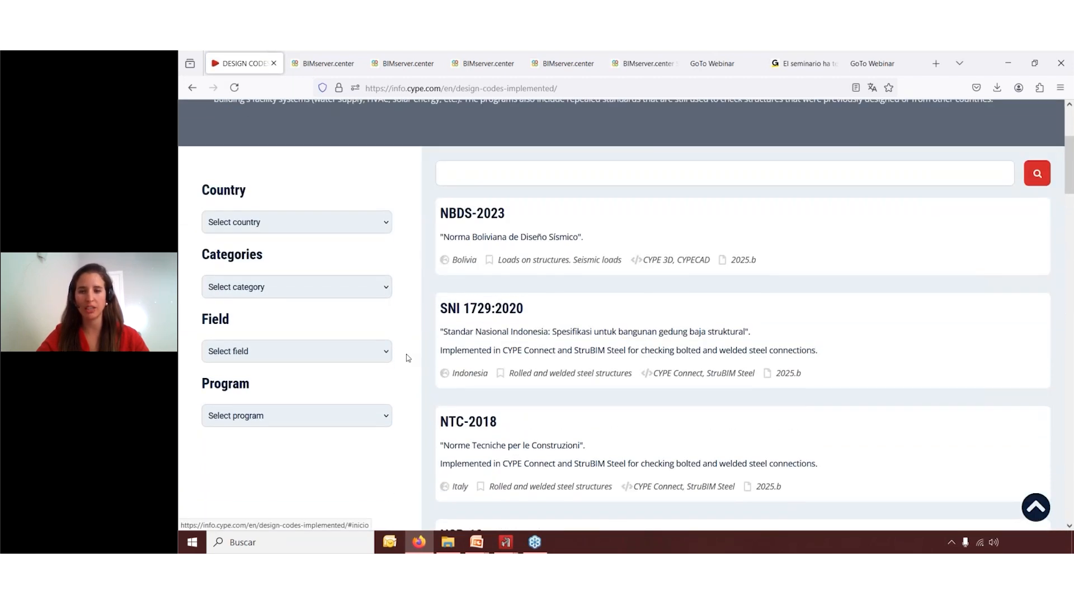
{"action": "left_click", "coordinate": [385, 424]}
{"action": "left_click", "coordinate": [331, 177]}
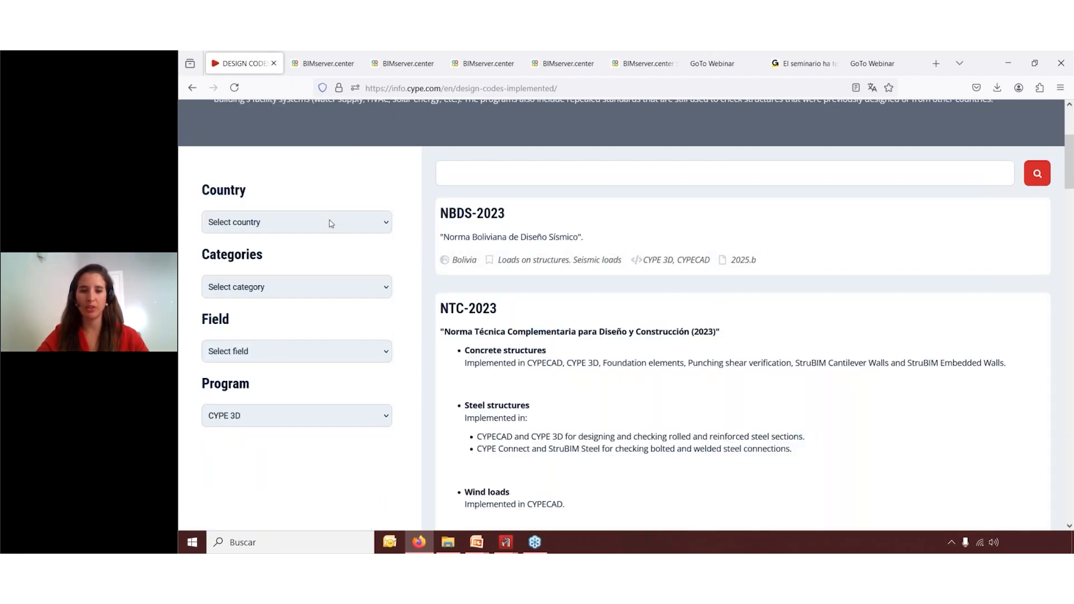
Switch back to the 1.ed3 project in CYPE 3D and open the deformed shape and contour plot of the active window
{"action": "mouse_move", "coordinate": [506, 543]}
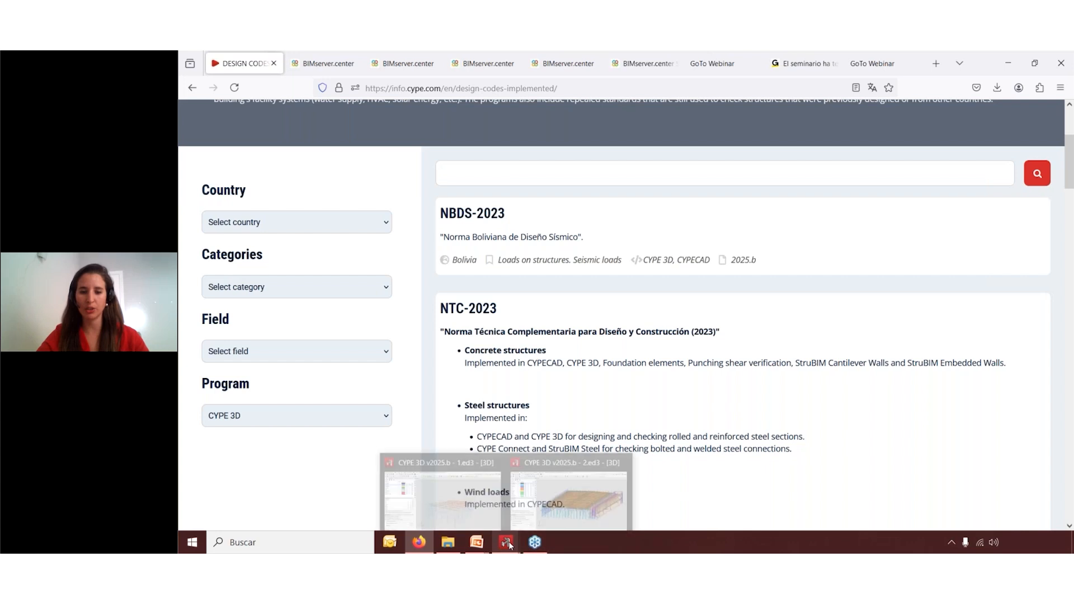
{"action": "left_click", "coordinate": [483, 516]}
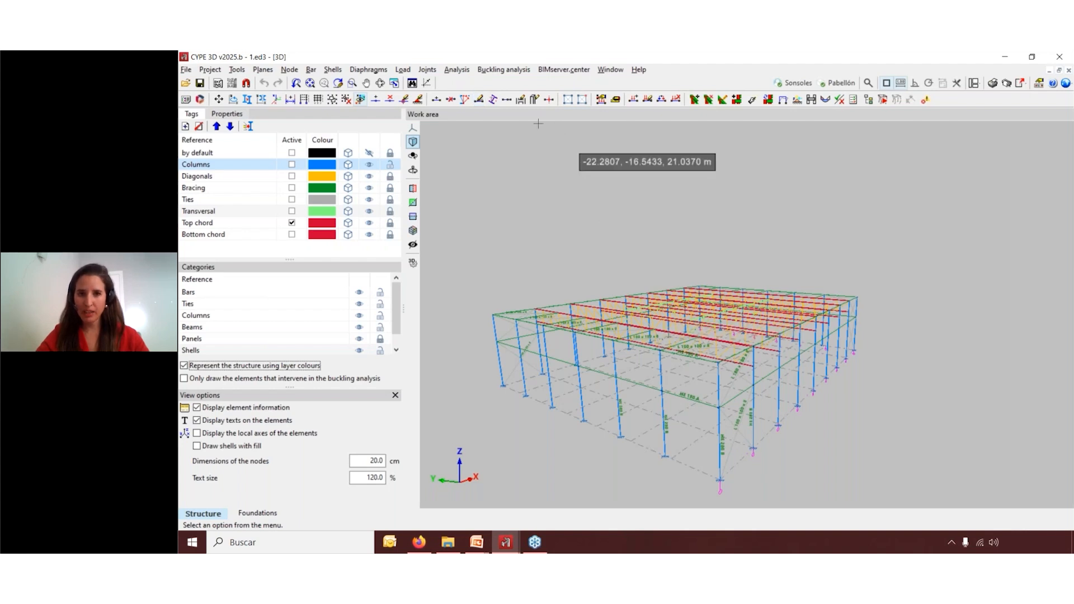
{"action": "left_click", "coordinate": [456, 70]}
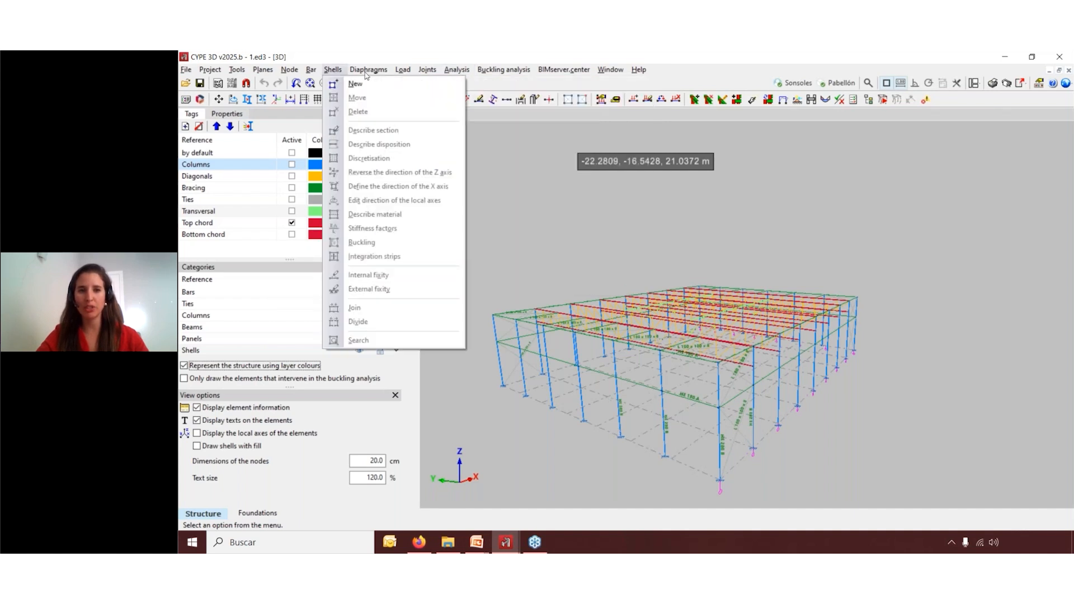
{"action": "mouse_move", "coordinate": [442, 74]}
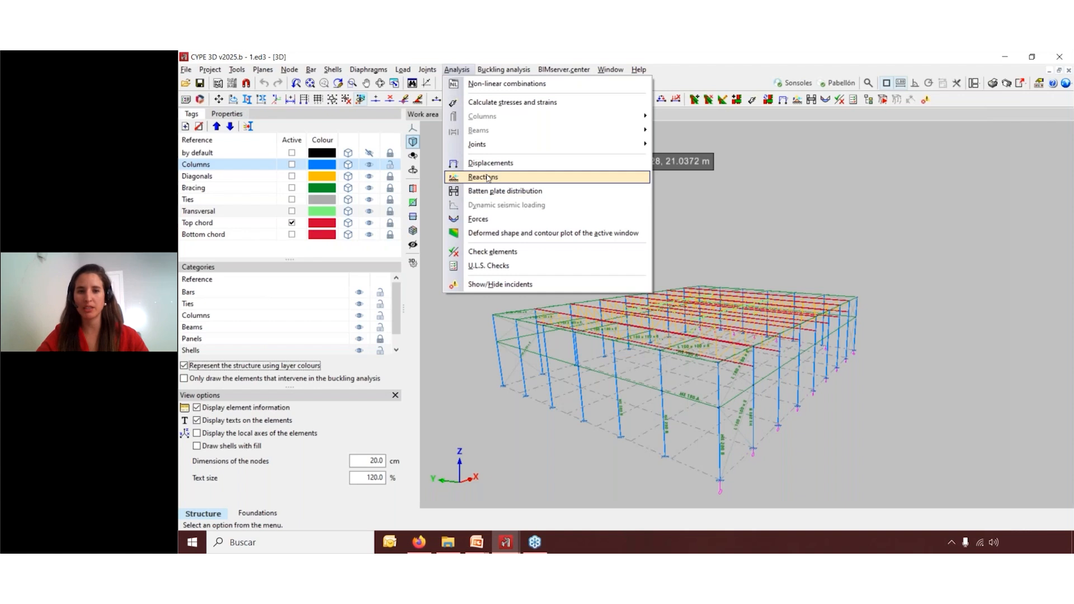
{"action": "left_click", "coordinate": [488, 234]}
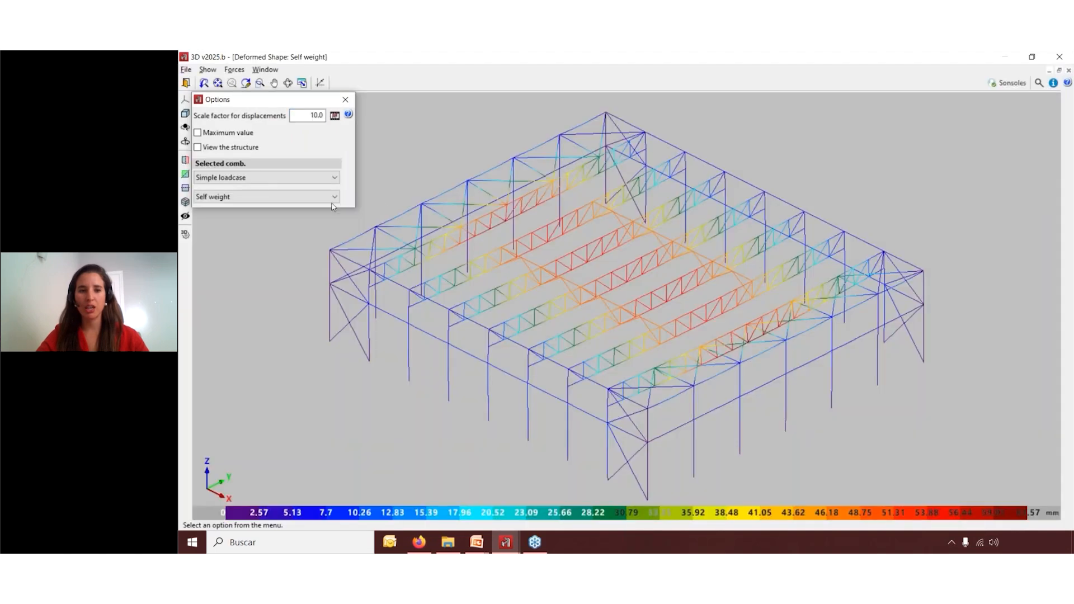
Show and animate the deformed shape for the V(0°) H1 simple loadcase, and return to the structure model
{"action": "left_click", "coordinate": [327, 197]}
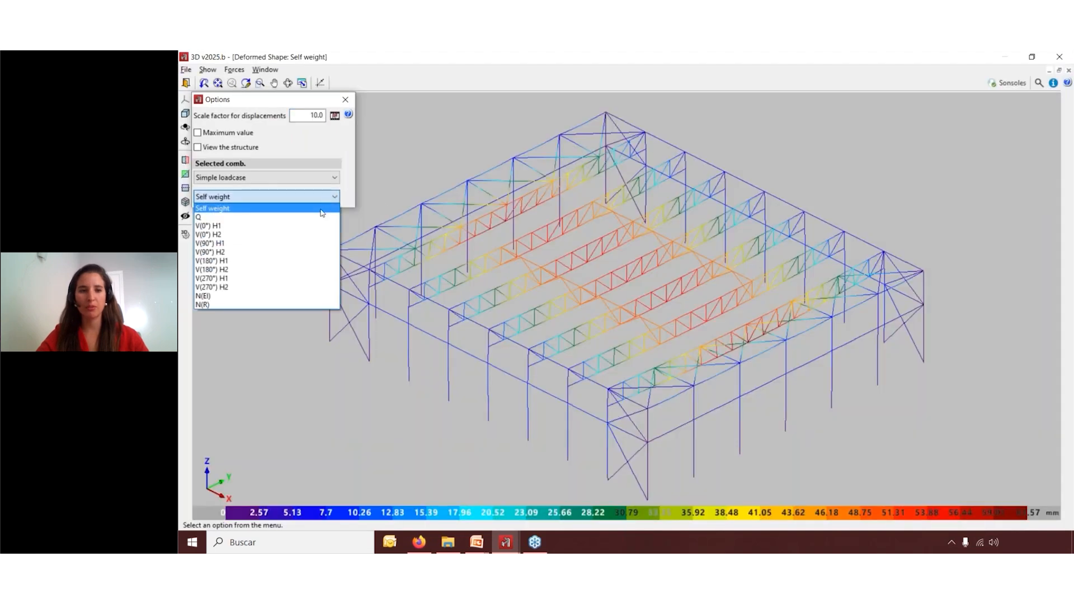
{"action": "left_click", "coordinate": [315, 224]}
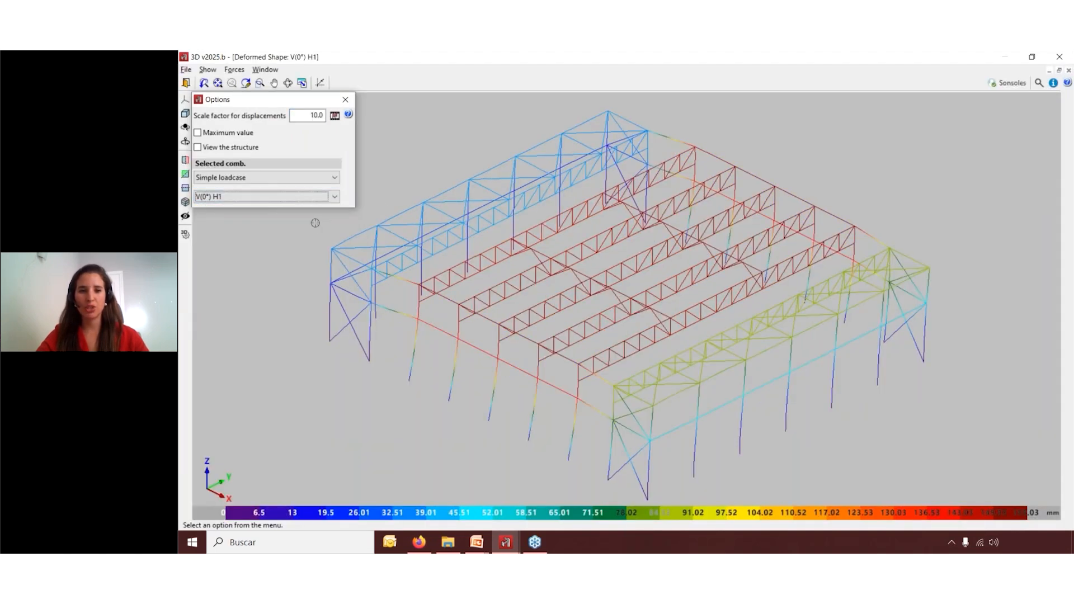
{"action": "left_click", "coordinate": [334, 116]}
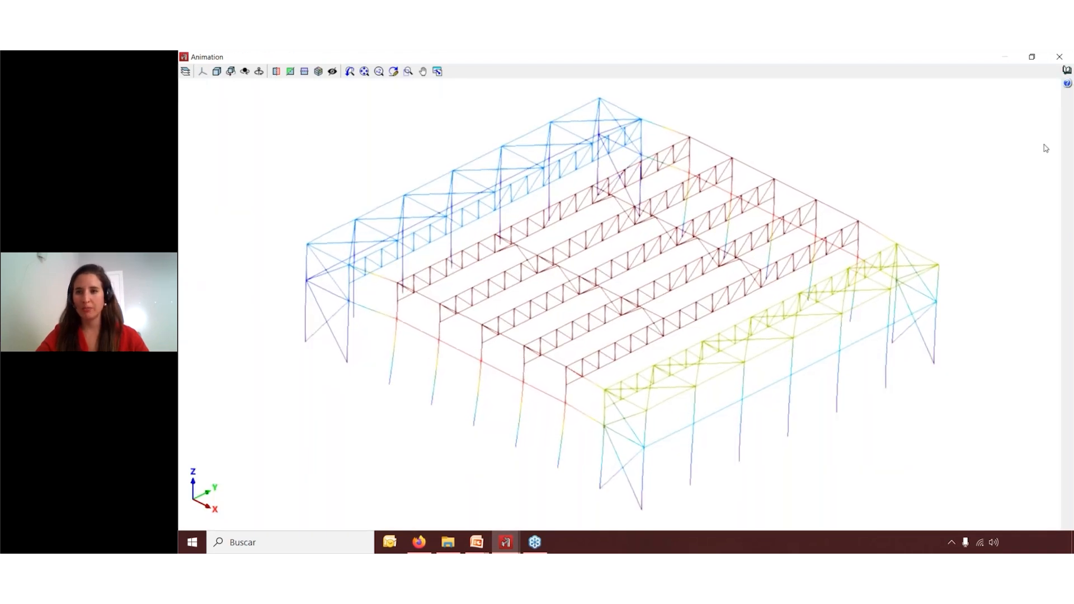
{"action": "left_click", "coordinate": [1067, 61]}
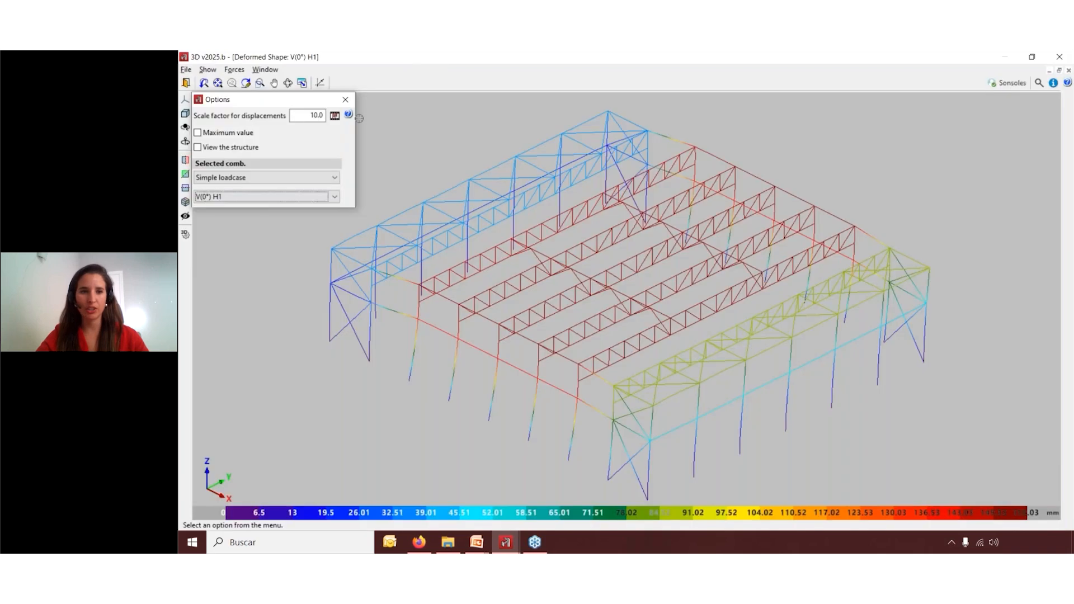
{"action": "left_click", "coordinate": [347, 99]}
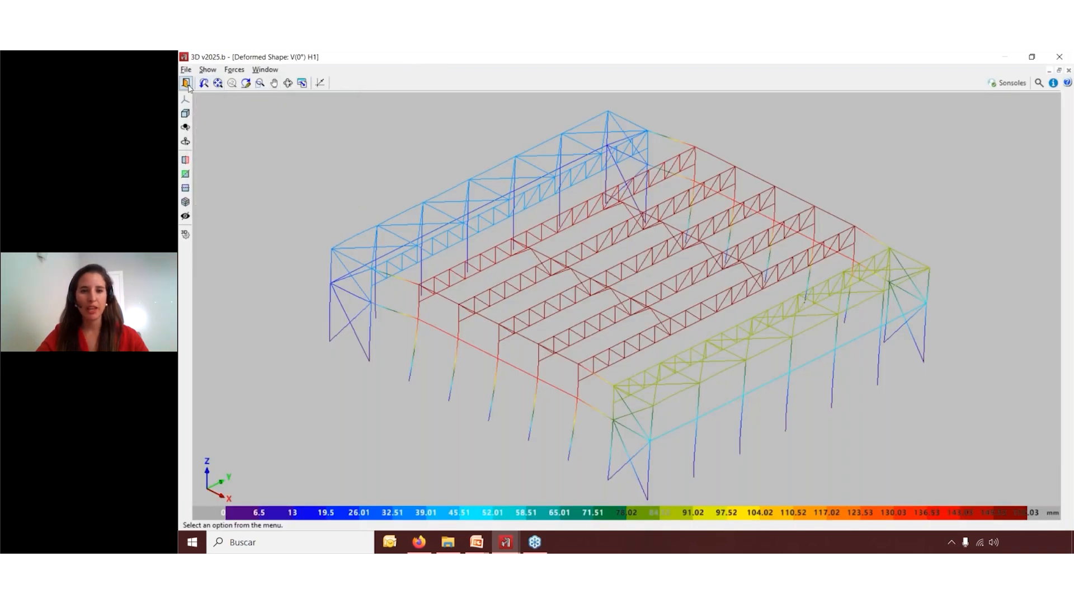
{"action": "left_click", "coordinate": [186, 84]}
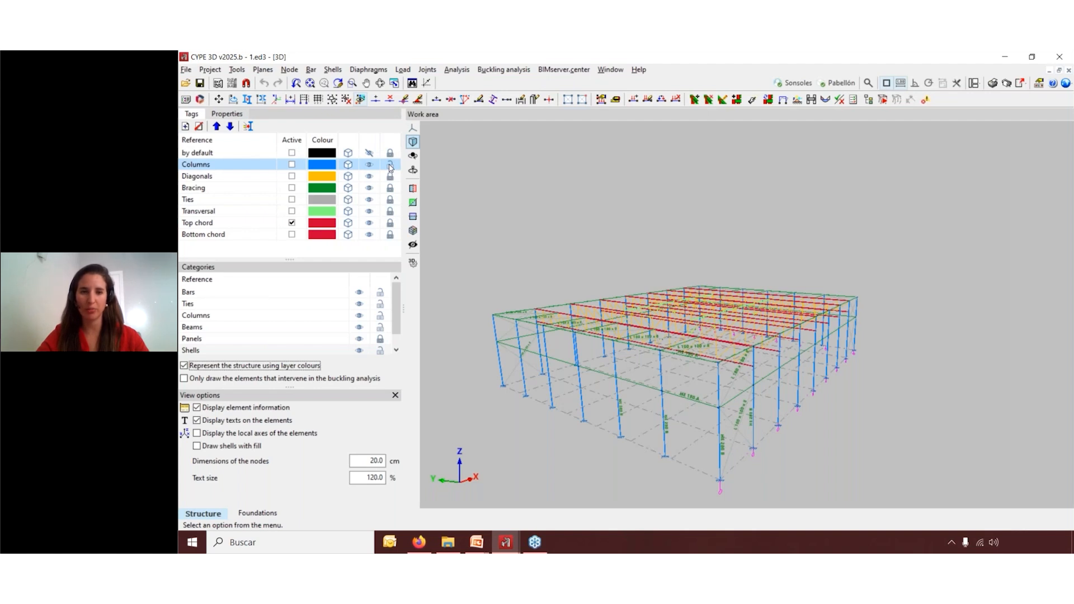
Lock the Columns tag and display the bars of all tags as solid 3D sections
{"action": "left_click", "coordinate": [390, 165]}
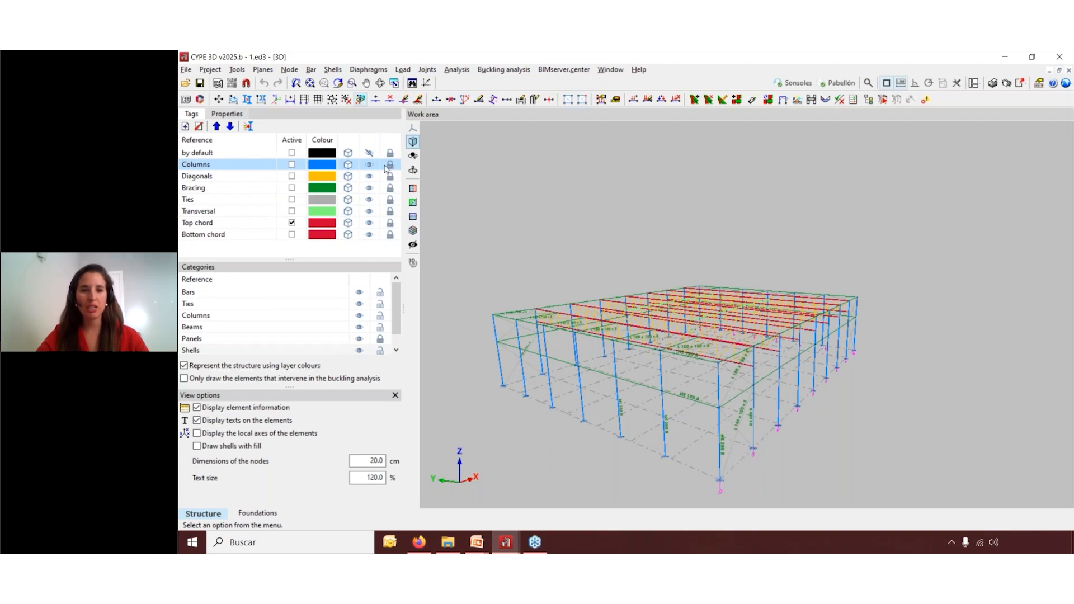
{"action": "right_click", "coordinate": [341, 138]}
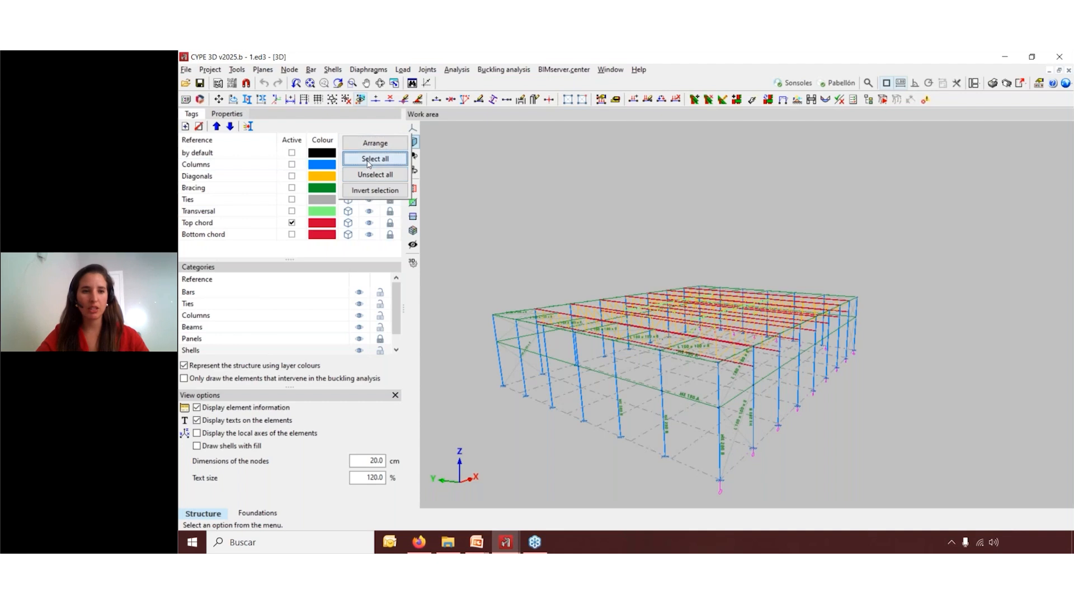
{"action": "left_click", "coordinate": [369, 159]}
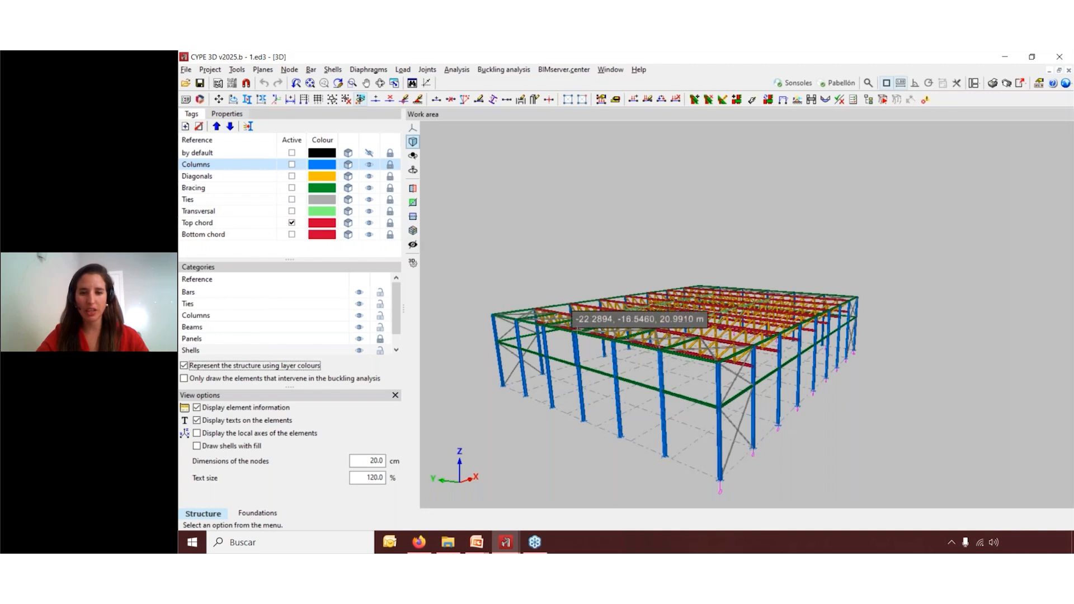
{"action": "scroll", "coordinate": [599, 291], "scroll_direction": "up", "scroll_amount": 5}
{"action": "scroll", "coordinate": [801, 420], "scroll_direction": "up", "scroll_amount": 5}
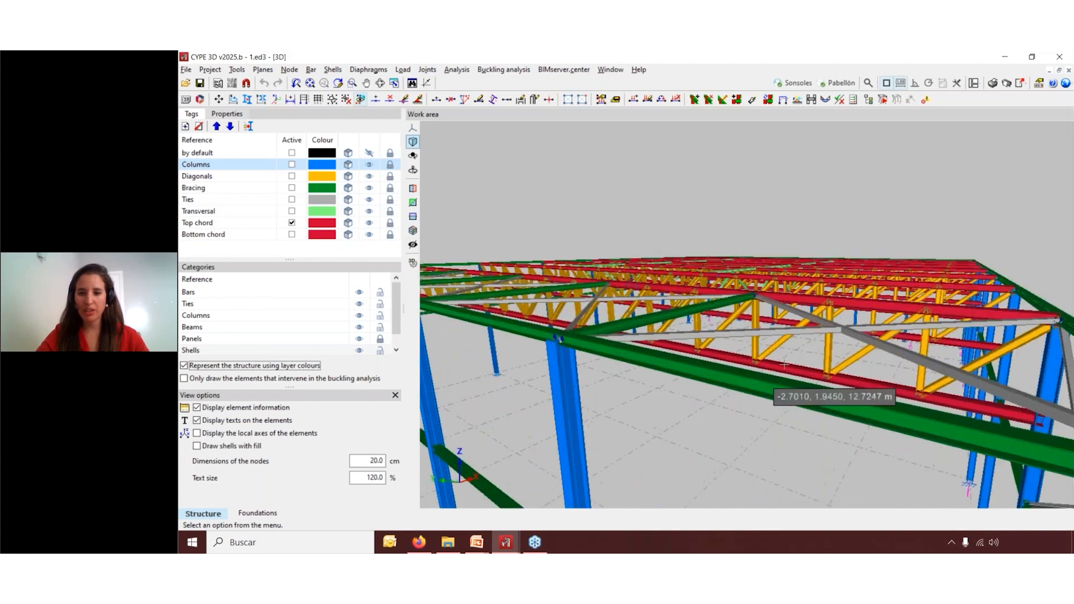
{"action": "scroll", "coordinate": [789, 369], "scroll_direction": "down", "scroll_amount": 4}
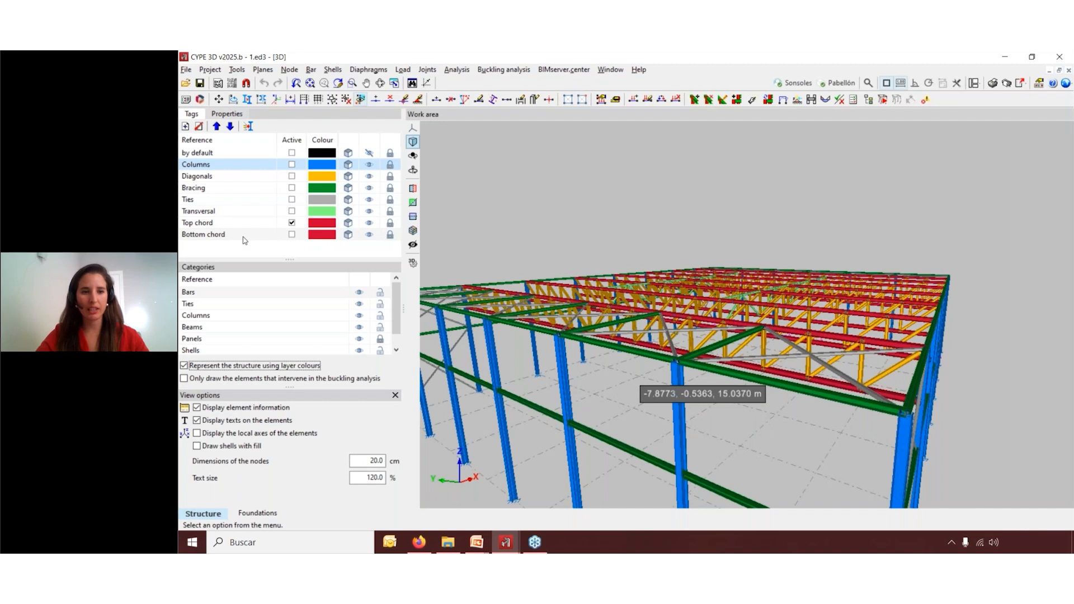
Unlock the Bottom chord tag so that only its bars can be selected
{"action": "left_click", "coordinate": [391, 235]}
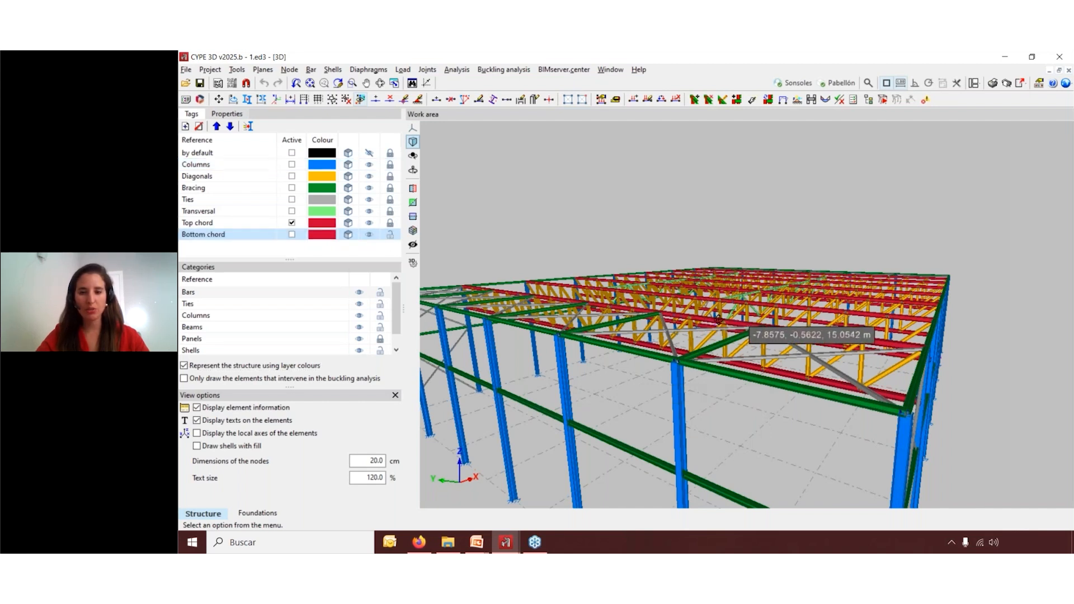
{"action": "scroll", "coordinate": [718, 321], "scroll_direction": "up", "scroll_amount": 2}
{"action": "scroll", "coordinate": [718, 322], "scroll_direction": "down", "scroll_amount": 2}
Start the Forces analysis and set the force diagrams to selected bars only, with Consult values and Axial (N) enabled
{"action": "left_click", "coordinate": [459, 71]}
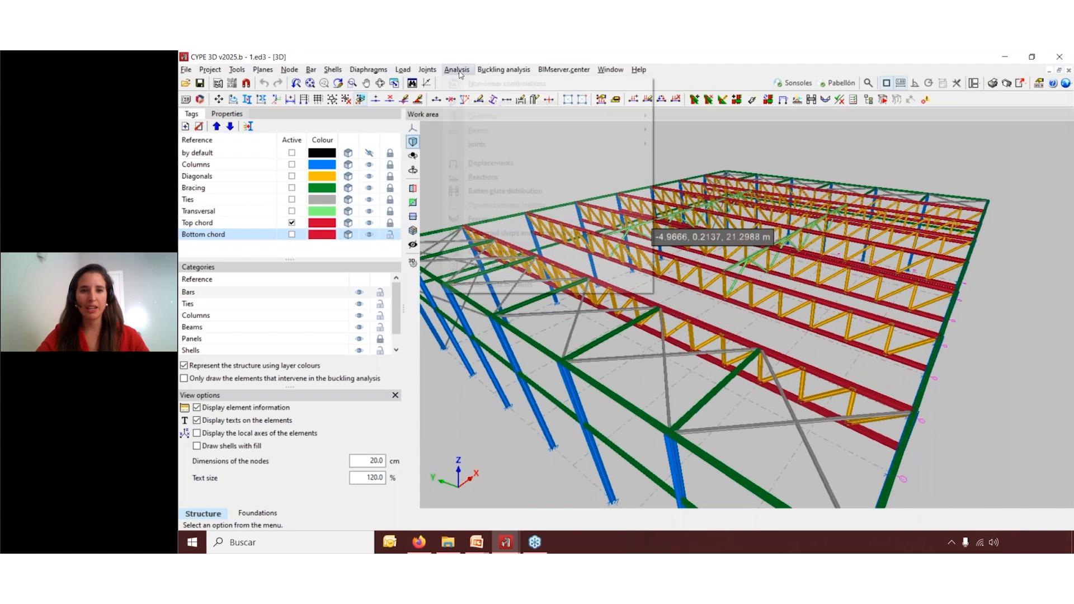
{"action": "left_click", "coordinate": [483, 220]}
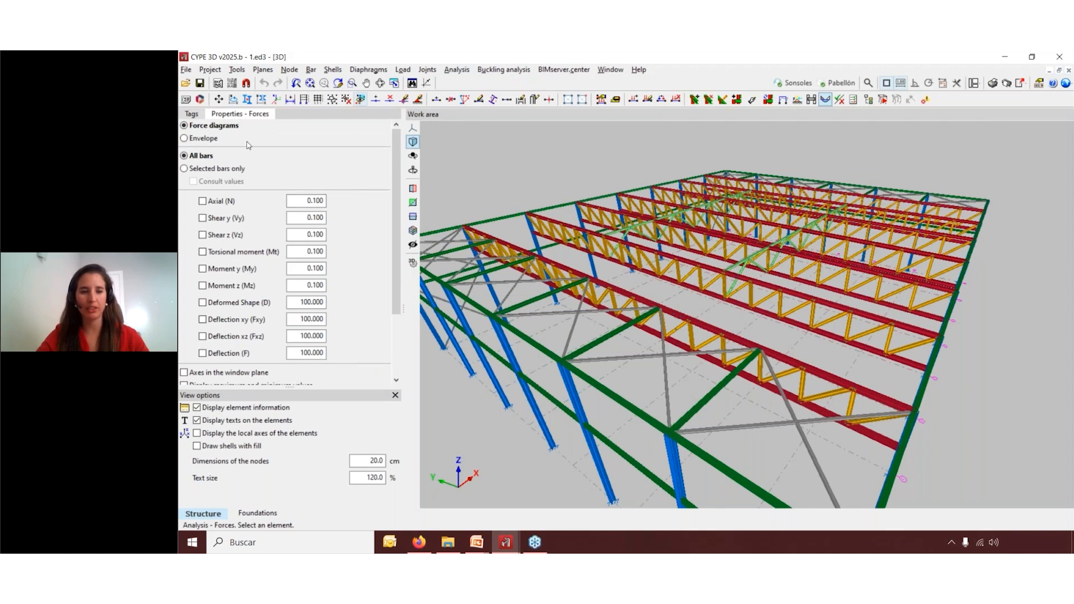
{"action": "left_click", "coordinate": [196, 169]}
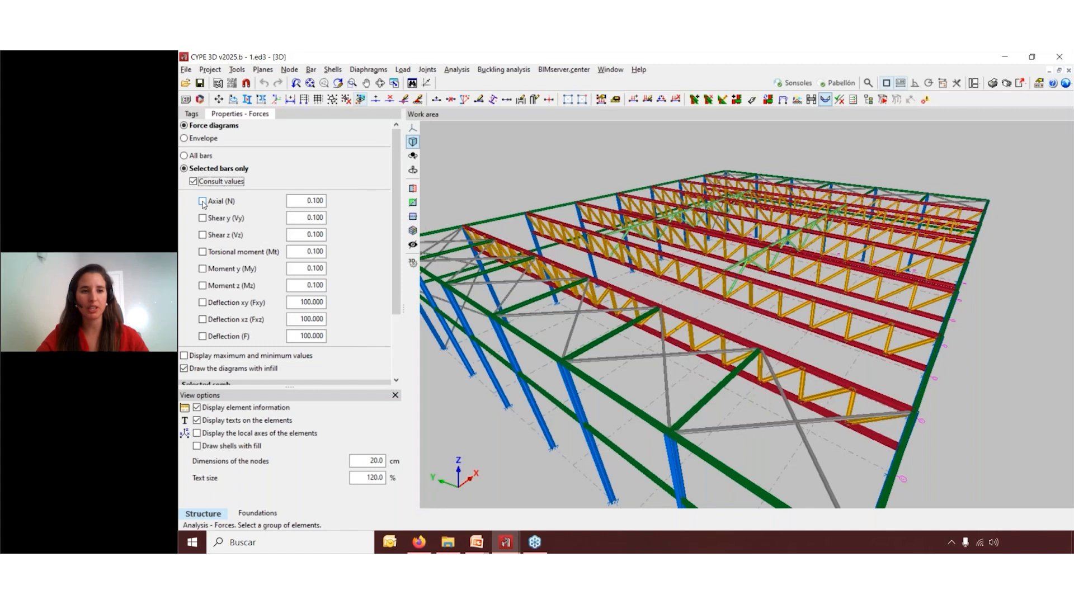
{"action": "left_click", "coordinate": [203, 201]}
{"action": "scroll", "coordinate": [386, 272], "scroll_direction": "down", "scroll_amount": 1}
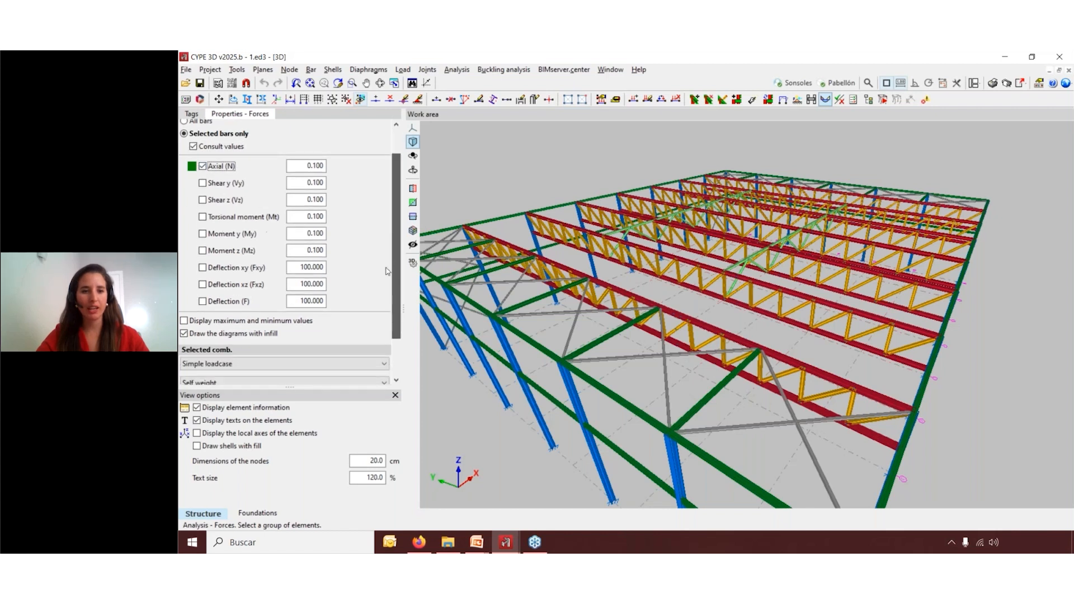
{"action": "scroll", "coordinate": [386, 271], "scroll_direction": "down", "scroll_amount": 1}
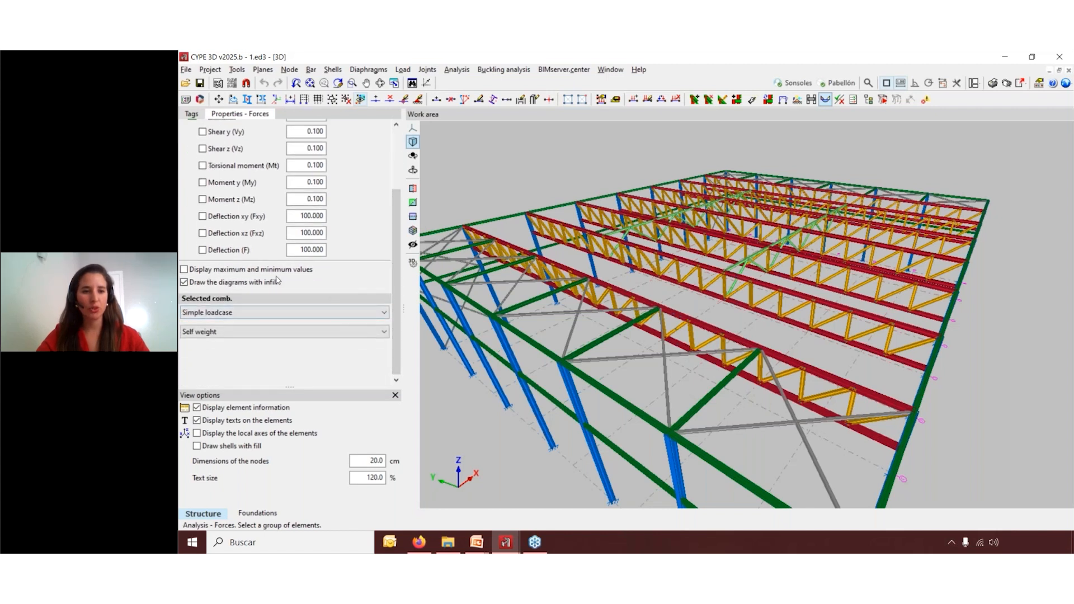
{"action": "scroll", "coordinate": [277, 280], "scroll_direction": "up", "scroll_amount": 2}
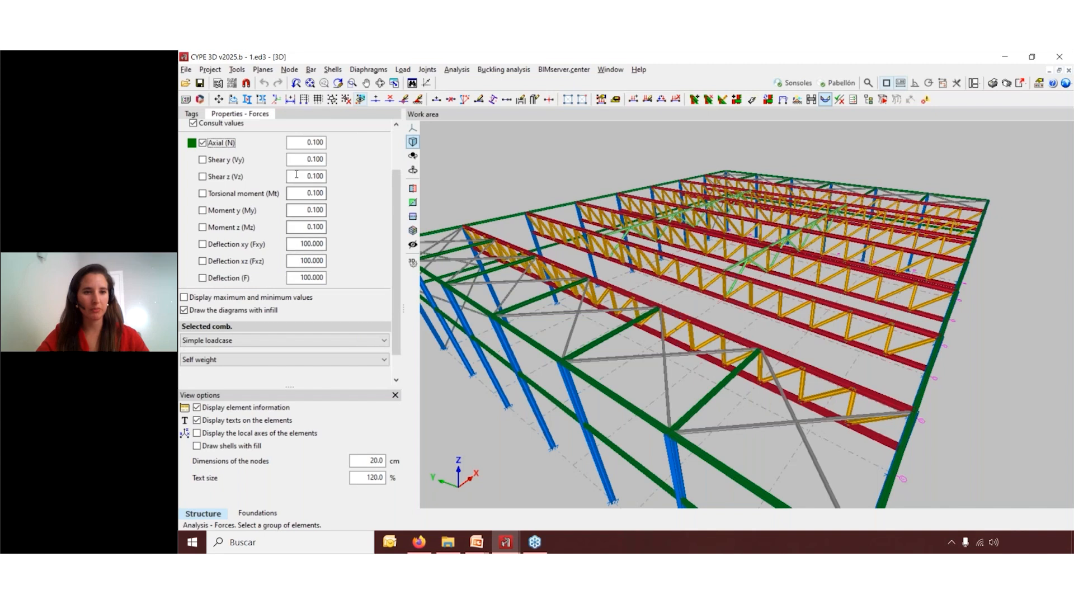
Window-select the roof trusses to display the axial force diagrams of the bottom chord bars under Self weight
{"action": "scroll", "coordinate": [615, 253], "scroll_direction": "down", "scroll_amount": 2}
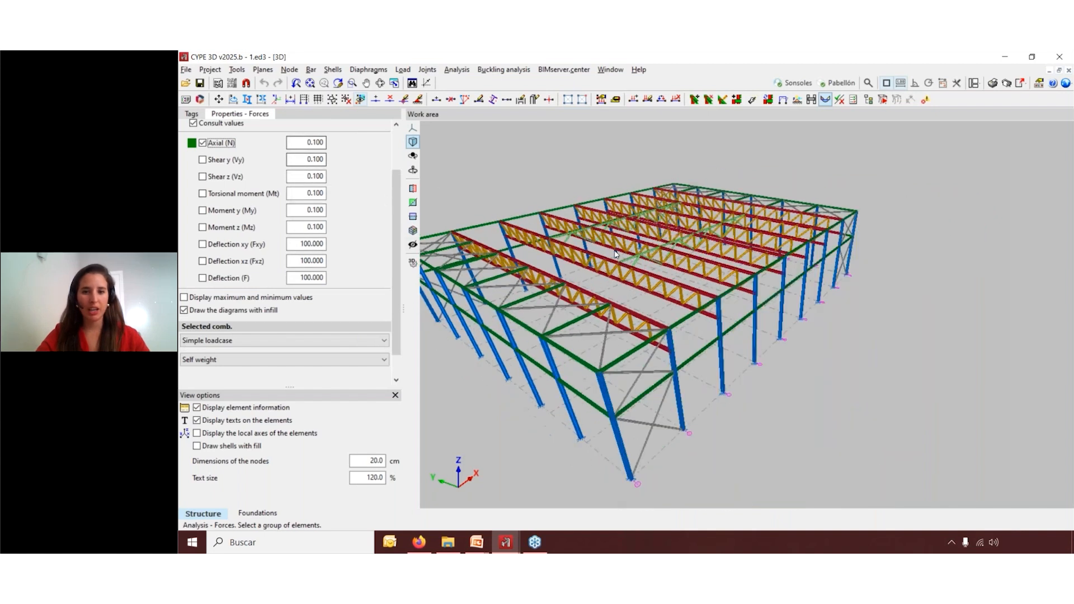
{"action": "scroll", "coordinate": [615, 253], "scroll_direction": "down", "scroll_amount": 1}
{"action": "left_click", "coordinate": [431, 140]}
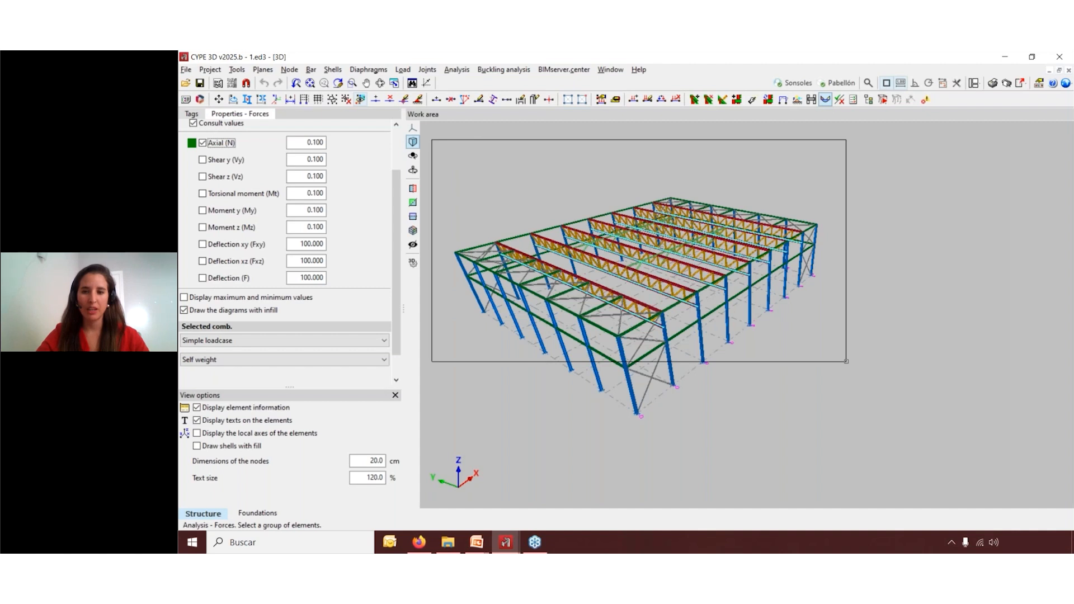
{"action": "left_click", "coordinate": [847, 361]}
{"action": "scroll", "coordinate": [541, 275], "scroll_direction": "up", "scroll_amount": 1}
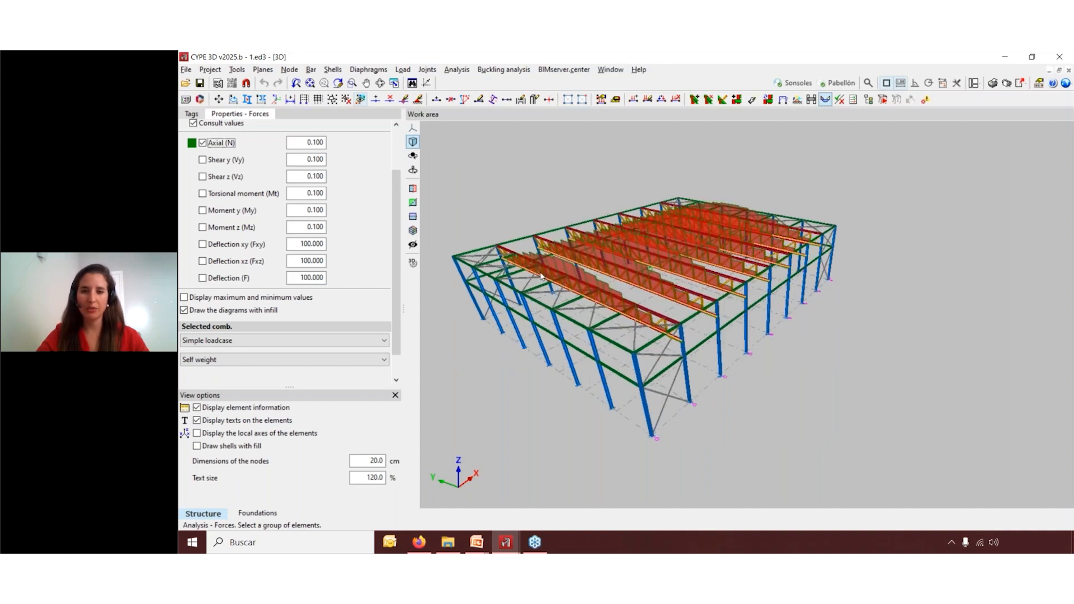
{"action": "scroll", "coordinate": [541, 275], "scroll_direction": "up", "scroll_amount": 3}
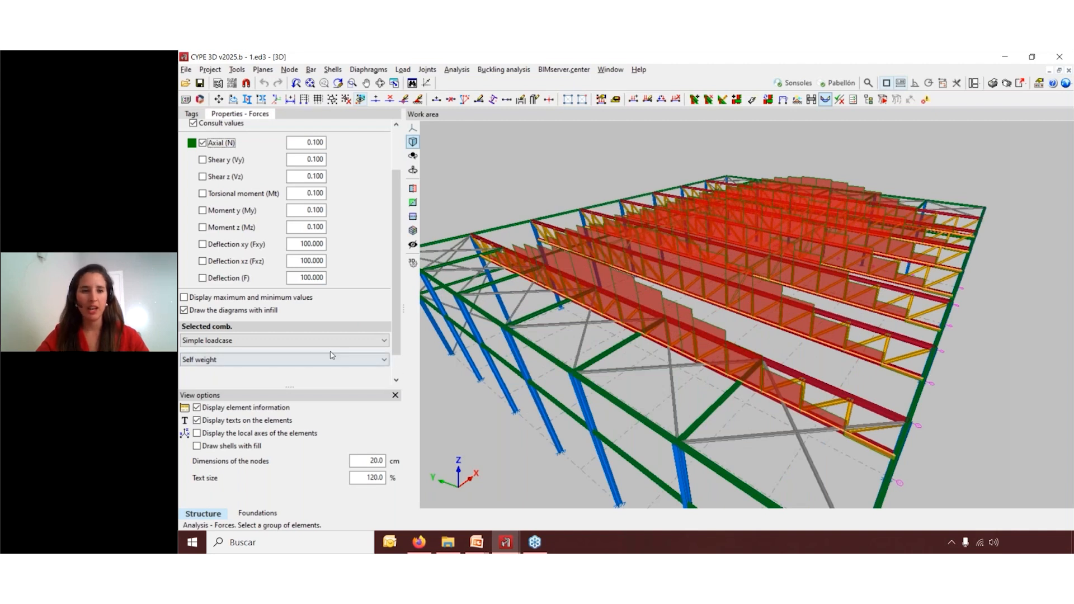
Display the maximum and minimum values on the axial force diagrams and examine them in the 2D truss view
{"action": "left_click", "coordinate": [185, 298]}
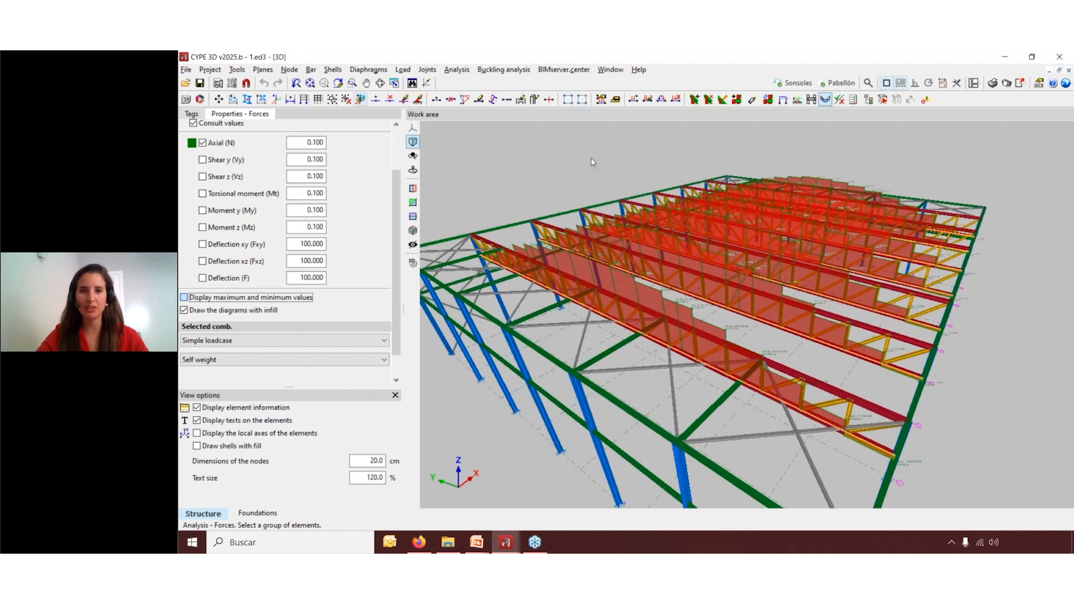
{"action": "left_click", "coordinate": [610, 69]}
{"action": "left_click", "coordinate": [651, 233]}
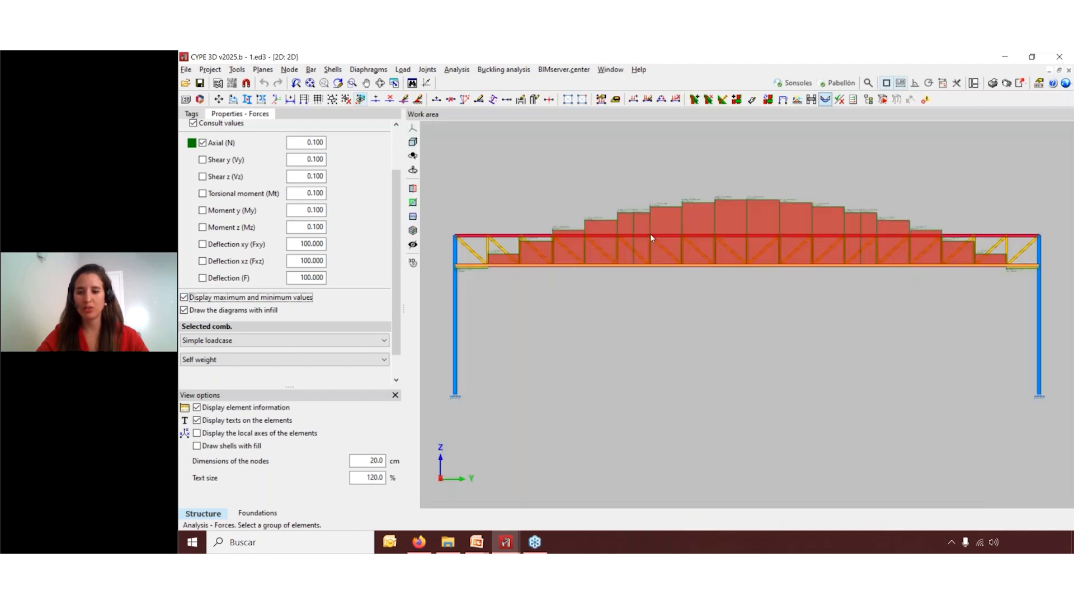
{"action": "scroll", "coordinate": [650, 233], "scroll_direction": "up", "scroll_amount": 5}
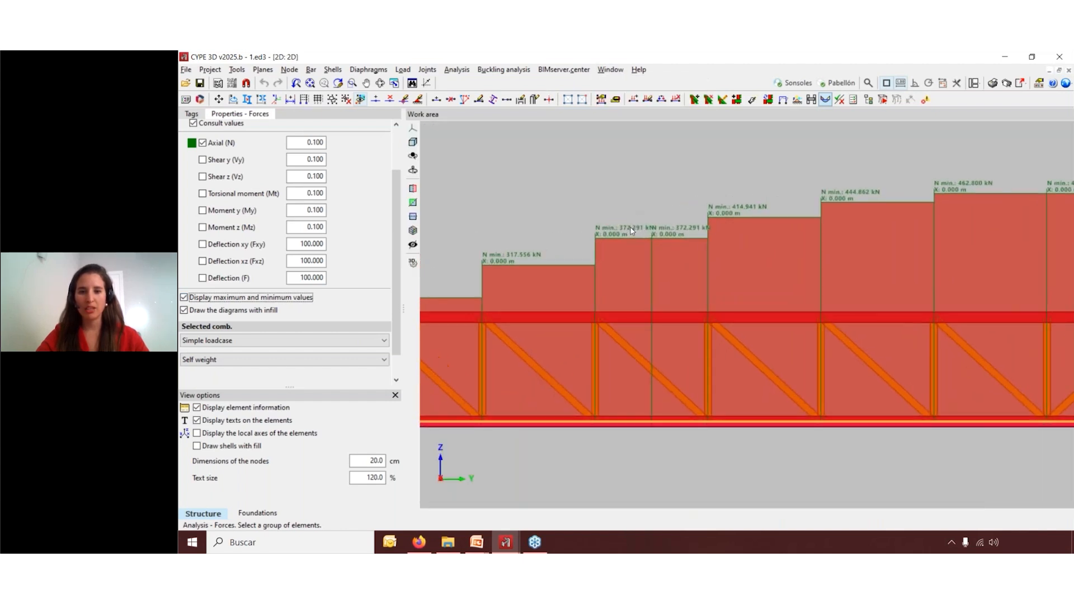
{"action": "scroll", "coordinate": [631, 232], "scroll_direction": "up", "scroll_amount": 3}
Set the text size of the diagram labels to 100% and examine the whole frame with its axial diagrams
{"action": "double_click", "coordinate": [369, 478]}
{"action": "type", "text": "1"}
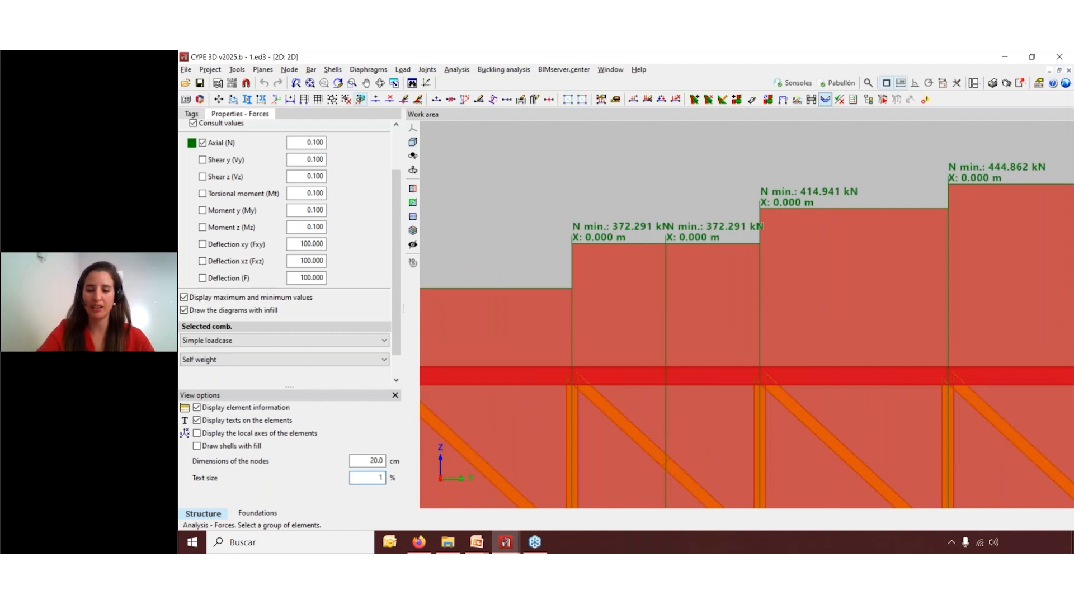
{"action": "key", "text": "Tab"}
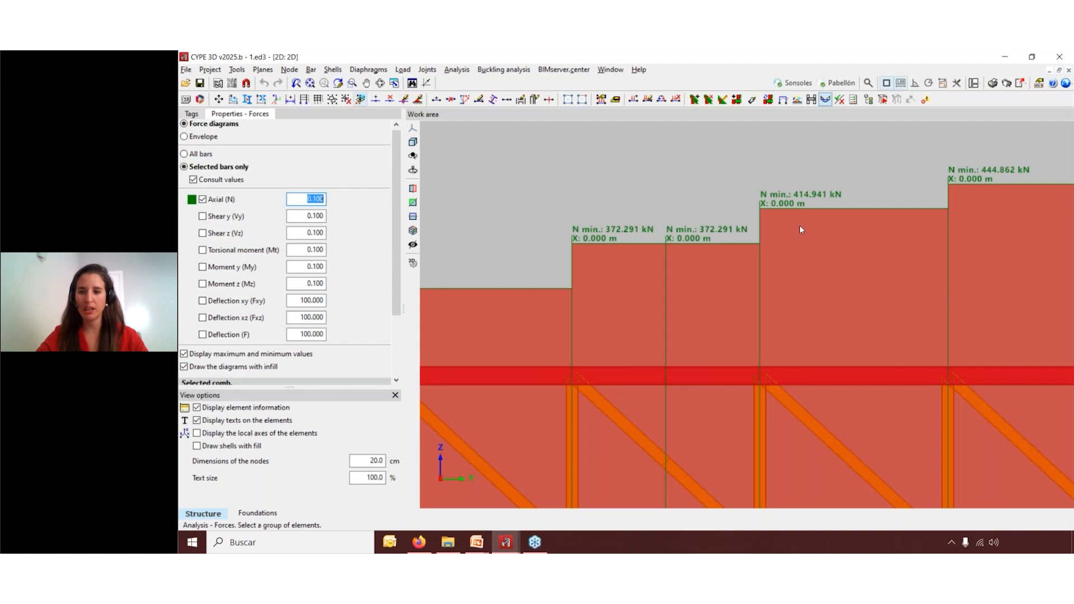
{"action": "scroll", "coordinate": [803, 227], "scroll_direction": "down", "scroll_amount": 4}
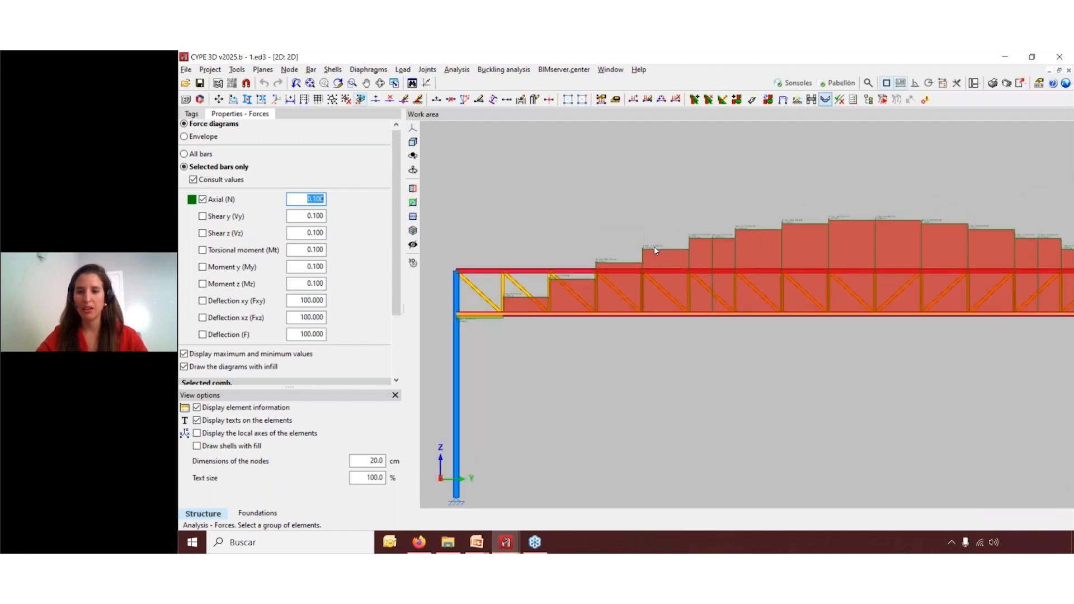
{"action": "scroll", "coordinate": [653, 246], "scroll_direction": "down", "scroll_amount": 2}
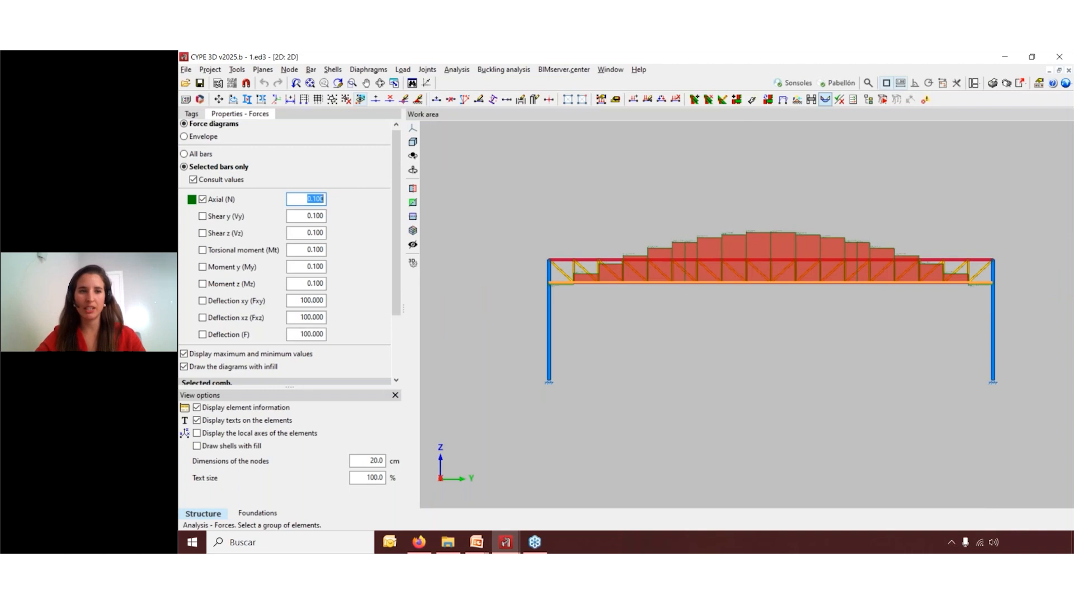
Show the tag list and return to the 3D view of the whole building with its force diagrams
{"action": "left_click", "coordinate": [194, 115]}
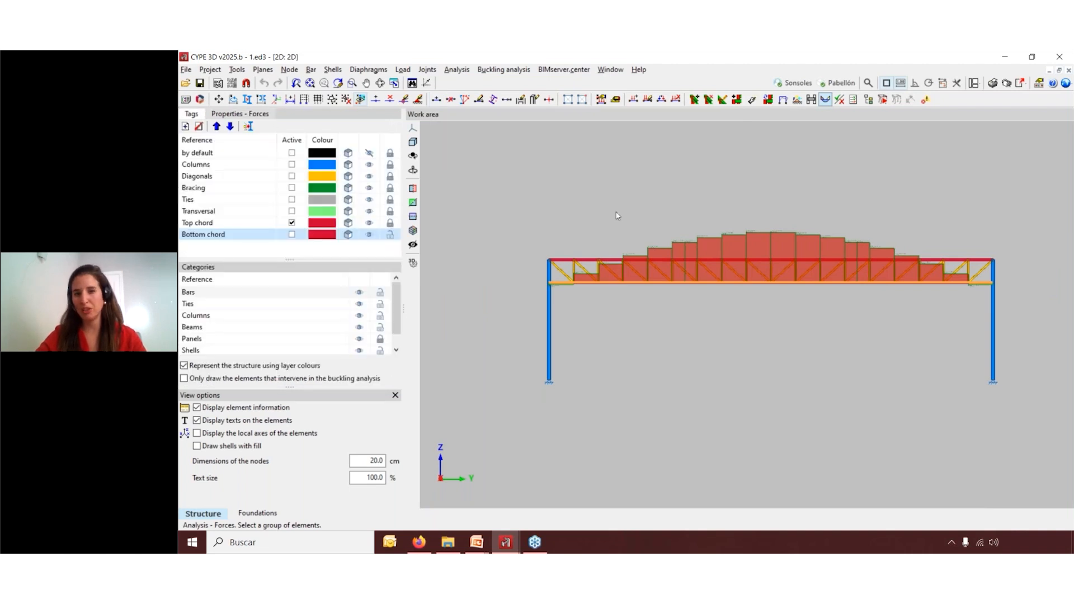
{"action": "left_click", "coordinate": [610, 69]}
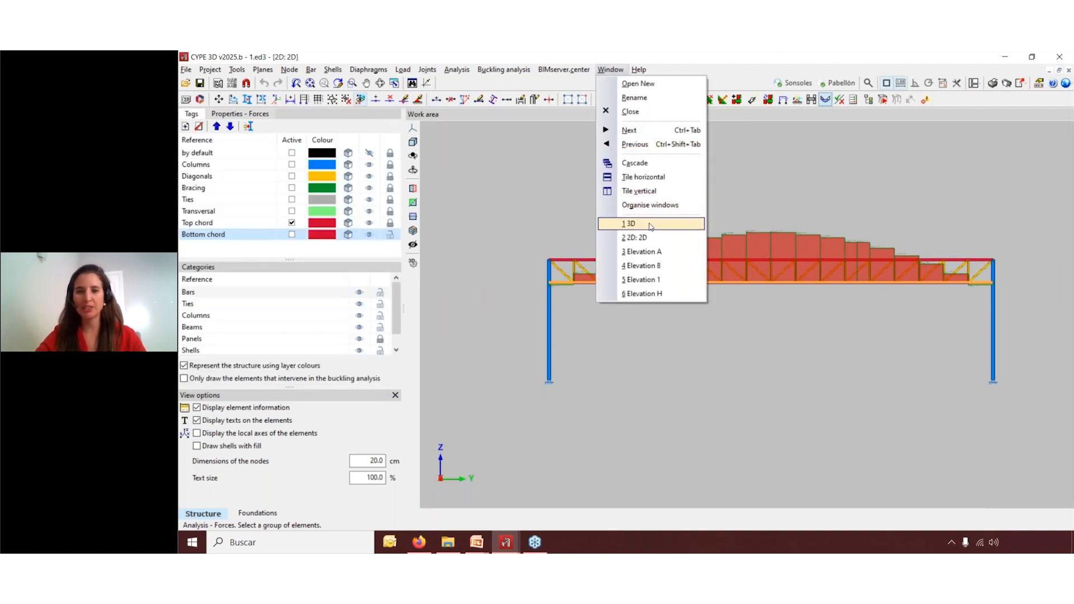
{"action": "left_click", "coordinate": [626, 223]}
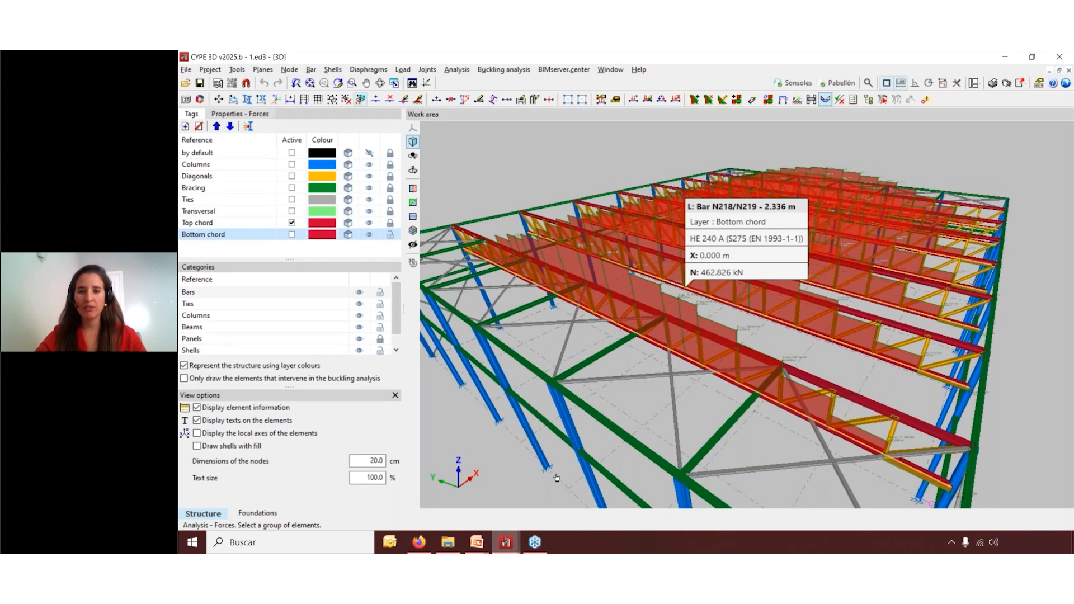
{"action": "scroll", "coordinate": [753, 330], "scroll_direction": "down", "scroll_amount": 3}
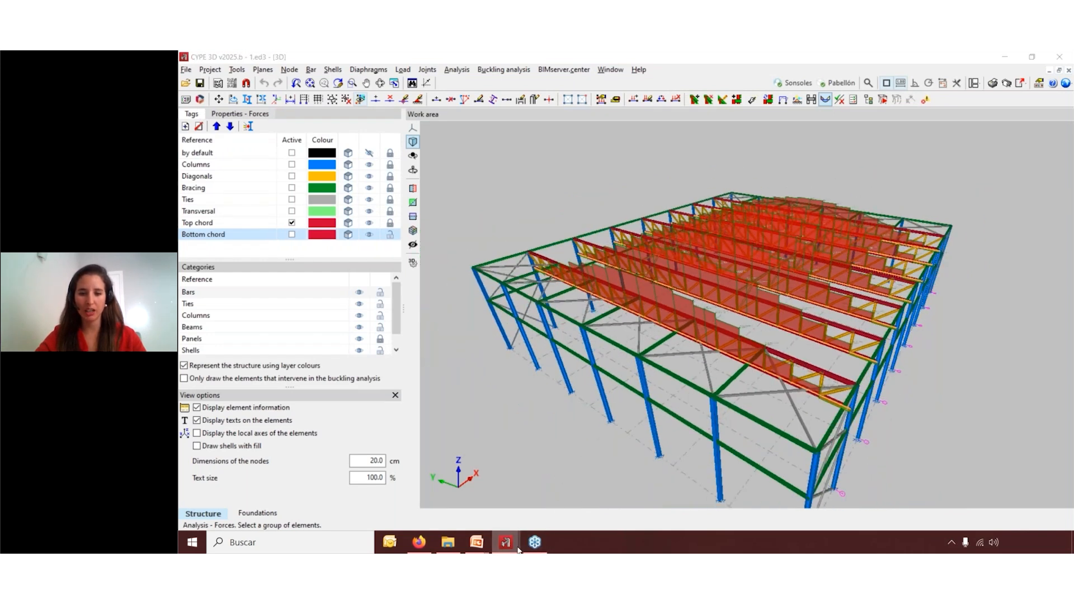
Switch to the 2.ed3 project and examine the large structure coloured by tags, including its columns and side building
{"action": "mouse_move", "coordinate": [519, 551]}
{"action": "left_click", "coordinate": [560, 505]}
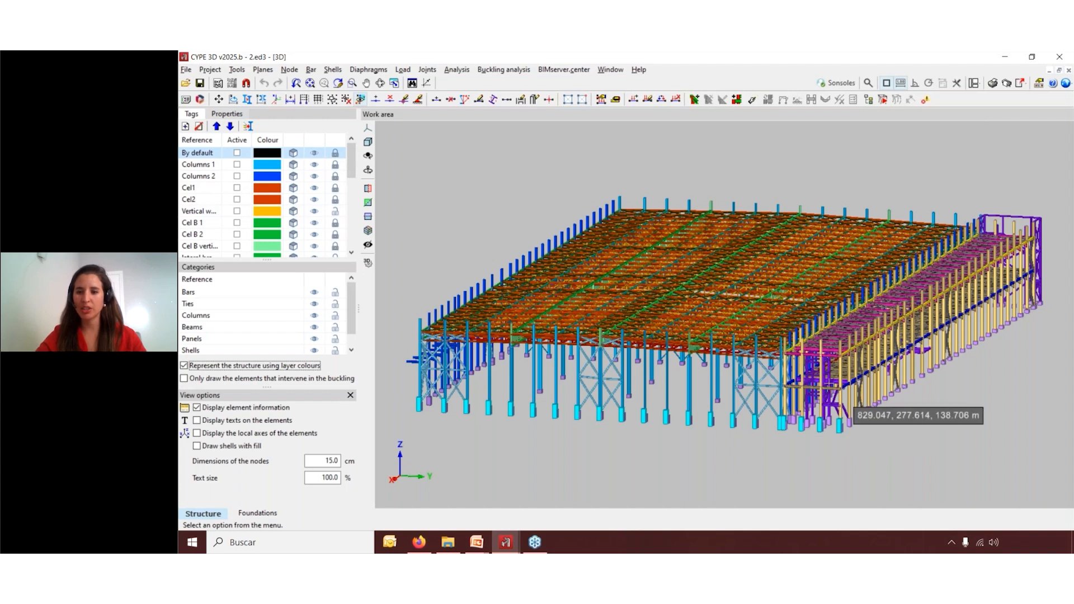
{"action": "scroll", "coordinate": [870, 404], "scroll_direction": "up", "scroll_amount": 1}
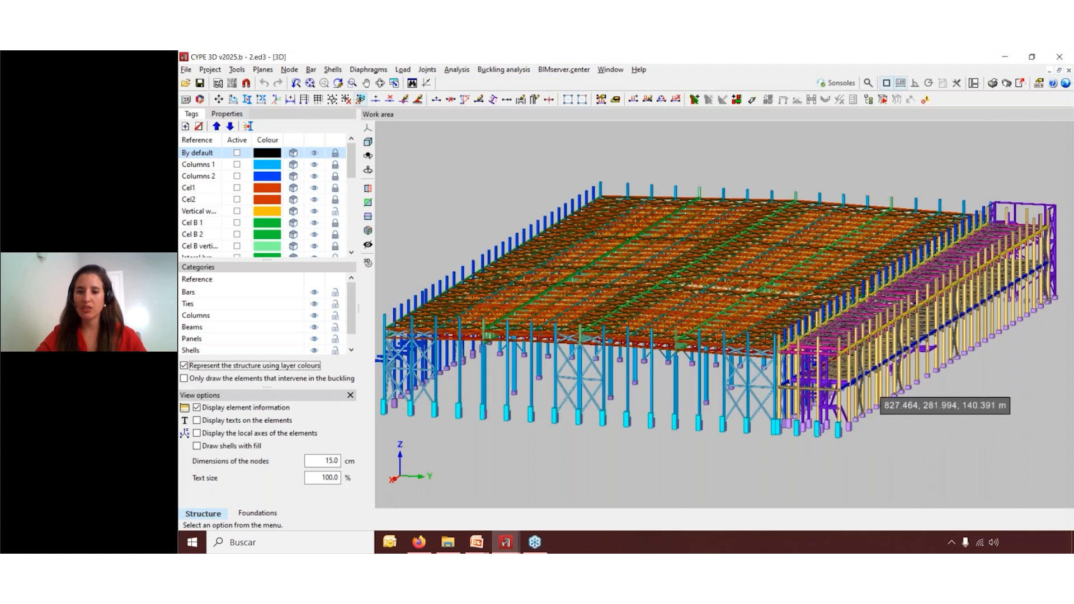
{"action": "scroll", "coordinate": [870, 404], "scroll_direction": "up", "scroll_amount": 3}
{"action": "mouse_move", "coordinate": [843, 353]}
{"action": "middle_mouse_down", "text": "shift"}
{"action": "mouse_move", "coordinate": [800, 328]}
{"action": "mouse_move", "coordinate": [851, 357]}
{"action": "middle_mouse_up", "text": "shift"}
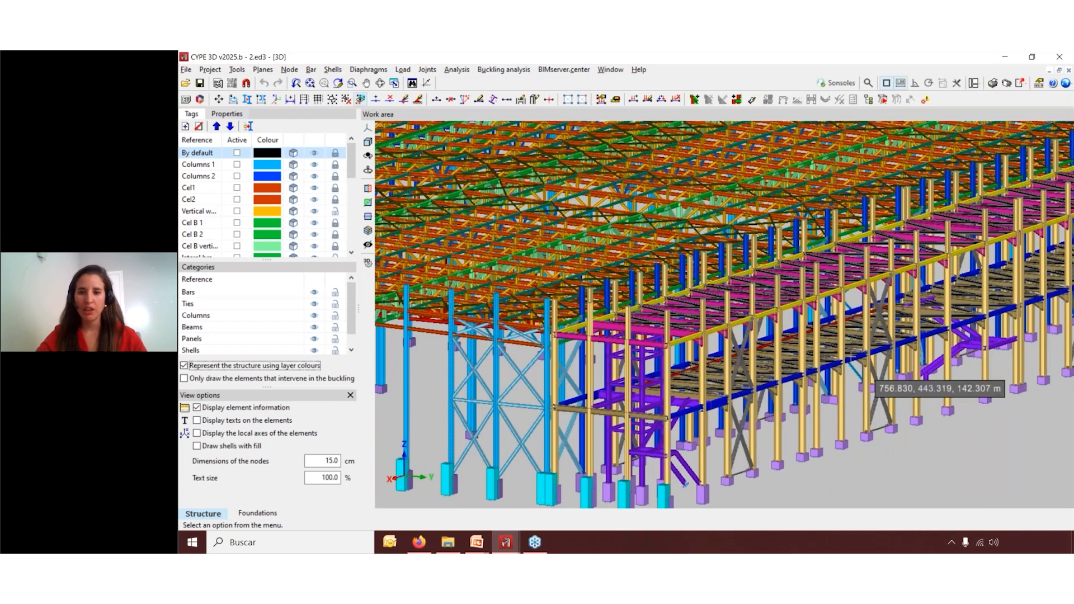
{"action": "scroll", "coordinate": [852, 357], "scroll_direction": "down", "scroll_amount": 3}
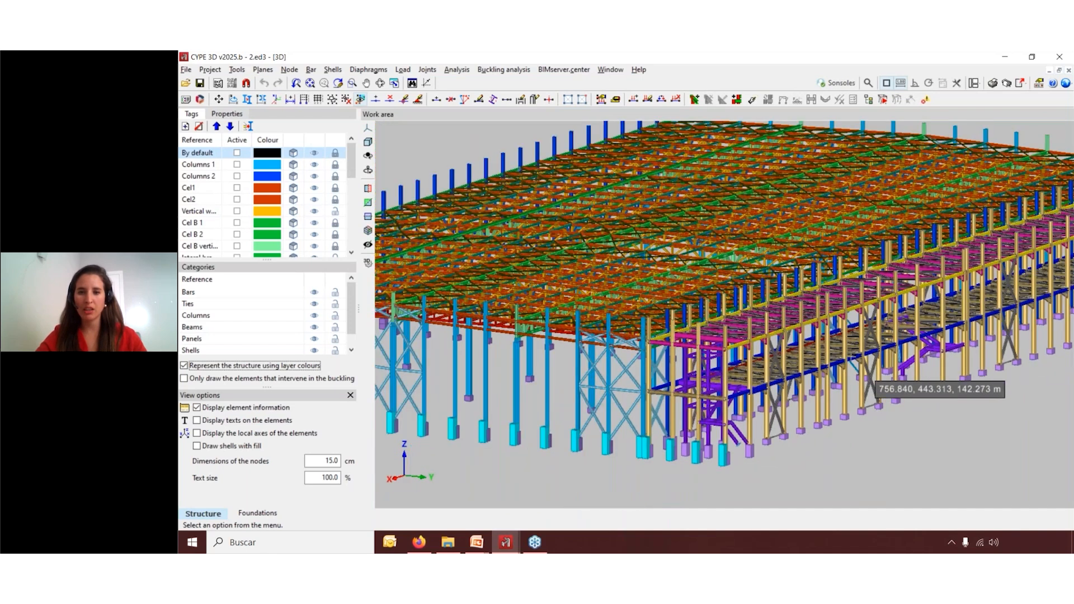
{"action": "scroll", "coordinate": [851, 358], "scroll_direction": "down", "scroll_amount": 2}
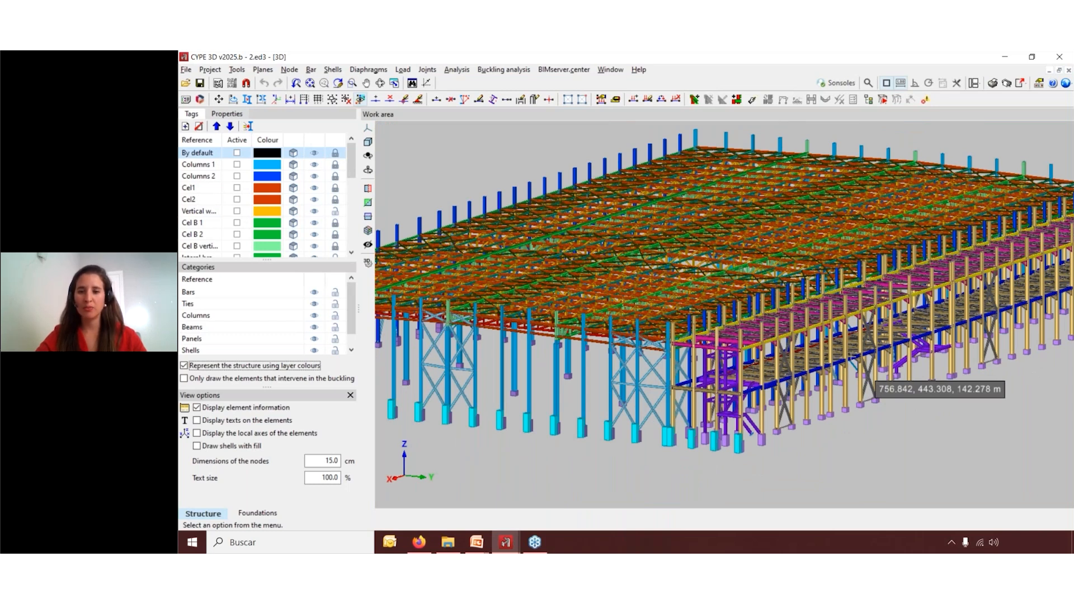
{"action": "scroll", "coordinate": [851, 358], "scroll_direction": "down", "scroll_amount": 3}
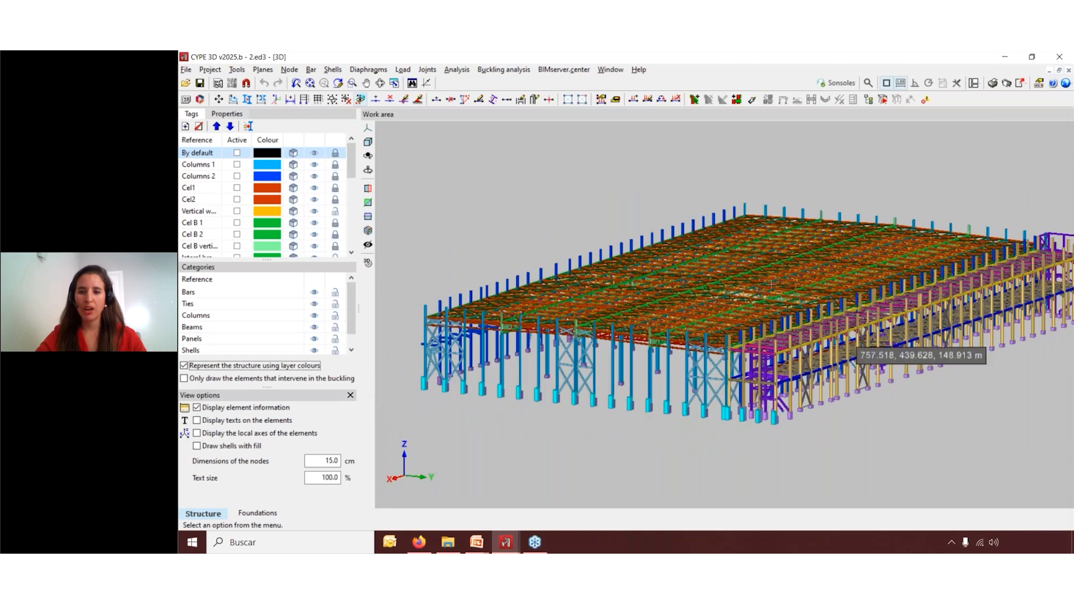
Examine the roof trusses of the large structure up close and fit the whole model in the view
{"action": "scroll", "coordinate": [769, 284], "scroll_direction": "up", "scroll_amount": 2}
{"action": "scroll", "coordinate": [745, 219], "scroll_direction": "up", "scroll_amount": 2}
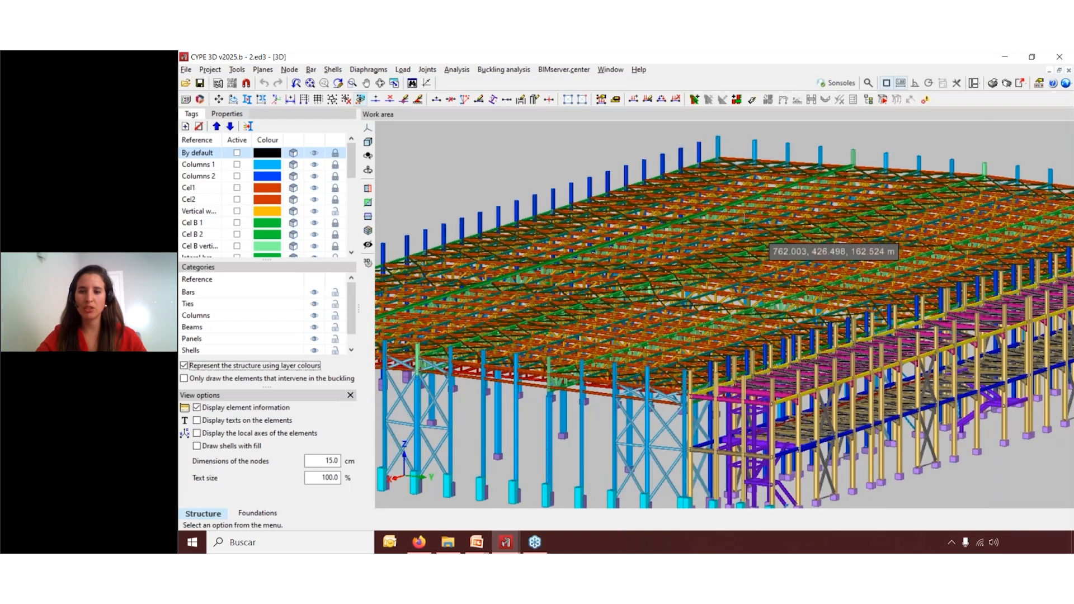
{"action": "scroll", "coordinate": [745, 219], "scroll_direction": "up", "scroll_amount": 2}
{"action": "scroll", "coordinate": [744, 219], "scroll_direction": "up", "scroll_amount": 2}
{"action": "middle_click_drag", "start_coordinate": [784, 346], "coordinate": [841, 347]}
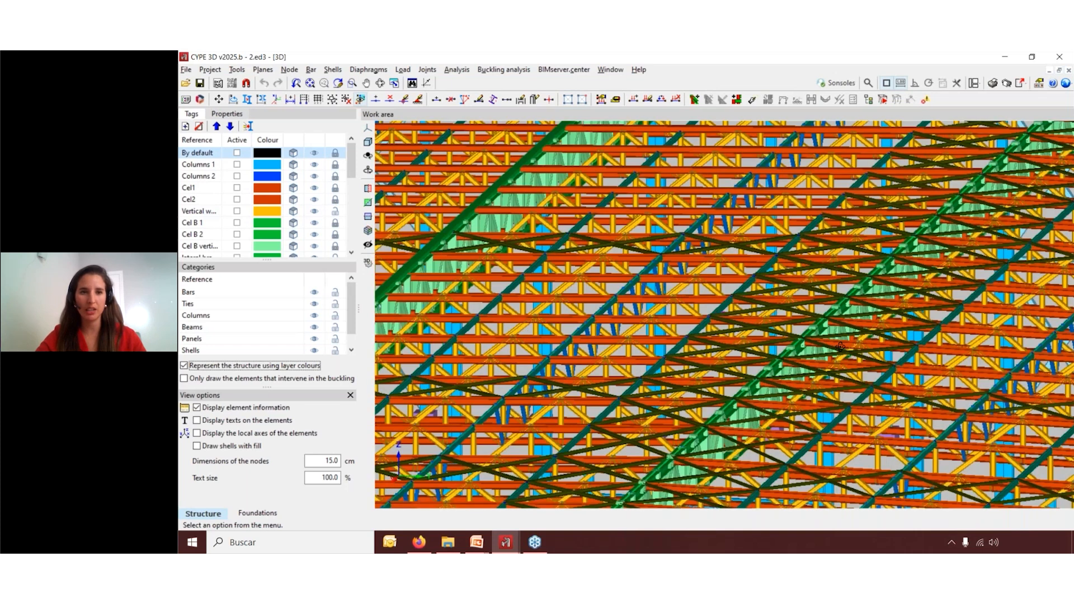
{"action": "left_click", "coordinate": [310, 83]}
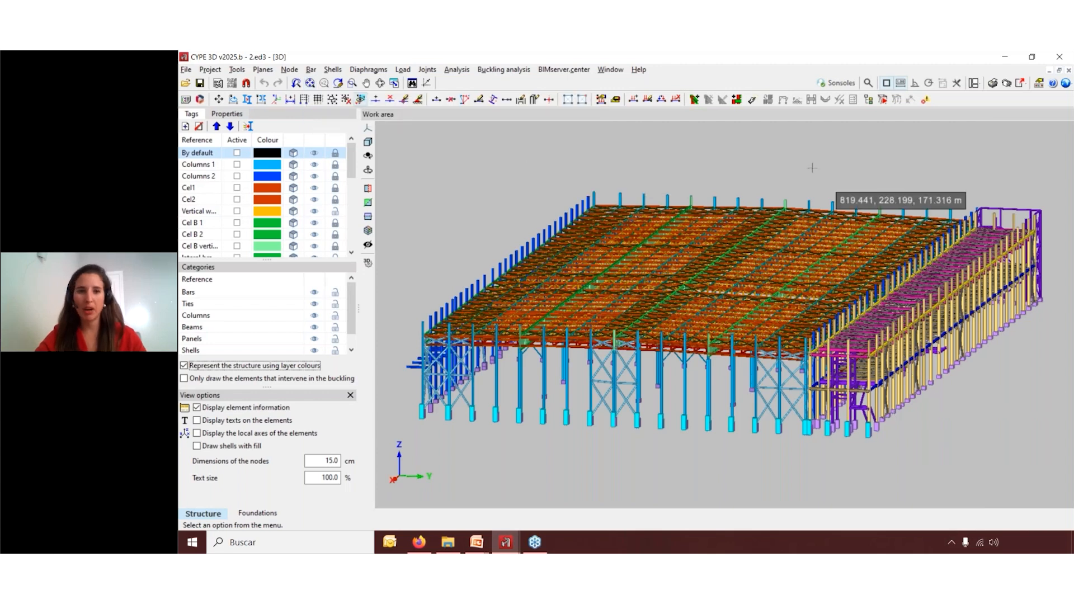
Start describing bars and stretch a selection rectangle over the roof to preview the highlighted bars
{"action": "left_click", "coordinate": [312, 70]}
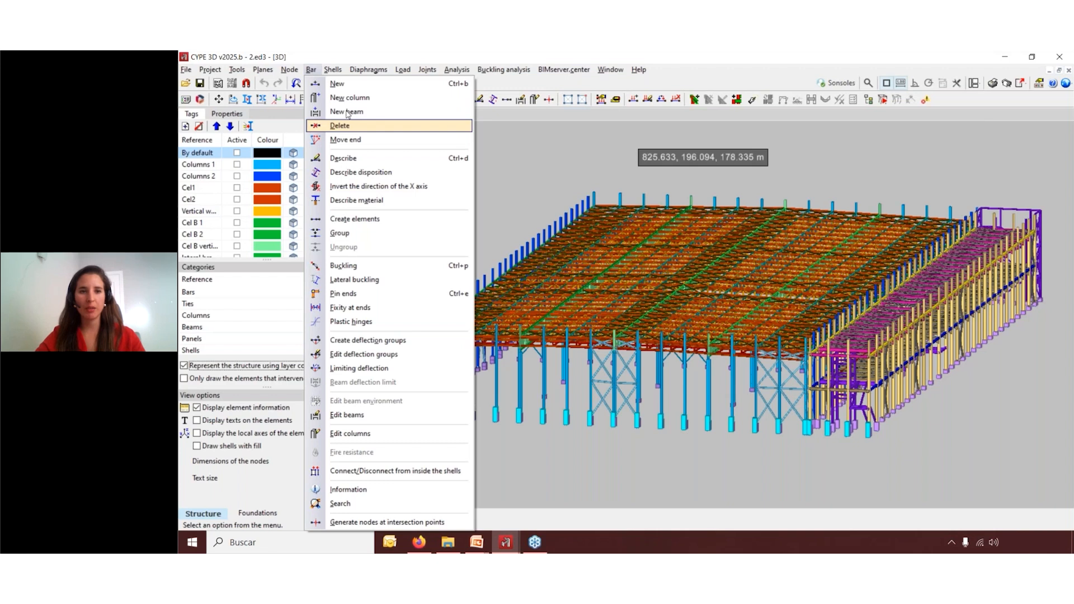
{"action": "left_click", "coordinate": [344, 158]}
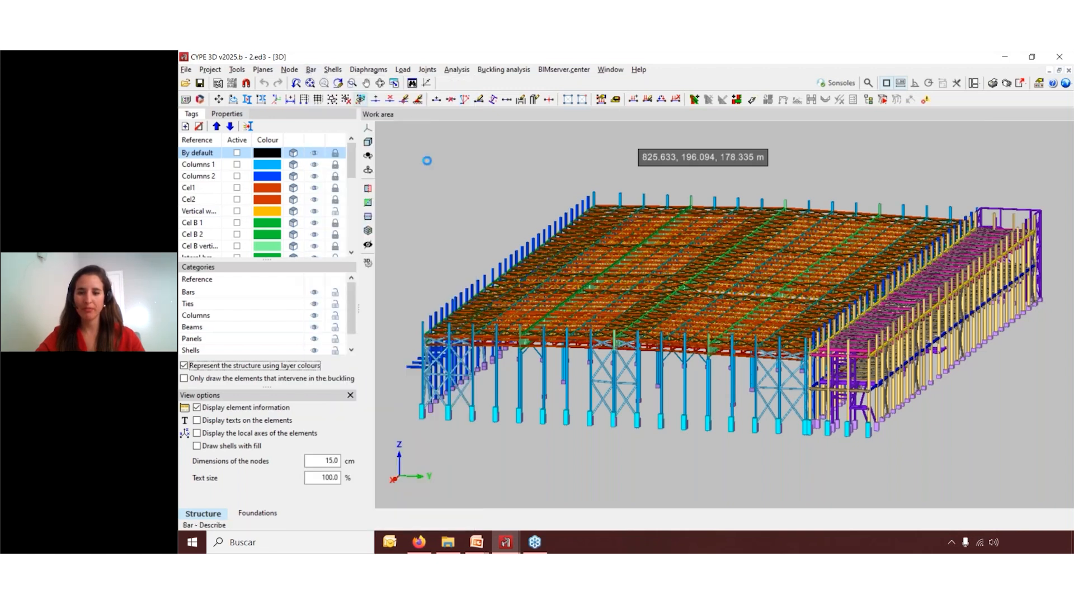
{"action": "left_click", "coordinate": [412, 164]}
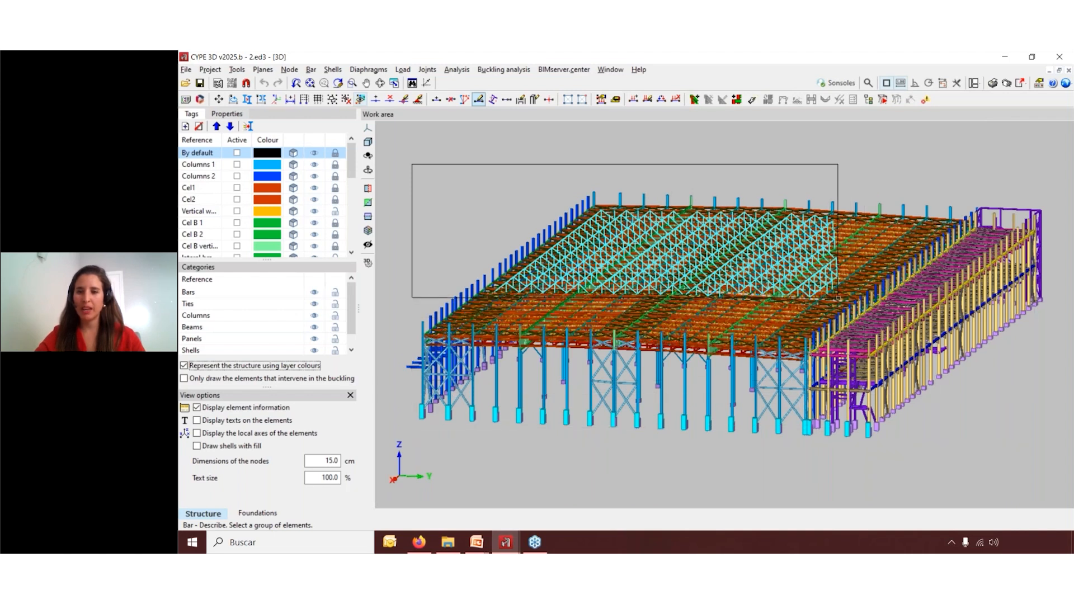
Turn off highlighting of snapped elements during rectangle selection and test it with a selection rectangle over the roof
{"action": "left_click", "coordinate": [957, 82]}
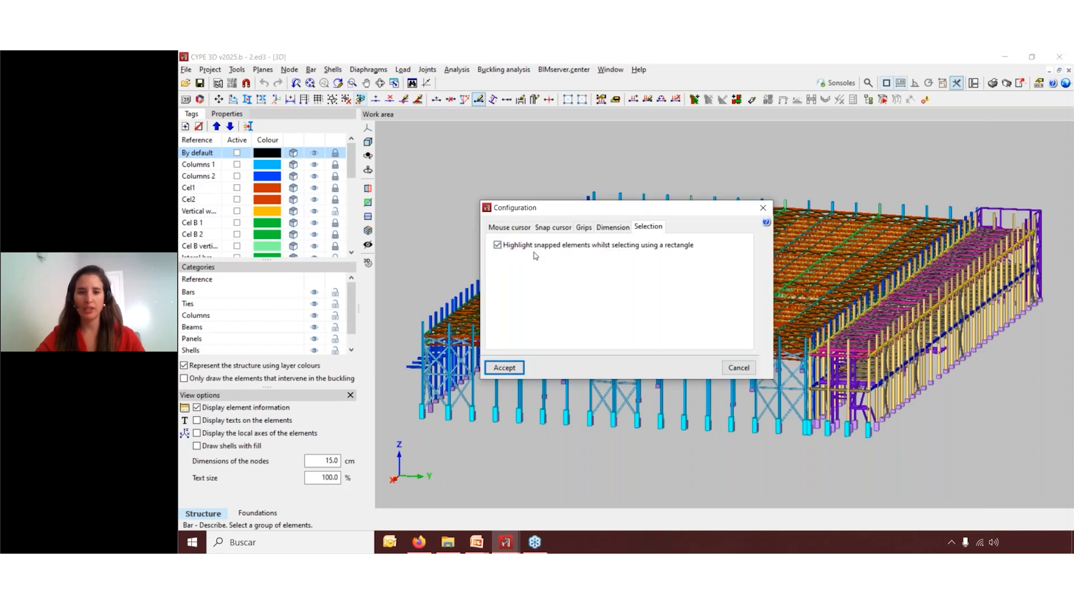
{"action": "left_click", "coordinate": [507, 247]}
{"action": "left_click", "coordinate": [505, 368]}
{"action": "left_click", "coordinate": [456, 176]}
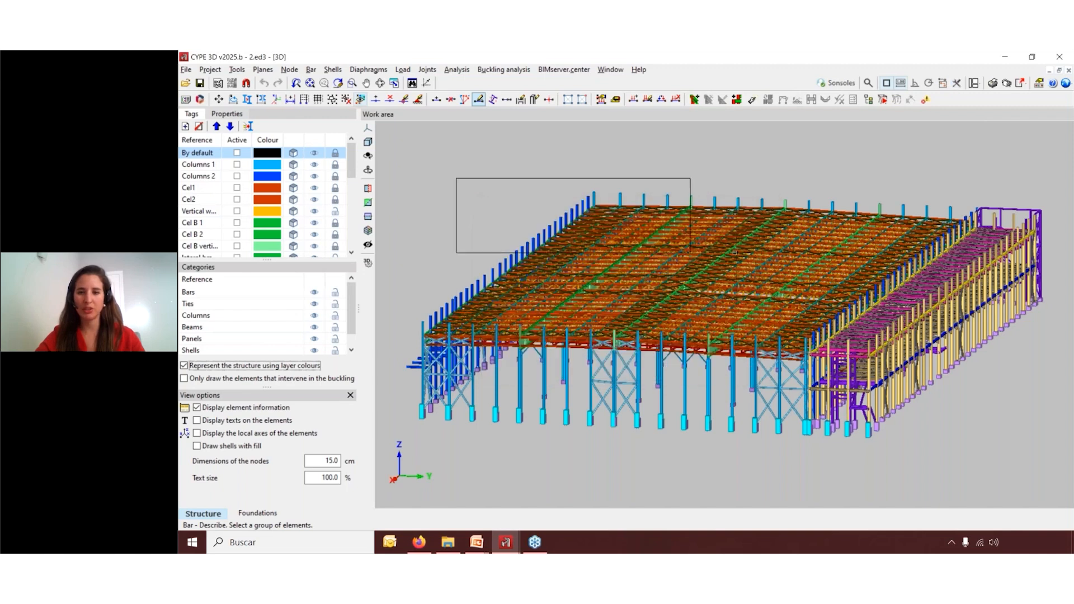
Turn highlighting of snapped elements during rectangle selection back on, preview it over the roof, and cancel the selection
{"action": "left_click", "coordinate": [957, 83]}
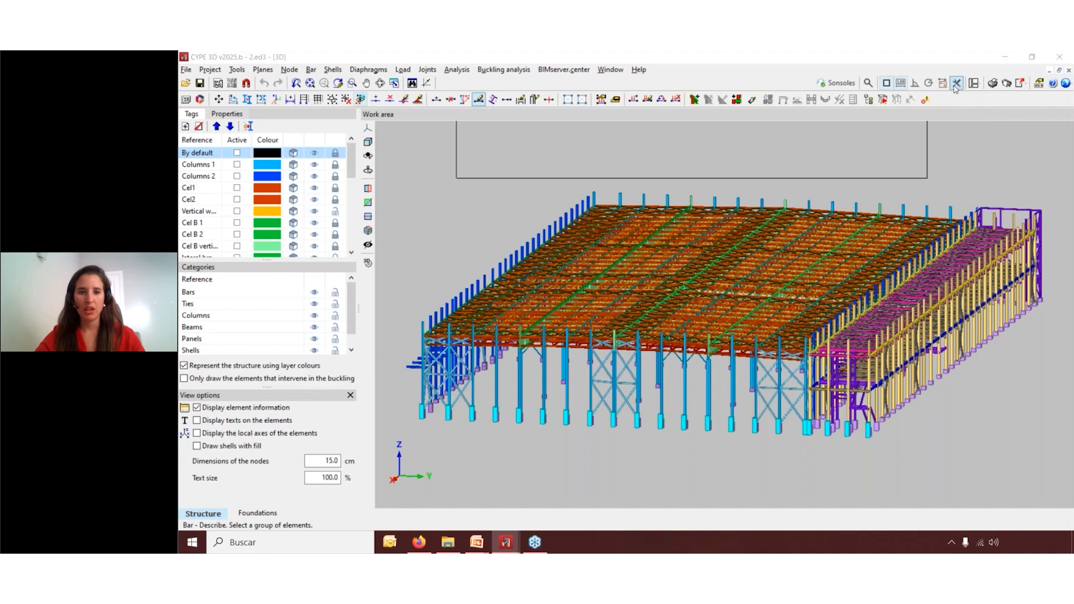
{"action": "left_click", "coordinate": [515, 246]}
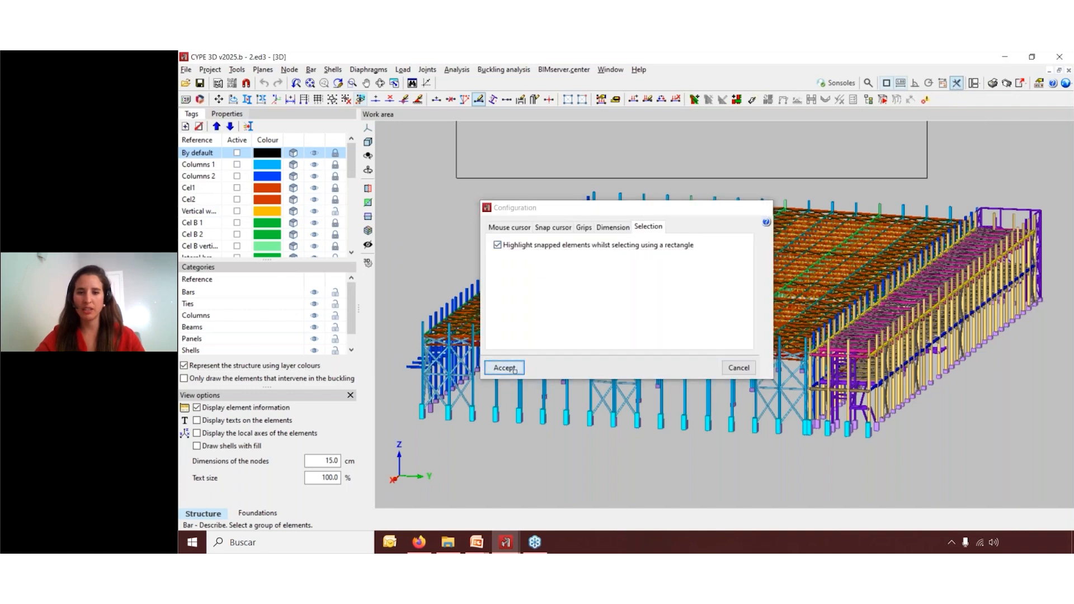
{"action": "left_click", "coordinate": [506, 369]}
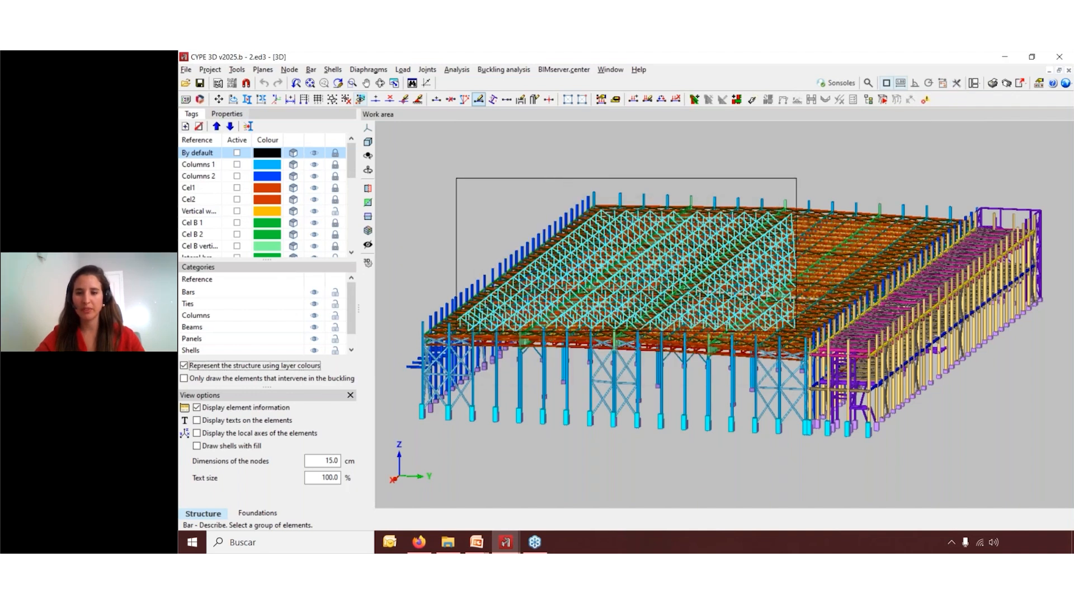
{"action": "right_click", "coordinate": [765, 355]}
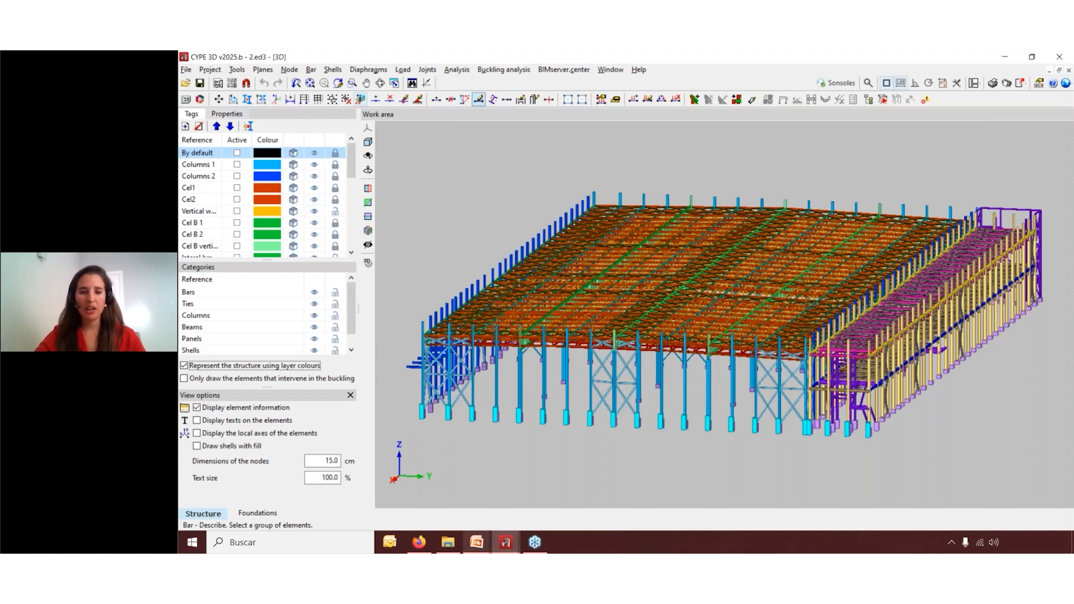
Switch to the PowerPoint presentation and resume the slide show for the Surface loads slide
{"action": "key", "text": "alt+Tab"}
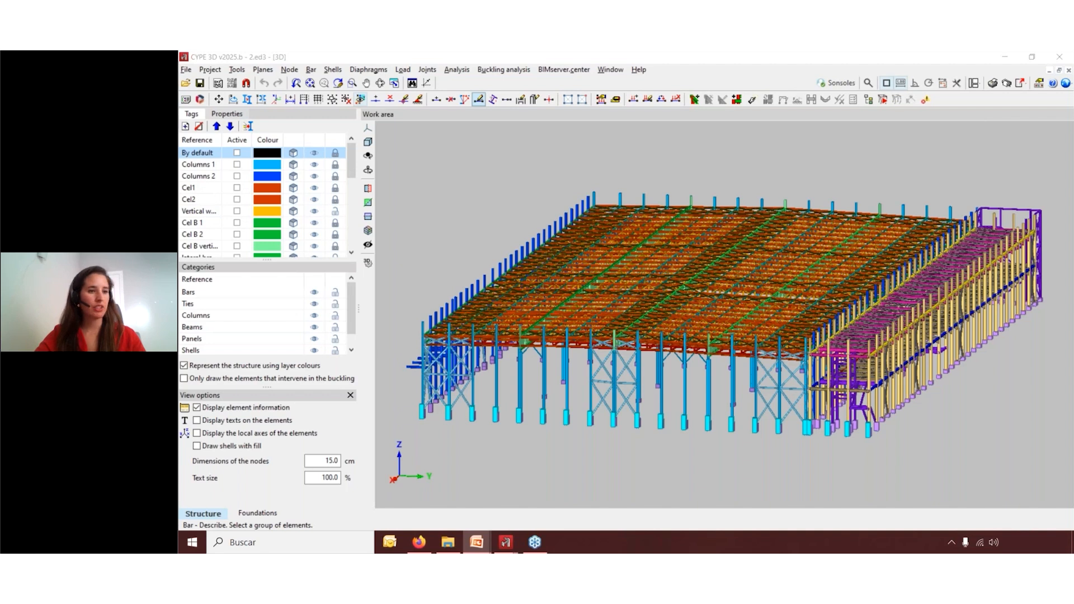
{"action": "key", "text": "shift+F5"}
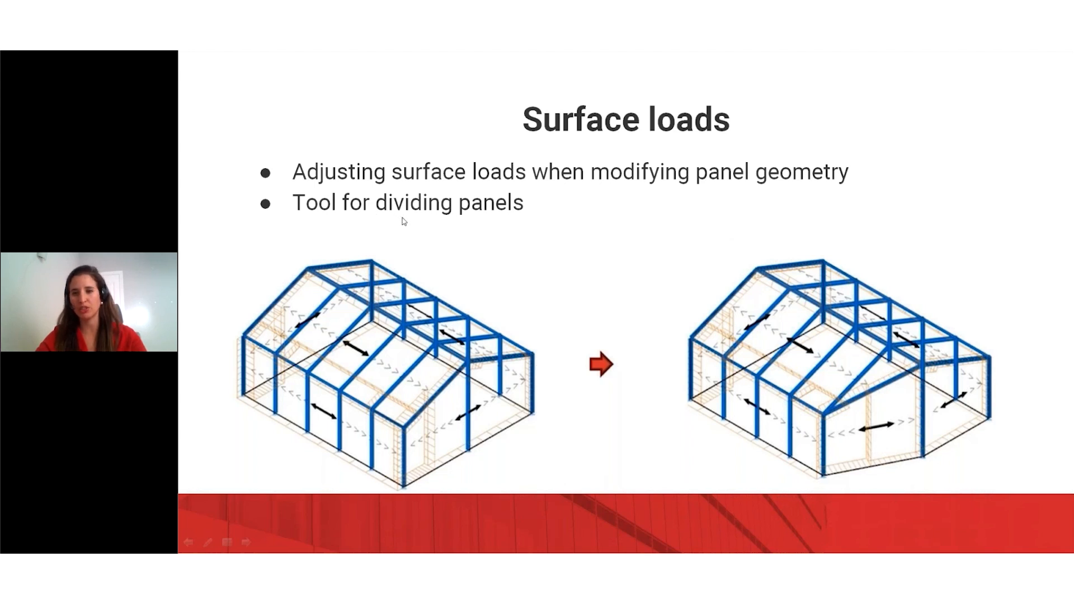
Launch the Portal frame generator from the CYPE Menu and return to the Surface loads slide in PowerPoint
{"action": "key", "text": "alt+Tab"}
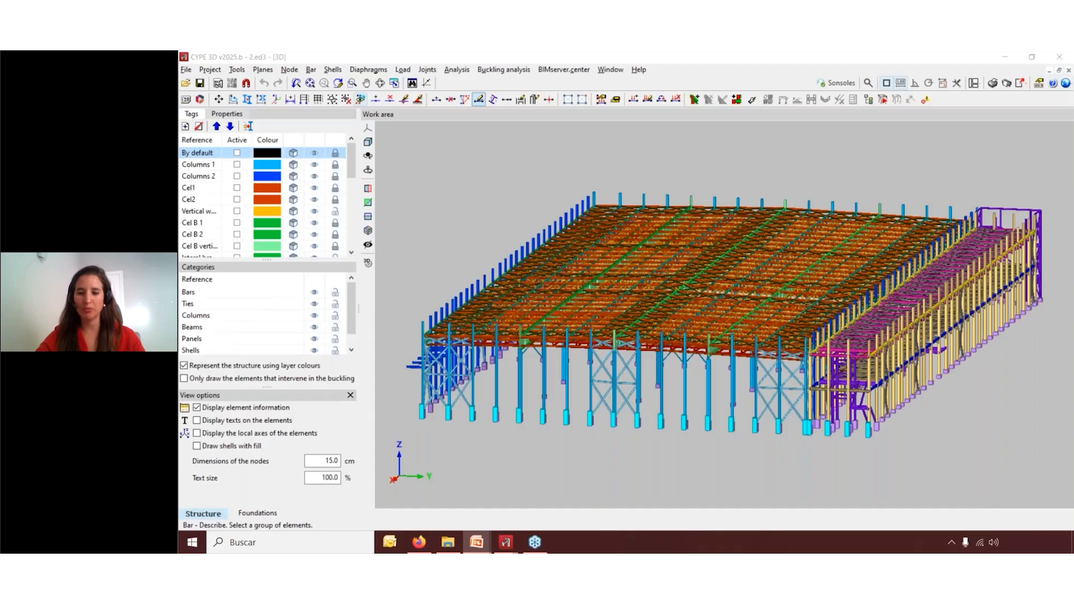
{"action": "left_click", "coordinate": [951, 543]}
{"action": "left_click", "coordinate": [986, 495]}
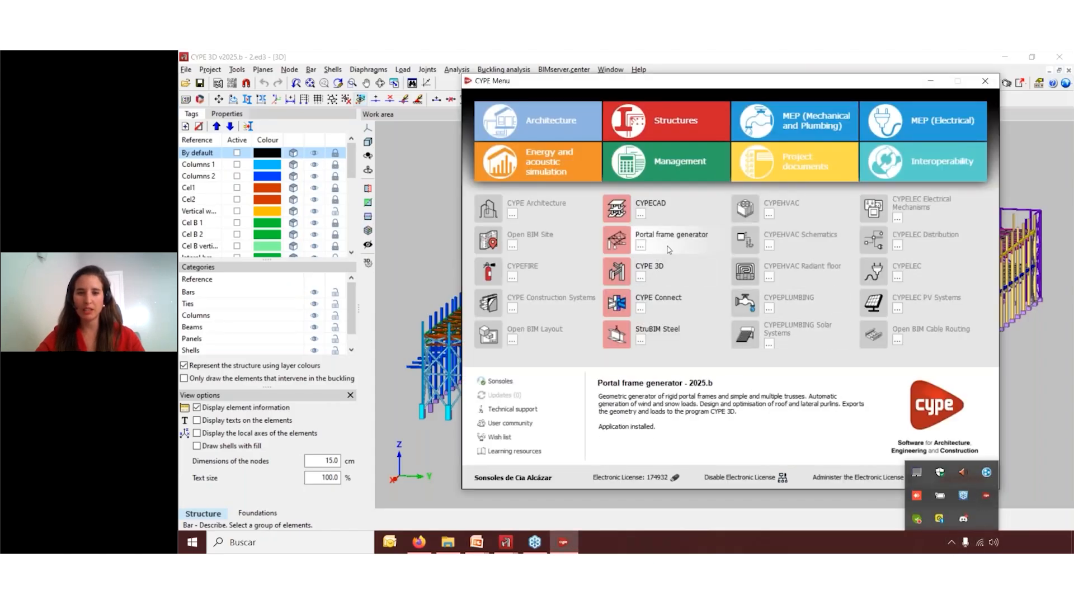
{"action": "left_click", "coordinate": [674, 242]}
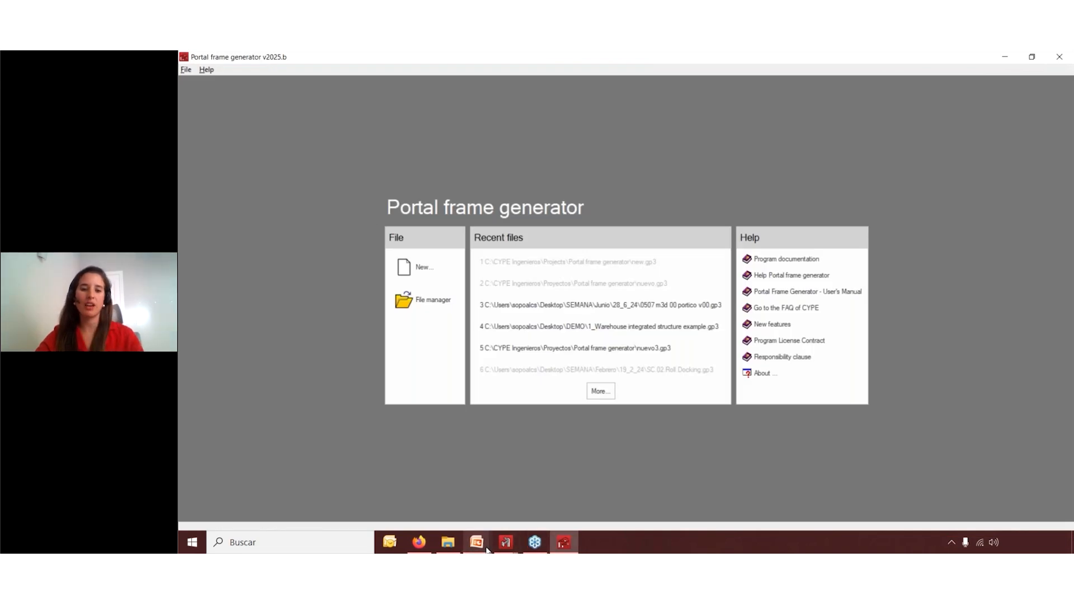
{"action": "mouse_move", "coordinate": [477, 542]}
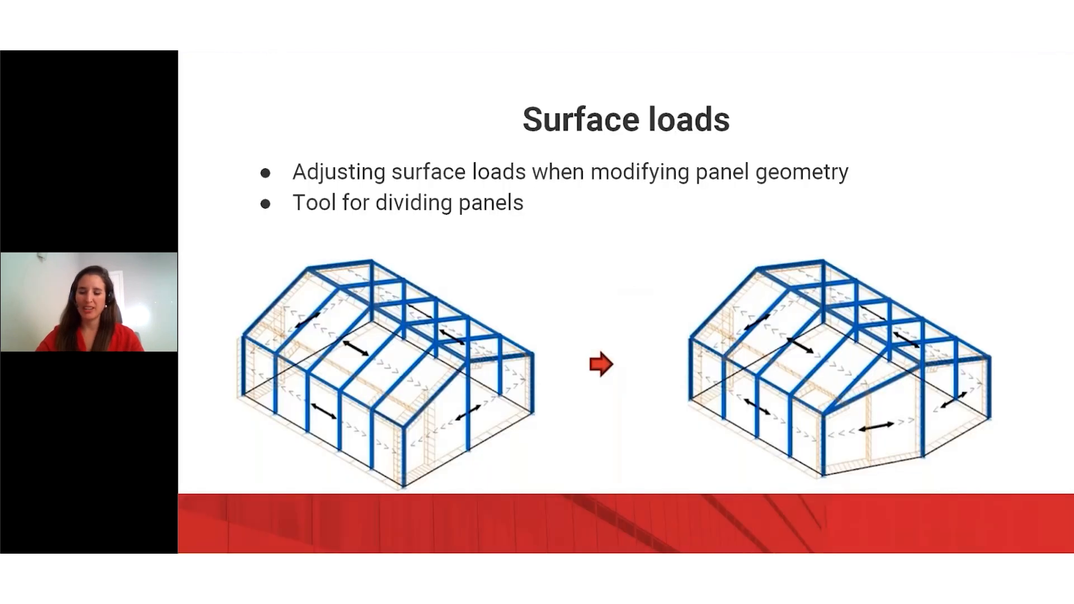
Advance to the Portal Frame Generator to CYPE 3D slide, switch to Portal frame generator, and create a job named "new"
{"action": "key", "text": "Right"}
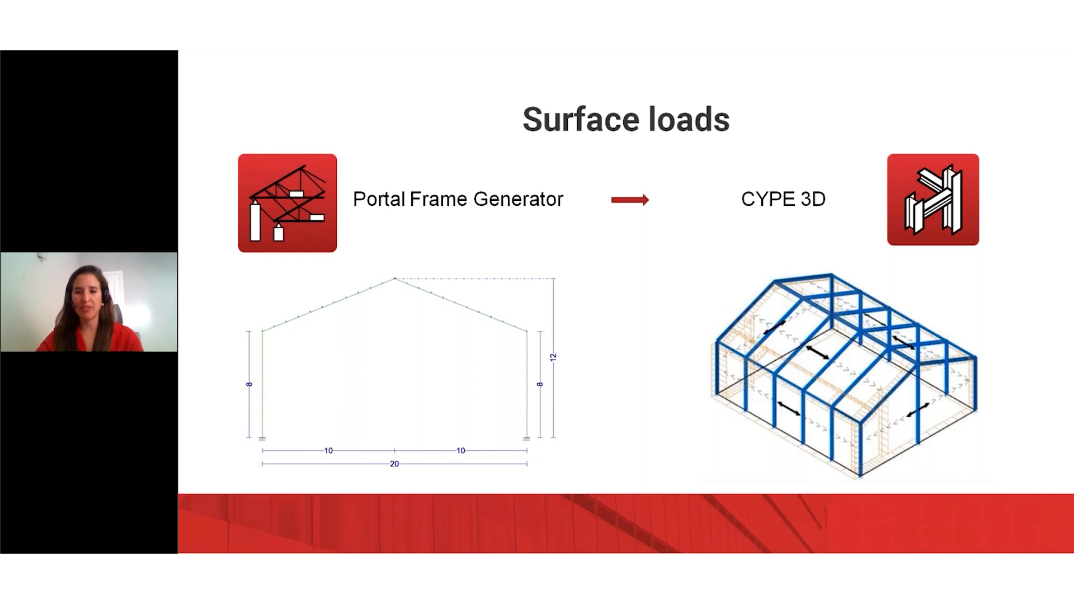
{"action": "key", "text": "alt+Tab"}
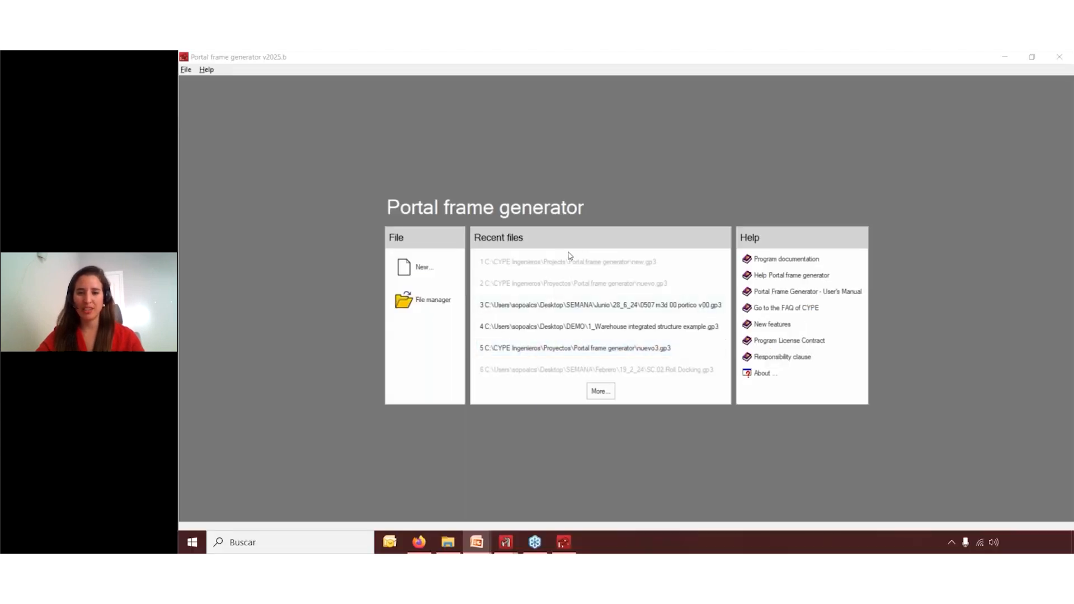
{"action": "left_click", "coordinate": [425, 269]}
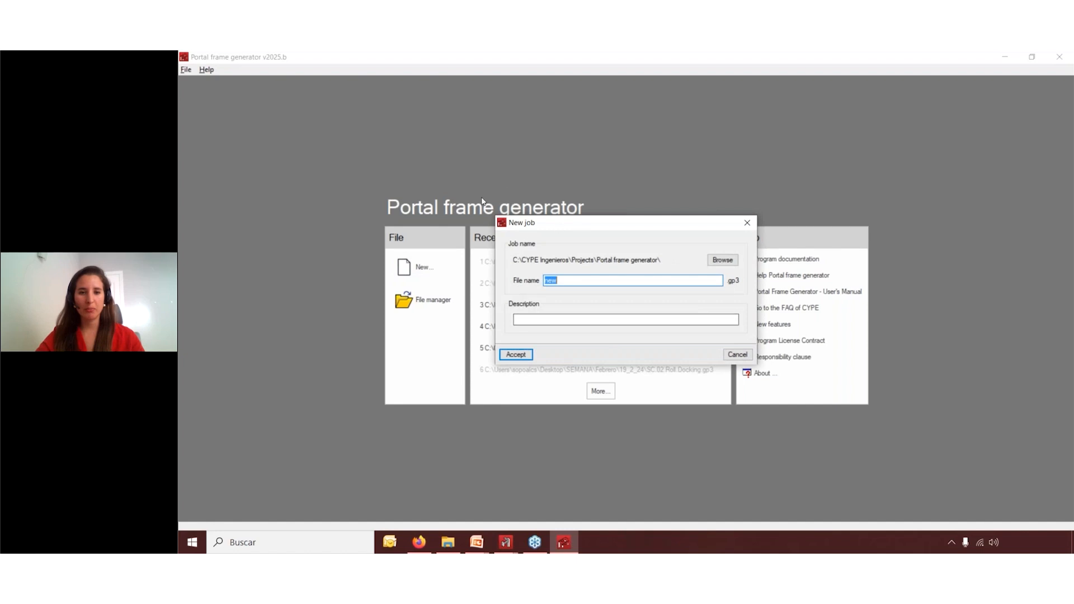
{"action": "left_click", "coordinate": [518, 355]}
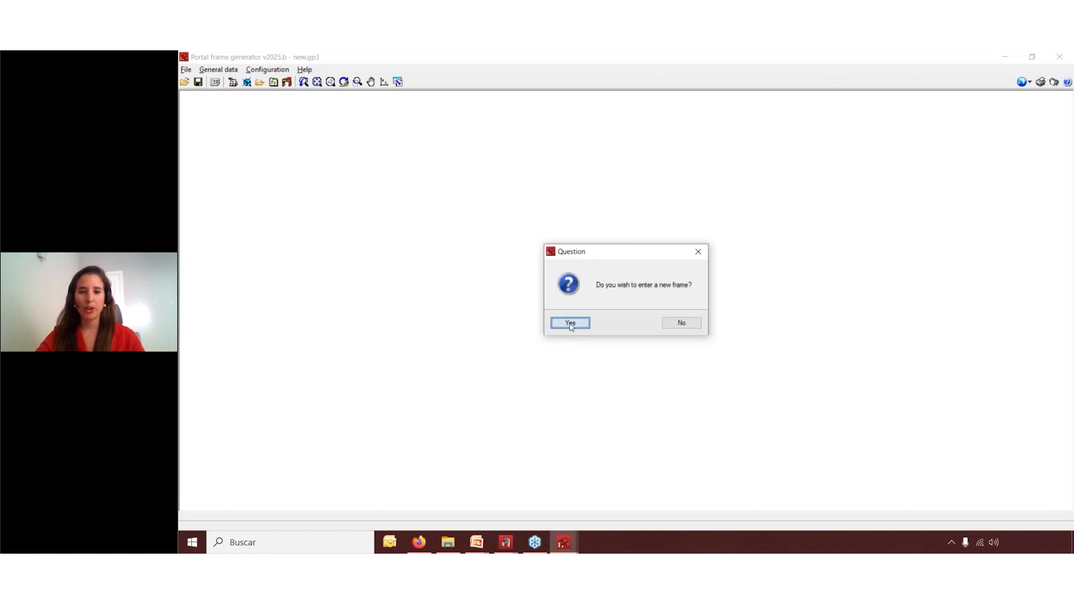
Enter a new dual pitch rigid frame with 8 m columns, a 12 m ridge height and two 10 m half-spans
{"action": "left_click", "coordinate": [570, 324]}
{"action": "left_click", "coordinate": [625, 295]}
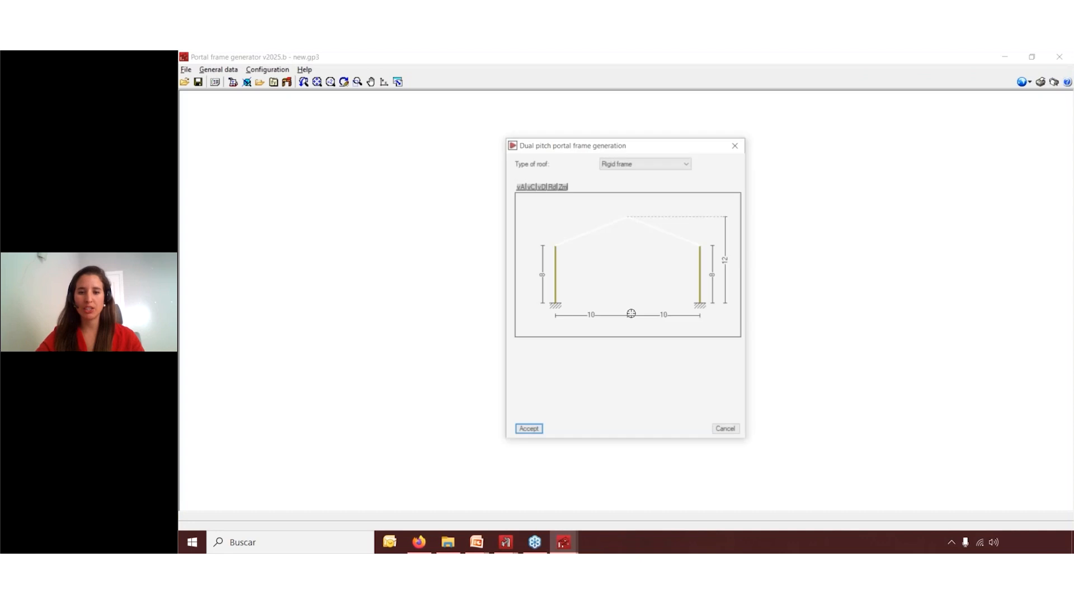
{"action": "left_click", "coordinate": [528, 432]}
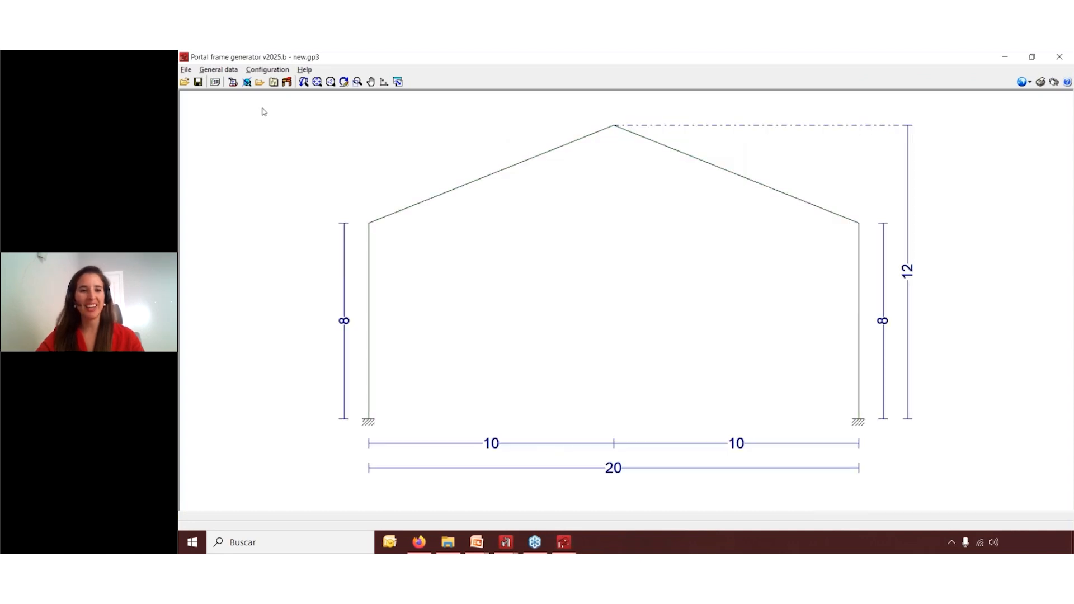
Set the general data to 5 spans and include roof cladding and lateral wall cladding
{"action": "left_click", "coordinate": [230, 75]}
{"action": "left_click", "coordinate": [238, 90]}
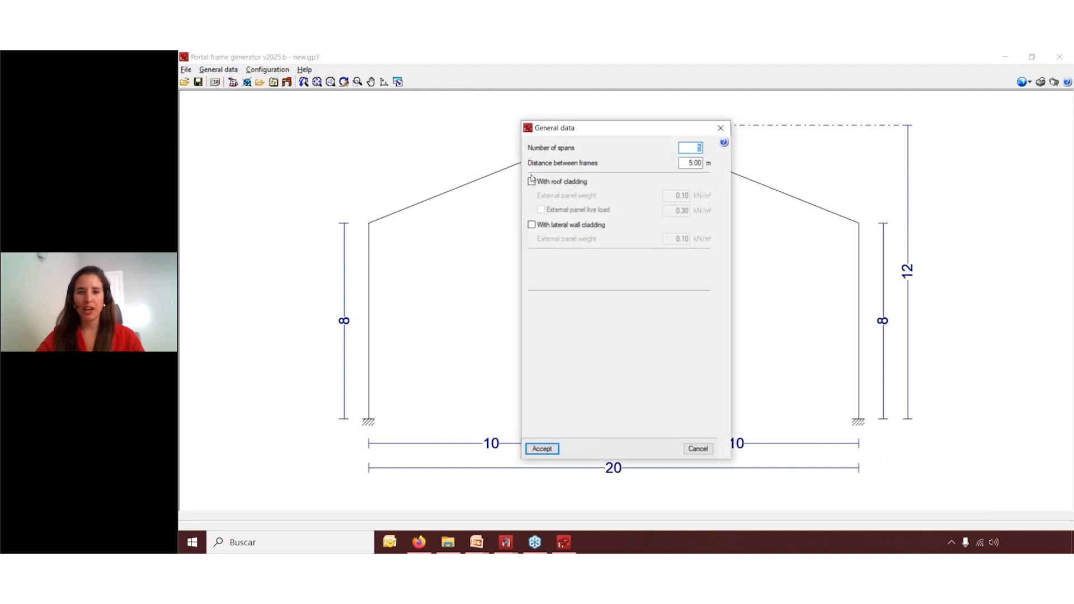
{"action": "type", "text": "5"}
{"action": "key", "text": "Tab"}
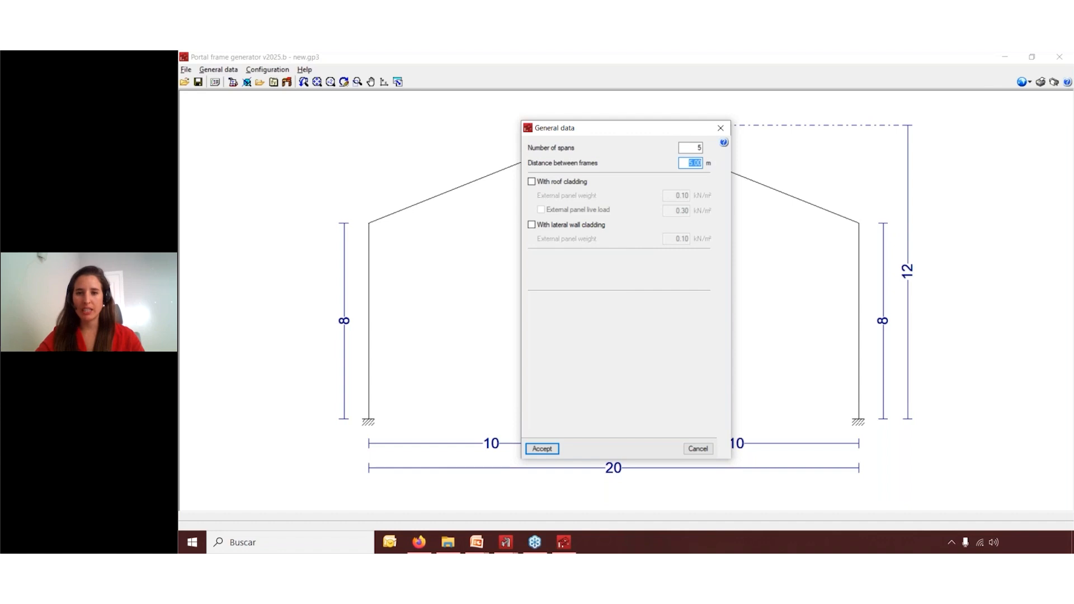
{"action": "left_click", "coordinate": [533, 183]}
{"action": "left_click", "coordinate": [532, 226]}
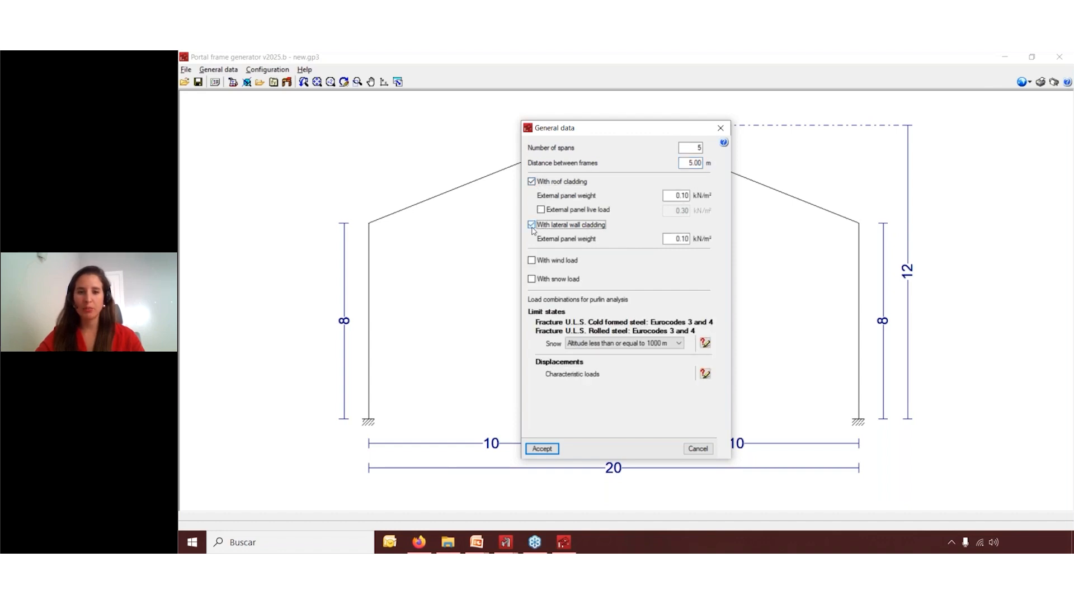
Include wind load using the EU code Eurocode 1 and accept the general data
{"action": "left_click", "coordinate": [532, 261]}
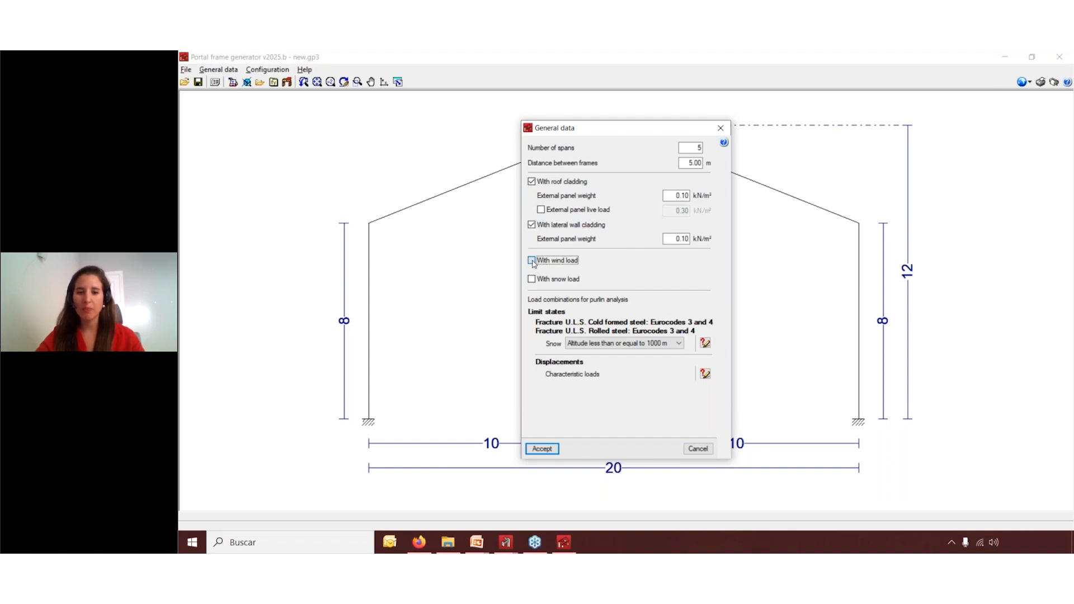
{"action": "left_click", "coordinate": [533, 261]}
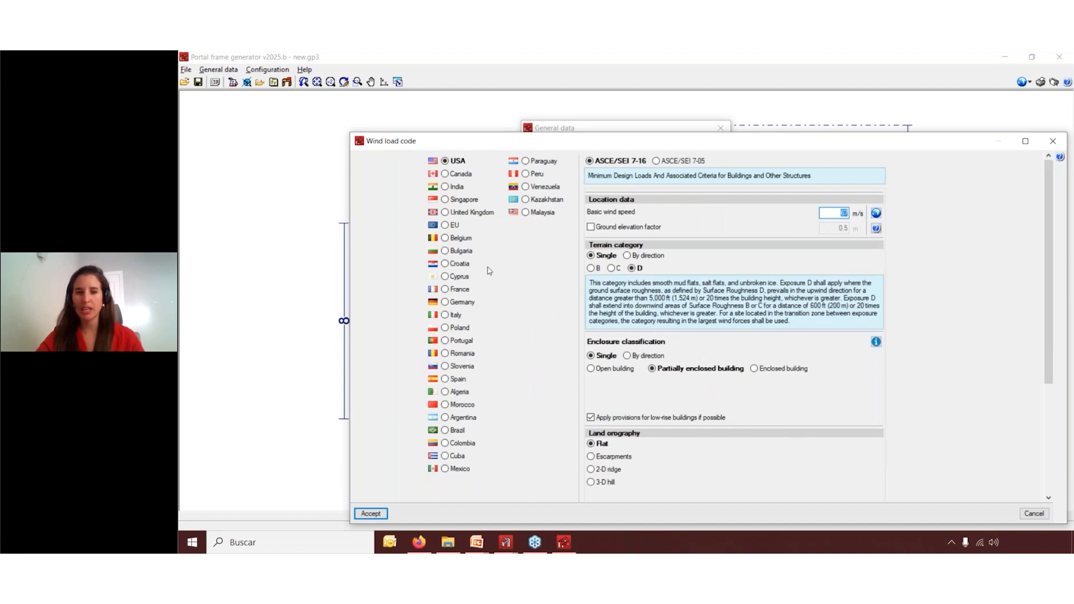
{"action": "left_click", "coordinate": [445, 225]}
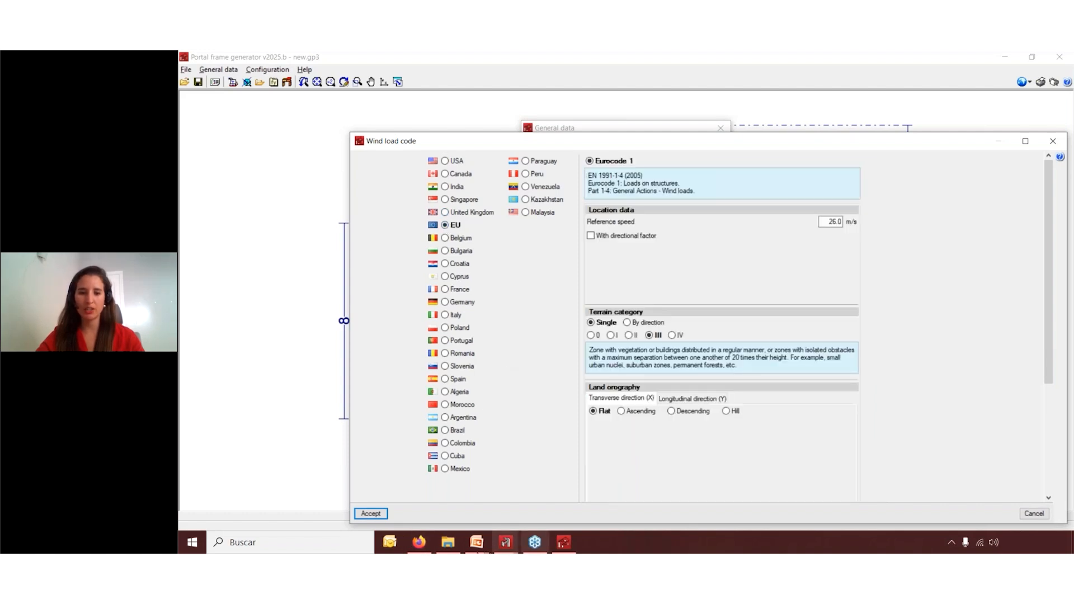
{"action": "left_click", "coordinate": [370, 514]}
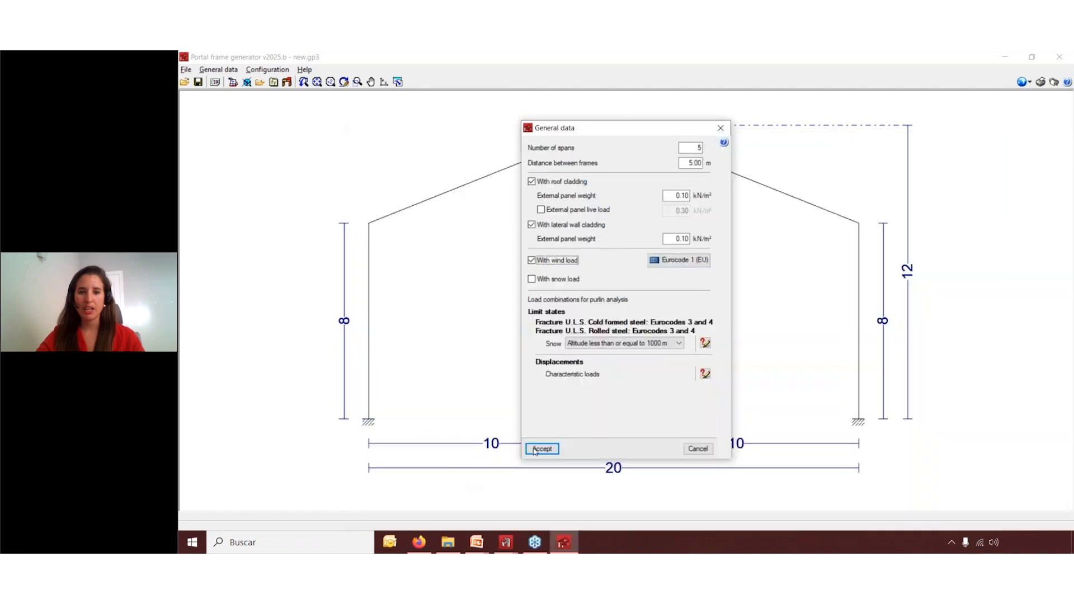
{"action": "left_click", "coordinate": [543, 450]}
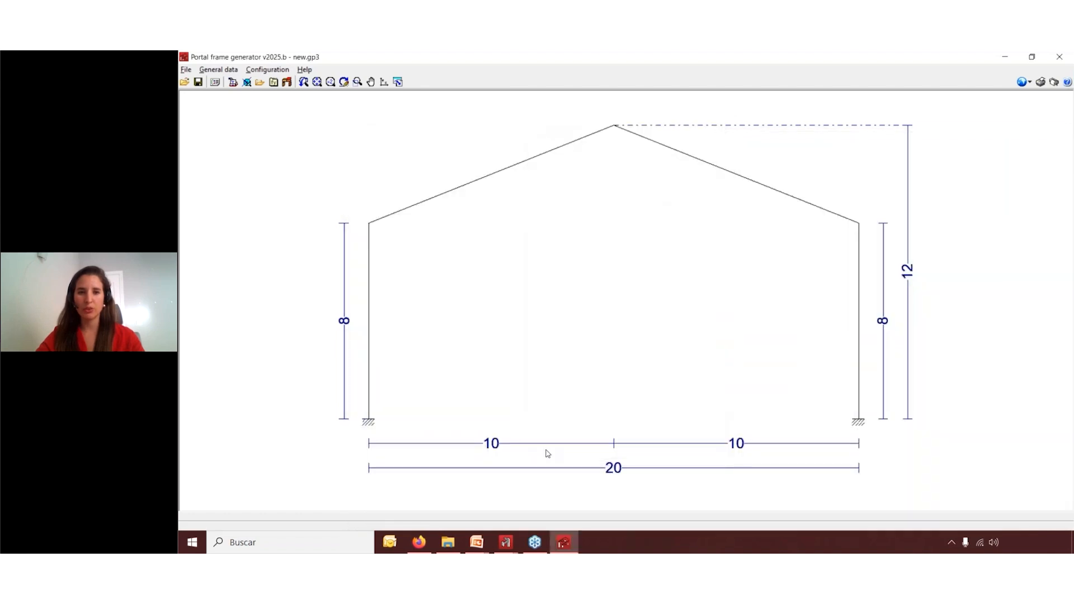
Export the structure to CYPE 3D with fixed frames, buckling in non-sway frames, 3D frame generation and no grouping
{"action": "left_click", "coordinate": [288, 83]}
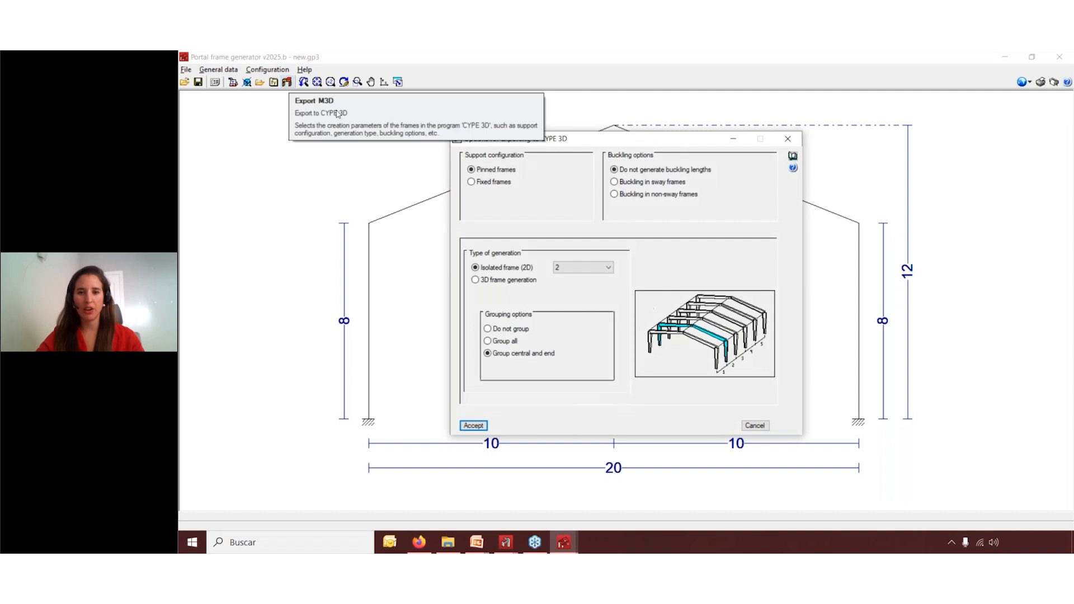
{"action": "left_click", "coordinate": [491, 185]}
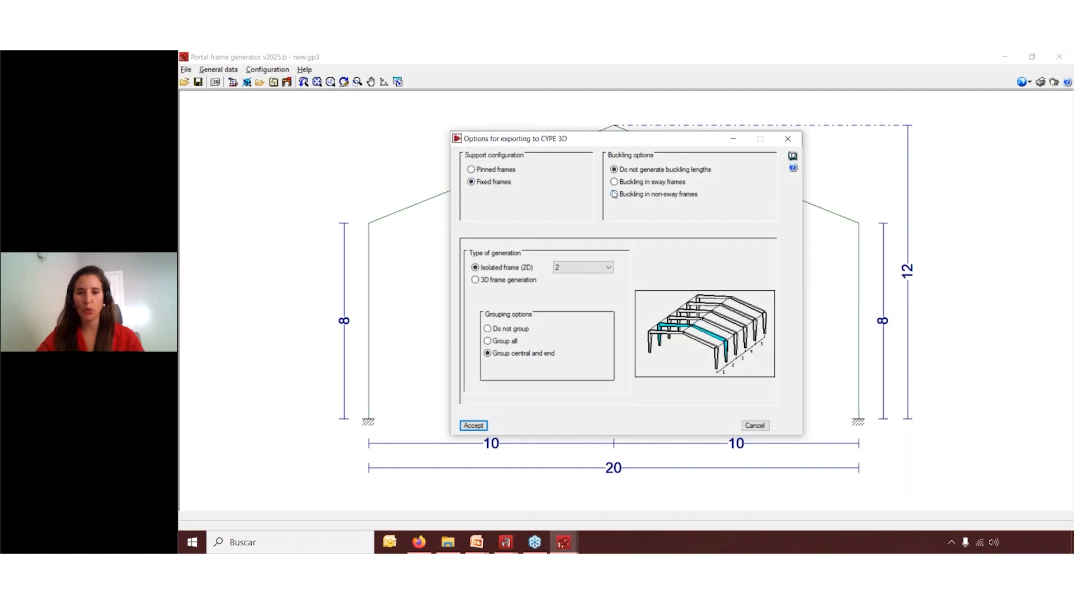
{"action": "left_click", "coordinate": [615, 194]}
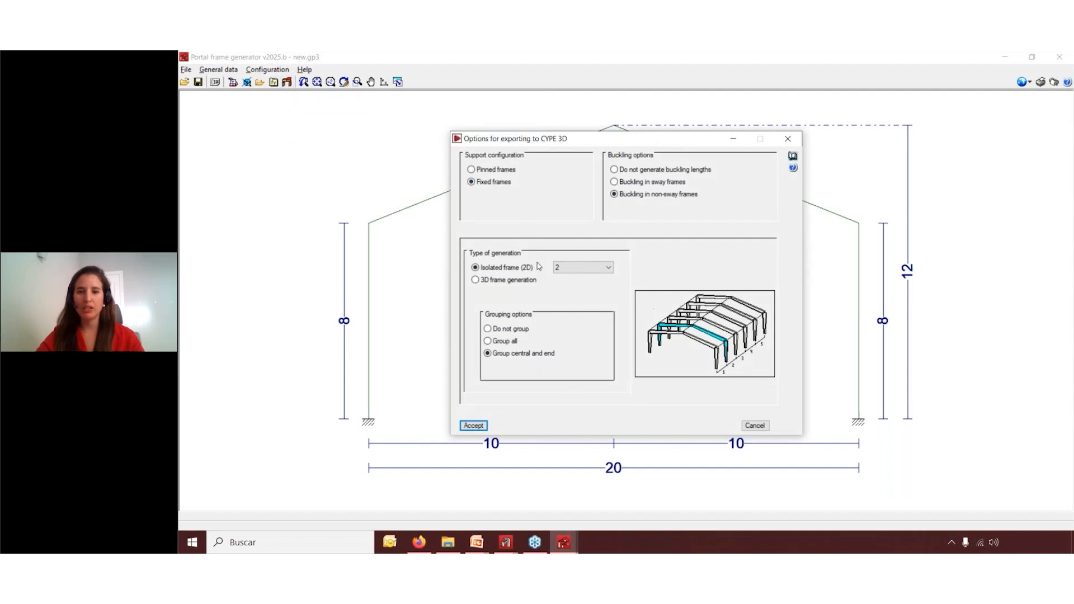
{"action": "left_click", "coordinate": [476, 280]}
{"action": "left_click", "coordinate": [500, 330]}
{"action": "left_click", "coordinate": [478, 429]}
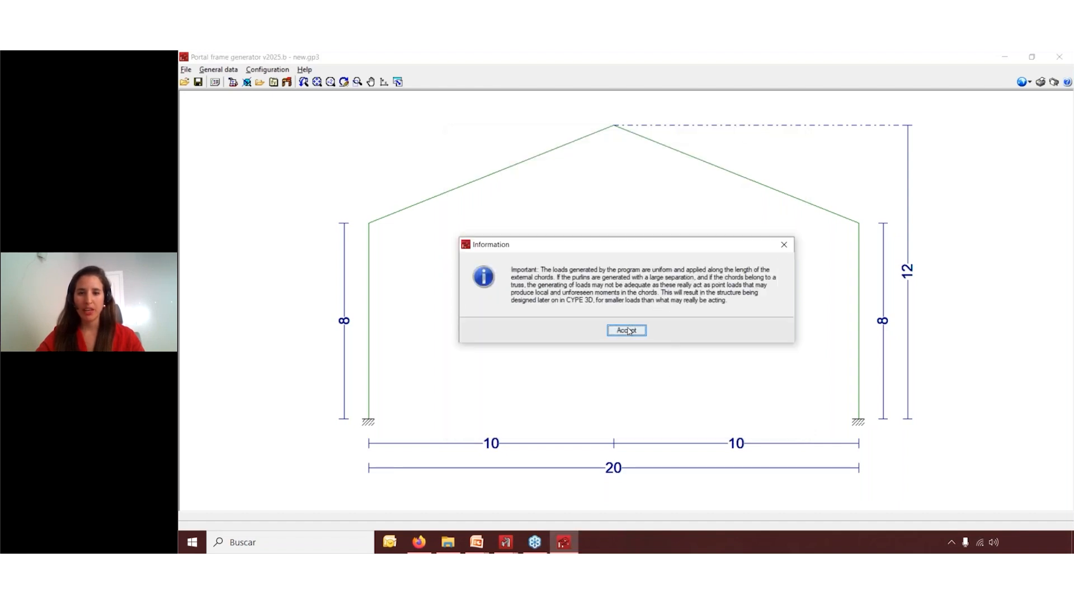
Save the portal frame project and create the CYPE 3D job "new" with its default job data, overwriting the existing file
{"action": "left_click", "coordinate": [627, 331]}
{"action": "left_click", "coordinate": [587, 324]}
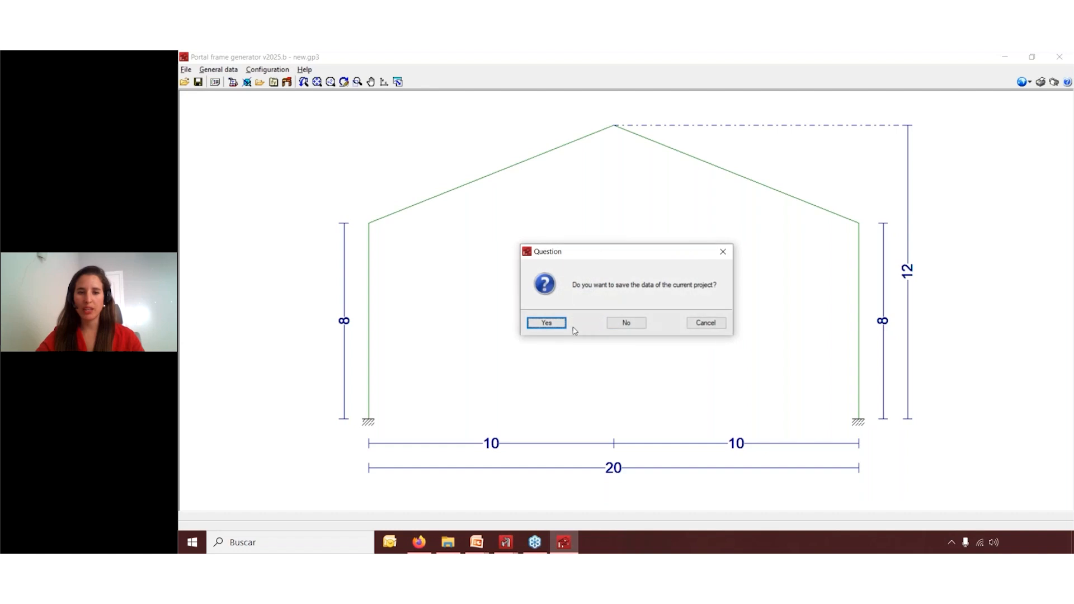
{"action": "left_click", "coordinate": [551, 324]}
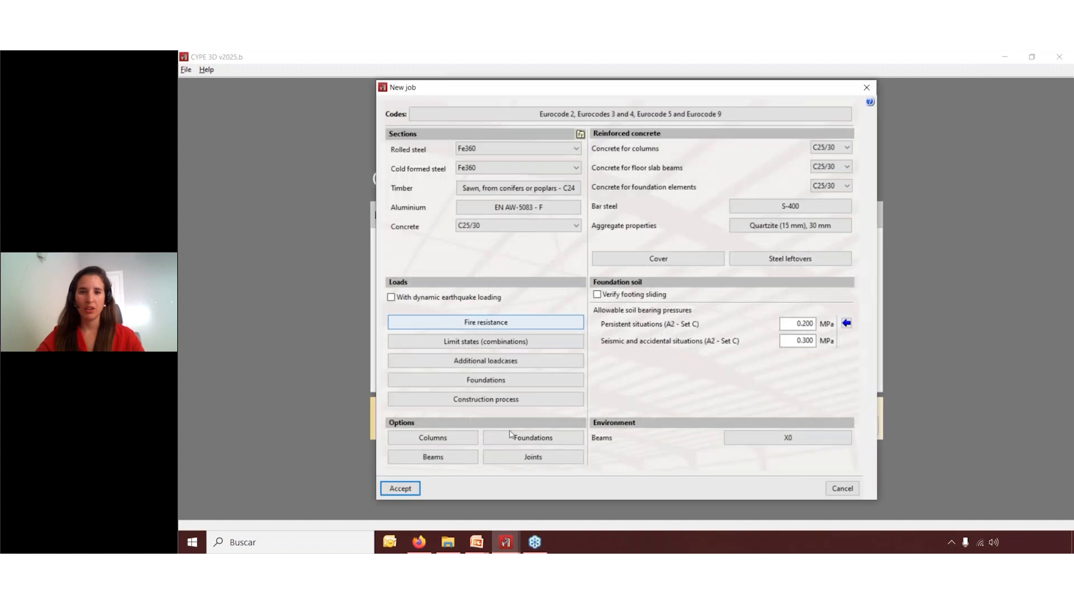
{"action": "left_click", "coordinate": [400, 488]}
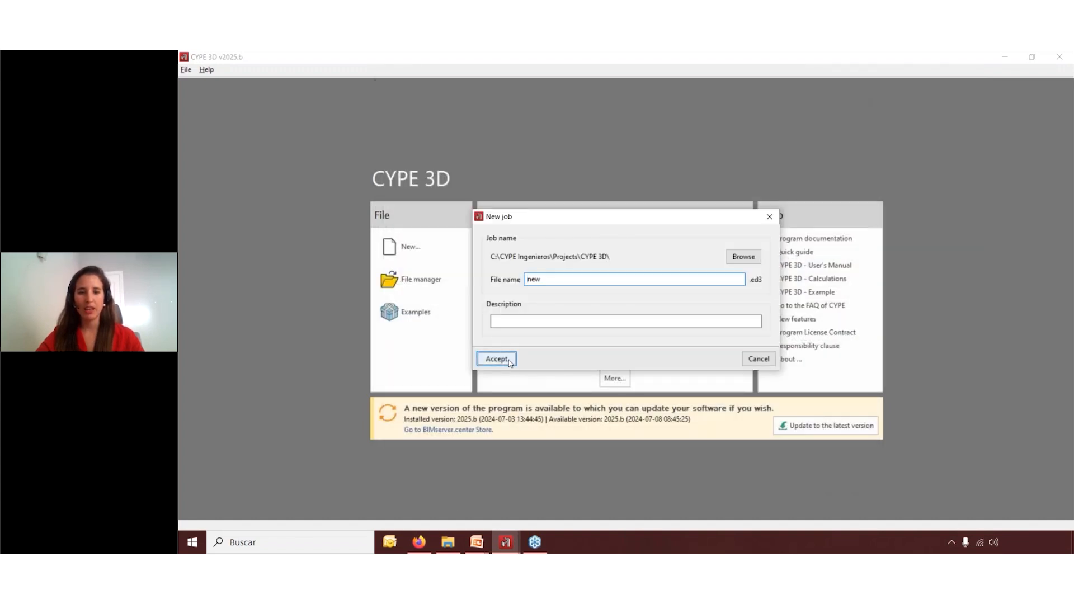
{"action": "left_click", "coordinate": [504, 360]}
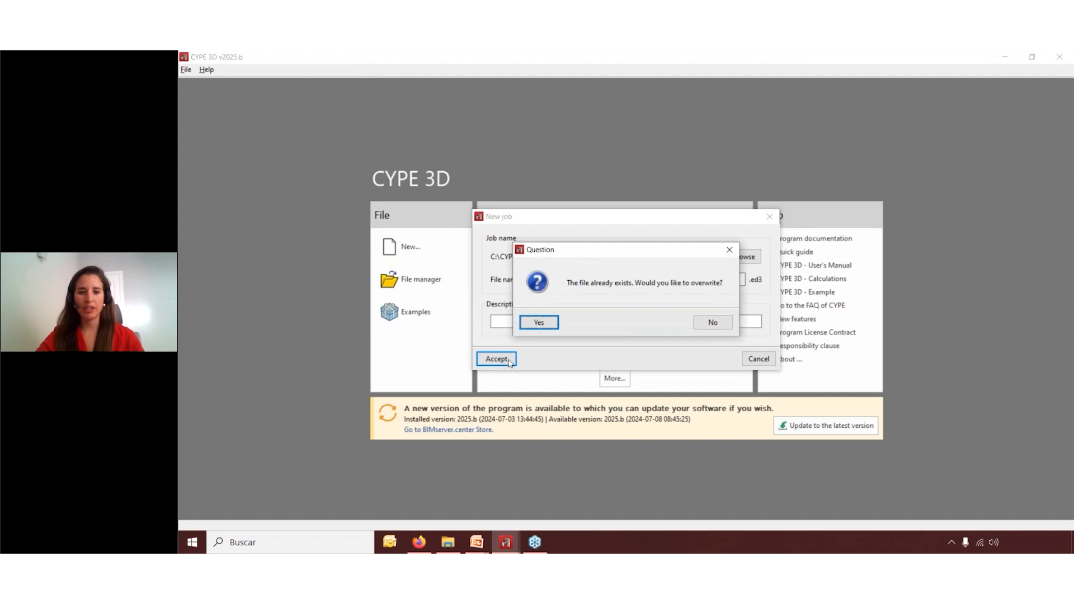
{"action": "left_click", "coordinate": [538, 323]}
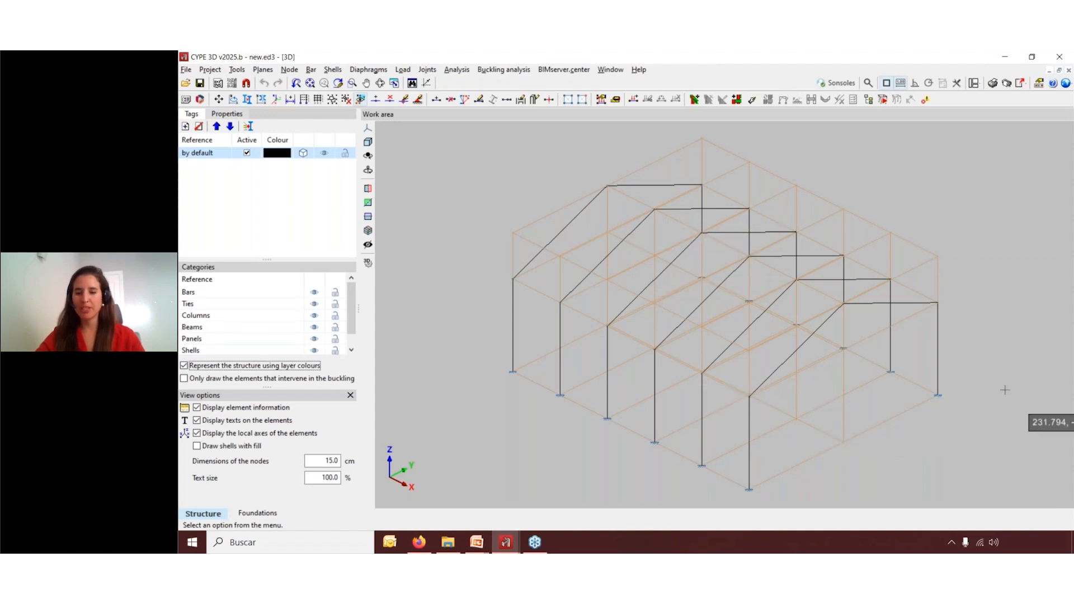
Describe all bars of the frames as simple IPE 200 steel sections without considering the fire situation
{"action": "left_click", "coordinate": [311, 70]}
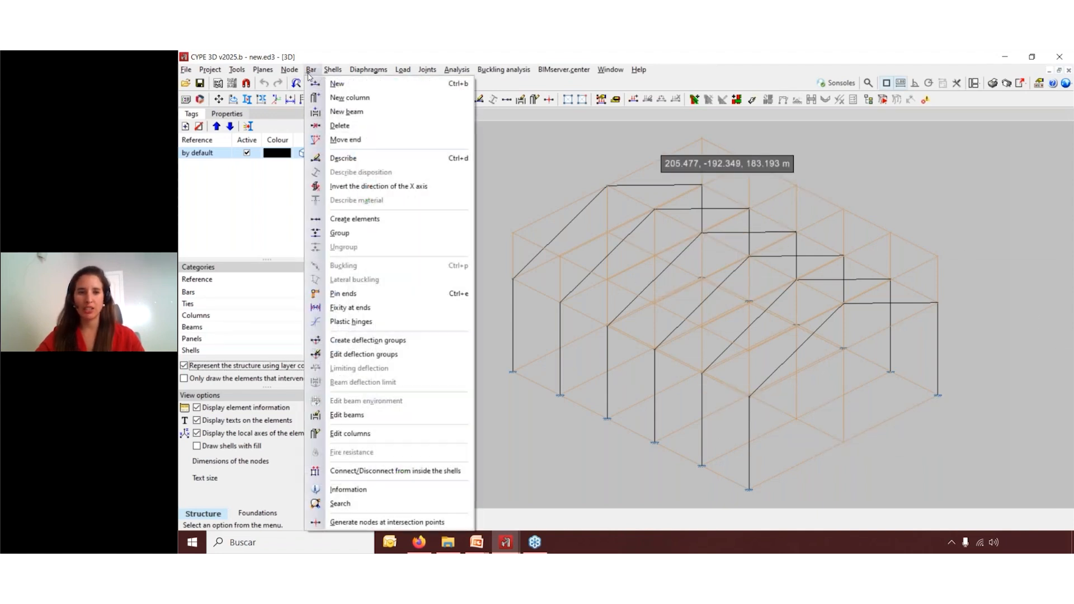
{"action": "left_click", "coordinate": [352, 162]}
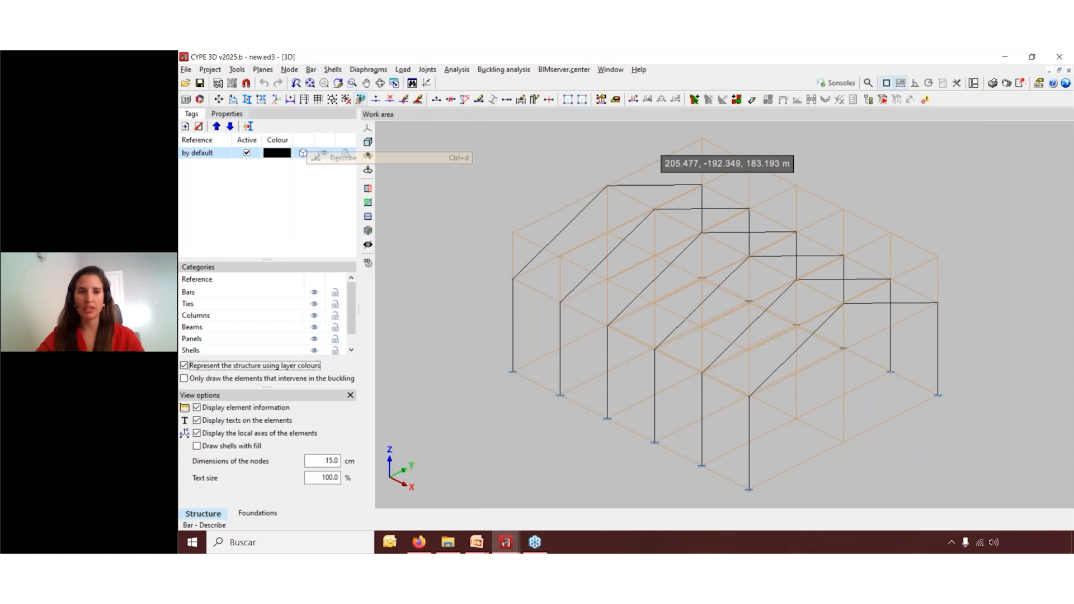
{"action": "left_click_drag", "start_coordinate": [428, 145], "coordinate": [978, 477]}
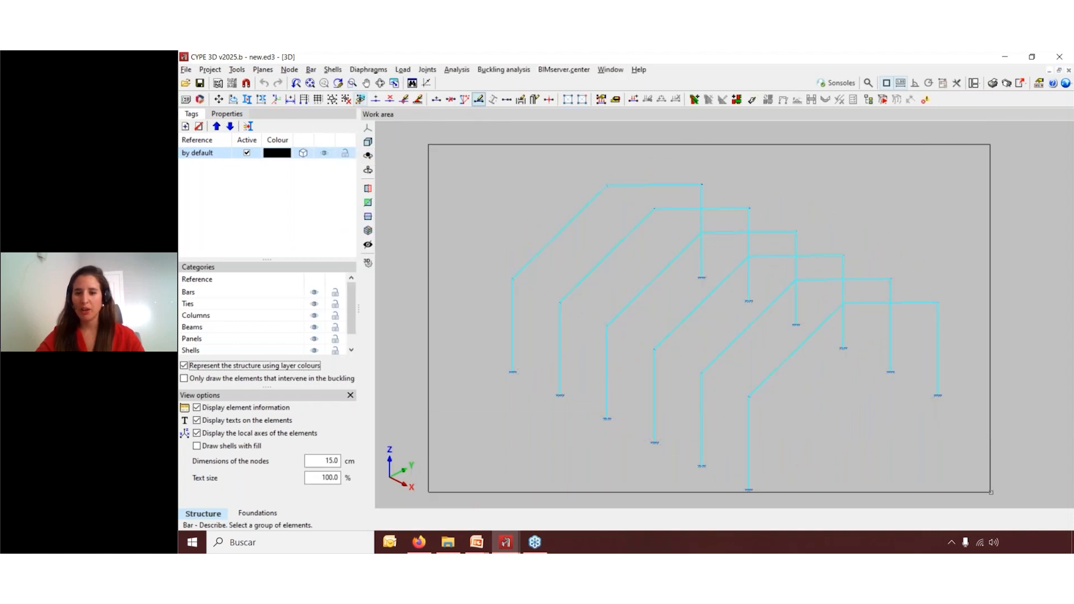
{"action": "left_click", "coordinate": [979, 477]}
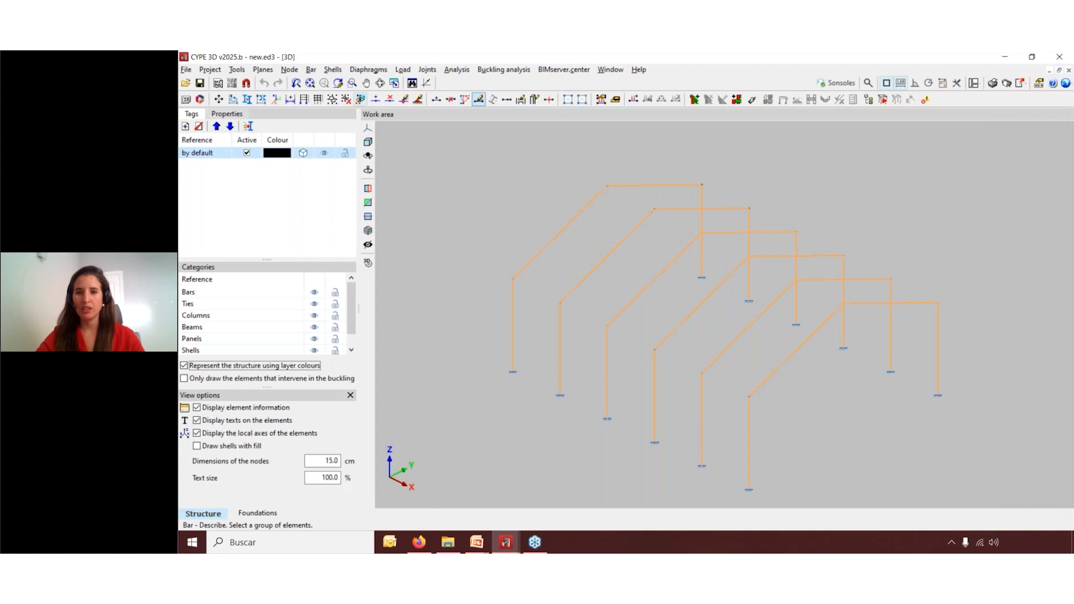
{"action": "right_click", "coordinate": [428, 144]}
{"action": "left_click", "coordinate": [392, 267]}
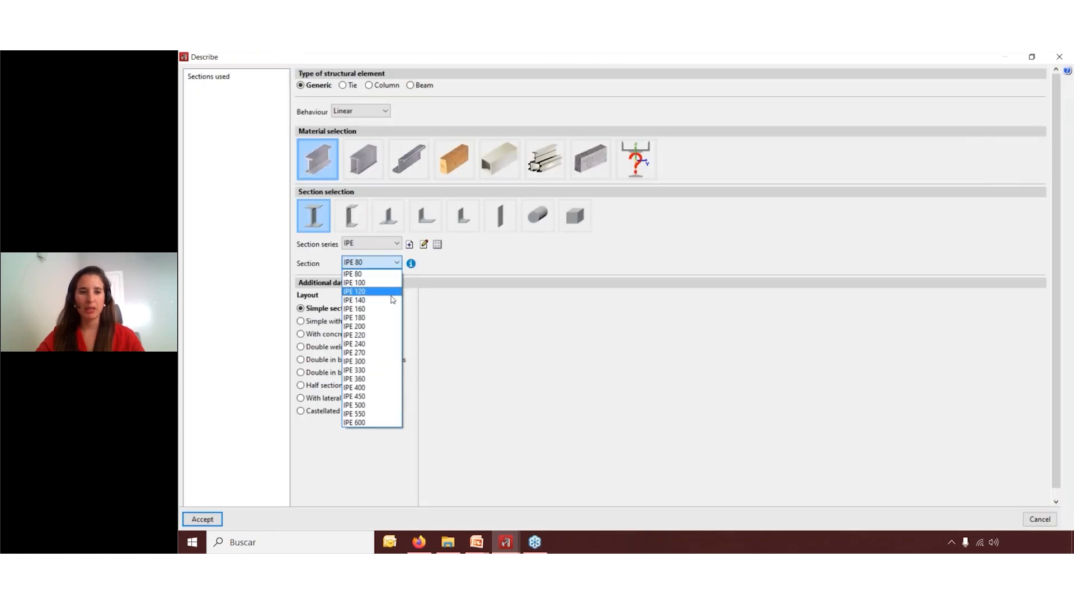
{"action": "left_click", "coordinate": [364, 327]}
{"action": "left_click", "coordinate": [203, 520]}
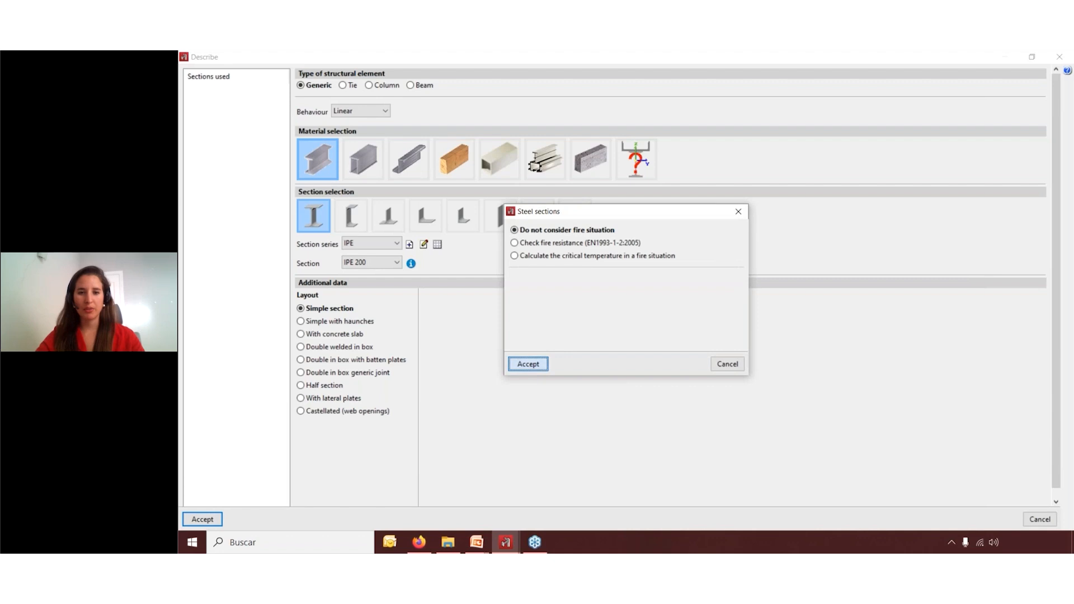
{"action": "left_click", "coordinate": [528, 364]}
Show the default tag's bars as 3D sections and draw a 25 m eave bar along the near column tops, linking all frames
{"action": "left_click", "coordinate": [312, 69]}
{"action": "left_click", "coordinate": [322, 86]}
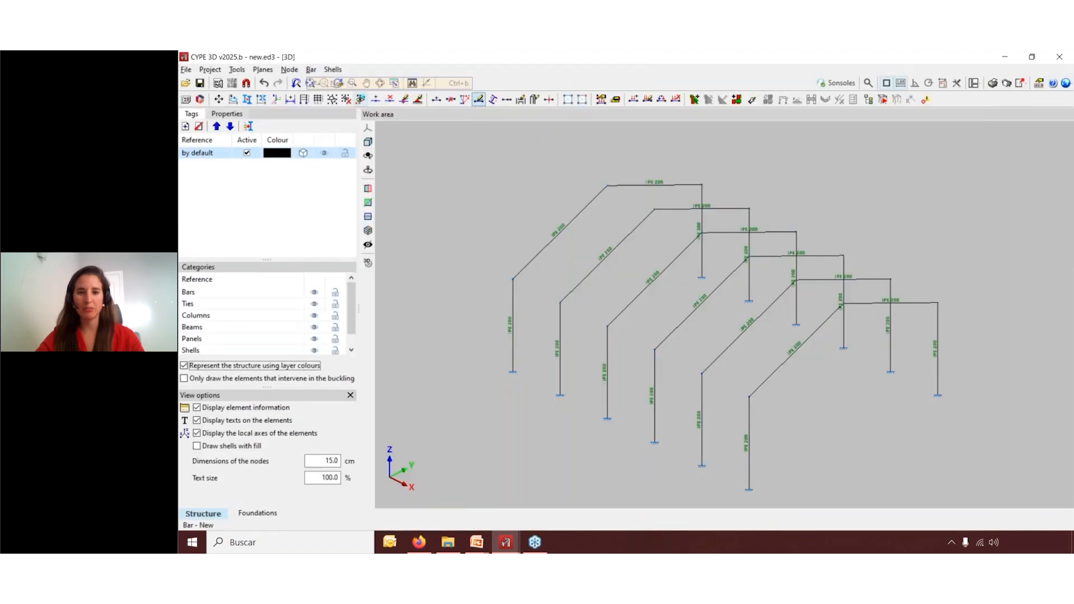
{"action": "left_click", "coordinate": [304, 151]}
{"action": "left_click", "coordinate": [329, 159]}
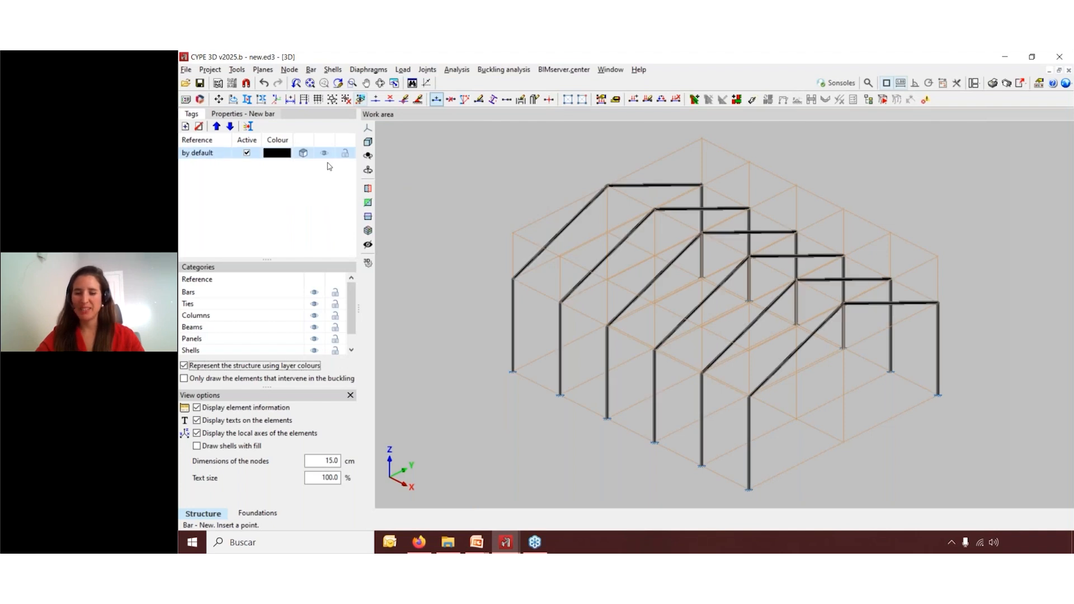
{"action": "left_click", "coordinate": [513, 278]}
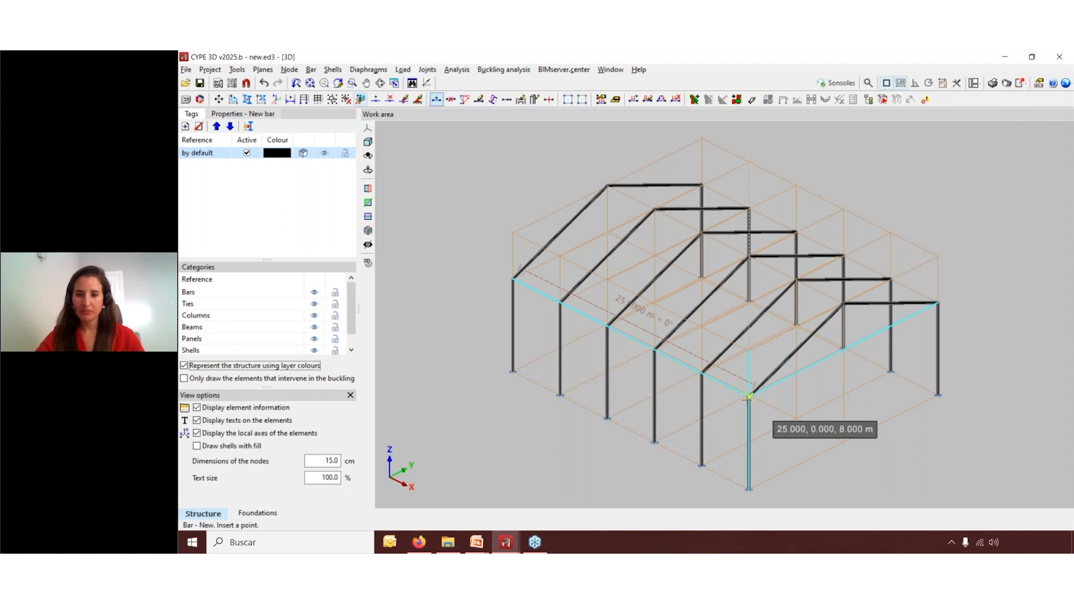
{"action": "left_click", "coordinate": [749, 396]}
Draw a 25 m ridge bar and a 25 m eave bar along the far column tops, linking all frames
{"action": "scroll", "coordinate": [800, 381], "scroll_direction": "up", "scroll_amount": 4}
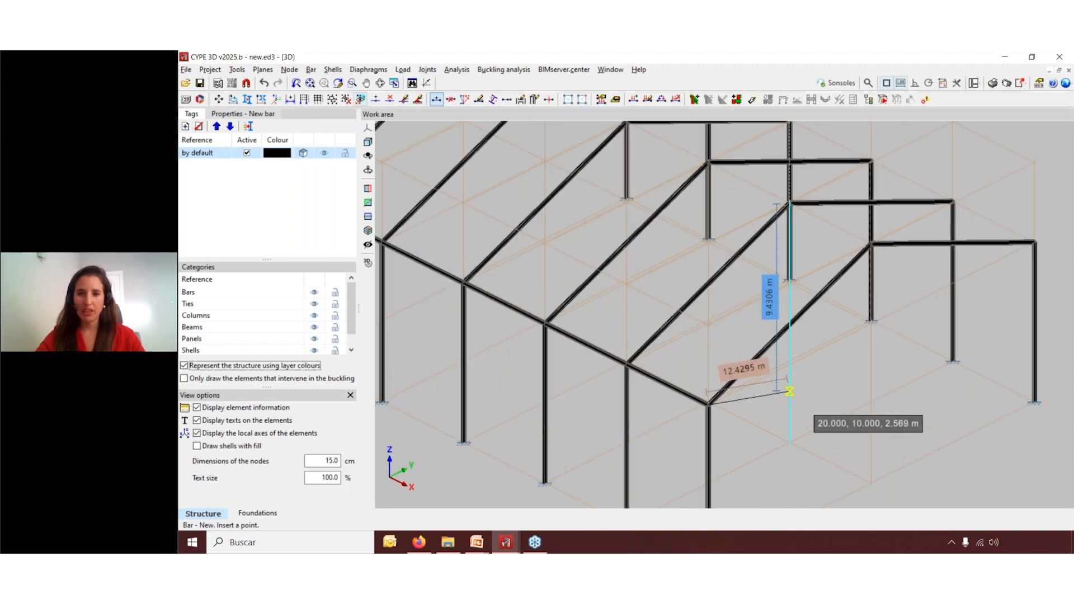
{"action": "scroll", "coordinate": [789, 392], "scroll_direction": "down", "scroll_amount": 4}
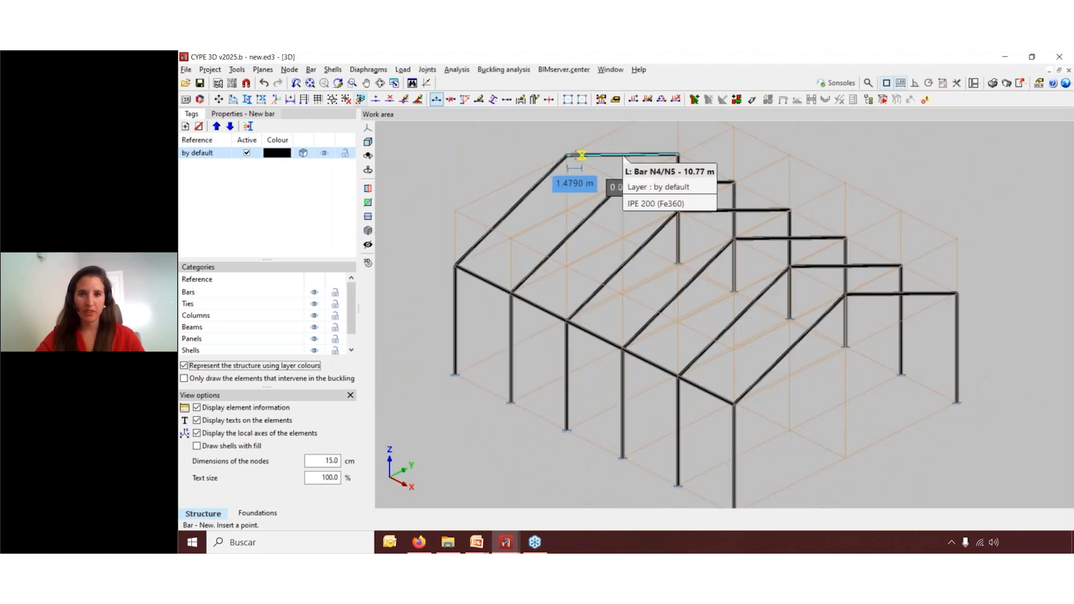
{"action": "left_click", "coordinate": [566, 155]}
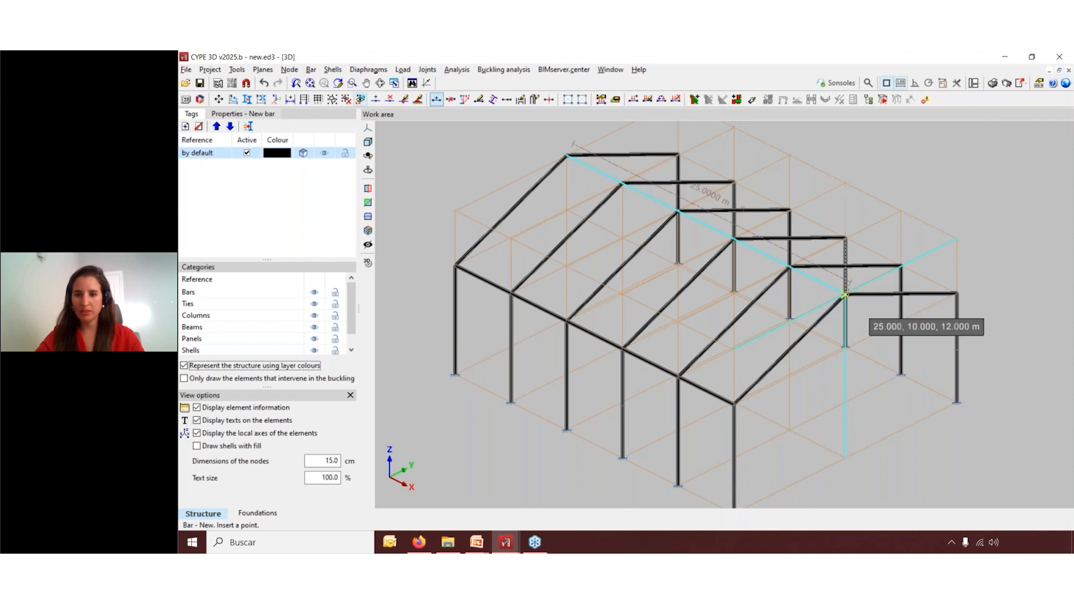
{"action": "left_click", "coordinate": [847, 295]}
{"action": "left_click", "coordinate": [678, 154]}
{"action": "left_click", "coordinate": [957, 292]}
{"action": "scroll", "coordinate": [817, 263], "scroll_direction": "down", "scroll_amount": 3}
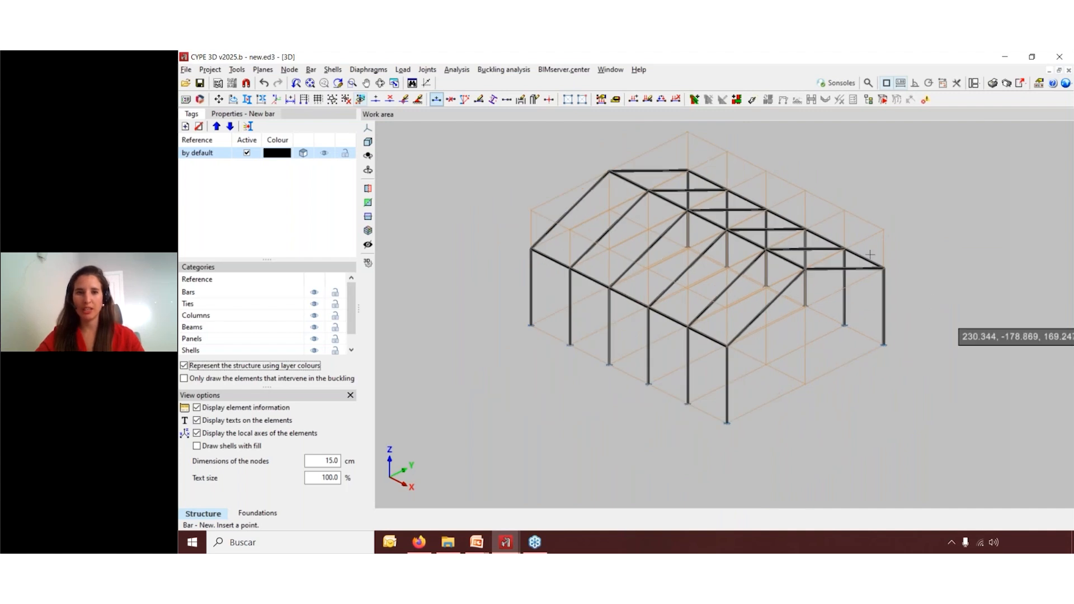
Show the loads of all loadcases on the structure and look through the list of loadcases
{"action": "left_click", "coordinate": [403, 69]}
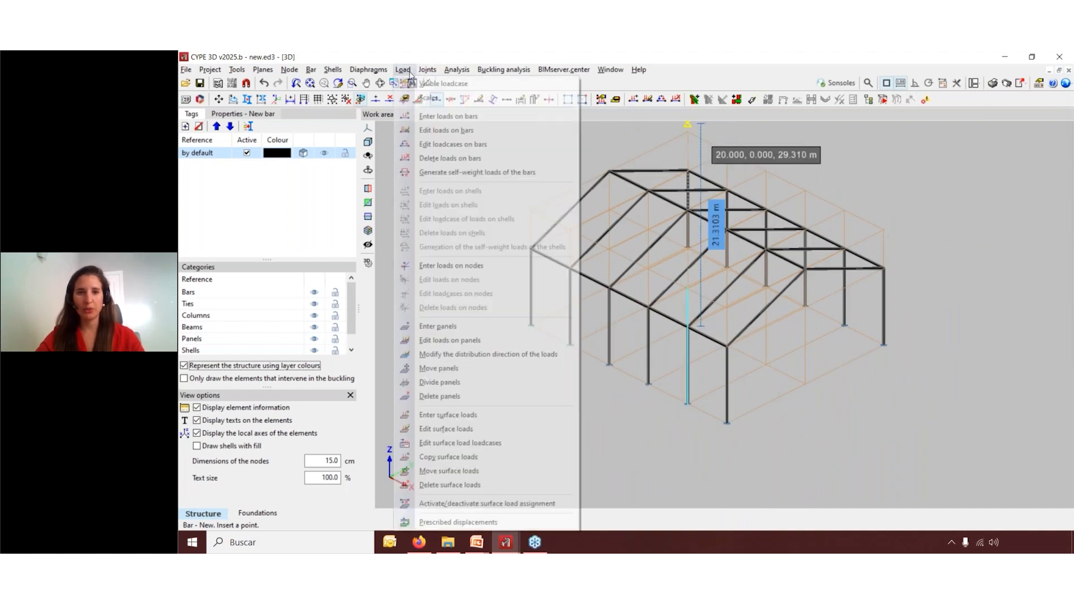
{"action": "left_click", "coordinate": [431, 84]}
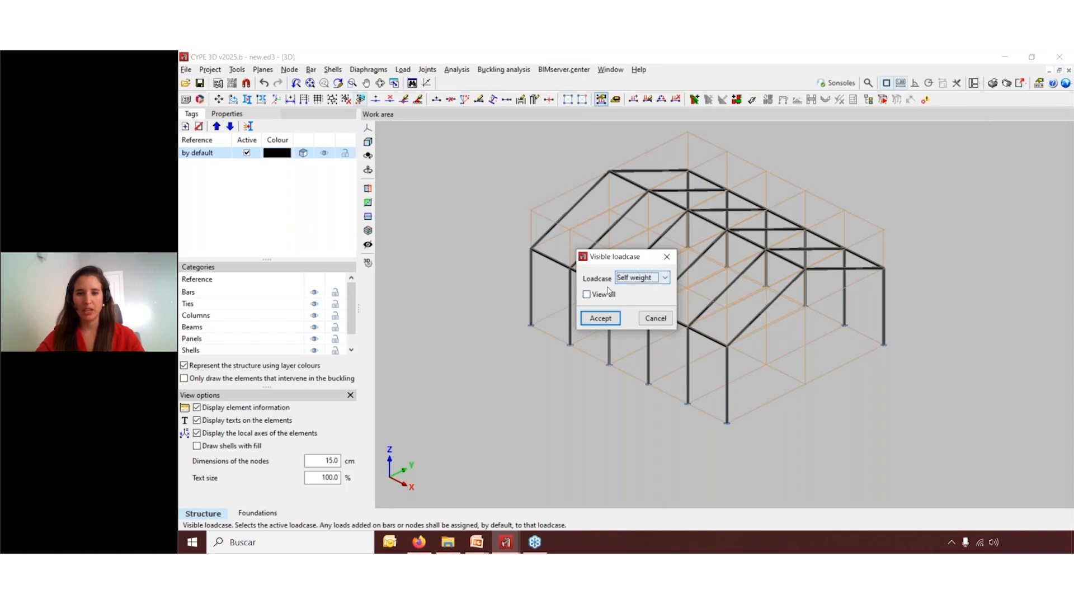
{"action": "left_click", "coordinate": [601, 318]}
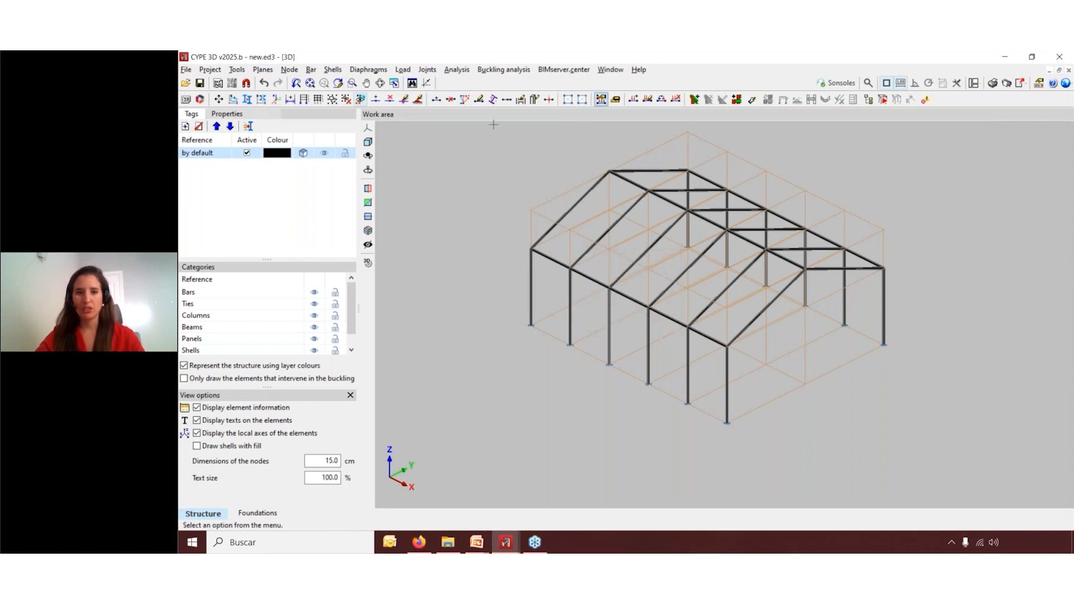
{"action": "left_click", "coordinate": [403, 70]}
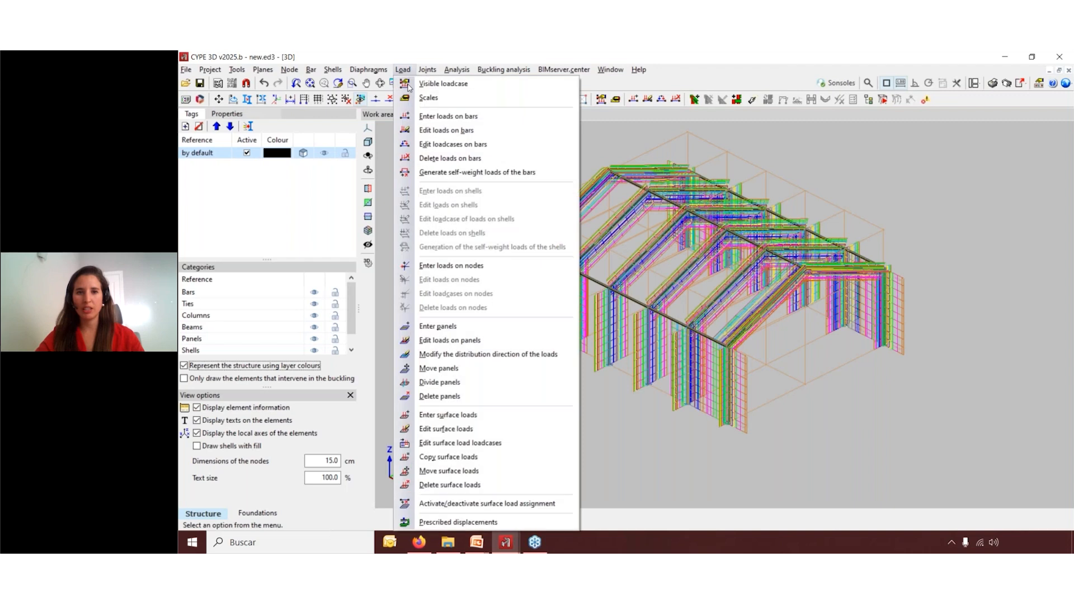
{"action": "left_click", "coordinate": [431, 83]}
{"action": "left_click", "coordinate": [644, 278]}
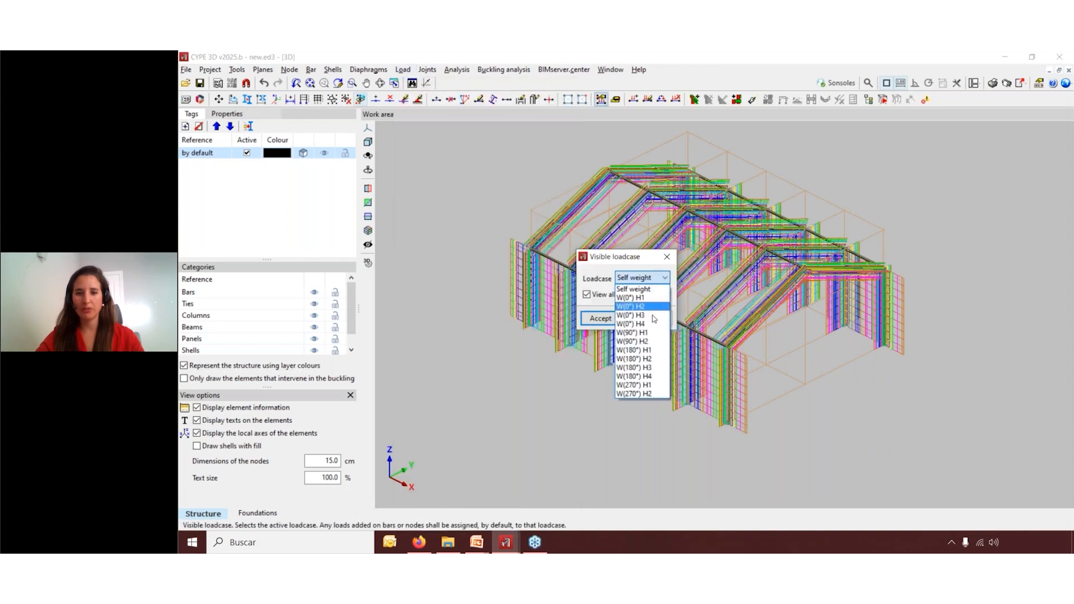
{"action": "left_click", "coordinate": [667, 258]}
{"action": "left_click", "coordinate": [667, 258]}
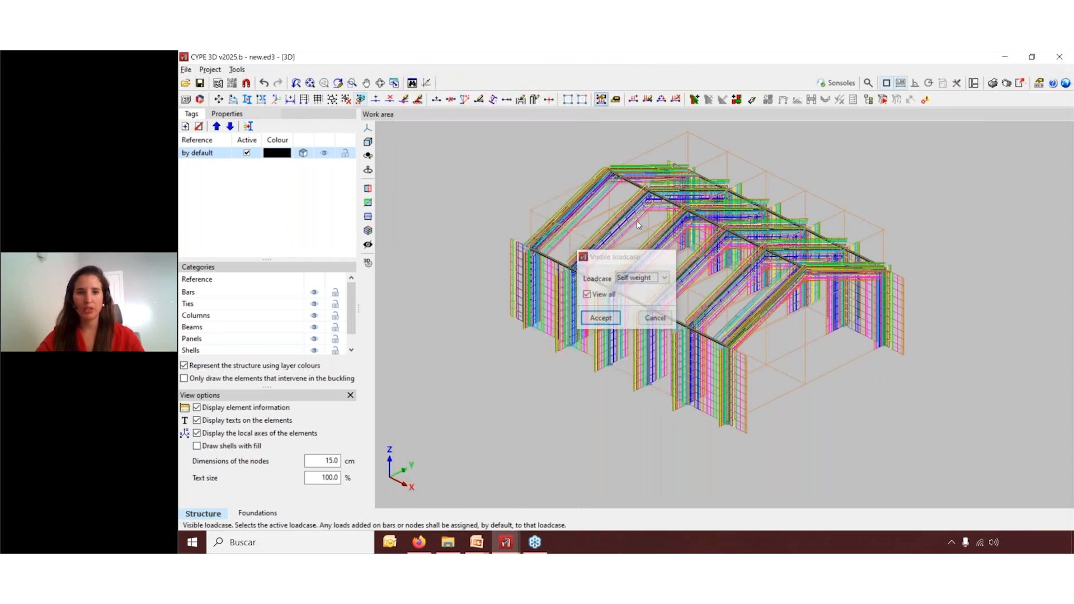
Divide the near gable panel with a vertical line from the ridge node to the ground point at 25, 10, 0 m
{"action": "left_click", "coordinate": [413, 73]}
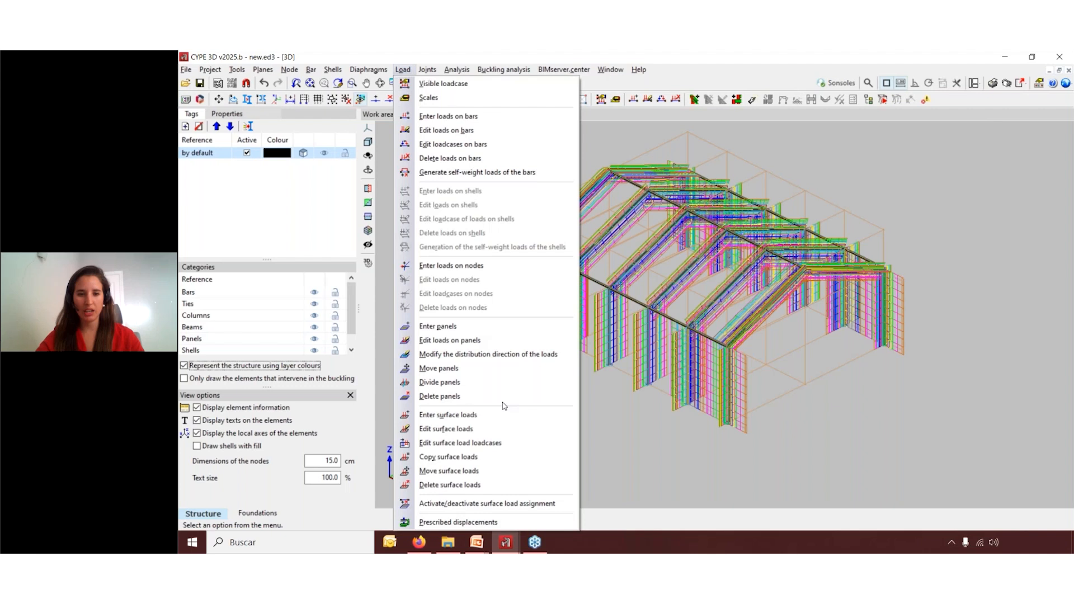
{"action": "left_click", "coordinate": [500, 374]}
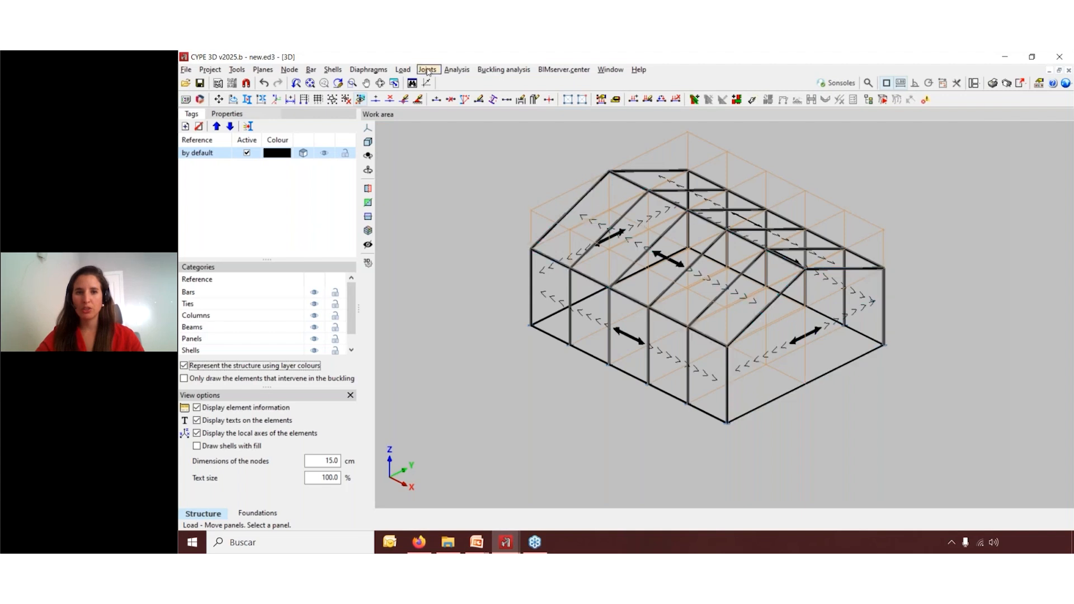
{"action": "left_click", "coordinate": [405, 70]}
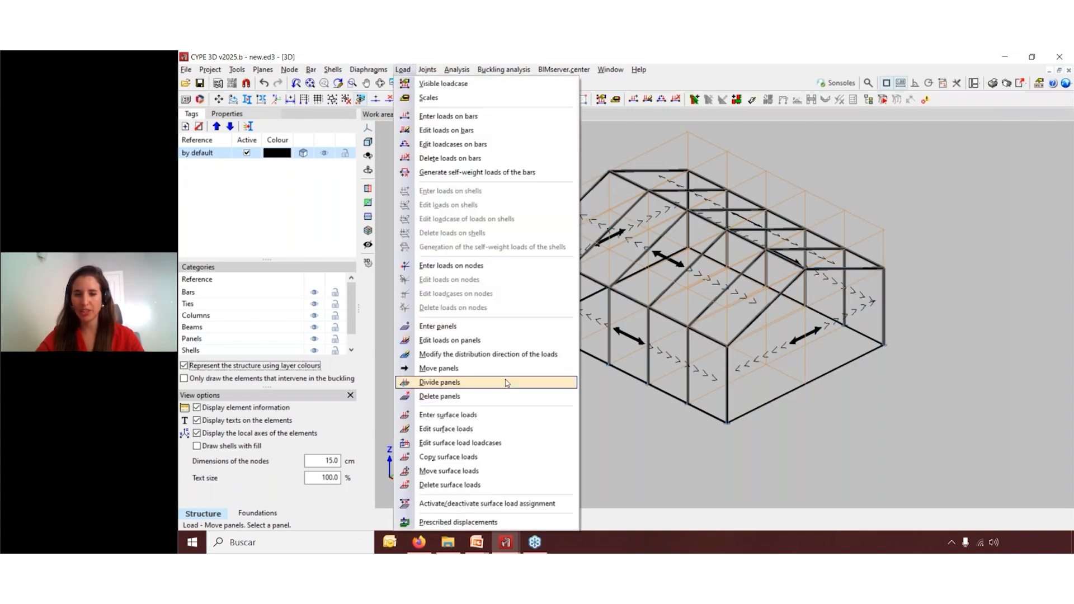
{"action": "left_click", "coordinate": [440, 383]}
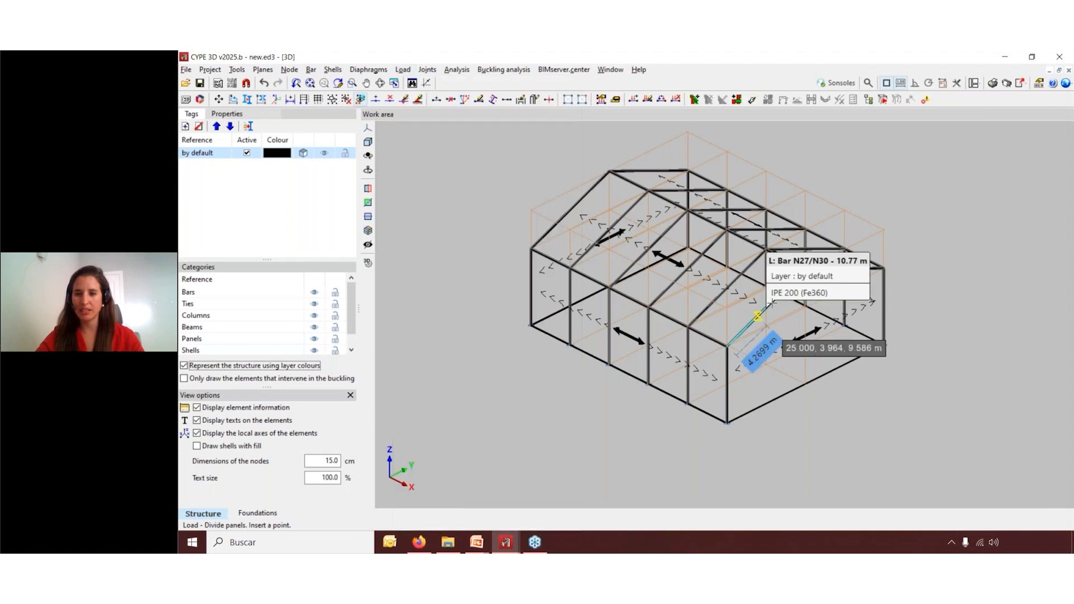
{"action": "left_click", "coordinate": [805, 384]}
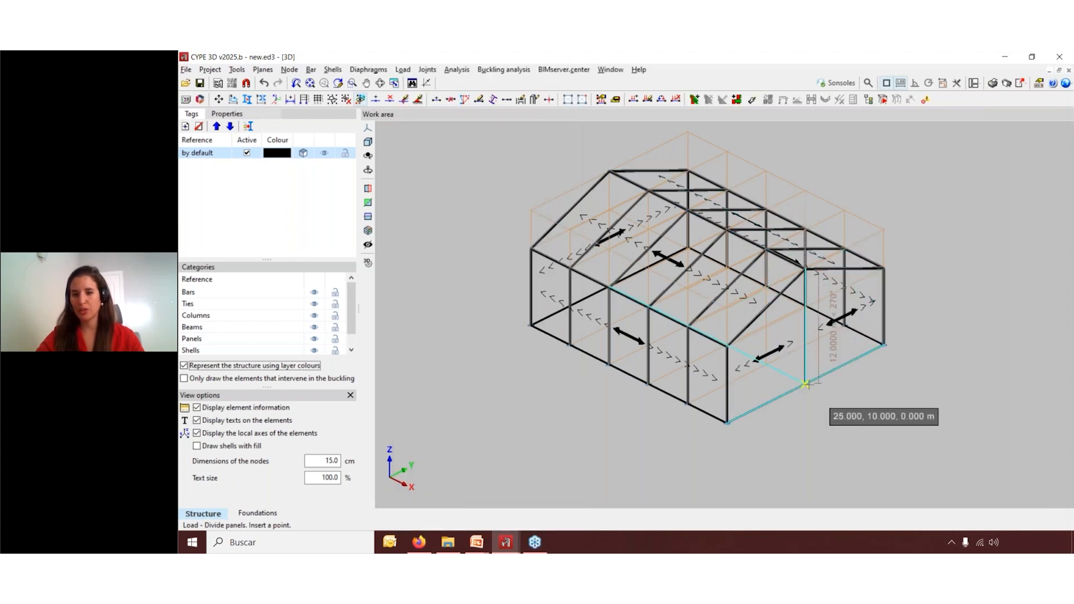
{"action": "scroll", "coordinate": [805, 385], "scroll_direction": "up", "scroll_amount": 3}
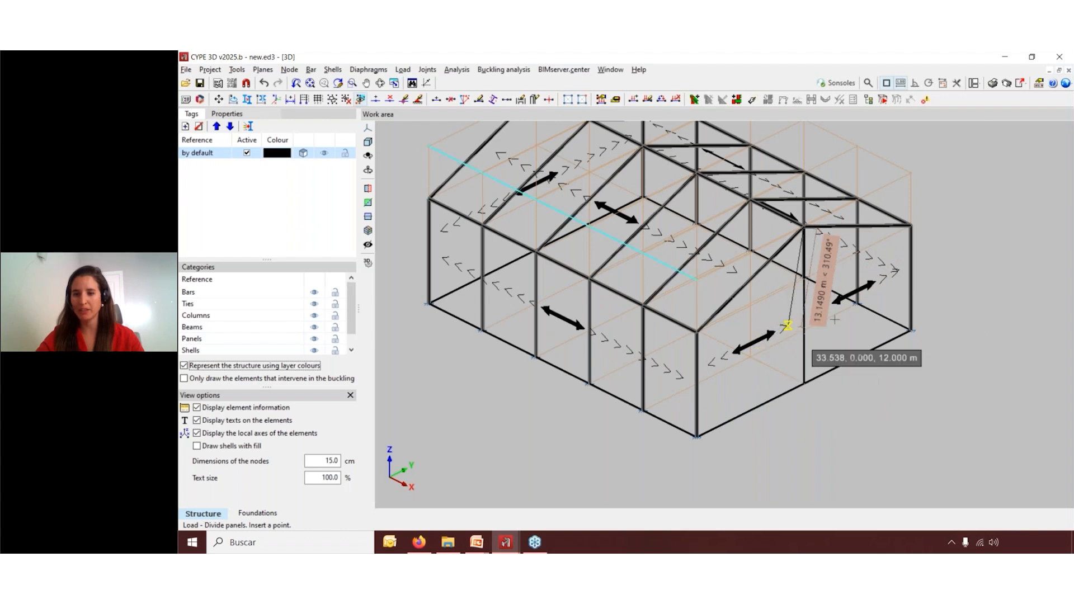
{"action": "right_click", "coordinate": [850, 328]}
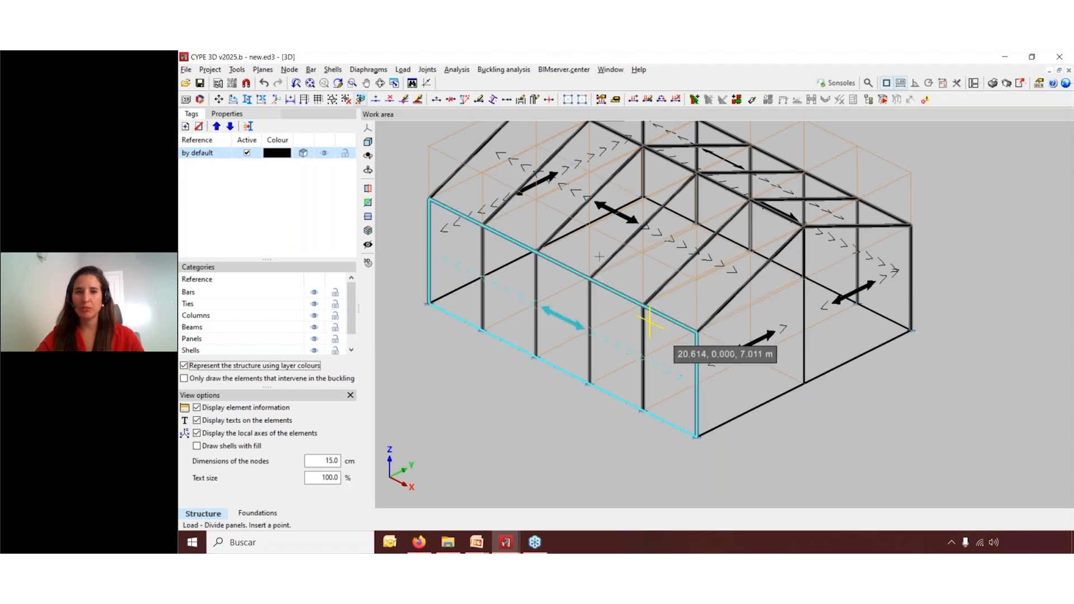
Draw an 8 m column in the middle of the near eave's end bay and a bar from its top to the end ridge node
{"action": "left_click", "coordinate": [311, 69]}
{"action": "left_click", "coordinate": [337, 83]}
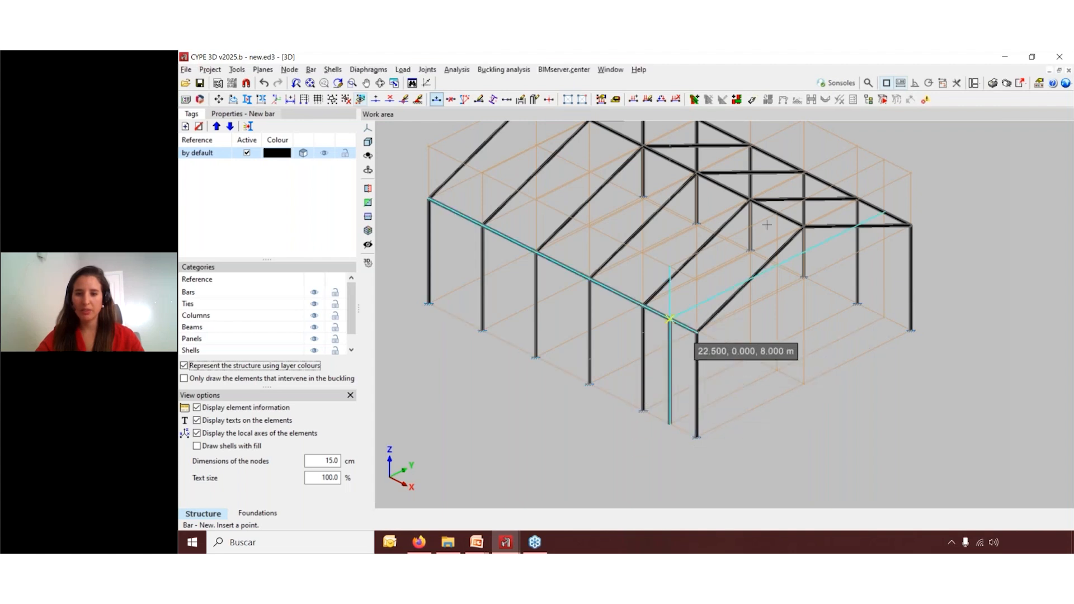
{"action": "left_click", "coordinate": [669, 320]}
{"action": "left_click", "coordinate": [803, 226]}
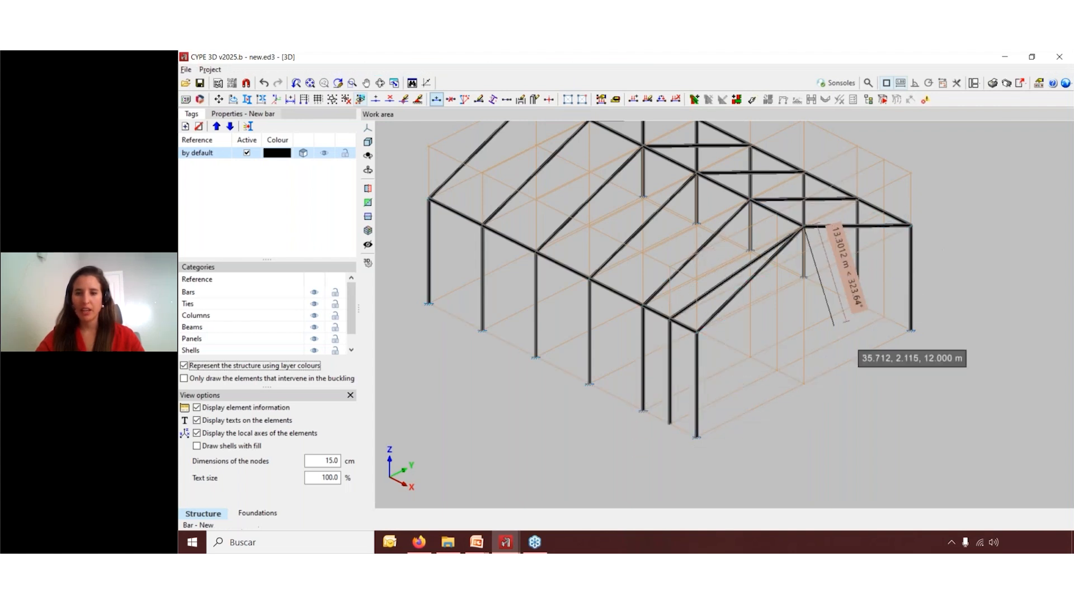
{"action": "scroll", "coordinate": [736, 432], "scroll_direction": "down", "scroll_amount": 2}
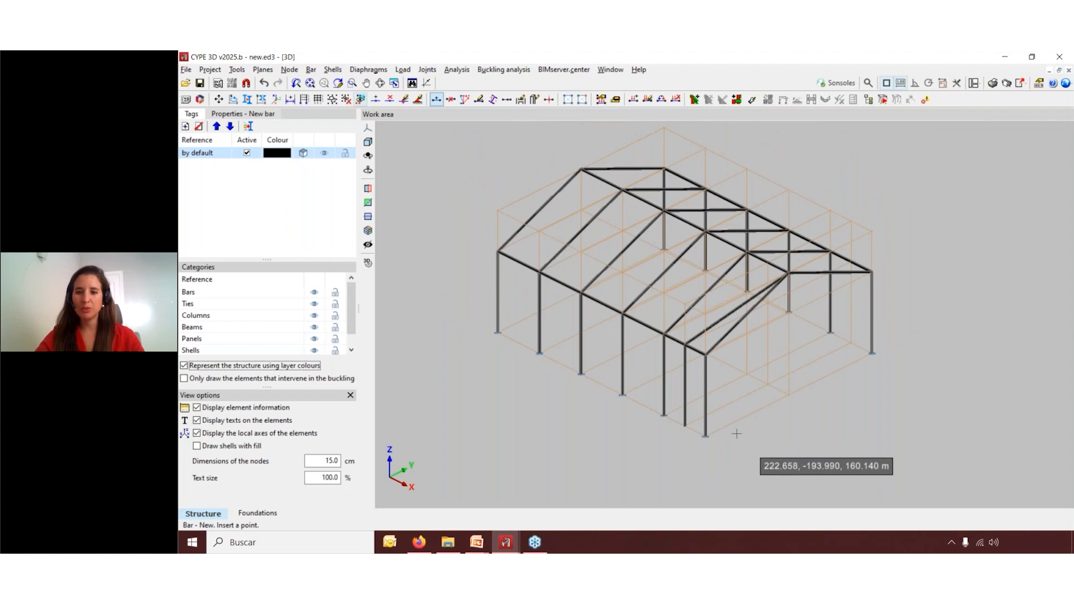
{"action": "scroll", "coordinate": [736, 434], "scroll_direction": "up", "scroll_amount": 1}
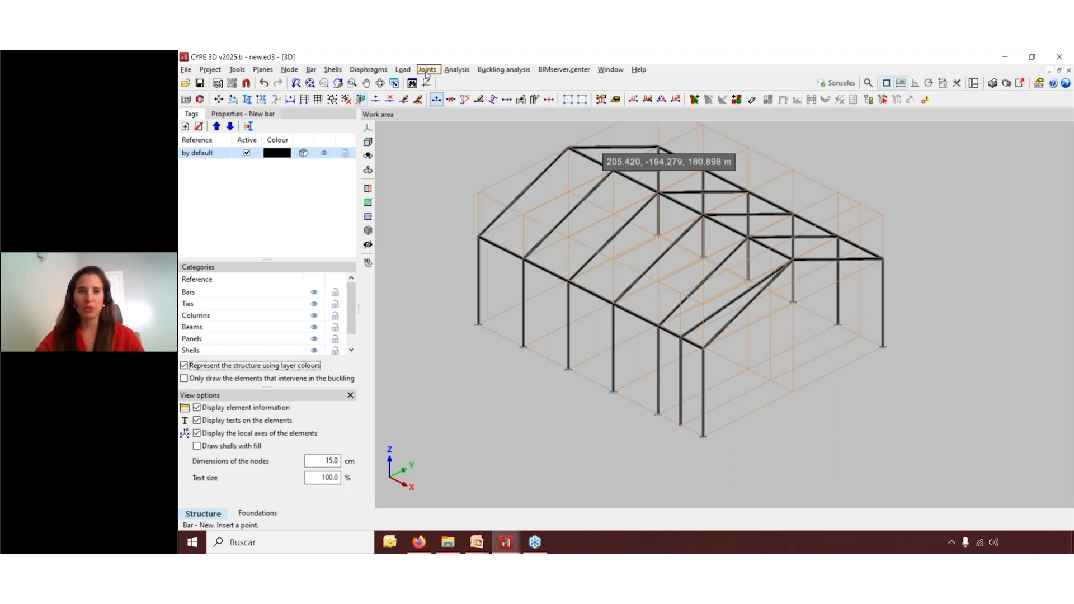
Move the near gable panel's two corner-column vertices onto the new intermediate column, using the corner column's base as reference point
{"action": "left_click", "coordinate": [403, 69]}
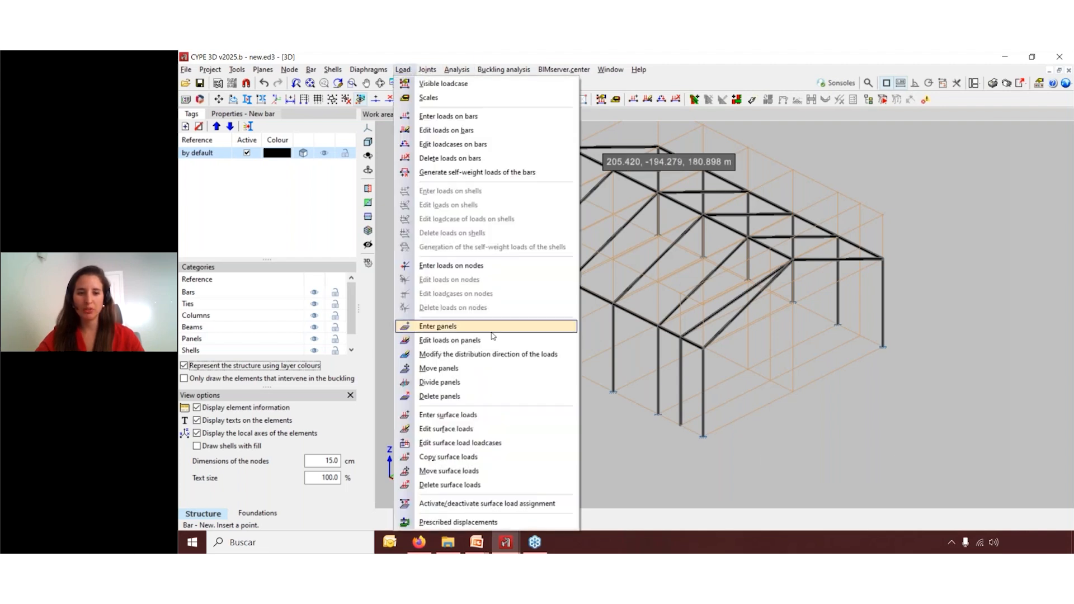
{"action": "left_click", "coordinate": [439, 369]}
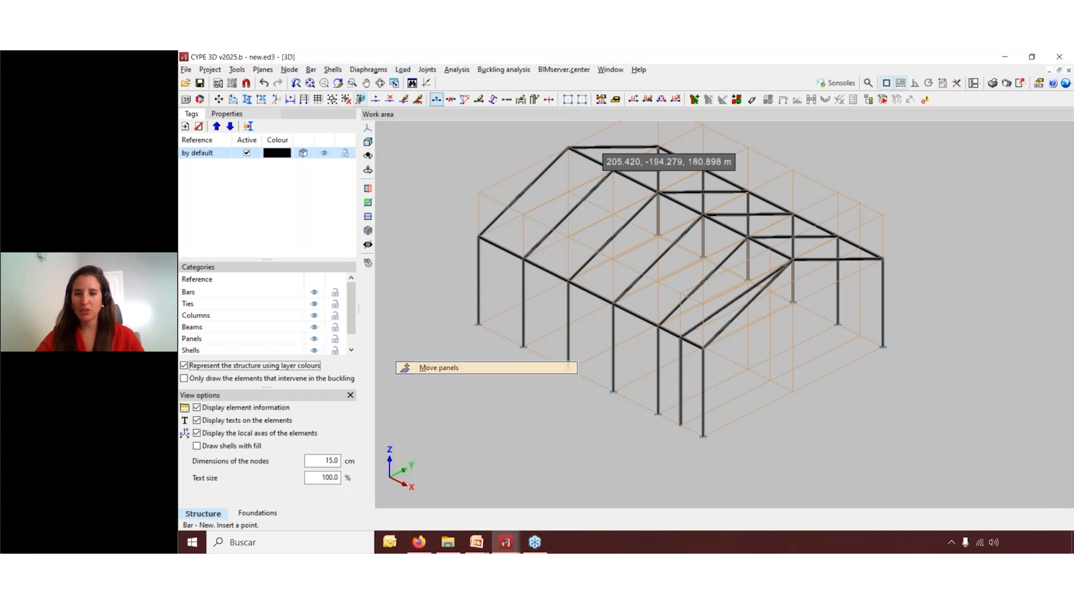
{"action": "left_click", "coordinate": [703, 350]}
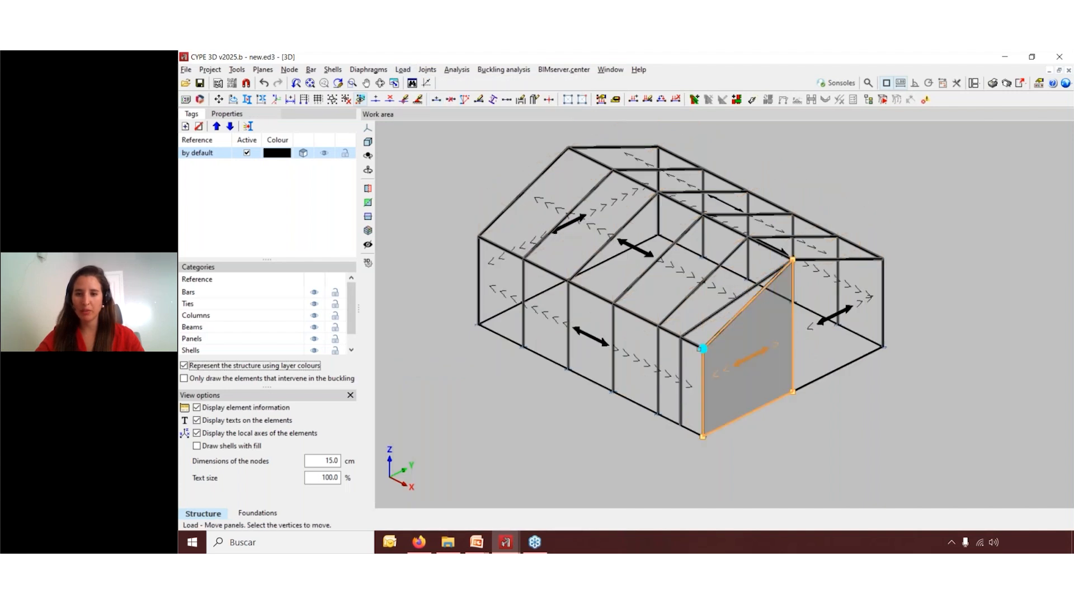
{"action": "left_click", "coordinate": [703, 350]}
{"action": "left_click", "coordinate": [703, 436]}
{"action": "right_click", "coordinate": [718, 452]}
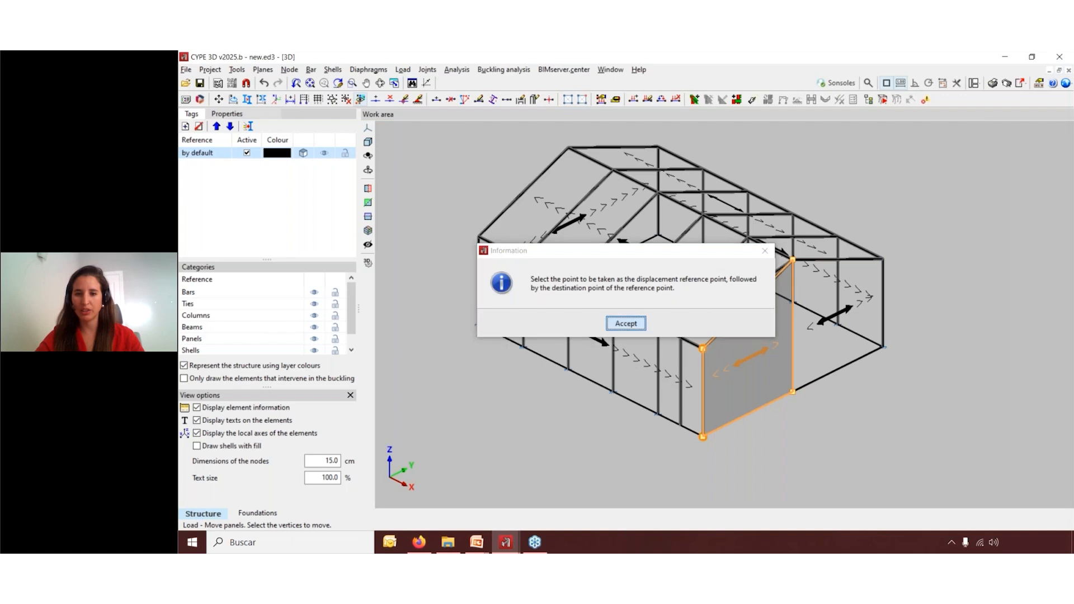
{"action": "left_click", "coordinate": [626, 323]}
{"action": "left_click", "coordinate": [703, 437]}
{"action": "left_click", "coordinate": [683, 427]}
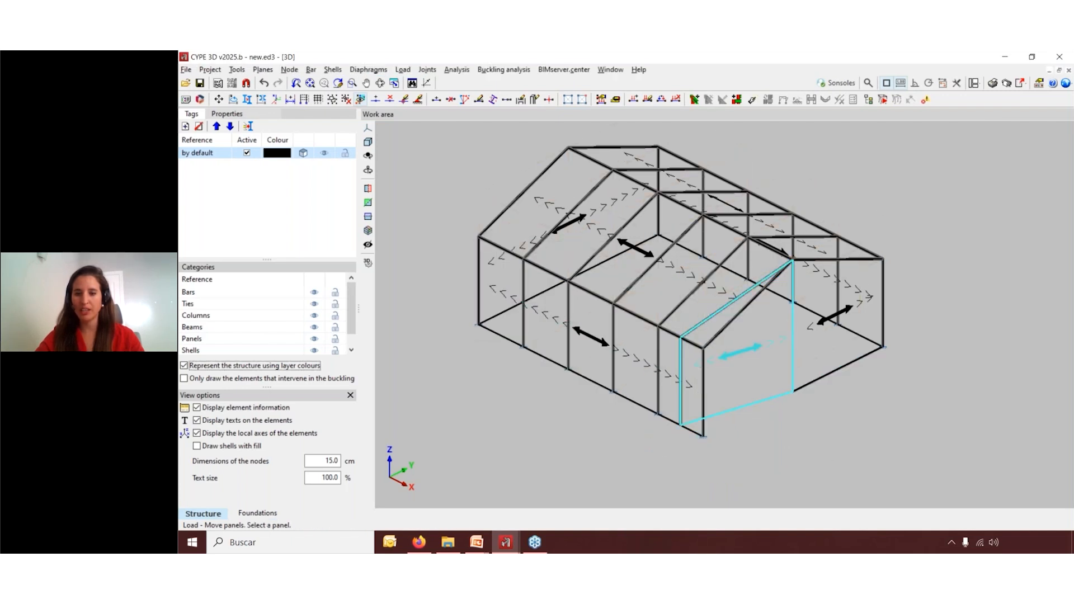
Move the long side wall panel's two end vertices from the corner column to the new intermediate column
{"action": "scroll", "coordinate": [680, 424], "scroll_direction": "up", "scroll_amount": 3}
{"action": "left_click", "coordinate": [711, 445]}
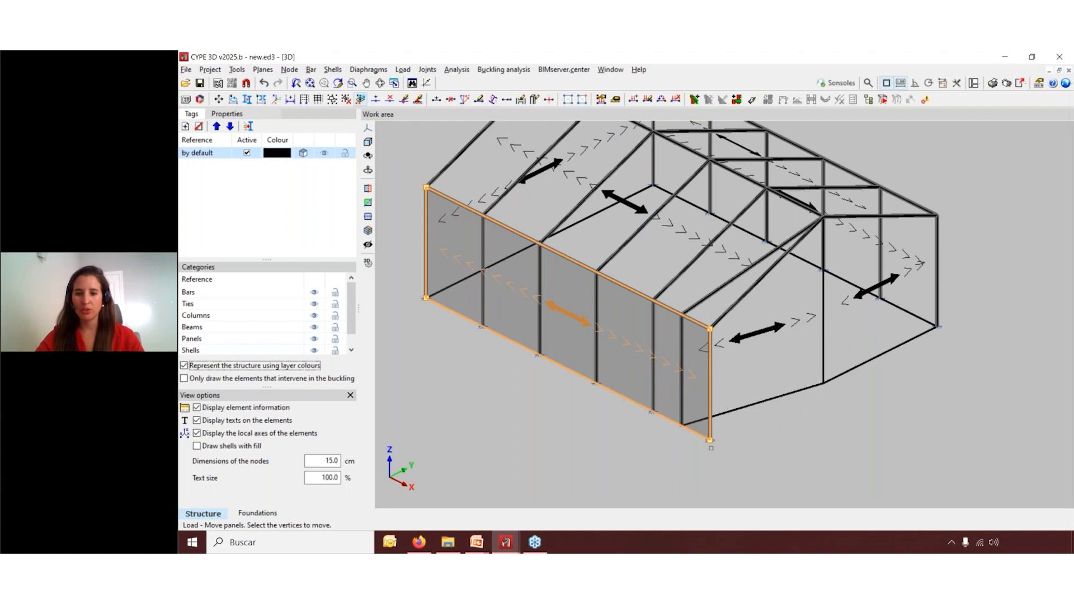
{"action": "right_click", "coordinate": [727, 407]}
{"action": "left_click", "coordinate": [710, 440]}
{"action": "left_click", "coordinate": [683, 425]}
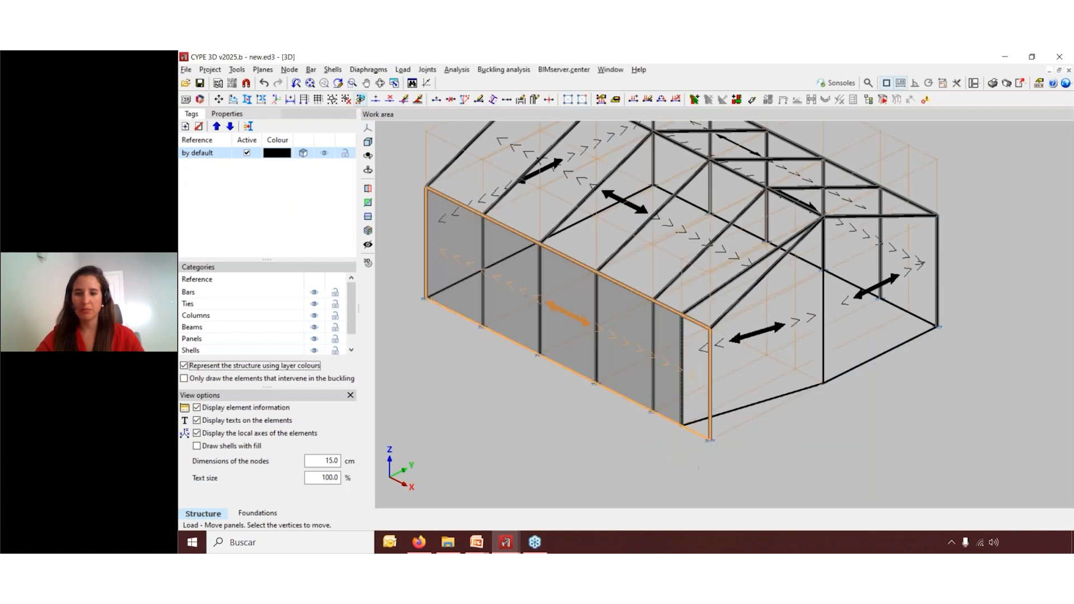
Move the near roof panel's eave corner from the corner column top to the new intermediate column's top
{"action": "left_click", "coordinate": [706, 322]}
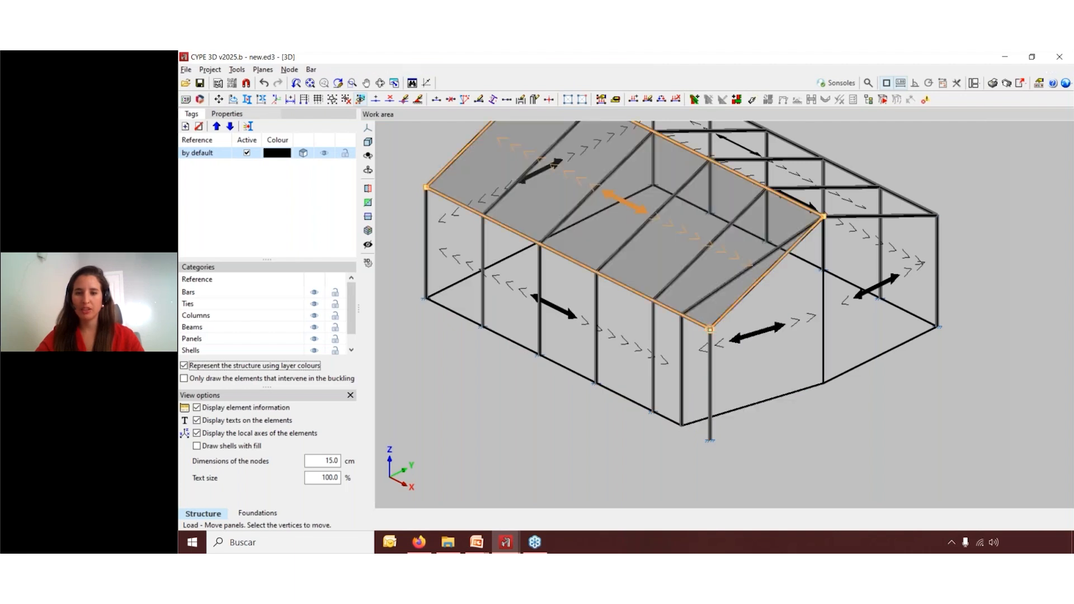
{"action": "left_click", "coordinate": [710, 329]}
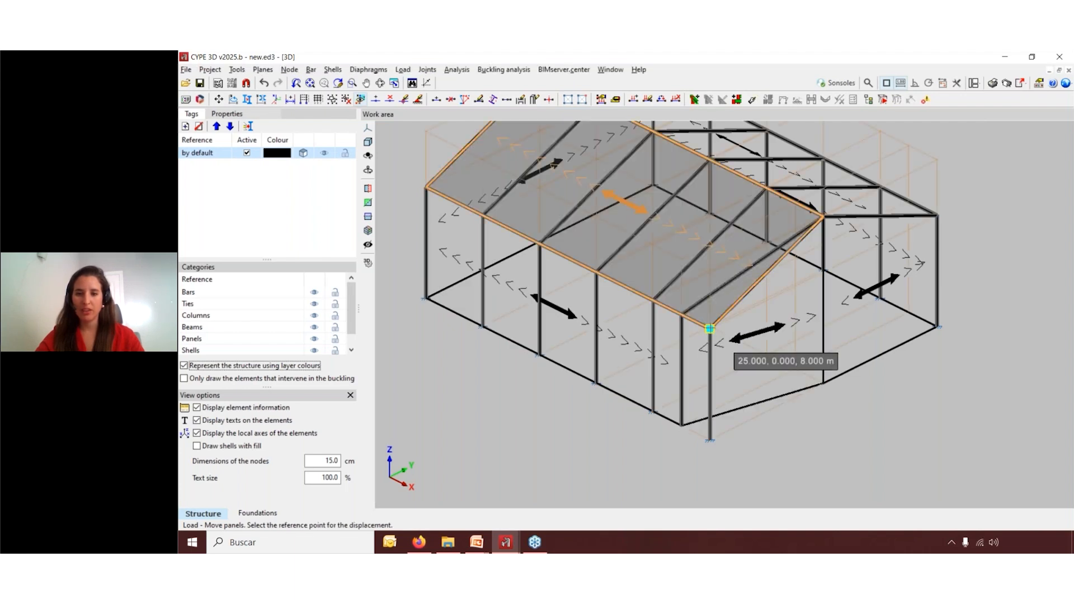
{"action": "left_click", "coordinate": [709, 329]}
{"action": "left_click", "coordinate": [710, 329]}
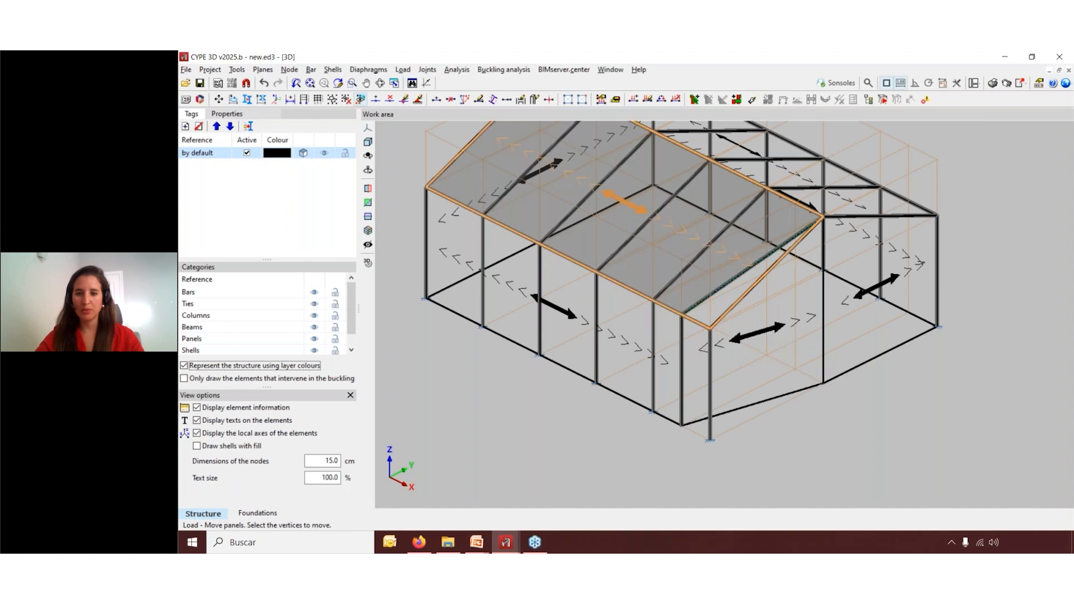
{"action": "right_click", "coordinate": [709, 329]}
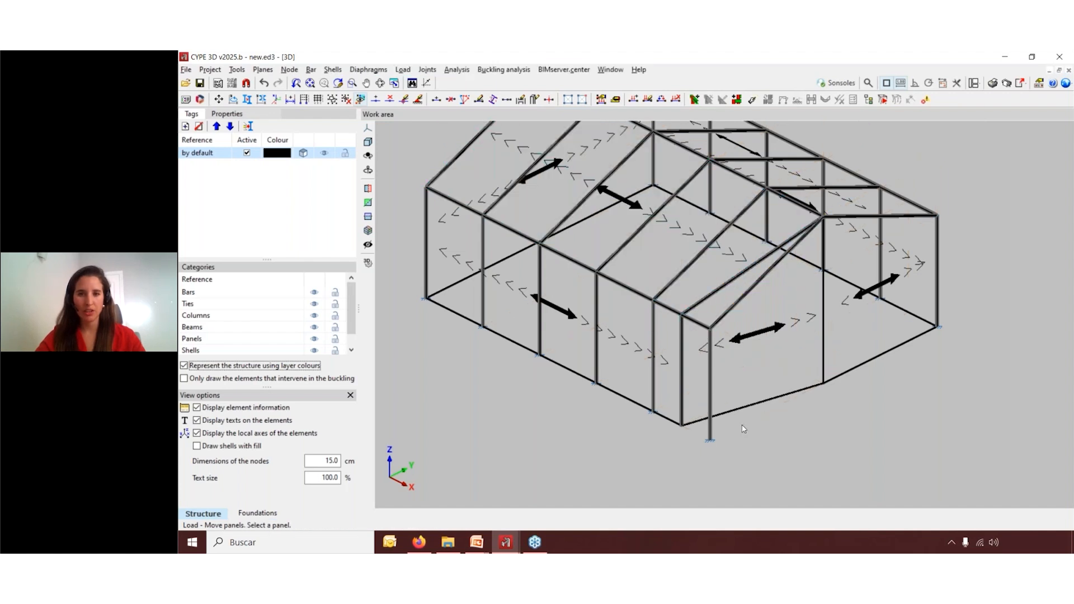
{"action": "scroll", "coordinate": [740, 432], "scroll_direction": "down", "scroll_amount": 1}
{"action": "scroll", "coordinate": [741, 431], "scroll_direction": "down", "scroll_amount": 1}
Display the panels' surface loads with Edit surface loads, inspect them around the moved end corner, and switch to PowerPoint
{"action": "left_click", "coordinate": [457, 69]}
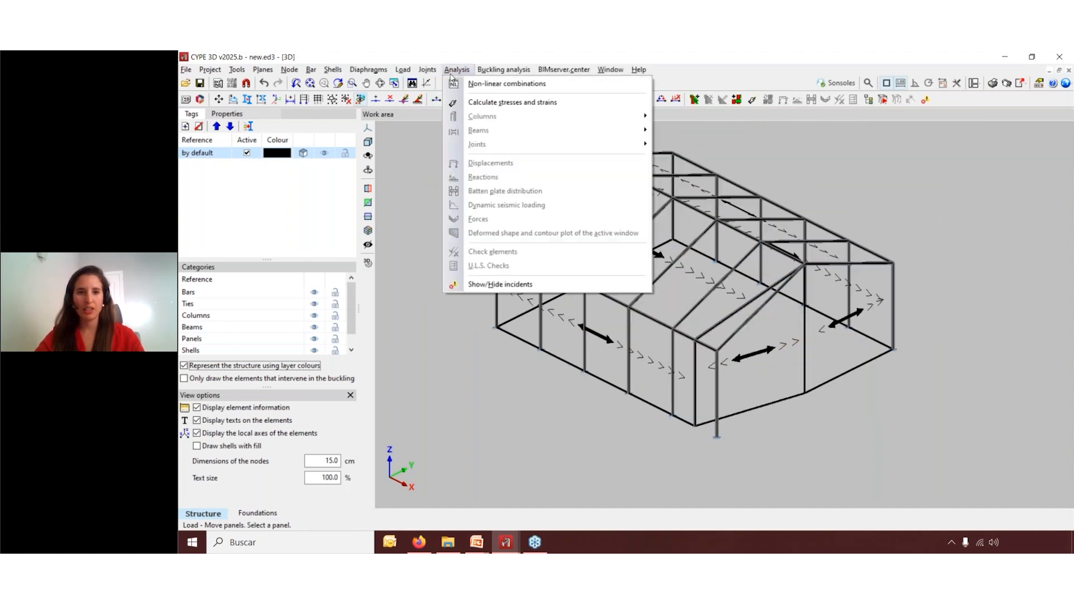
{"action": "left_click", "coordinate": [427, 235]}
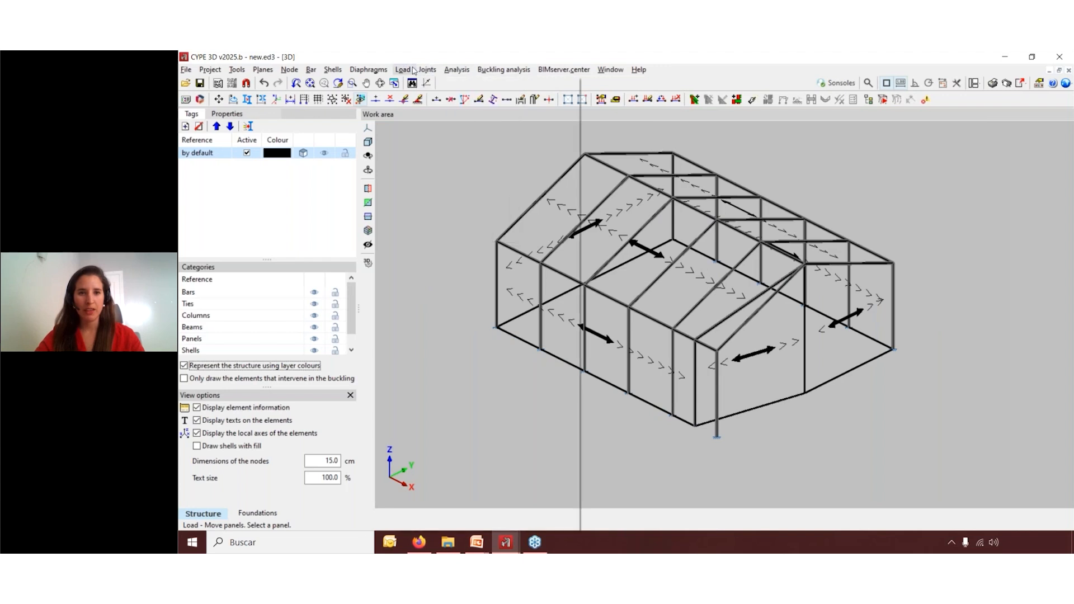
{"action": "left_click", "coordinate": [412, 70]}
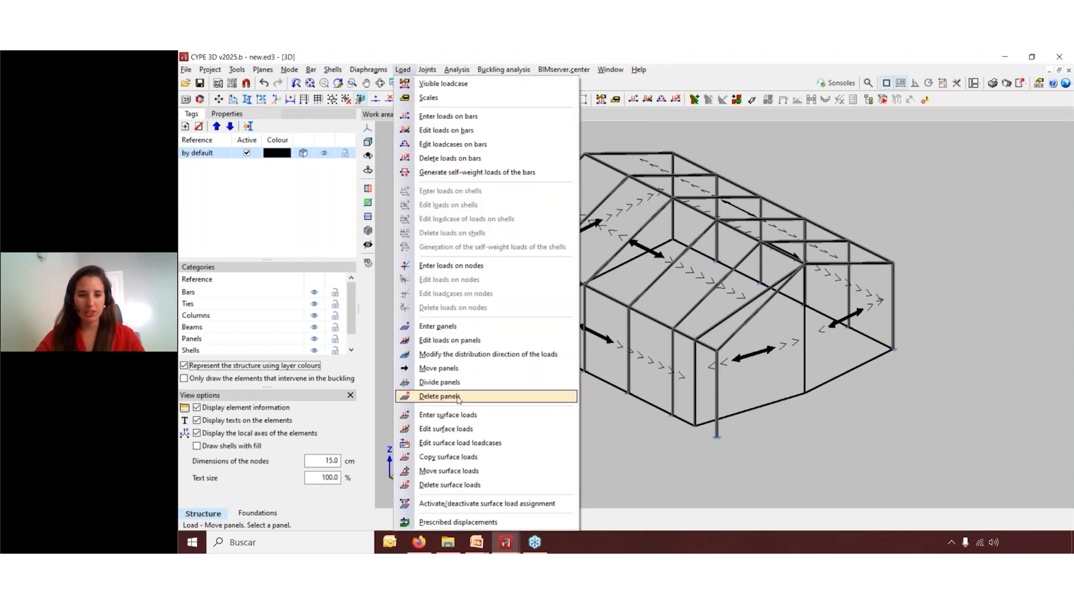
{"action": "left_click", "coordinate": [456, 429]}
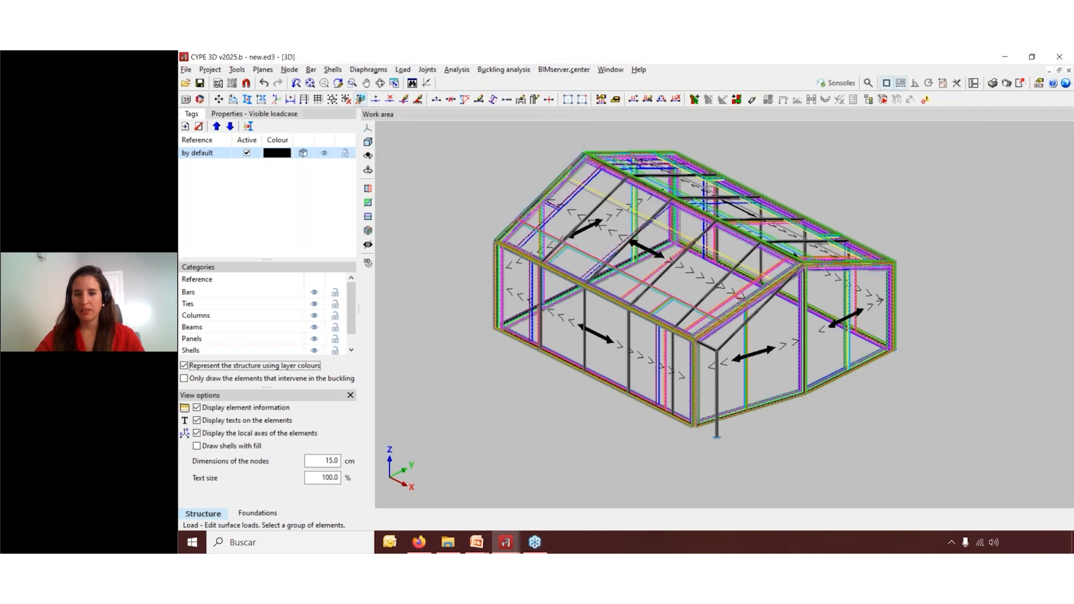
{"action": "scroll", "coordinate": [764, 374], "scroll_direction": "up", "scroll_amount": 3}
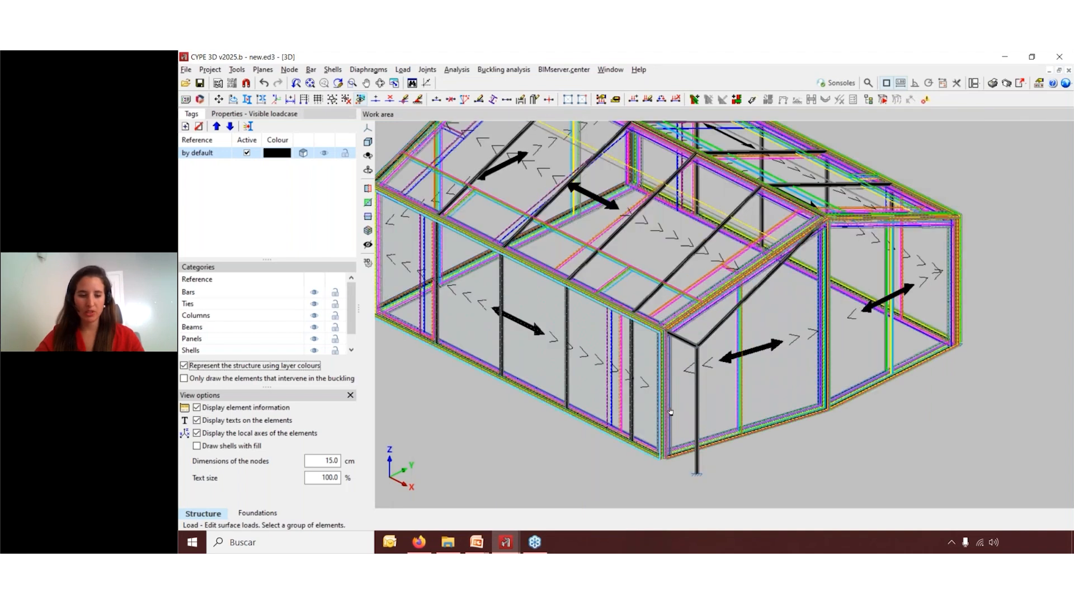
{"action": "scroll", "coordinate": [769, 426], "scroll_direction": "down", "scroll_amount": 3}
{"action": "middle_click_drag", "start_coordinate": [768, 427], "coordinate": [701, 418]}
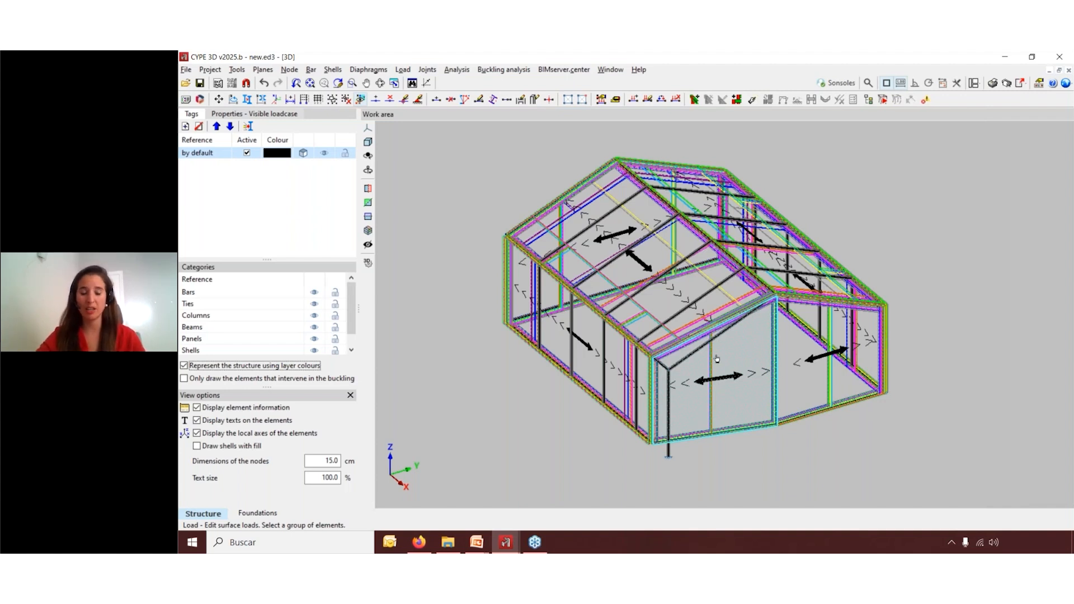
{"action": "scroll", "coordinate": [716, 358], "scroll_direction": "up", "scroll_amount": 1}
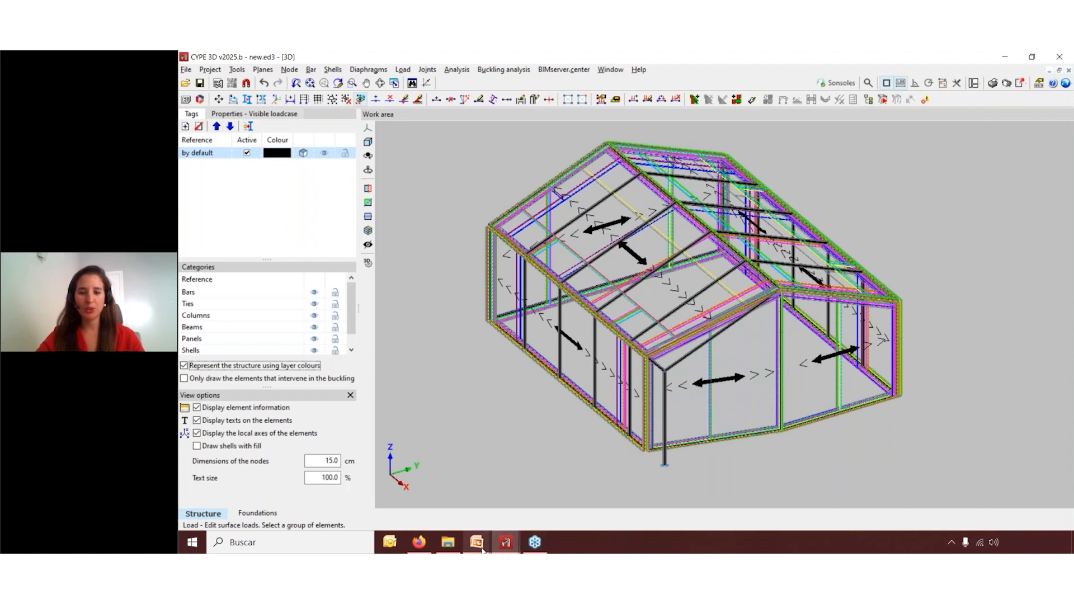
{"action": "left_click", "coordinate": [541, 487]}
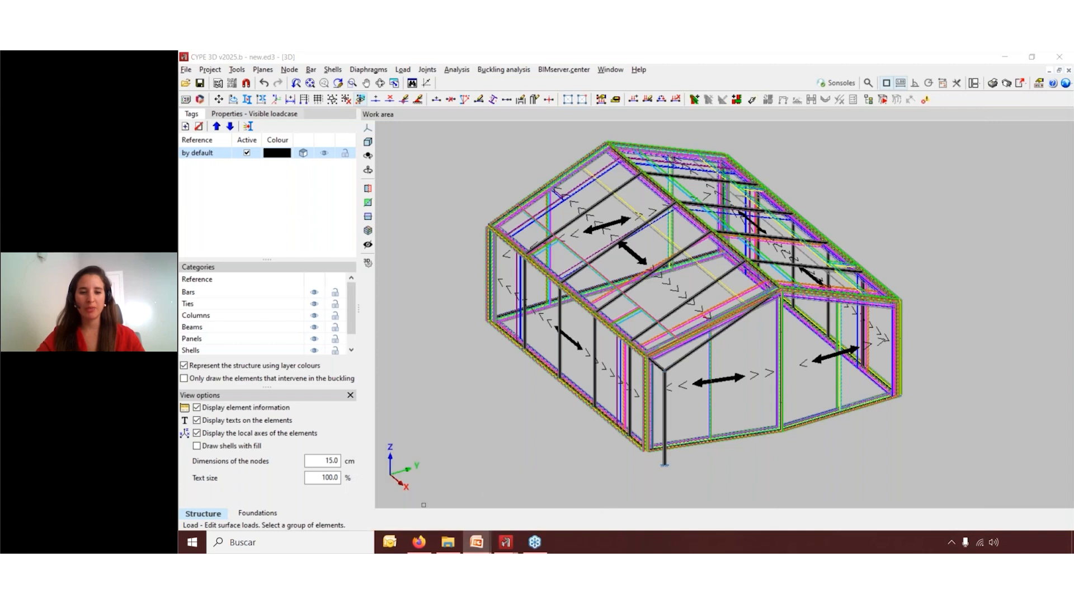
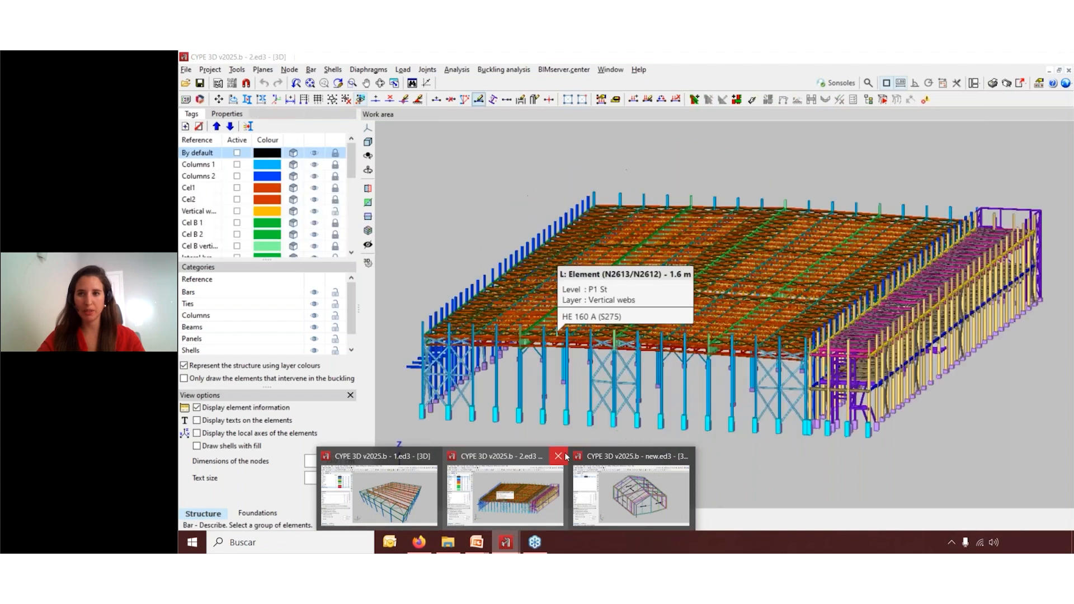
Return to the CYPE 3D window with new.ed3 and open the recently used model 3.ed3 from the Models_ok folder
{"action": "key", "text": "alt+Tab"}
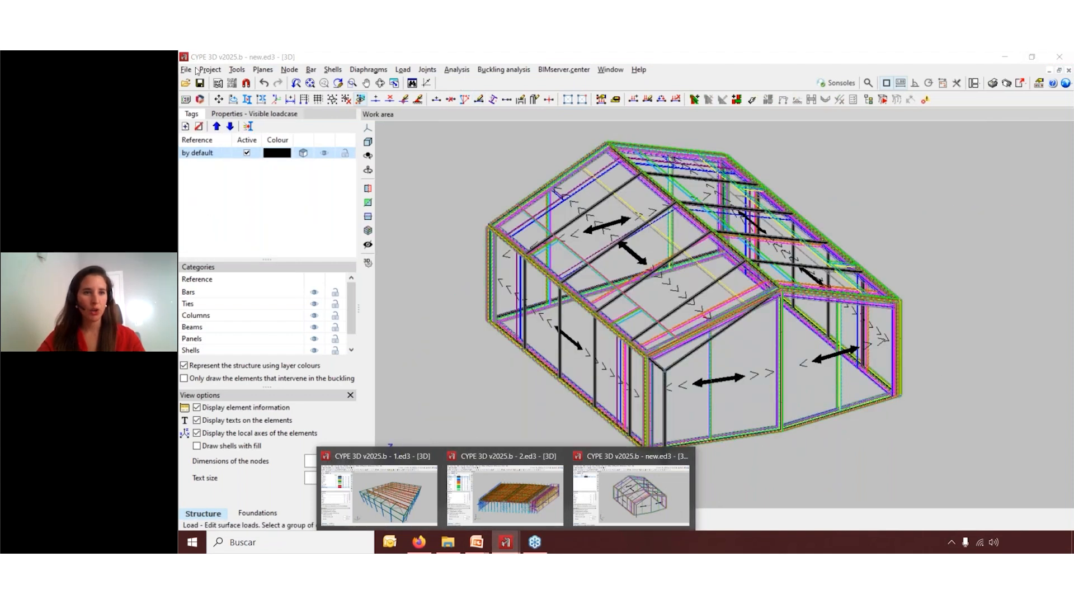
{"action": "left_click", "coordinate": [185, 83]}
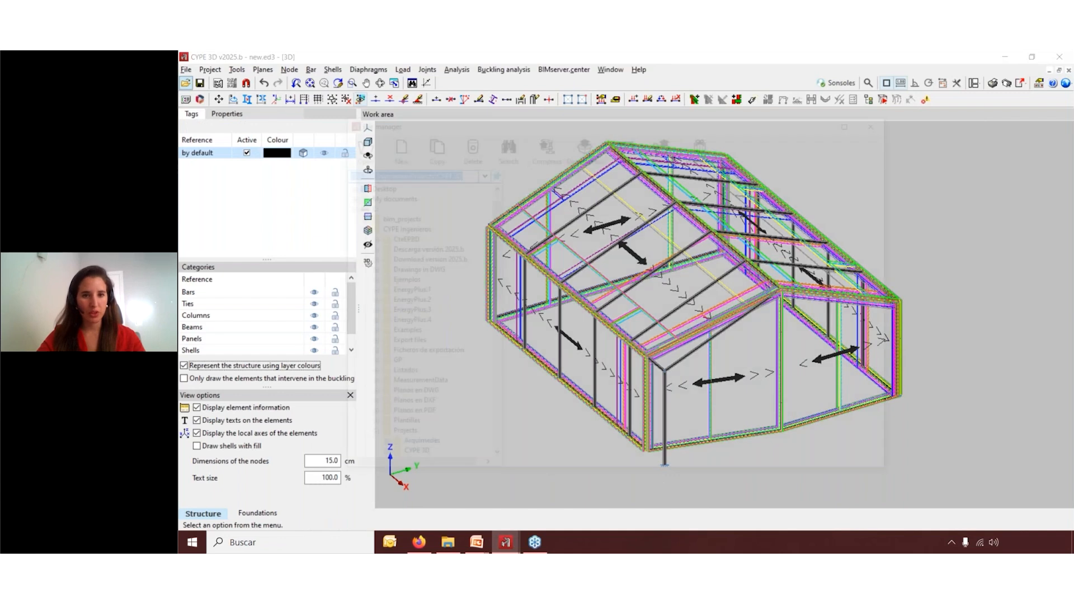
{"action": "left_click", "coordinate": [883, 122]}
{"action": "left_click", "coordinate": [186, 70]}
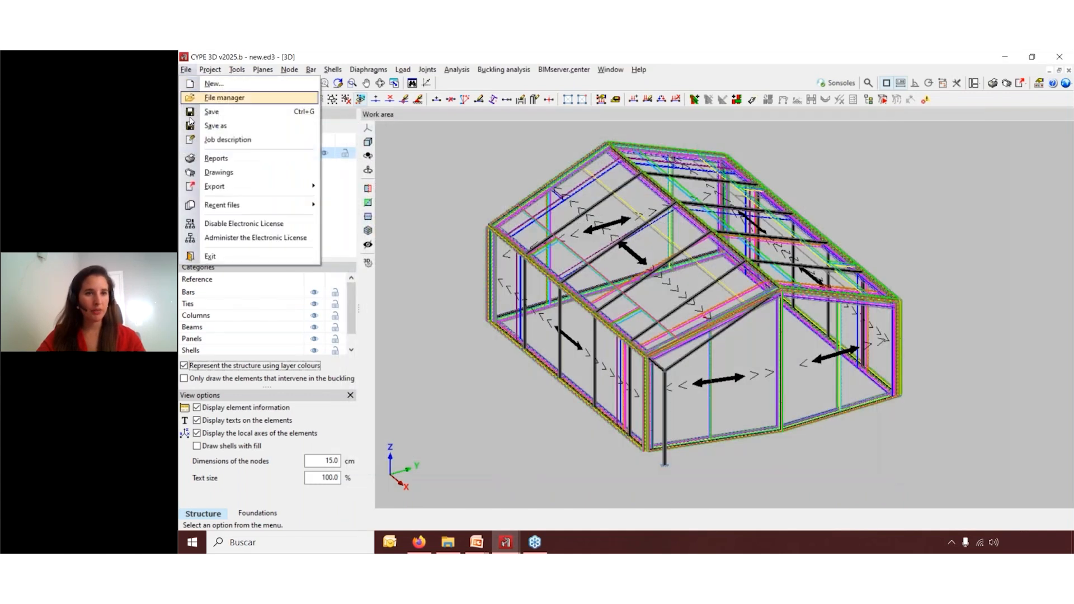
{"action": "mouse_move", "coordinate": [223, 205]}
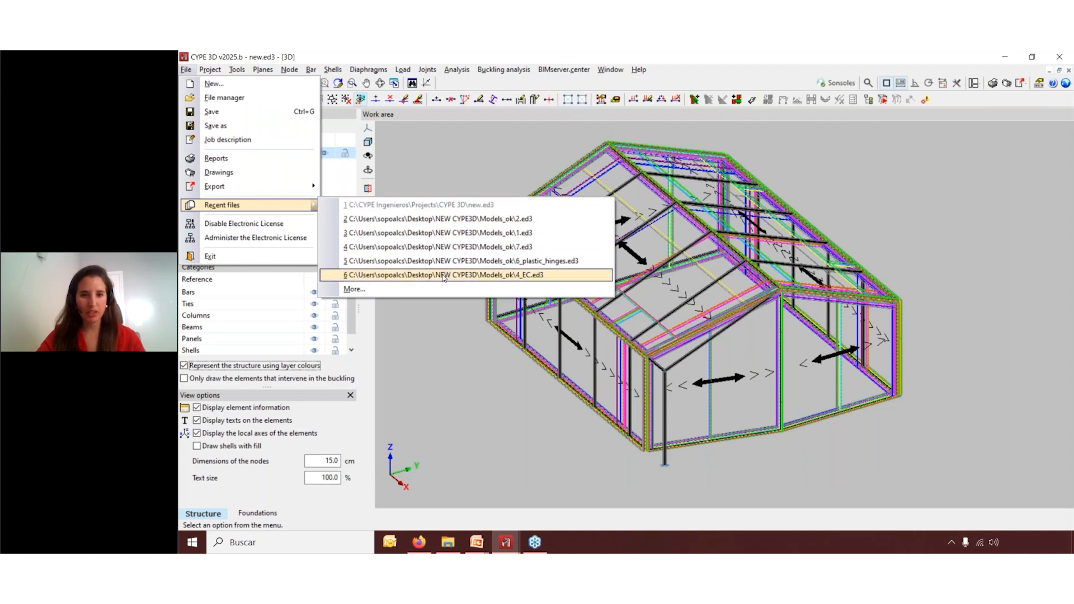
{"action": "left_click", "coordinate": [355, 289]}
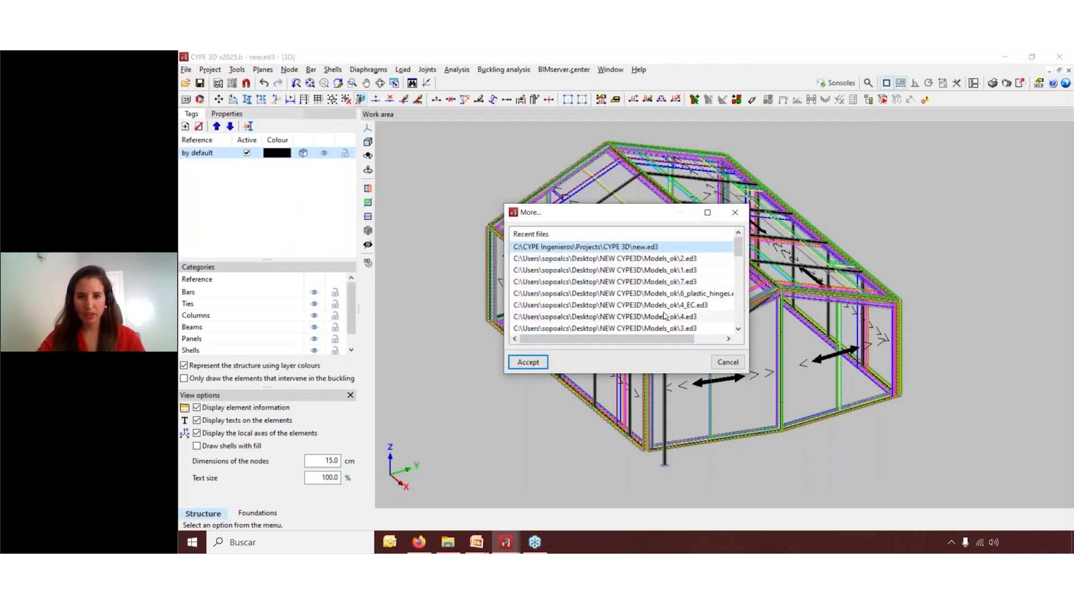
{"action": "scroll", "coordinate": [664, 316], "scroll_direction": "down", "scroll_amount": 2}
{"action": "scroll", "coordinate": [664, 317], "scroll_direction": "up", "scroll_amount": 1}
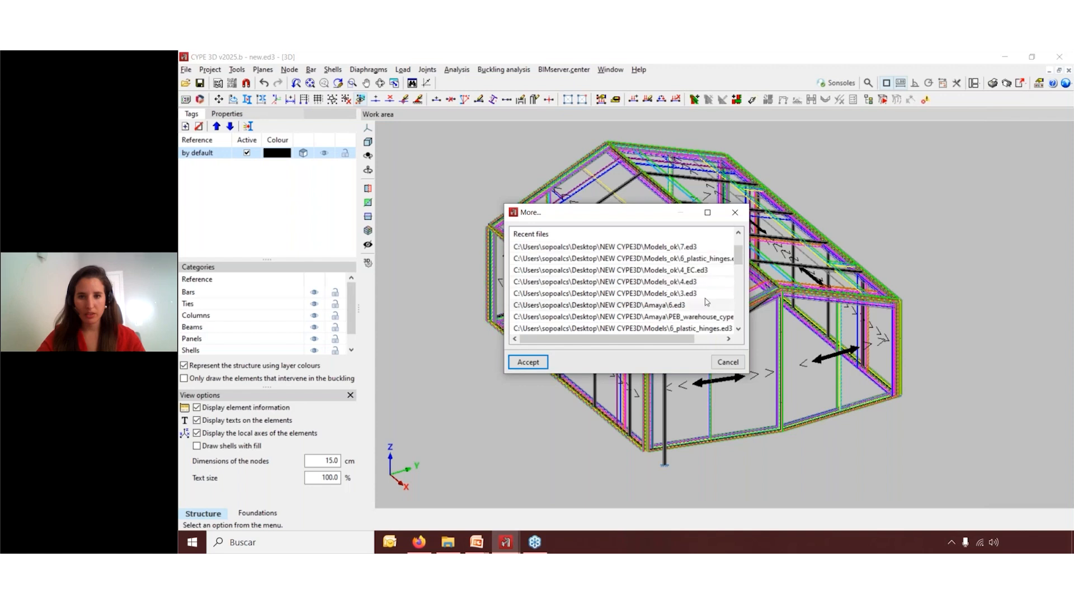
{"action": "left_click", "coordinate": [627, 293]}
{"action": "left_click", "coordinate": [528, 363]}
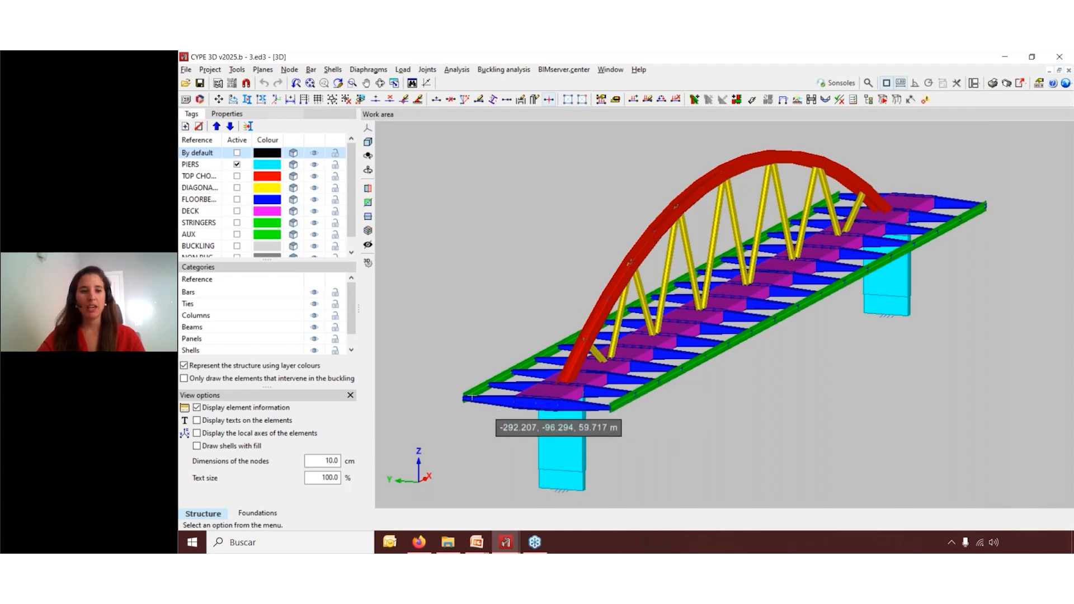
Draw only the elements that intervene in the buckling and start the Buckling modes command
{"action": "left_click", "coordinate": [185, 379]}
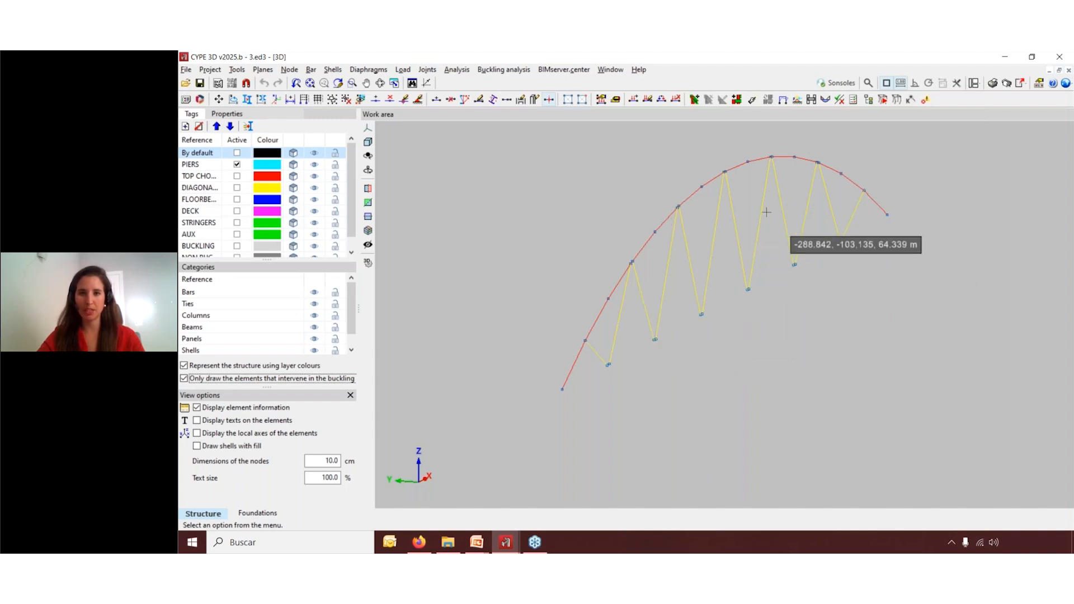
{"action": "left_click", "coordinate": [508, 71]}
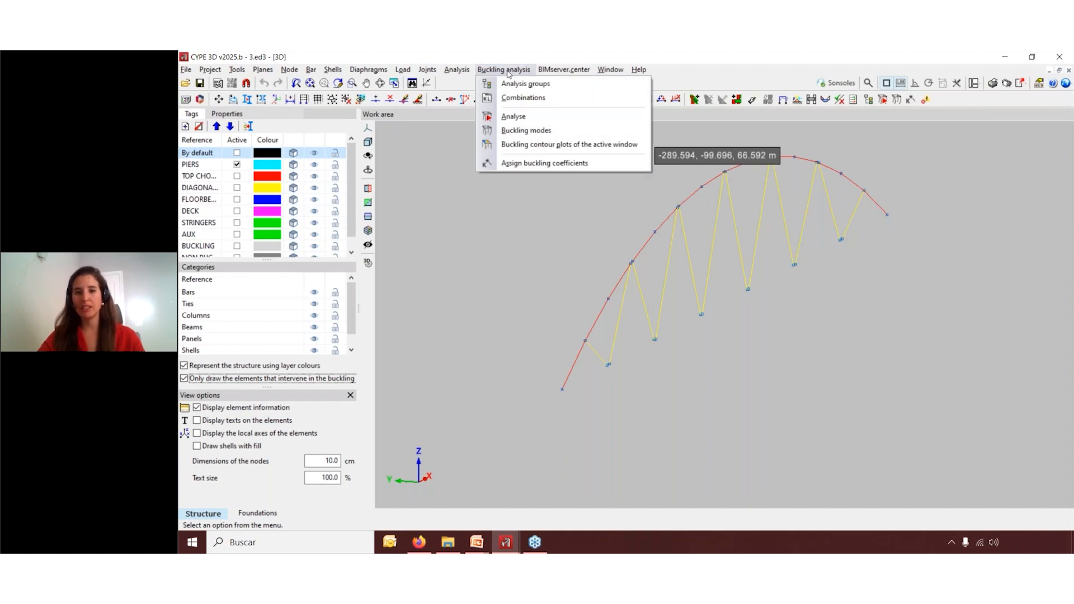
{"action": "left_click", "coordinate": [519, 133]}
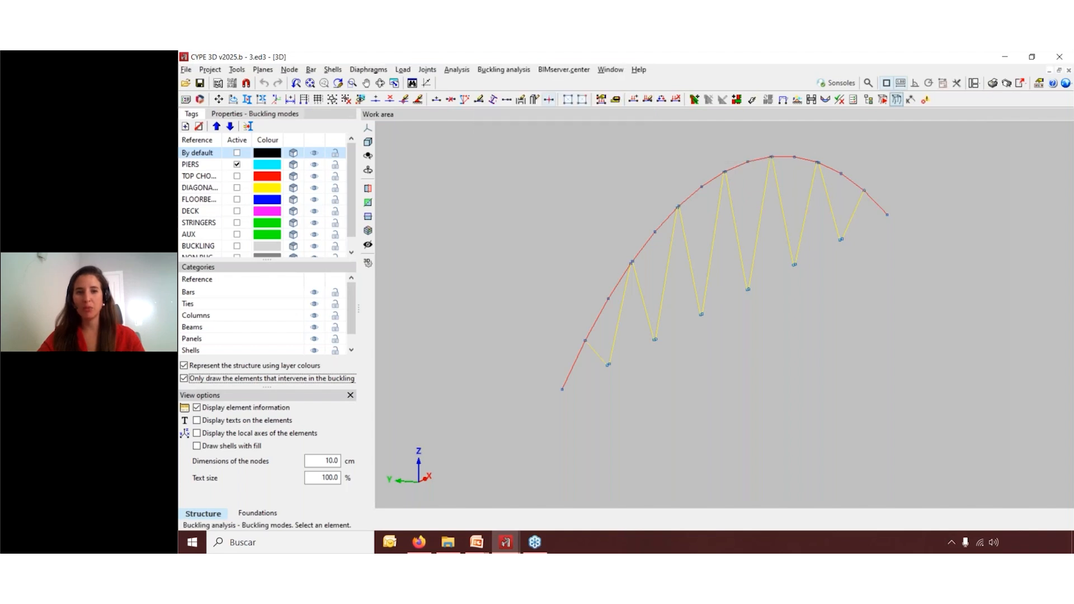
Display the first buckling mode's deformed shape at a scale of 10 and inspect the buckling information of the arch's bracing bars
{"action": "left_click", "coordinate": [199, 158]}
{"action": "left_click_drag", "start_coordinate": [329, 157], "coordinate": [376, 156]}
{"action": "type", "text": "10"}
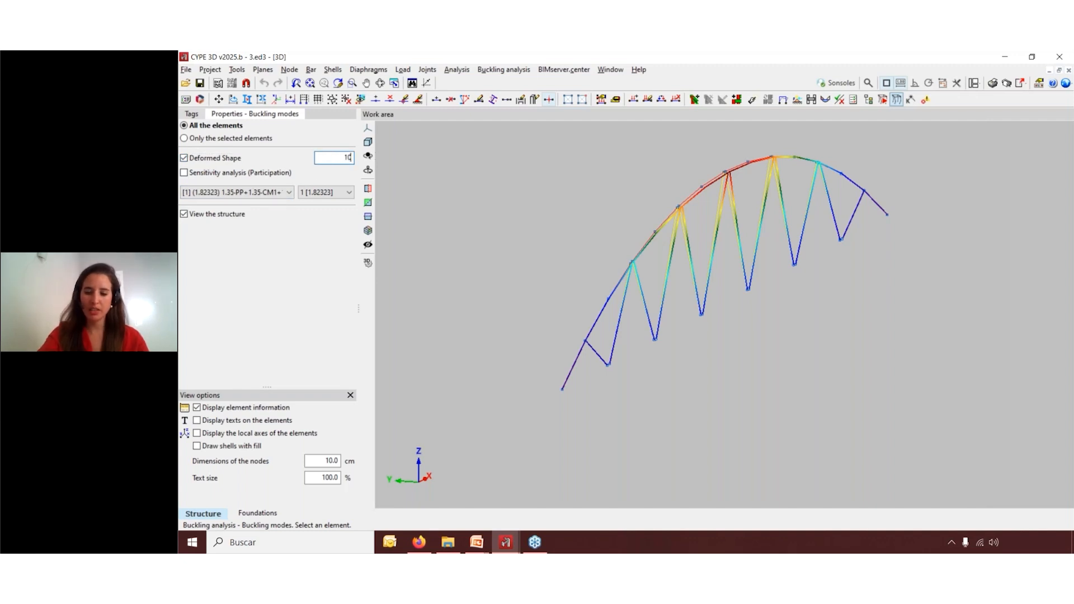
{"action": "key", "text": "Tab"}
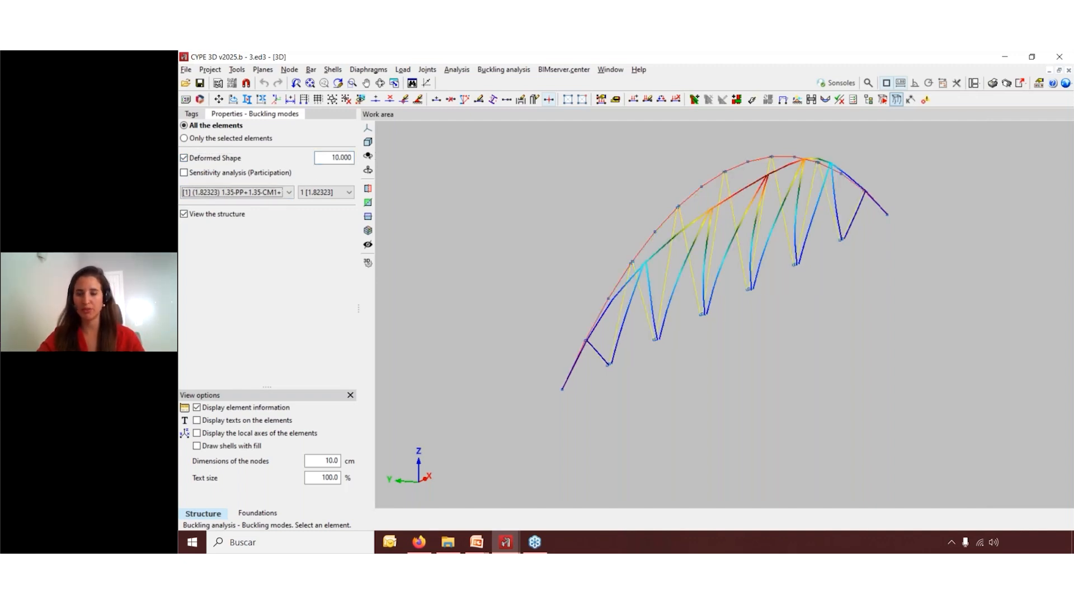
{"action": "mouse_move", "coordinate": [706, 284]}
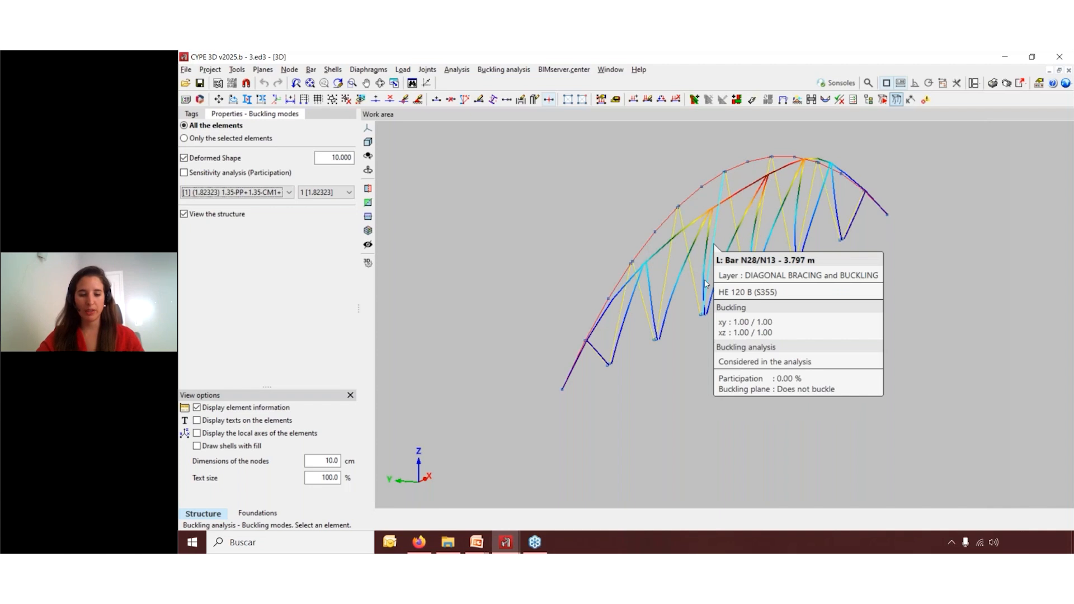
{"action": "middle_click_drag", "start_coordinate": [706, 284], "coordinate": [723, 281], "text": "shift"}
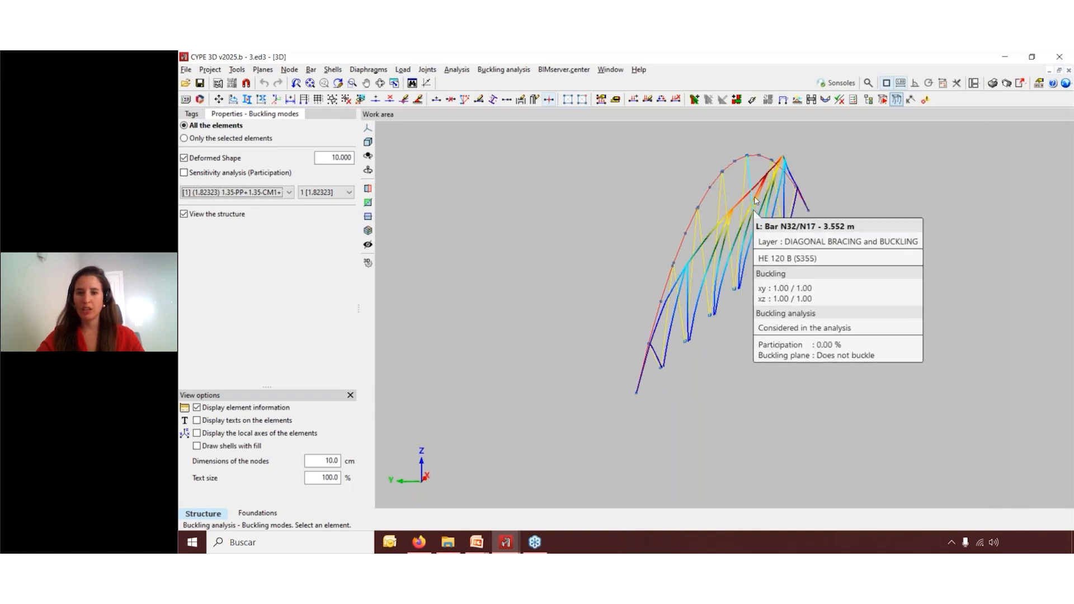
{"action": "mouse_move", "coordinate": [718, 188]}
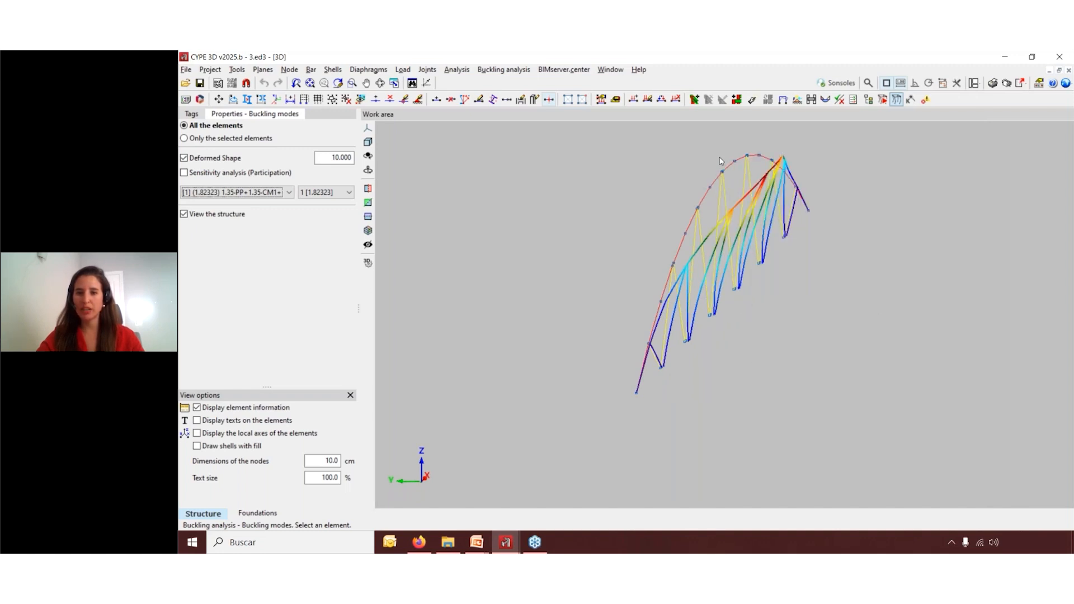
{"action": "mouse_move", "coordinate": [769, 181]}
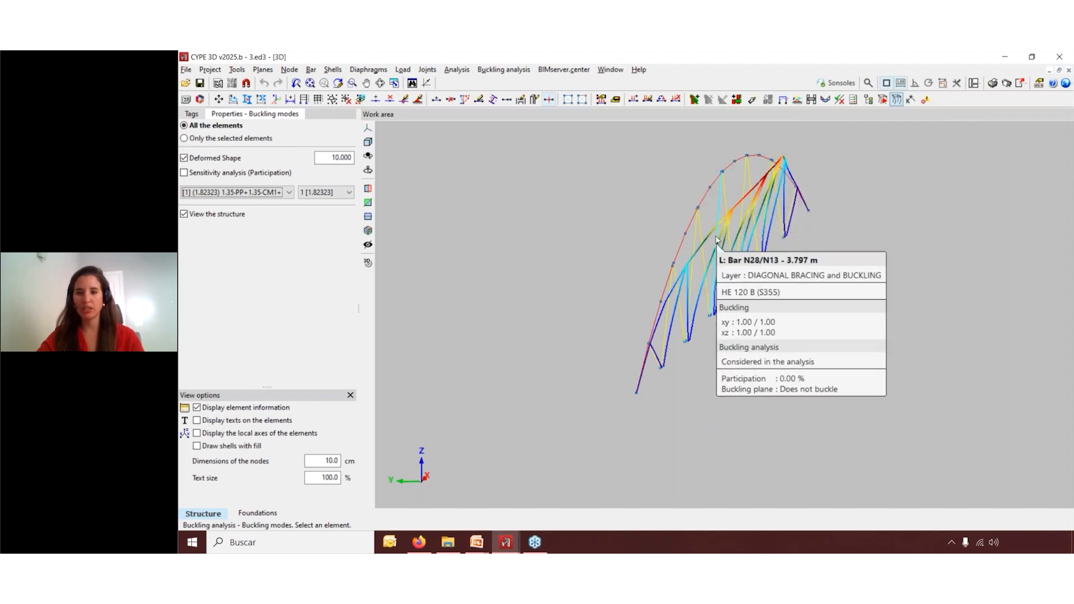
View the deformed shapes of buckling modes 2 and 3 for the first combination, and turn the deformed shape off
{"action": "left_click", "coordinate": [339, 194]}
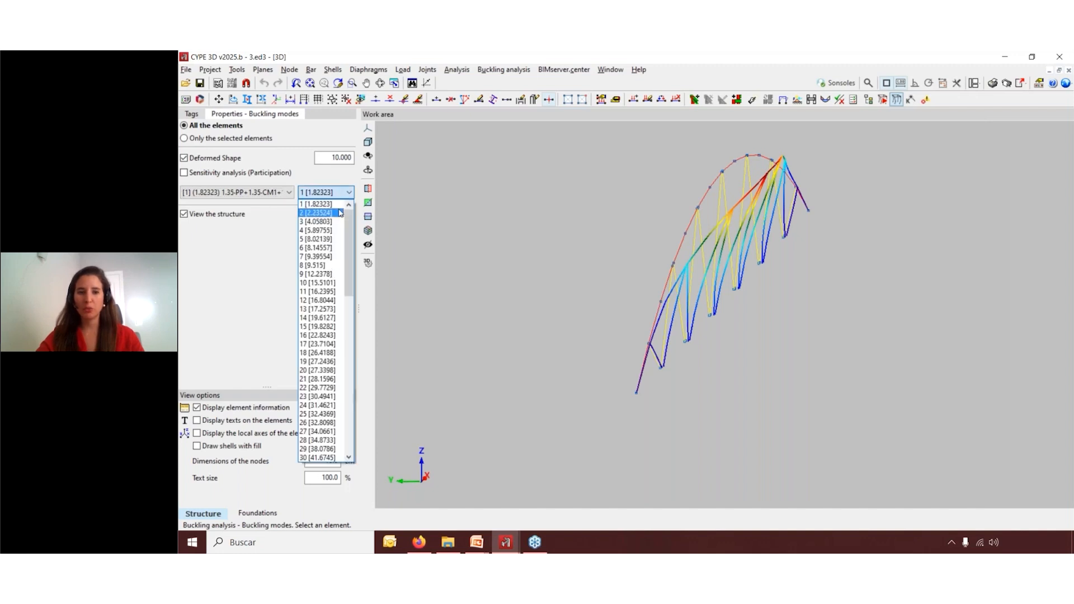
{"action": "left_click", "coordinate": [341, 213]}
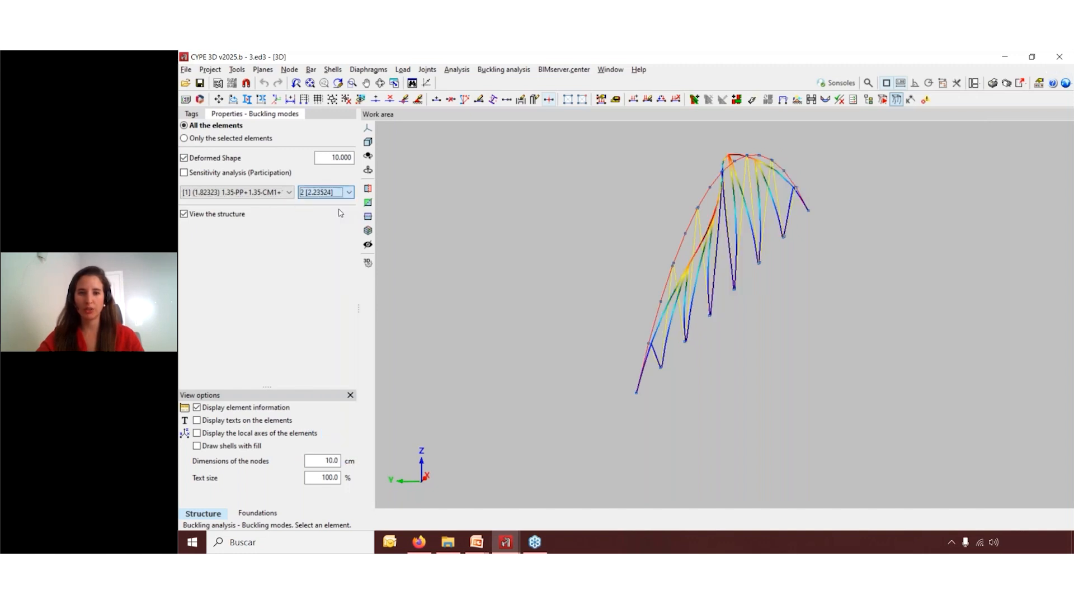
{"action": "left_click", "coordinate": [345, 192]}
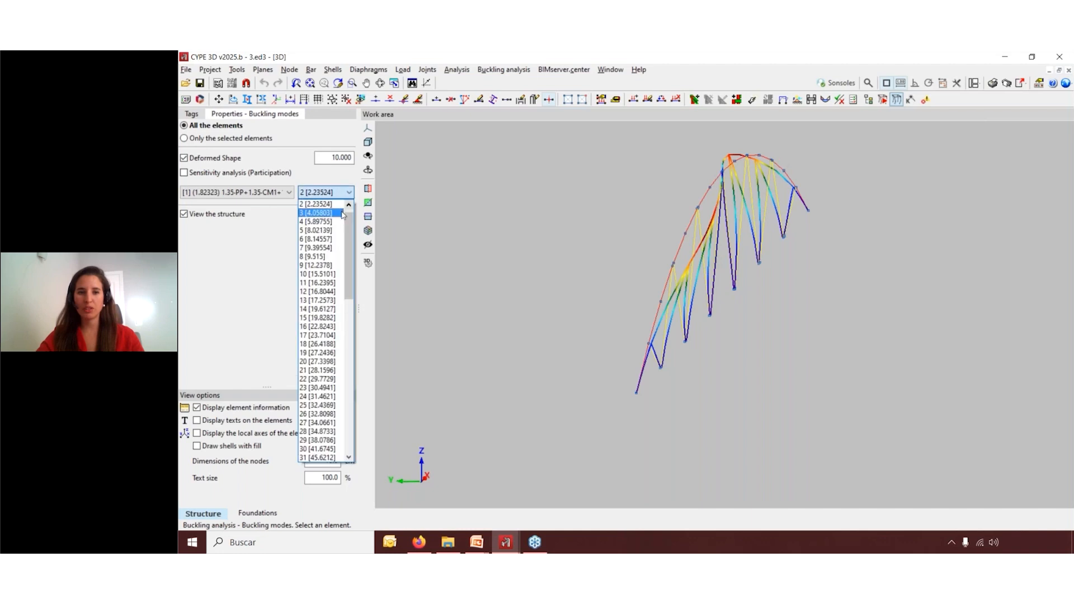
{"action": "left_click", "coordinate": [340, 213]}
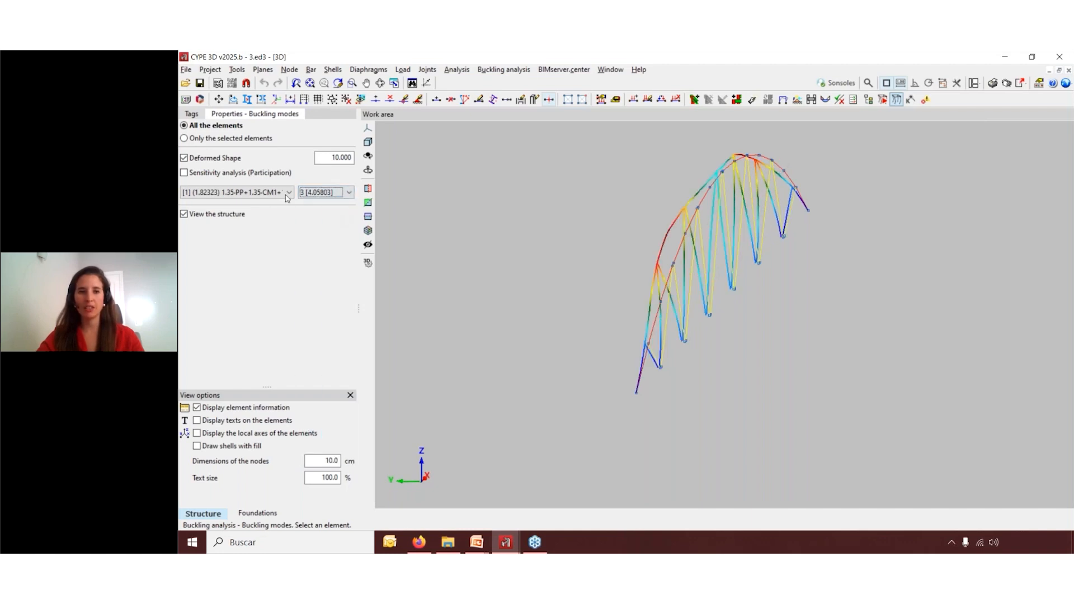
{"action": "left_click", "coordinate": [187, 160]}
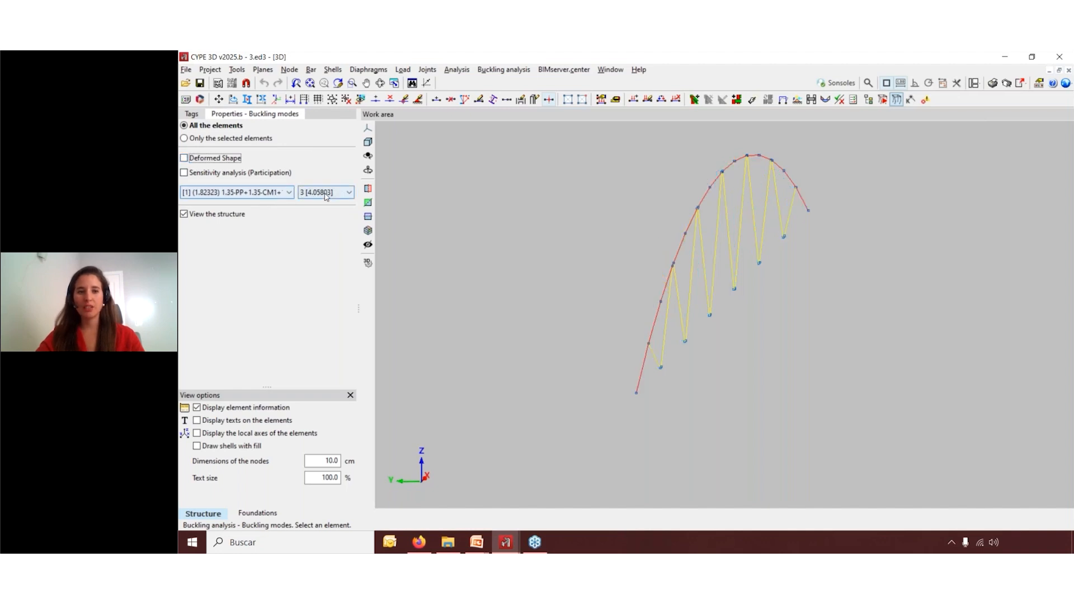
Review the load combinations offered for the buckling modes and go to the buckling analysis combinations
{"action": "left_click", "coordinate": [281, 196]}
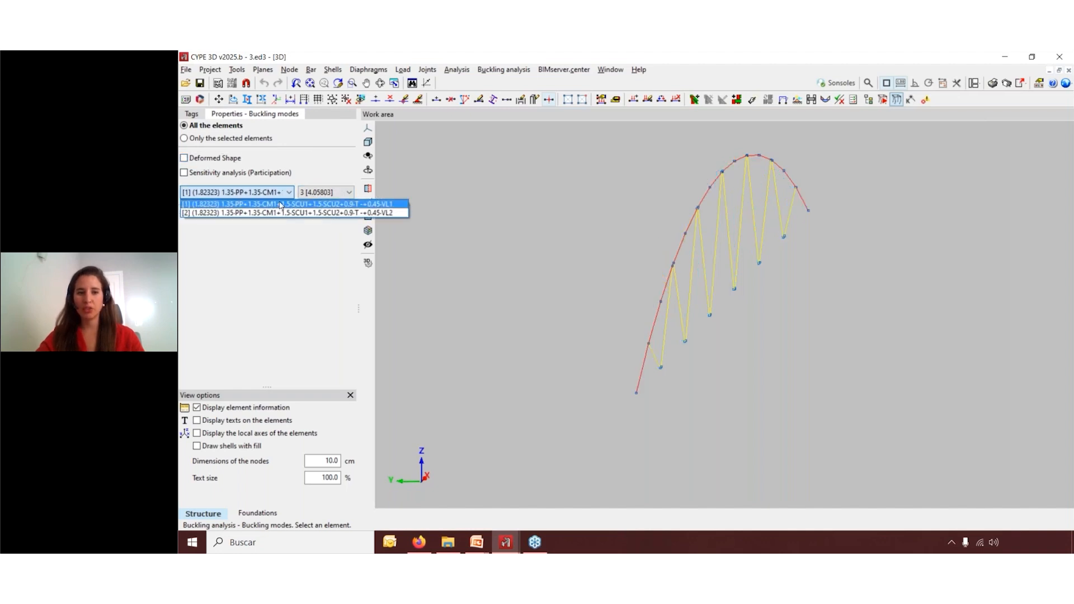
{"action": "left_click", "coordinate": [495, 72]}
{"action": "left_click", "coordinate": [495, 73]}
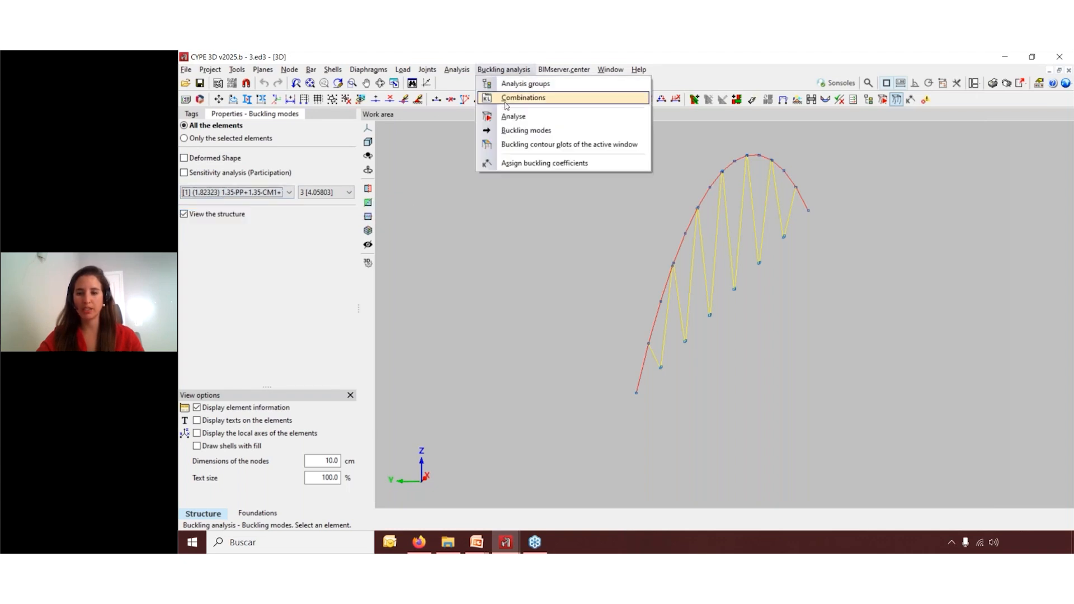
Review the buckling combinations and their loadcase factors, and leave them as they are
{"action": "left_click", "coordinate": [506, 100]}
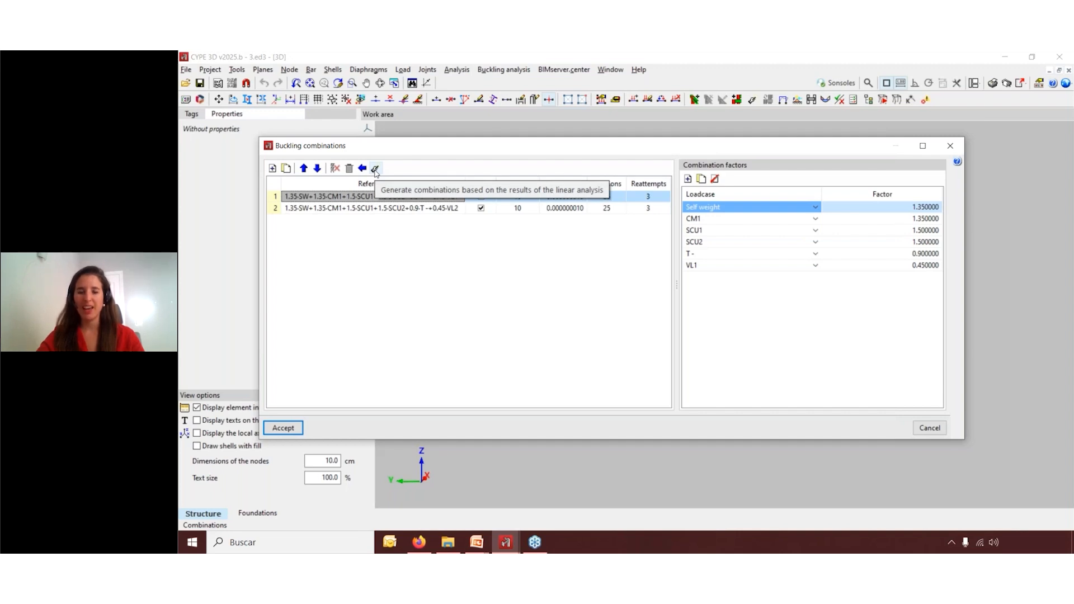
{"action": "left_click", "coordinate": [952, 147]}
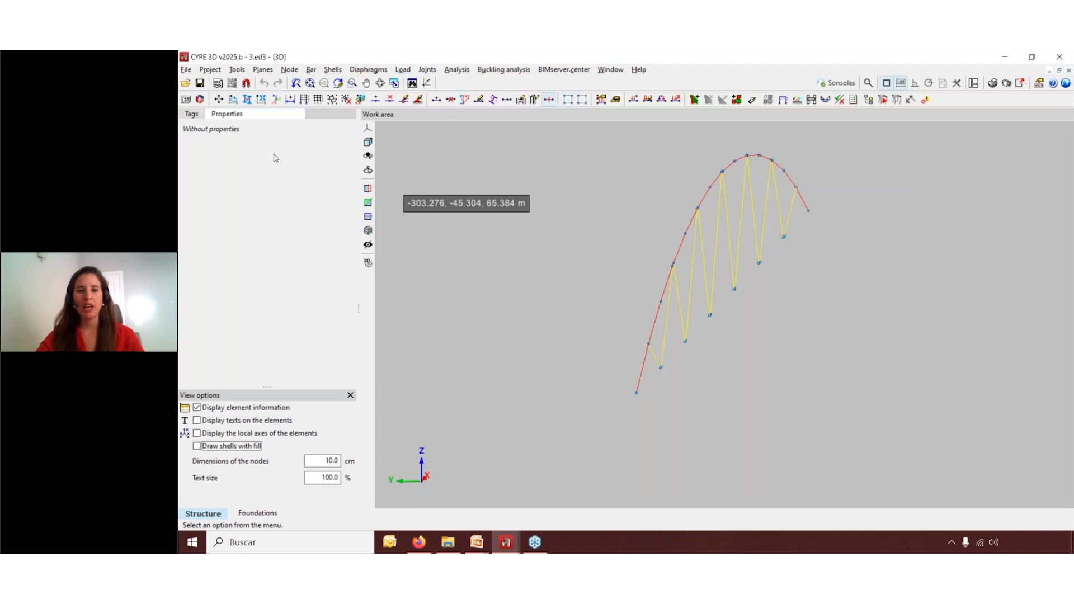
Show the buckling modes and choose mode 1 [1.82323] for the first combination
{"action": "left_click", "coordinate": [504, 70]}
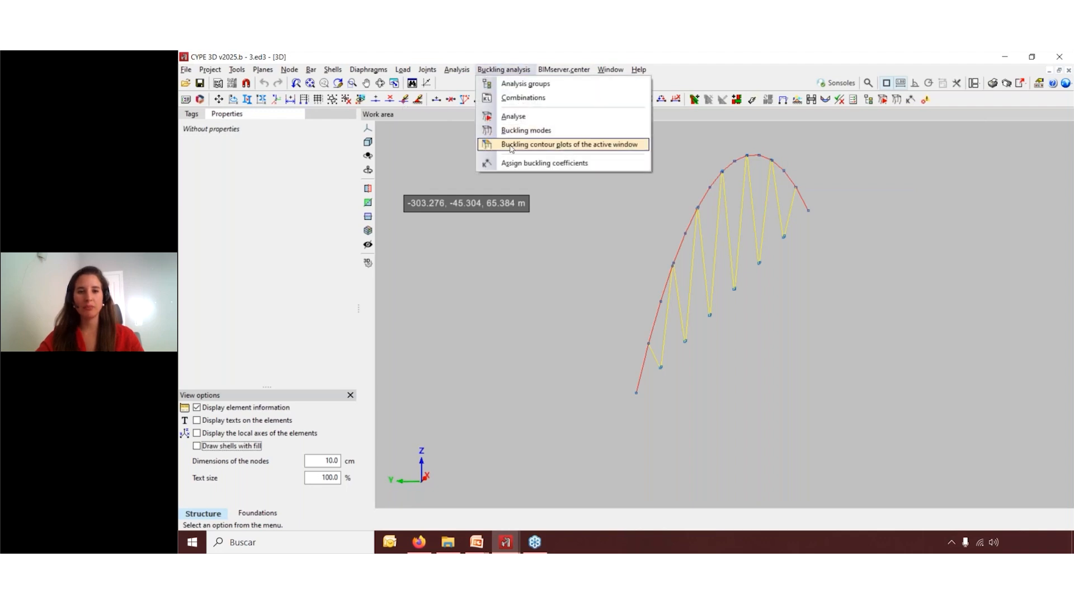
{"action": "left_click", "coordinate": [520, 130]}
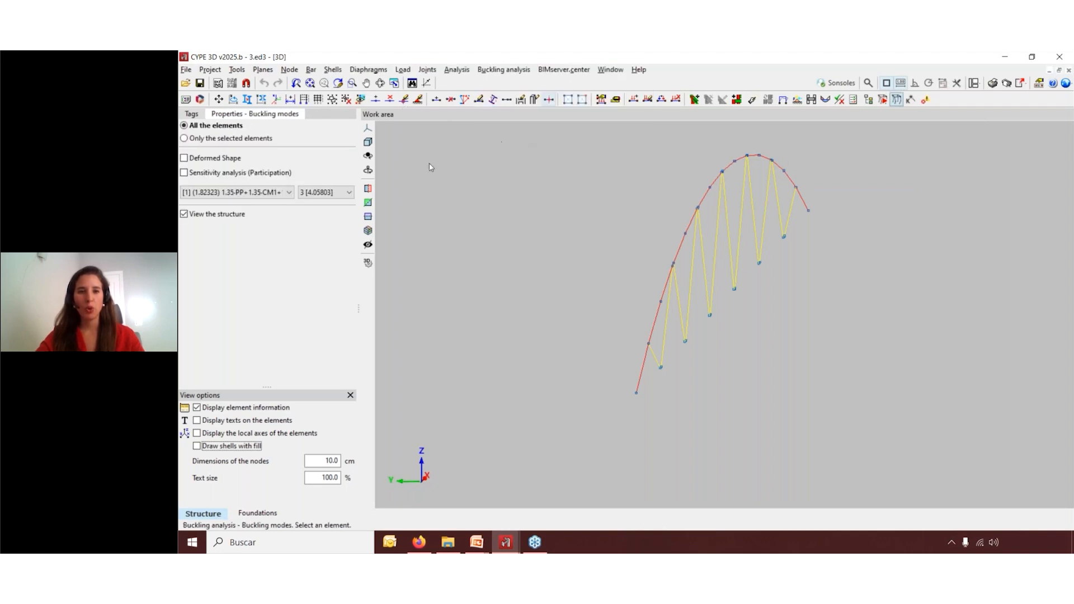
{"action": "left_click", "coordinate": [316, 193]}
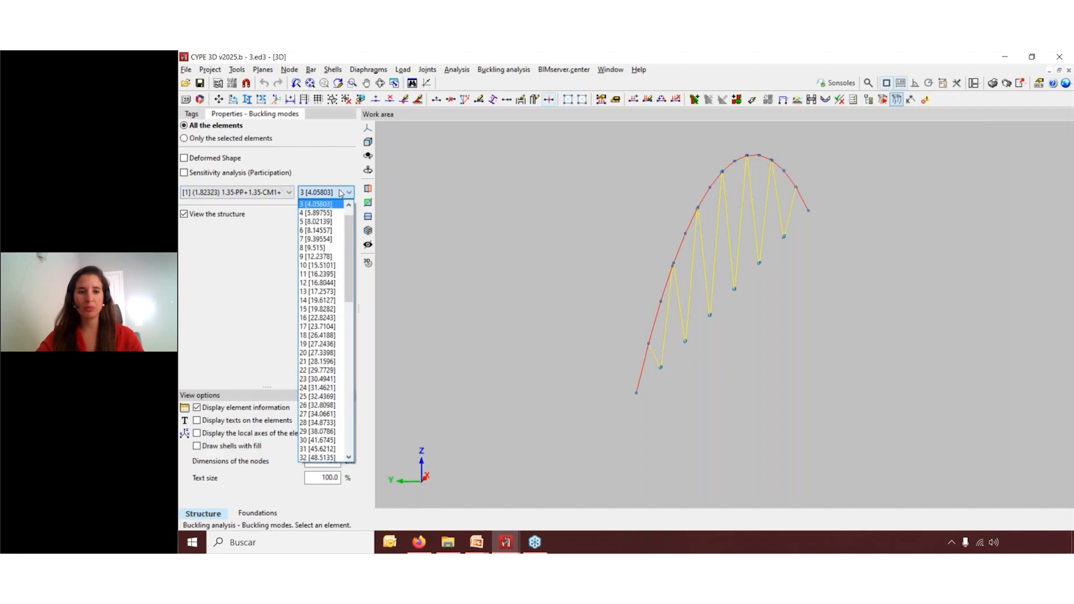
{"action": "left_click_drag", "start_coordinate": [350, 243], "coordinate": [353, 227]}
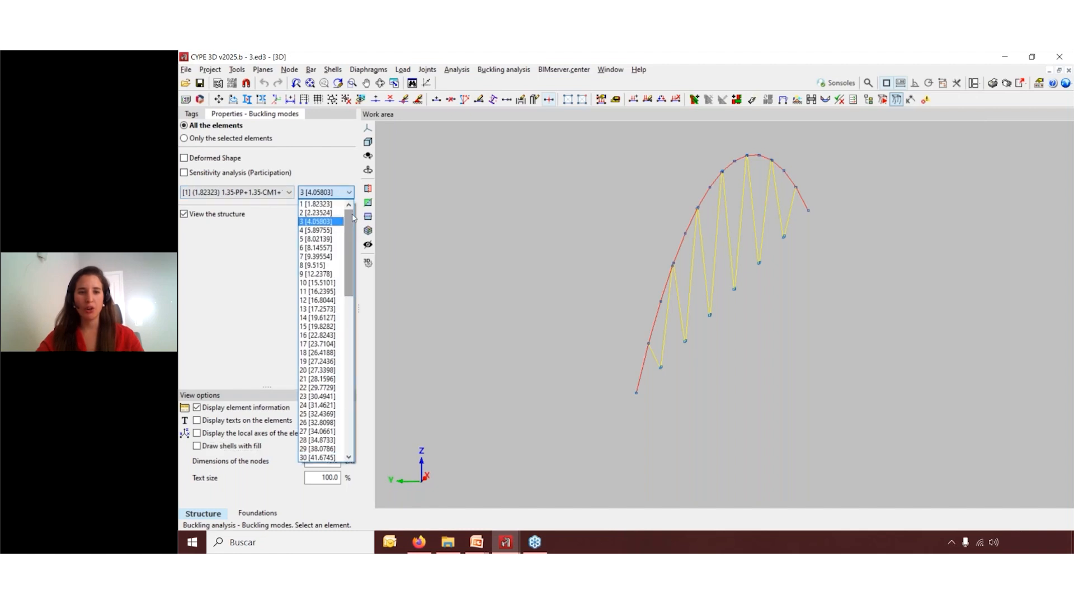
{"action": "left_click", "coordinate": [318, 207]}
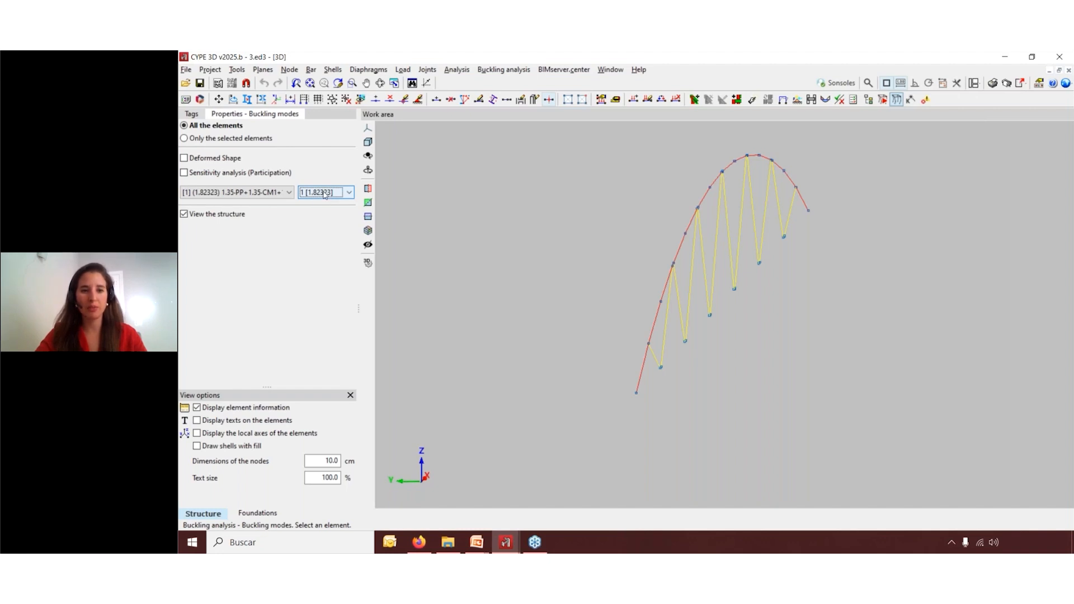
{"action": "left_click", "coordinate": [289, 192]}
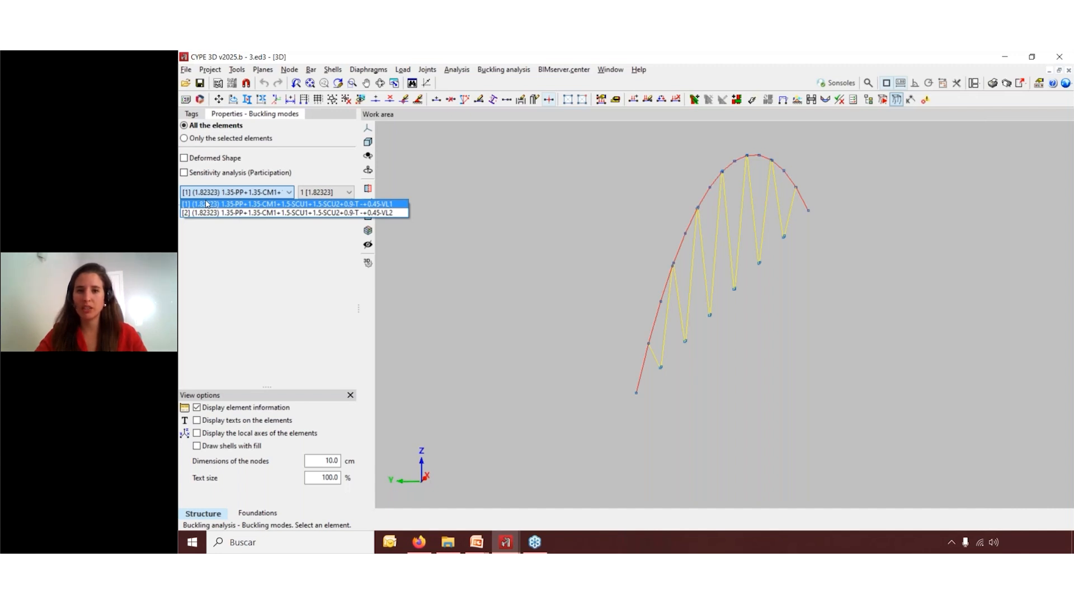
Start the bar Buckling command and check the xy and xz buckling coefficients of a top chord bar
{"action": "left_click", "coordinate": [505, 73]}
{"action": "left_click", "coordinate": [505, 71]}
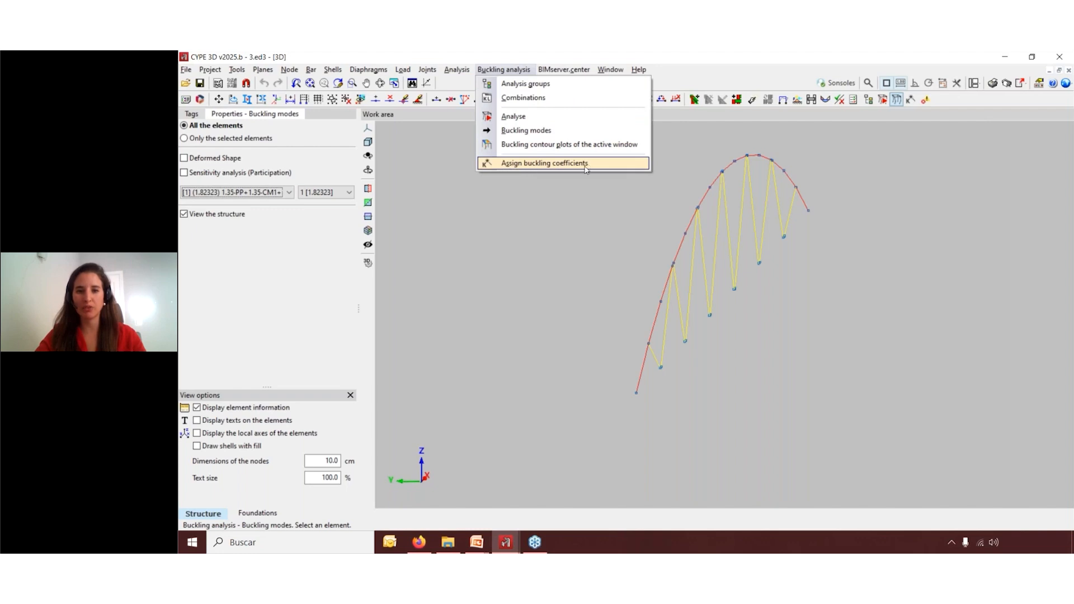
{"action": "left_click", "coordinate": [289, 69]}
{"action": "left_click", "coordinate": [191, 114]}
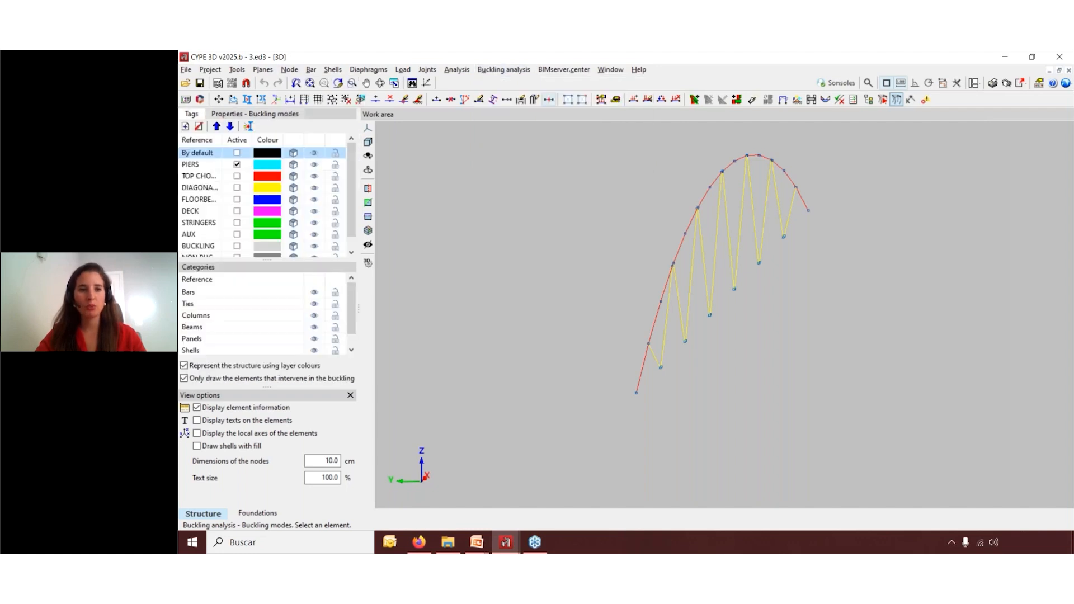
{"action": "left_click", "coordinate": [311, 70]}
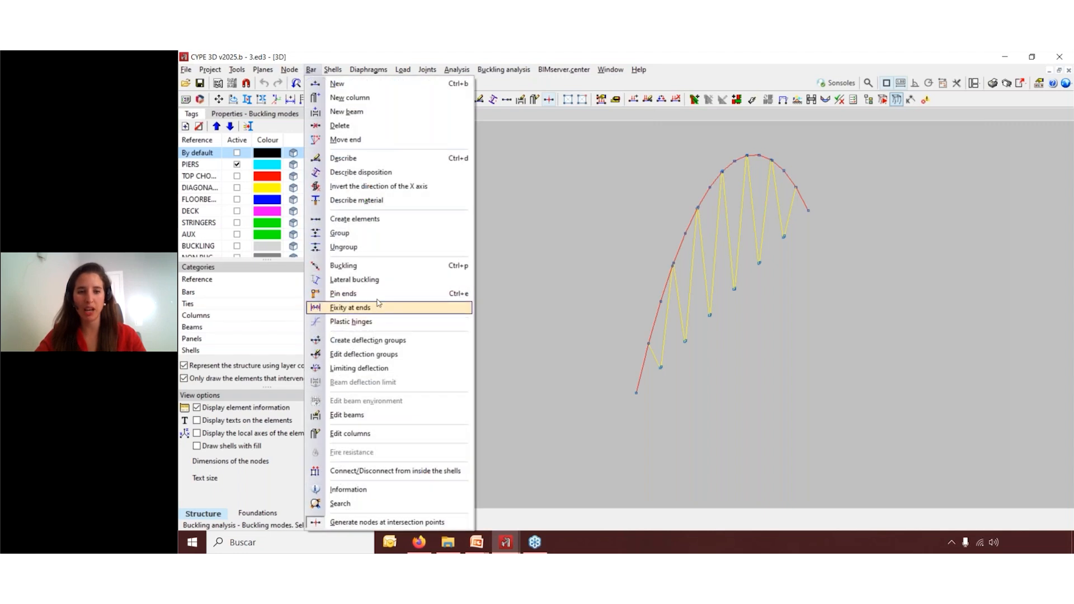
{"action": "left_click", "coordinate": [371, 267]}
{"action": "mouse_move", "coordinate": [642, 367]}
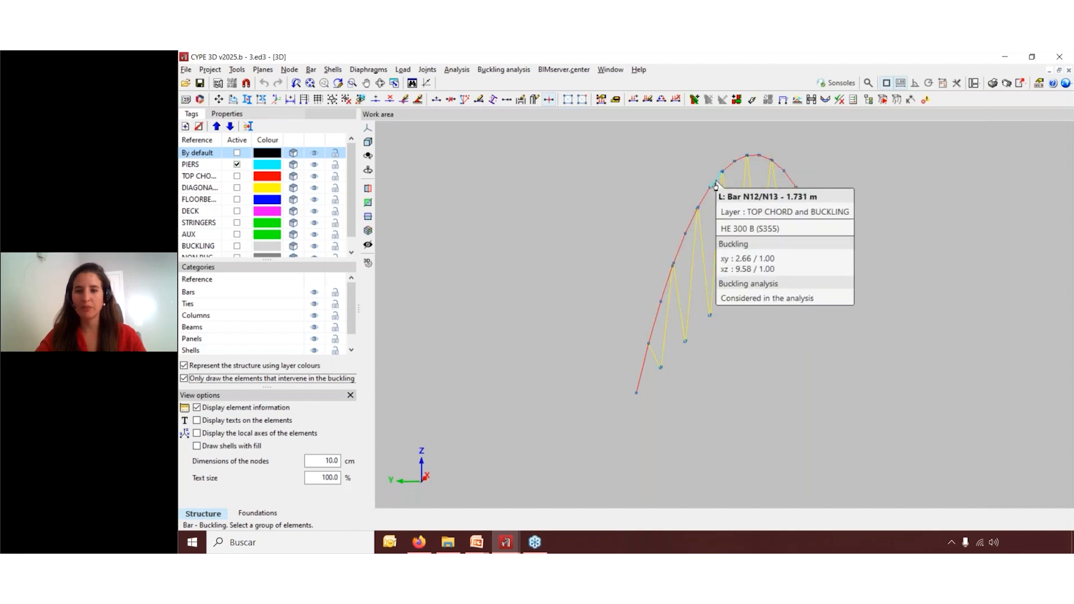
{"action": "left_click", "coordinate": [256, 113]}
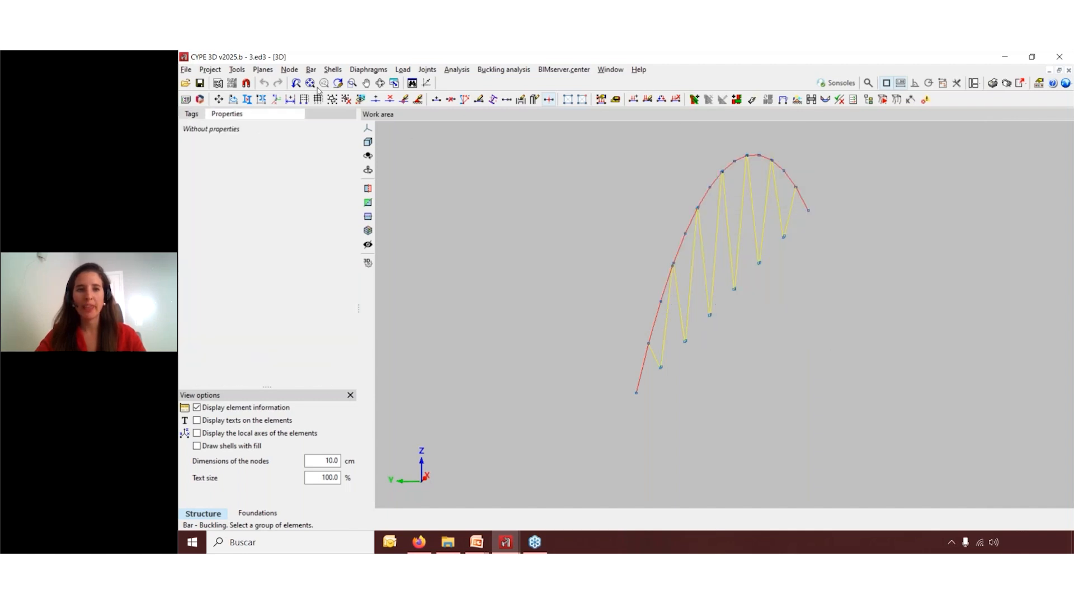
Return to the buckling modes and turn on the sensitivity analysis (participation) for mode 1
{"action": "left_click", "coordinate": [494, 74]}
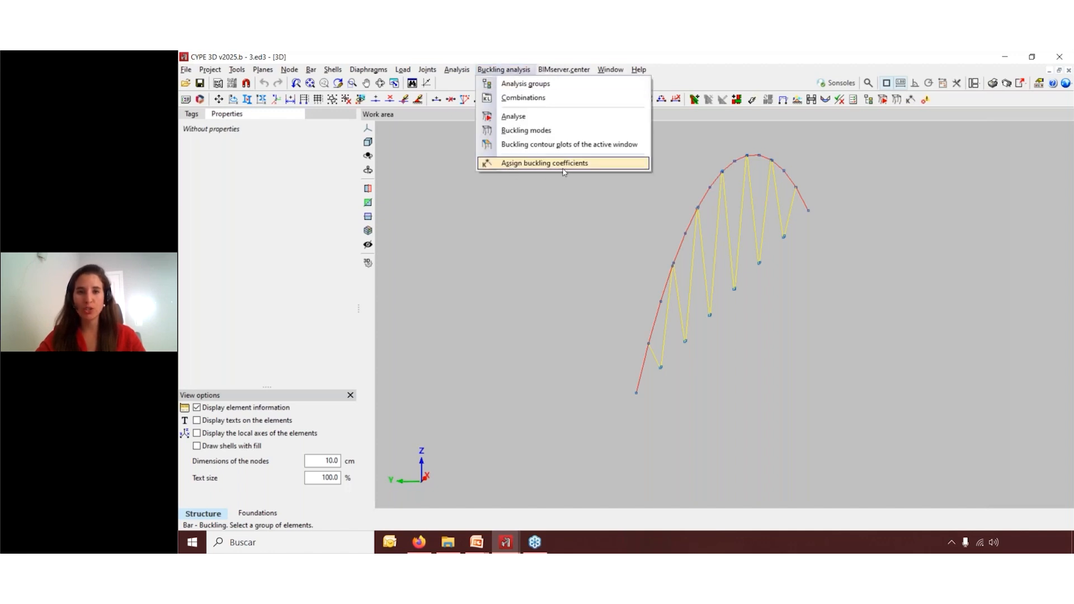
{"action": "left_click", "coordinate": [536, 132]}
{"action": "left_click", "coordinate": [189, 173]}
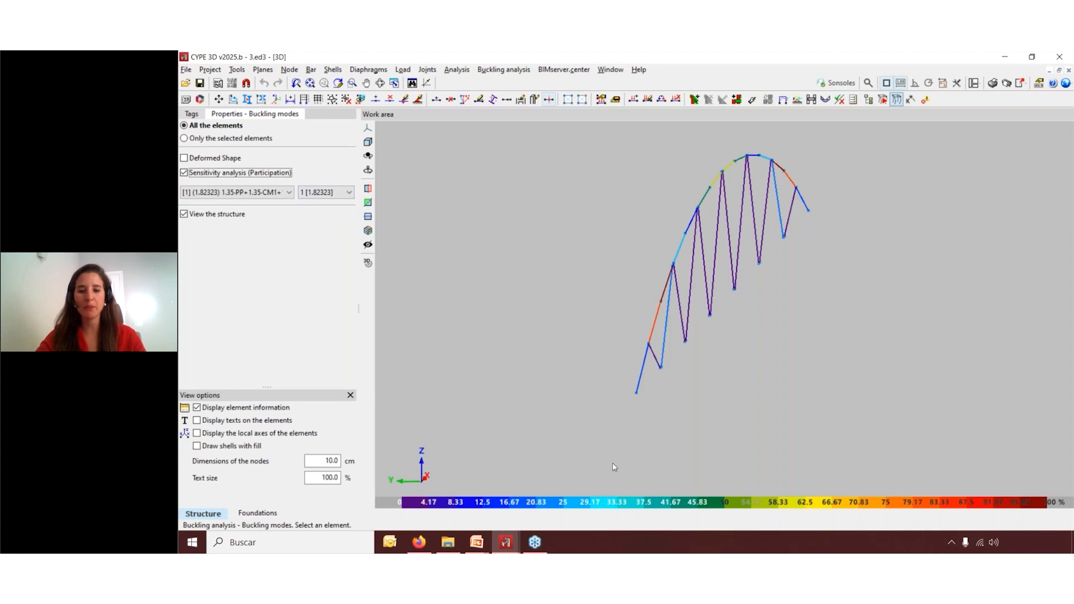
Examine the participation percentage and buckling plane of the top chord and diagonal bracing bars along the arch
{"action": "mouse_move", "coordinate": [670, 288]}
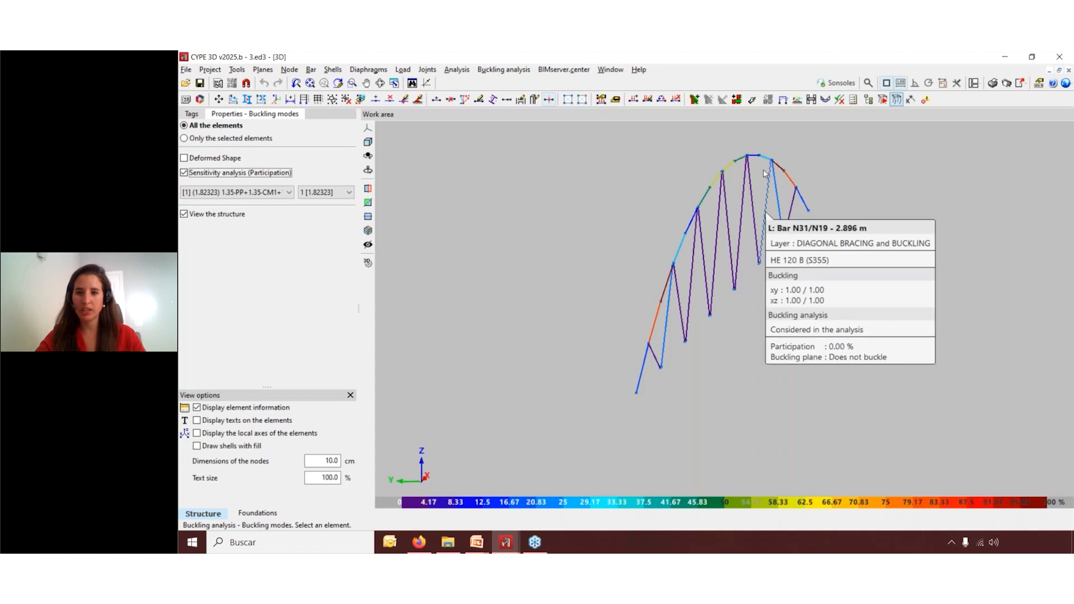
{"action": "scroll", "coordinate": [763, 169], "scroll_direction": "up", "scroll_amount": 1}
{"action": "mouse_move", "coordinate": [643, 327]}
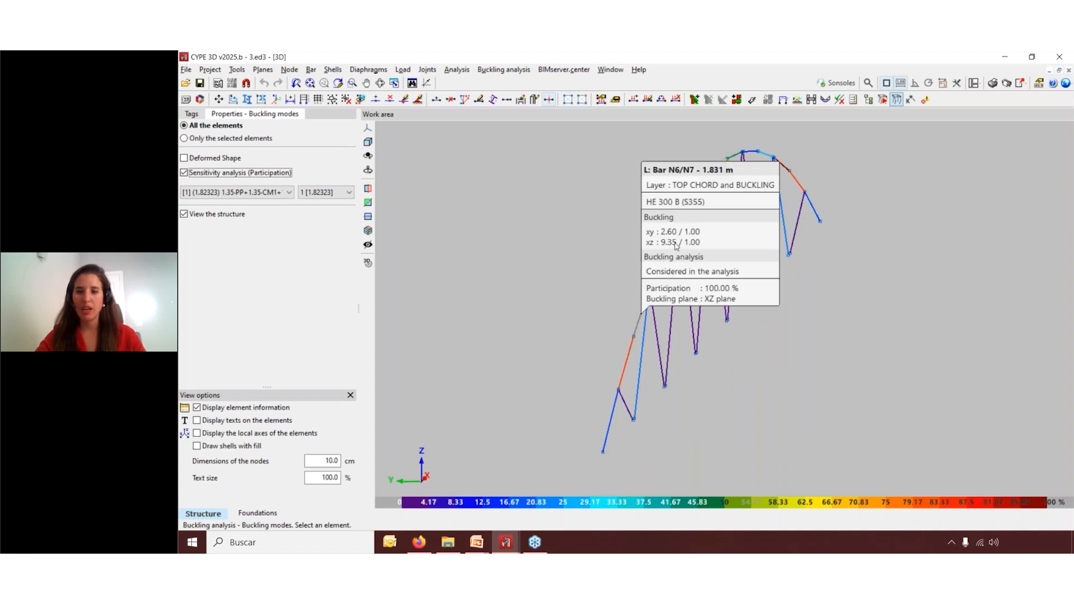
{"action": "mouse_move", "coordinate": [784, 166]}
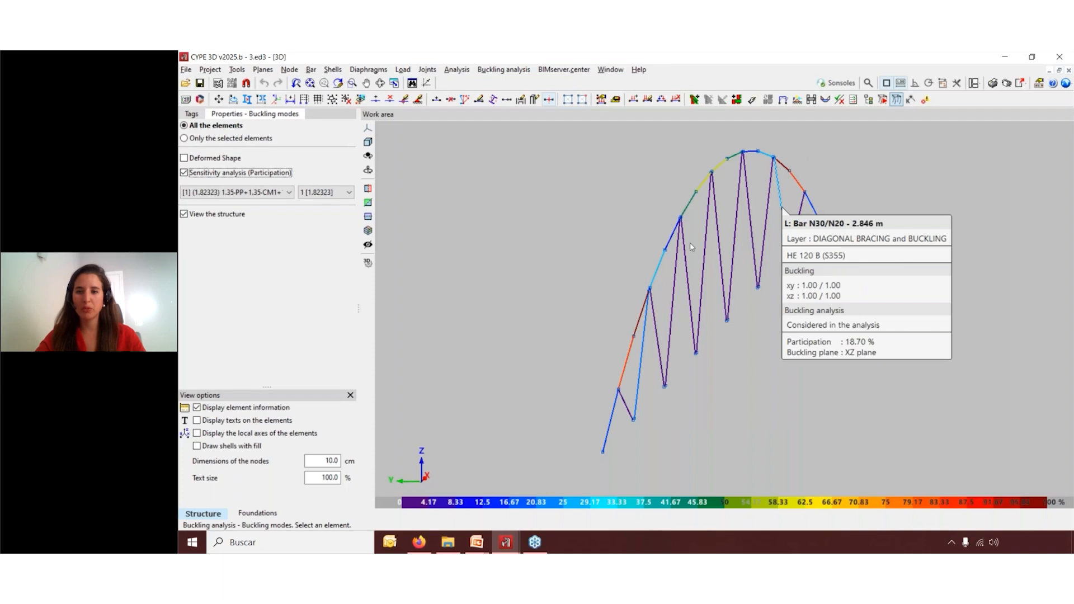
{"action": "middle_click_drag", "start_coordinate": [709, 262], "coordinate": [698, 297], "text": "shift"}
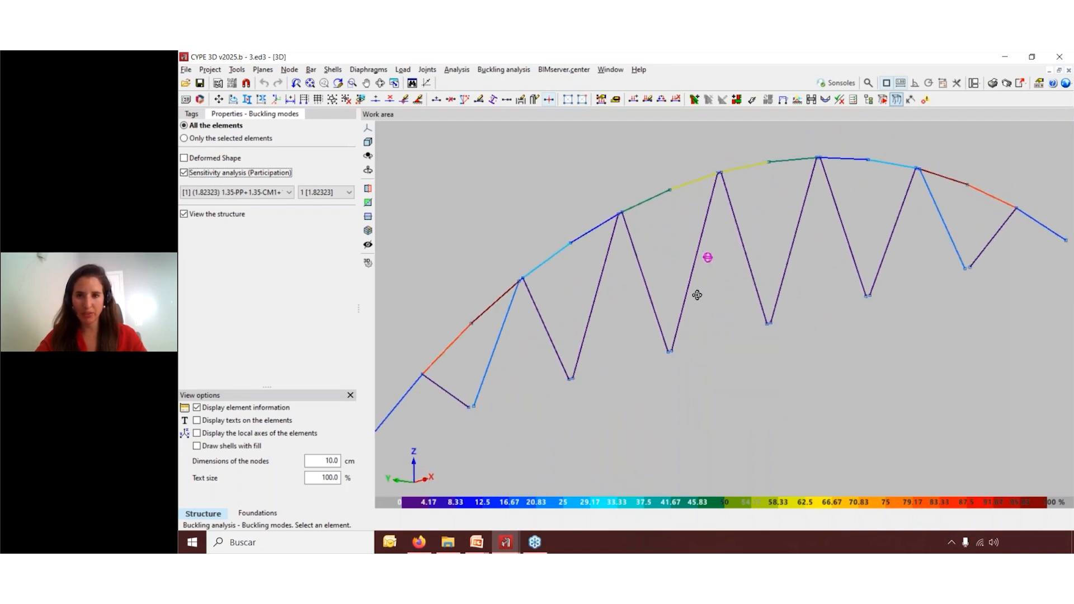
{"action": "mouse_move", "coordinate": [506, 299]}
{"action": "mouse_move", "coordinate": [946, 182]}
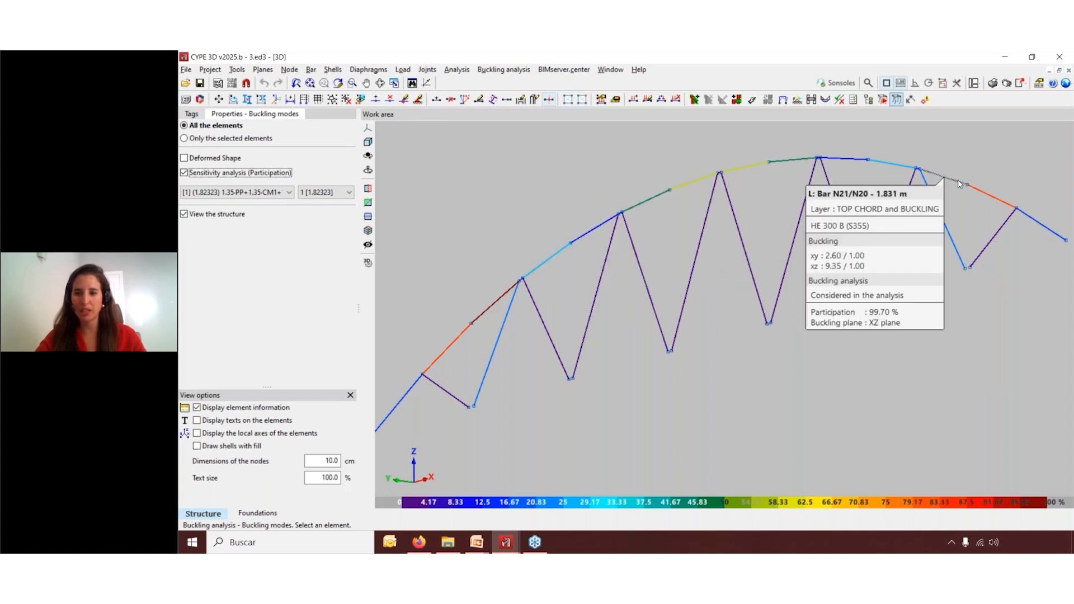
{"action": "scroll", "coordinate": [961, 183], "scroll_direction": "down", "scroll_amount": 3}
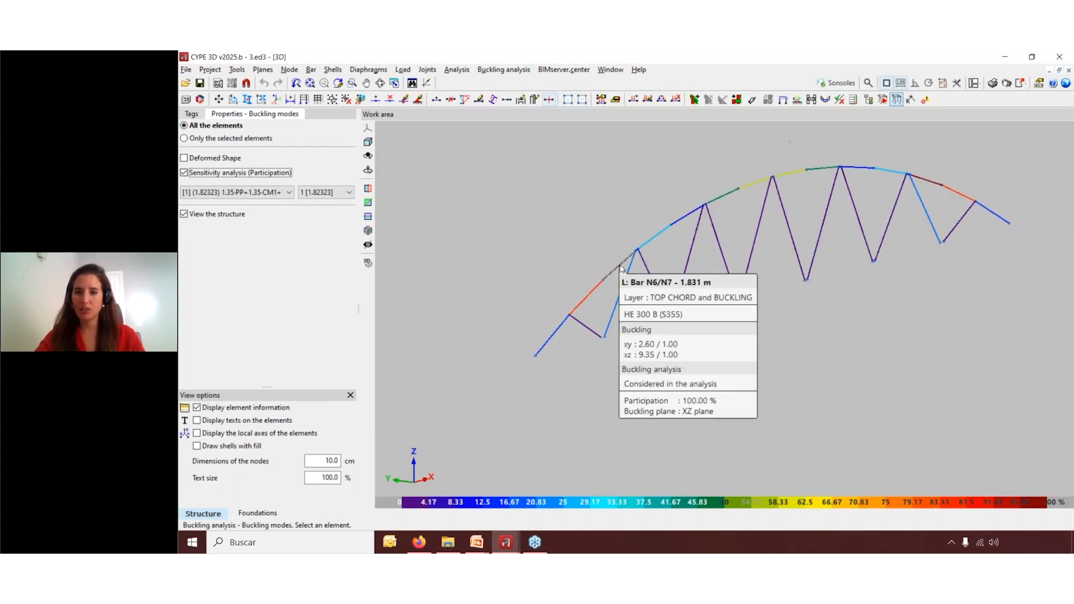
{"action": "mouse_move", "coordinate": [631, 255]}
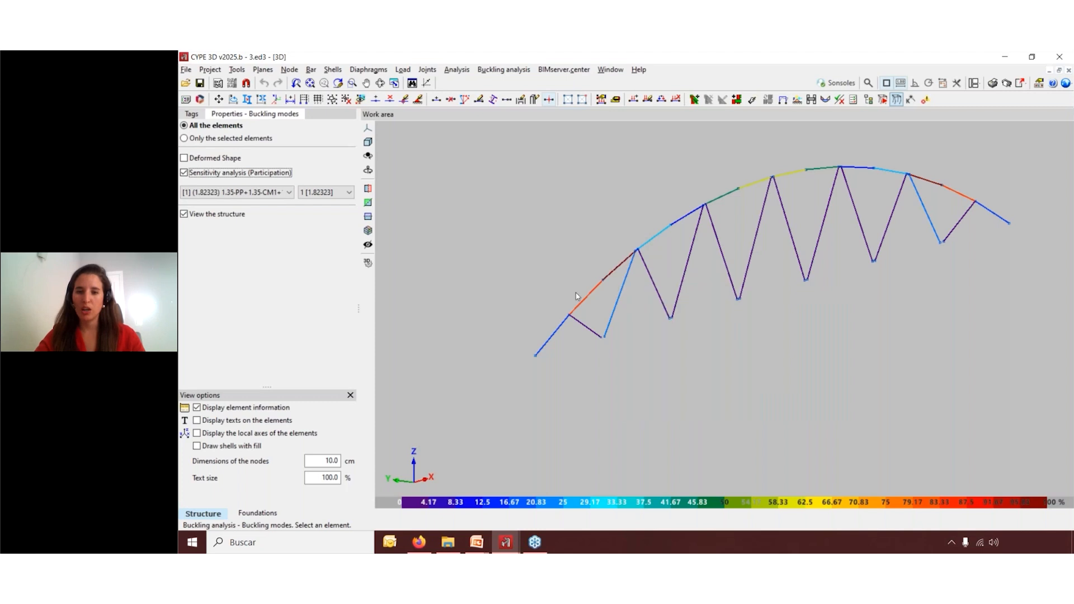
{"action": "mouse_move", "coordinate": [621, 272]}
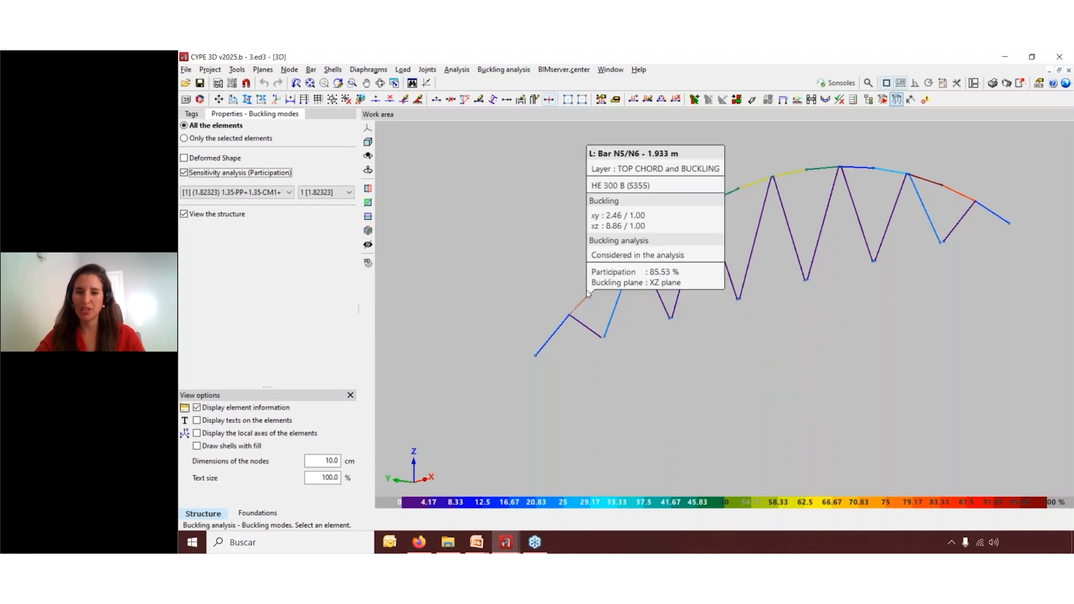
{"action": "mouse_move", "coordinate": [592, 295]}
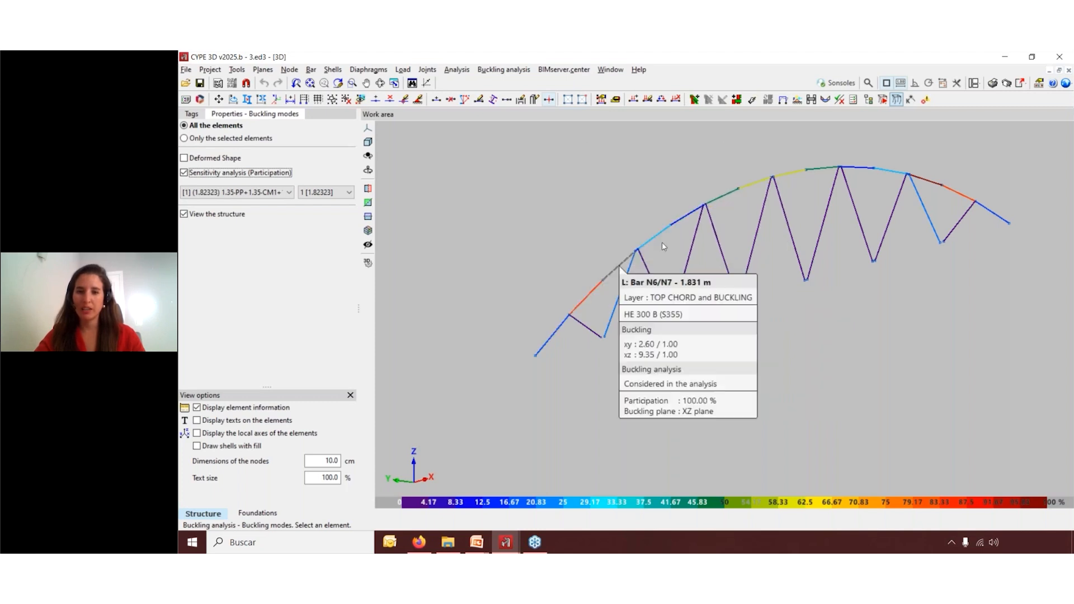
{"action": "mouse_move", "coordinate": [667, 232]}
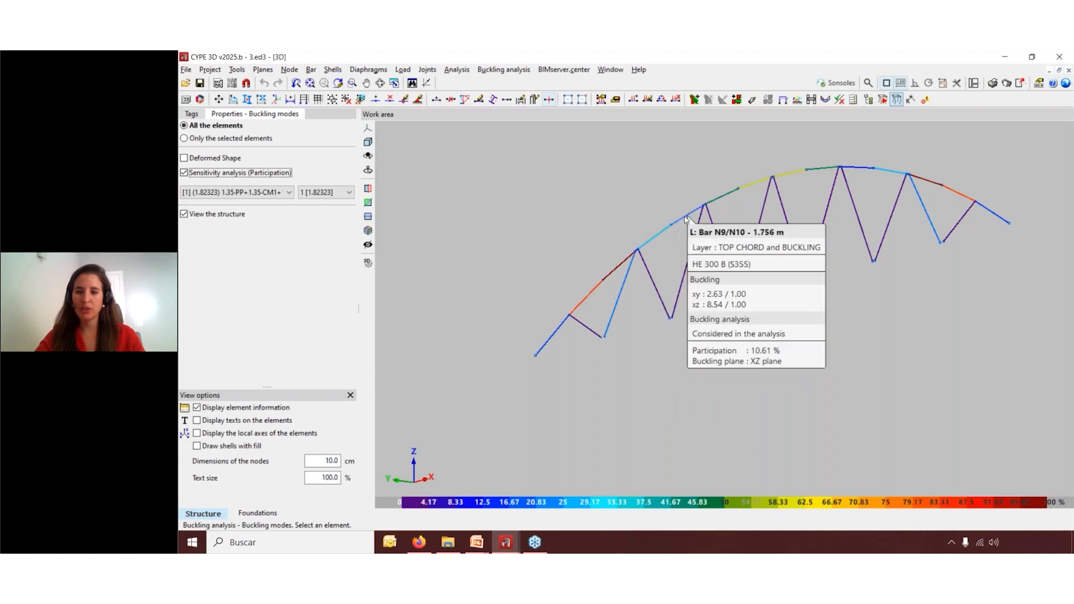
{"action": "mouse_move", "coordinate": [724, 198]}
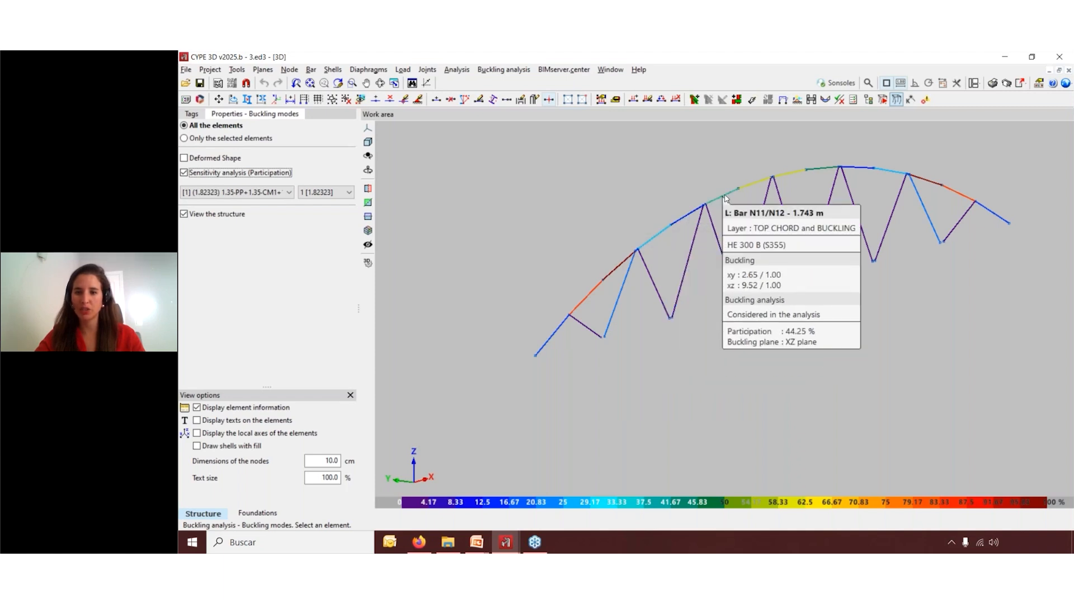
{"action": "mouse_move", "coordinate": [721, 247]}
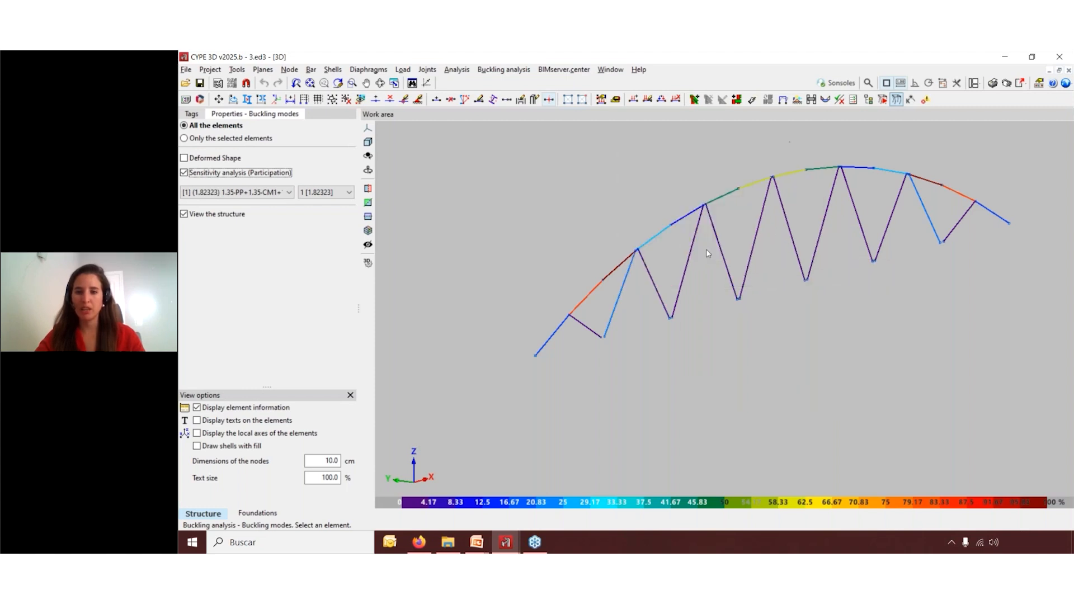
{"action": "mouse_move", "coordinate": [789, 218]}
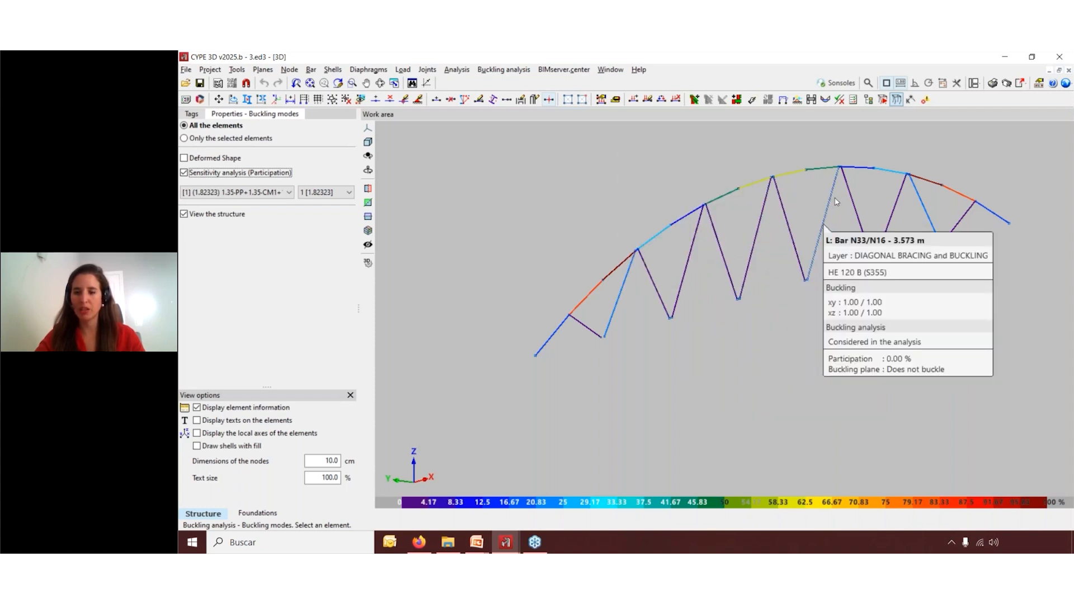
{"action": "scroll", "coordinate": [573, 371], "scroll_direction": "down", "scroll_amount": 1}
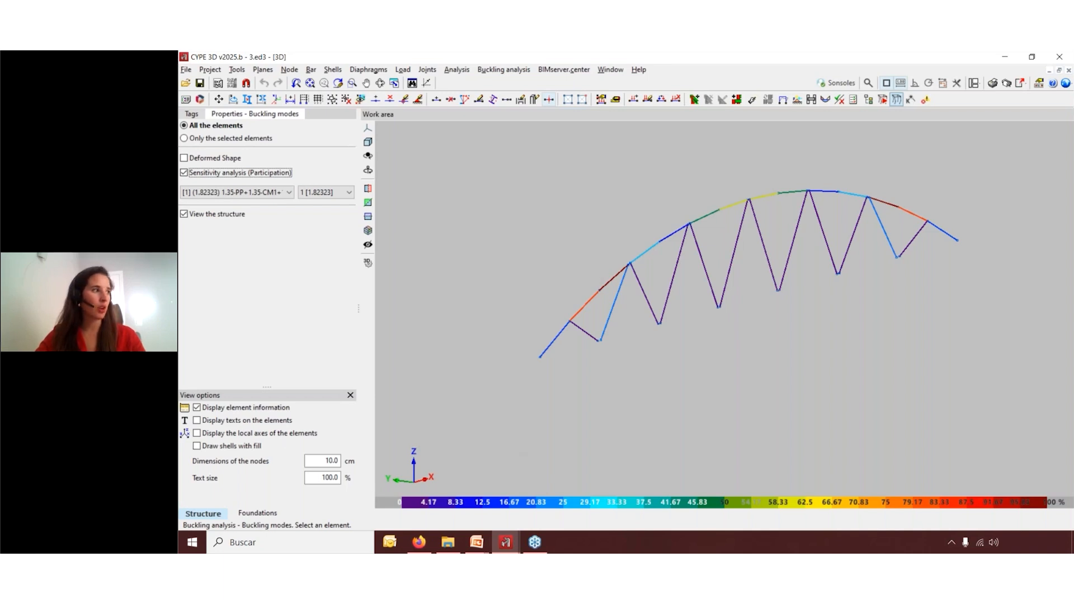
Switch to the presentation and show the Non-linear analysis slide
{"action": "key", "text": "alt+Tab"}
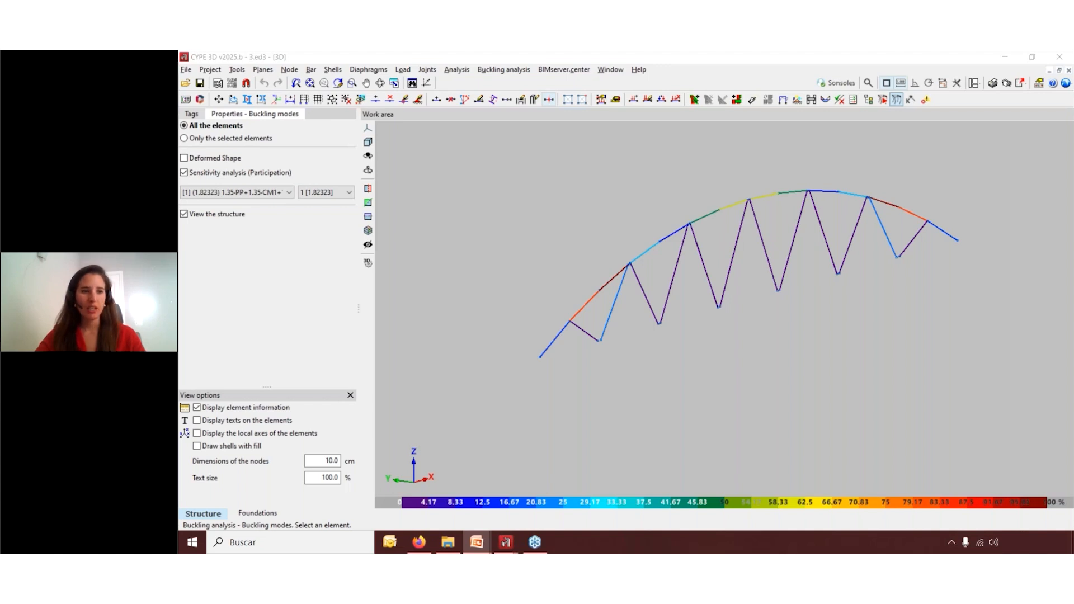
{"action": "key", "text": "alt+Tab"}
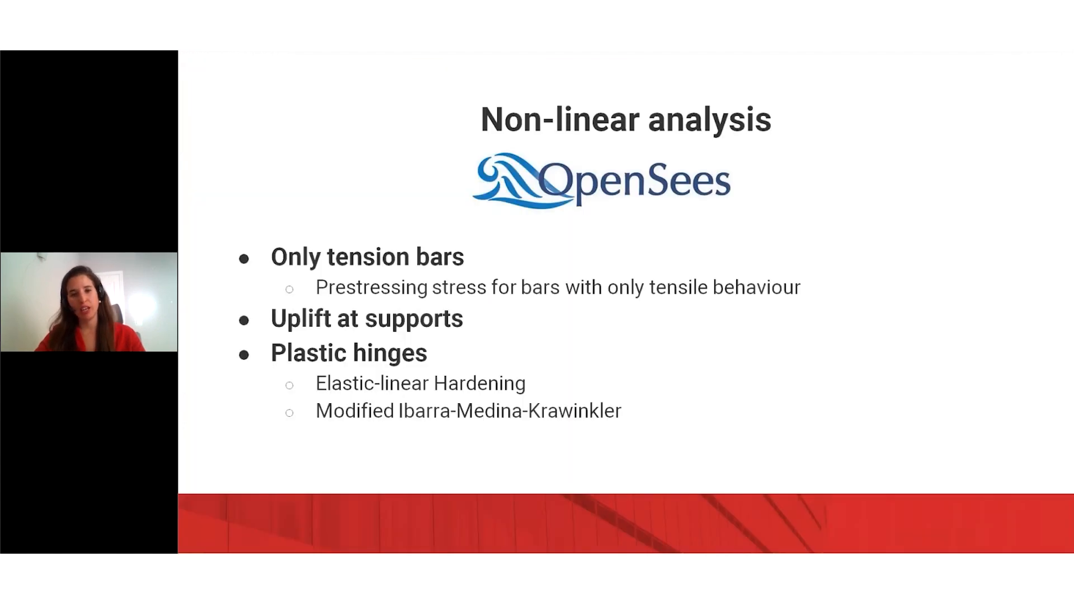
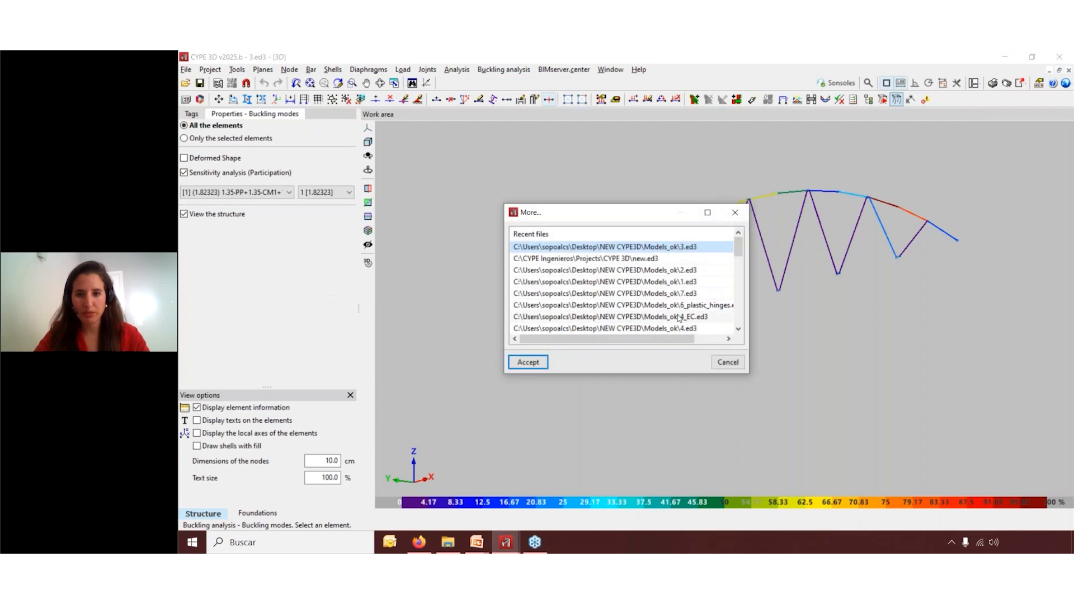
Open the model 4_EC.ed3 from the recent files
{"action": "left_click", "coordinate": [675, 317]}
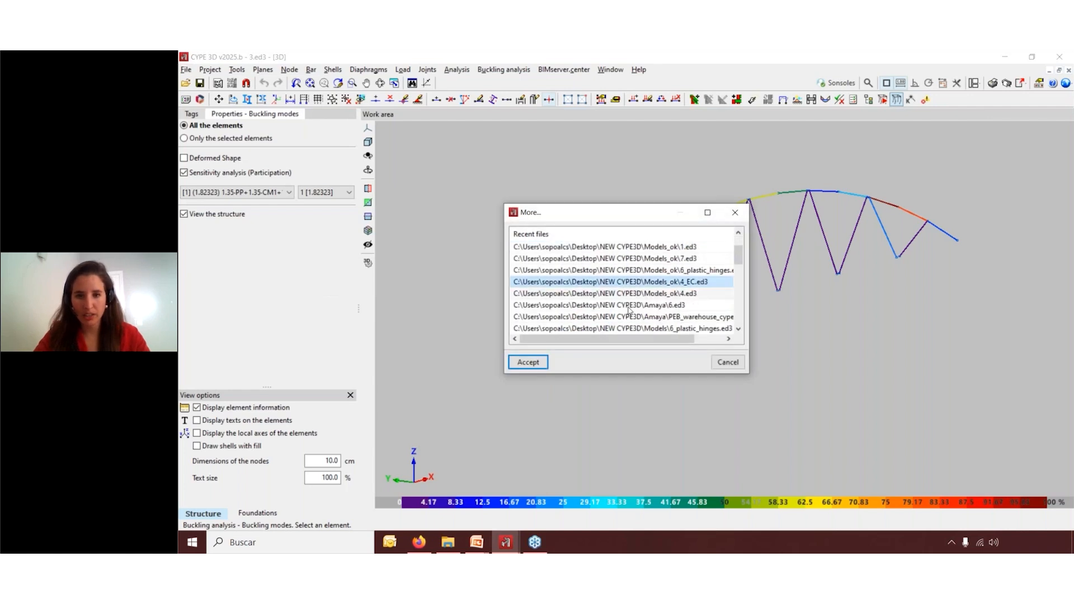
{"action": "left_click", "coordinate": [528, 362]}
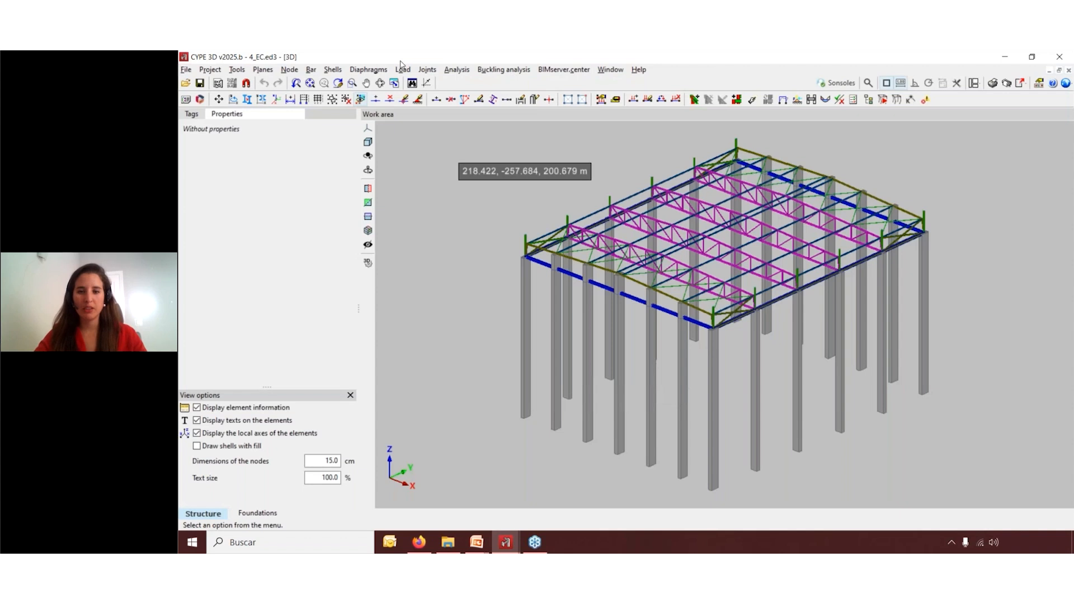
Switch the tag layers of the structure from solid 3D representation to simple lines
{"action": "left_click", "coordinate": [317, 72]}
{"action": "left_click", "coordinate": [201, 115]}
{"action": "left_click", "coordinate": [291, 146]}
{"action": "left_click", "coordinate": [301, 171]}
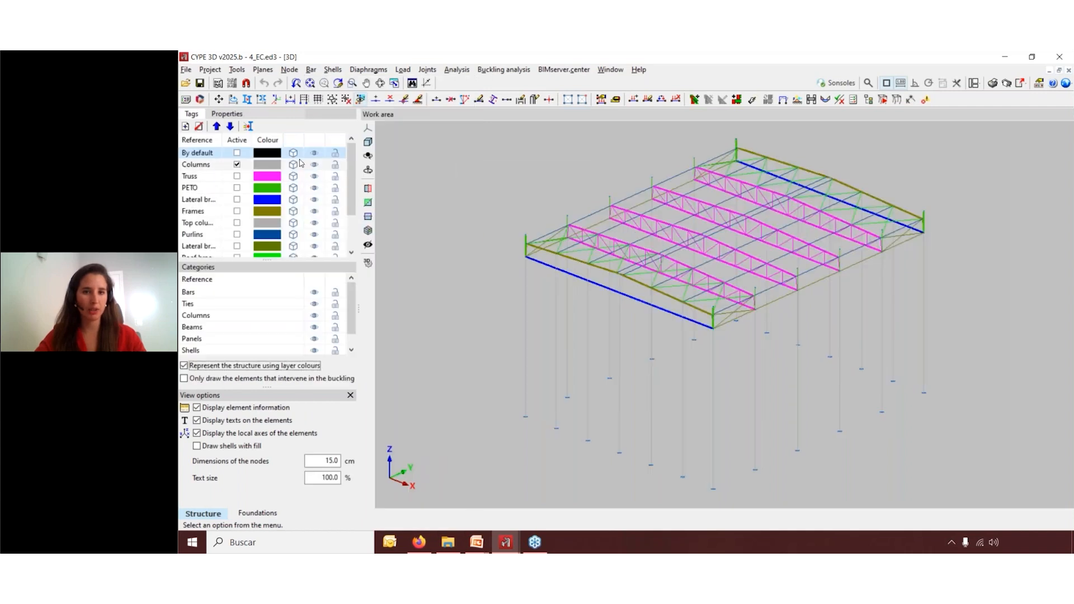
Toggle solid 3D representation on and off for all tag layers, and show only the Columns layer as solid
{"action": "left_click", "coordinate": [294, 141]}
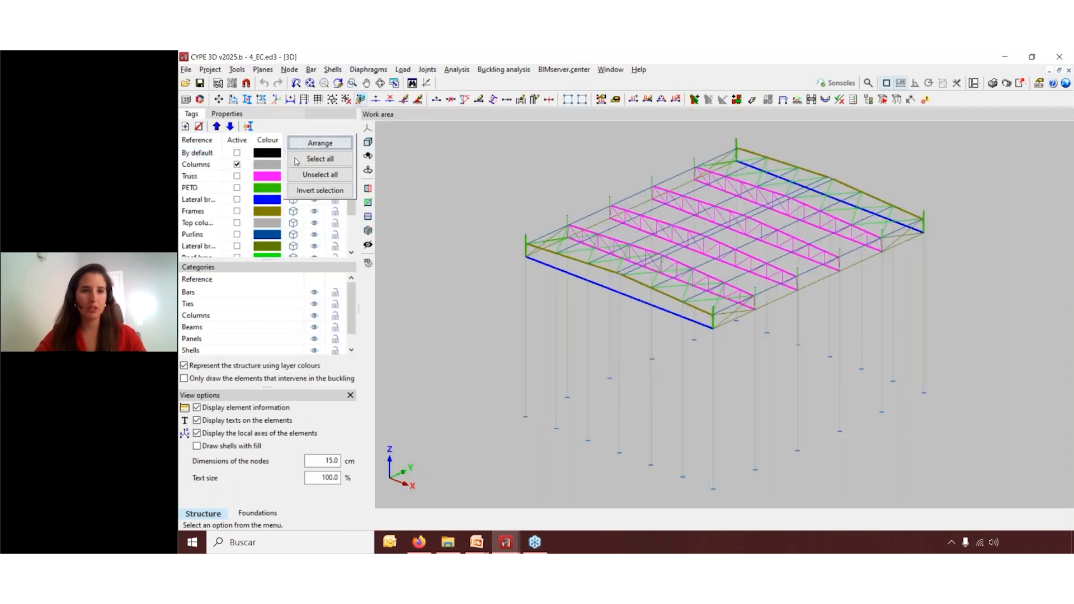
{"action": "left_click", "coordinate": [320, 159]}
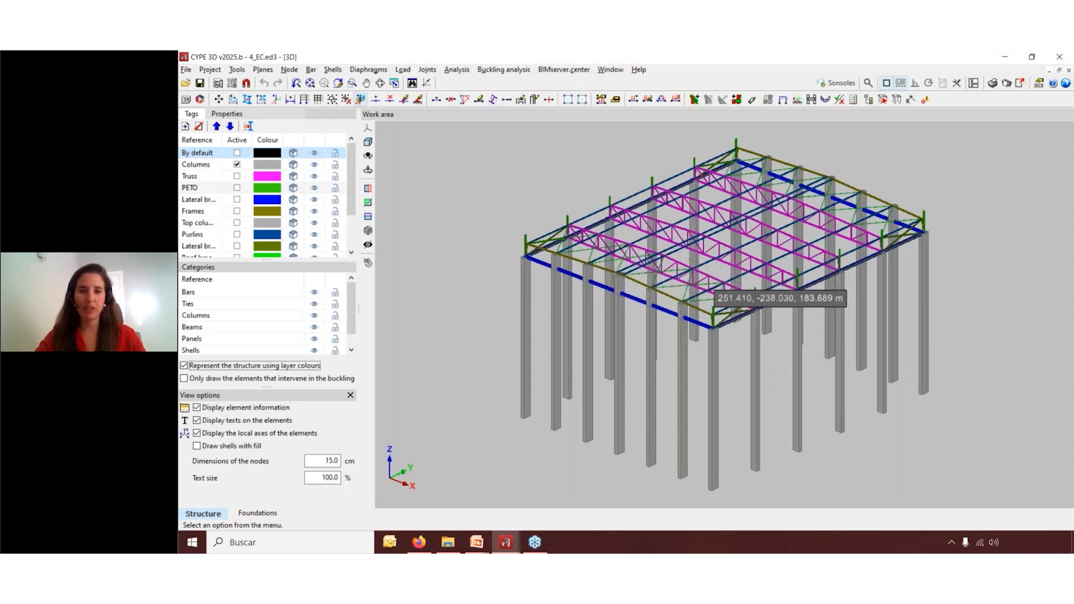
{"action": "left_click", "coordinate": [298, 146]}
{"action": "left_click", "coordinate": [305, 175]}
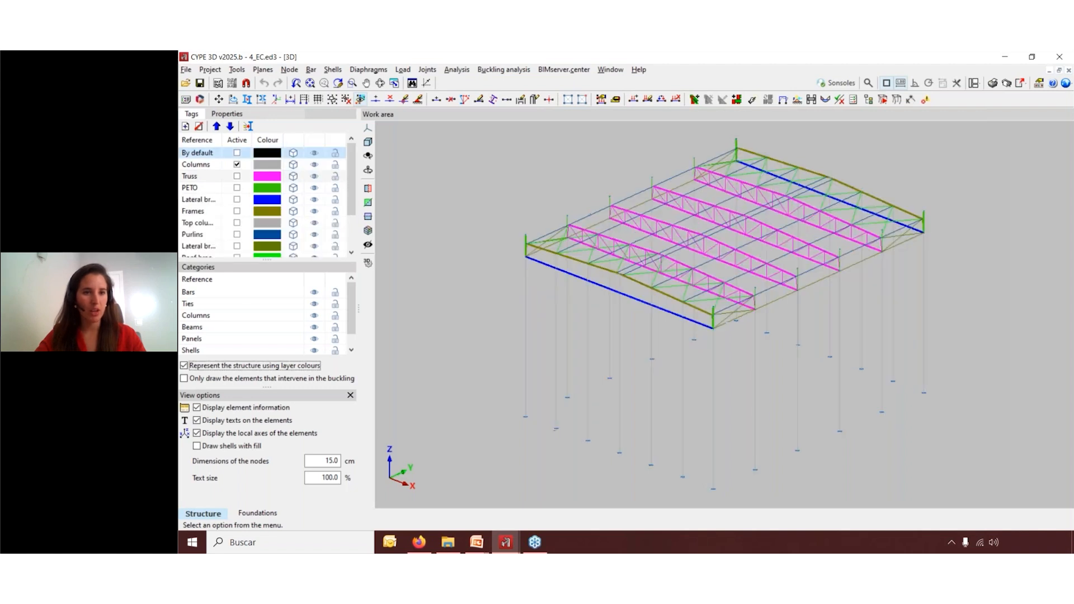
{"action": "left_click", "coordinate": [293, 165]}
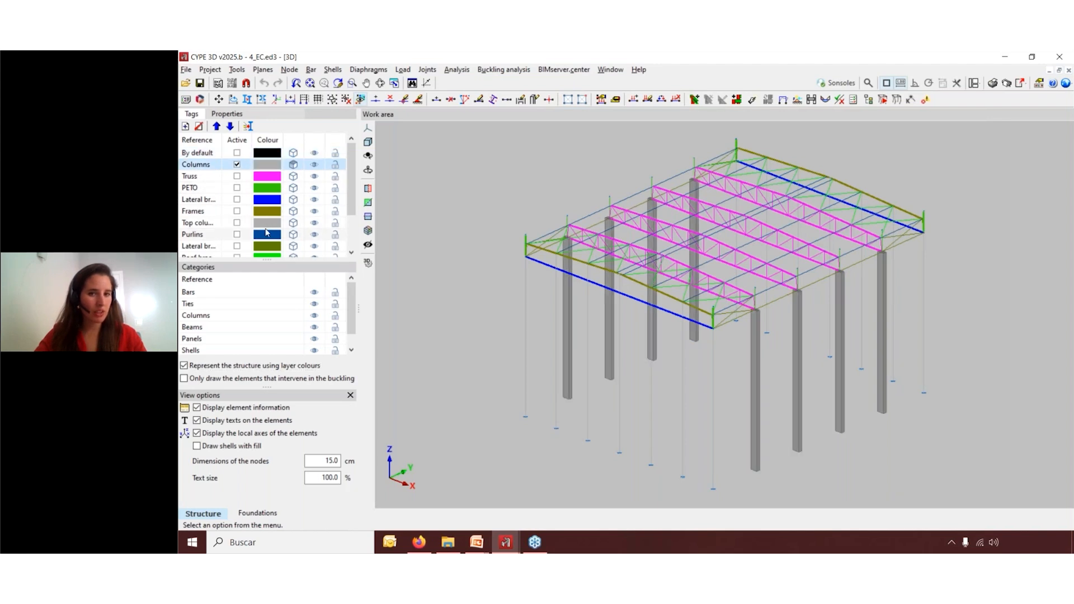
{"action": "scroll", "coordinate": [263, 233], "scroll_direction": "down", "scroll_amount": 1}
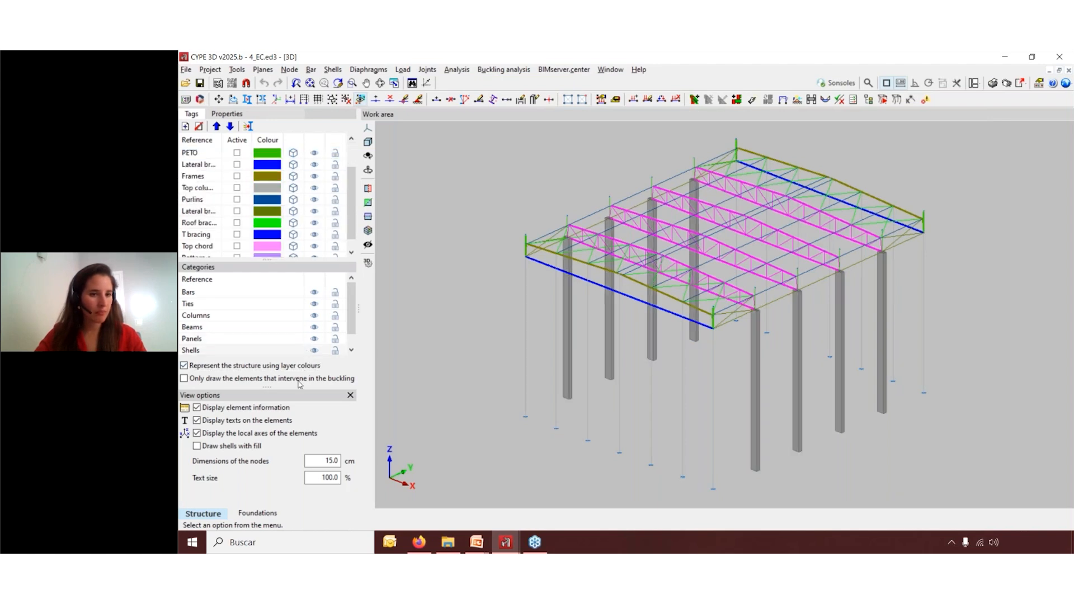
{"action": "scroll", "coordinate": [316, 207], "scroll_direction": "up", "scroll_amount": 1}
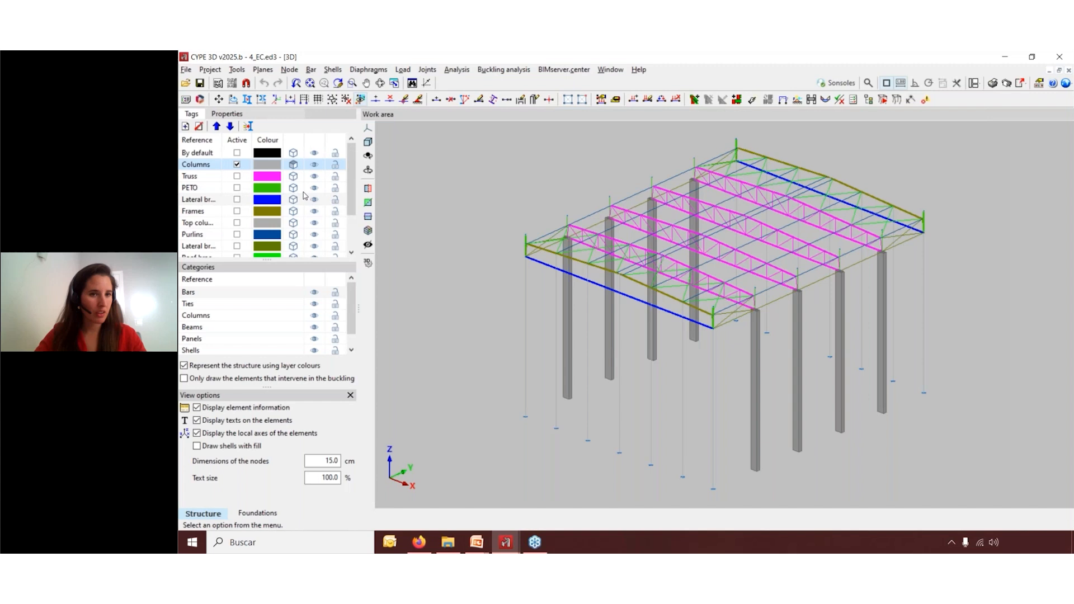
Switch all tag layers of the structure to solid 3D representation
{"action": "left_click", "coordinate": [311, 144]}
{"action": "left_click", "coordinate": [296, 138]}
{"action": "left_click", "coordinate": [297, 141]}
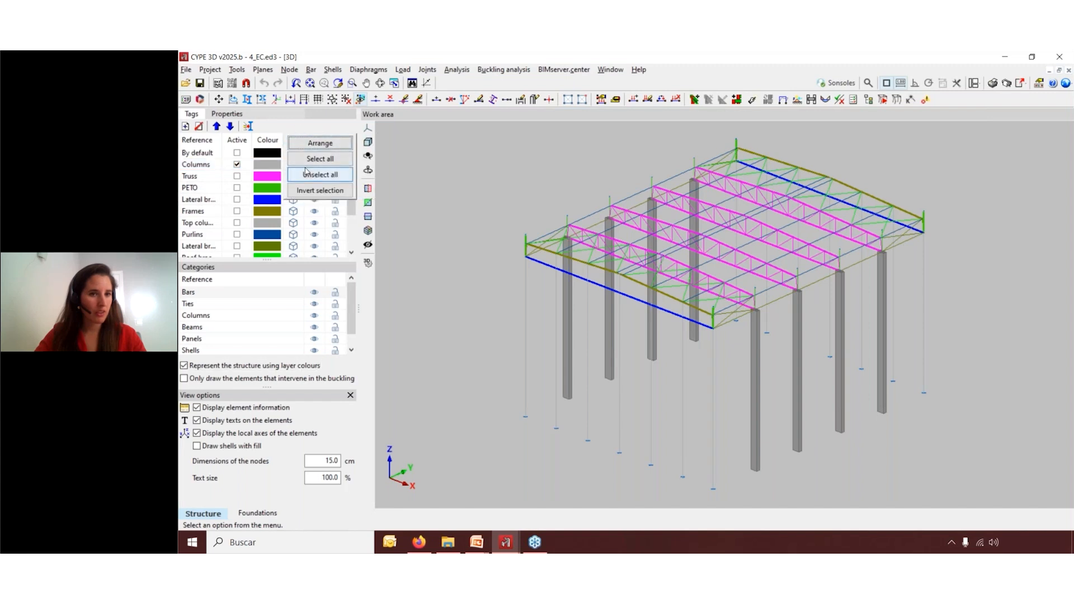
{"action": "left_click", "coordinate": [307, 159]}
Hide all tag layers and display the Truss layer on its own, then hide it again
{"action": "left_click", "coordinate": [310, 142]}
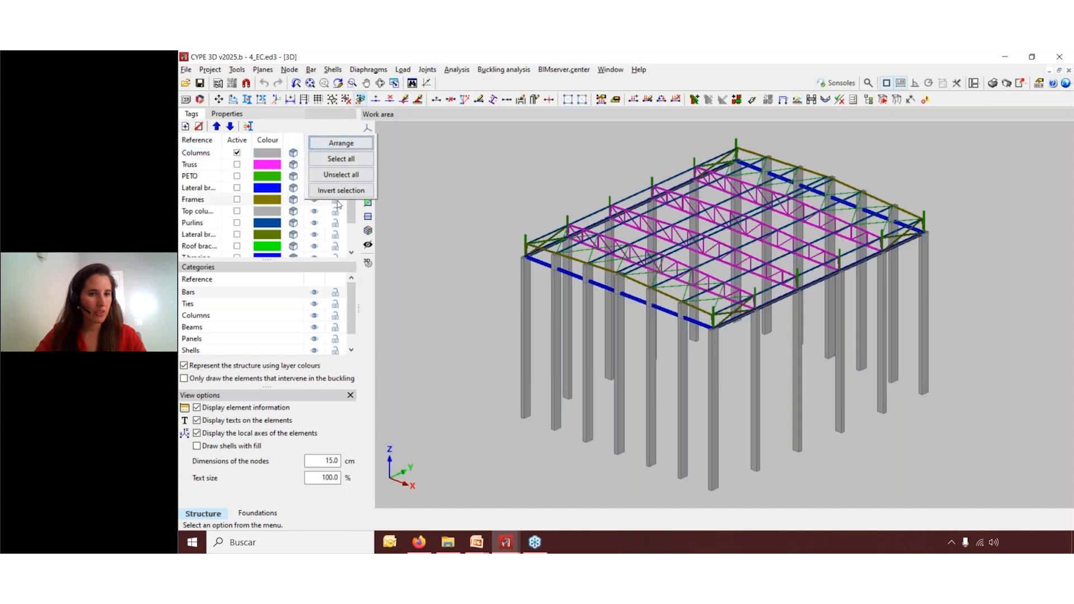
{"action": "left_click", "coordinate": [341, 175]}
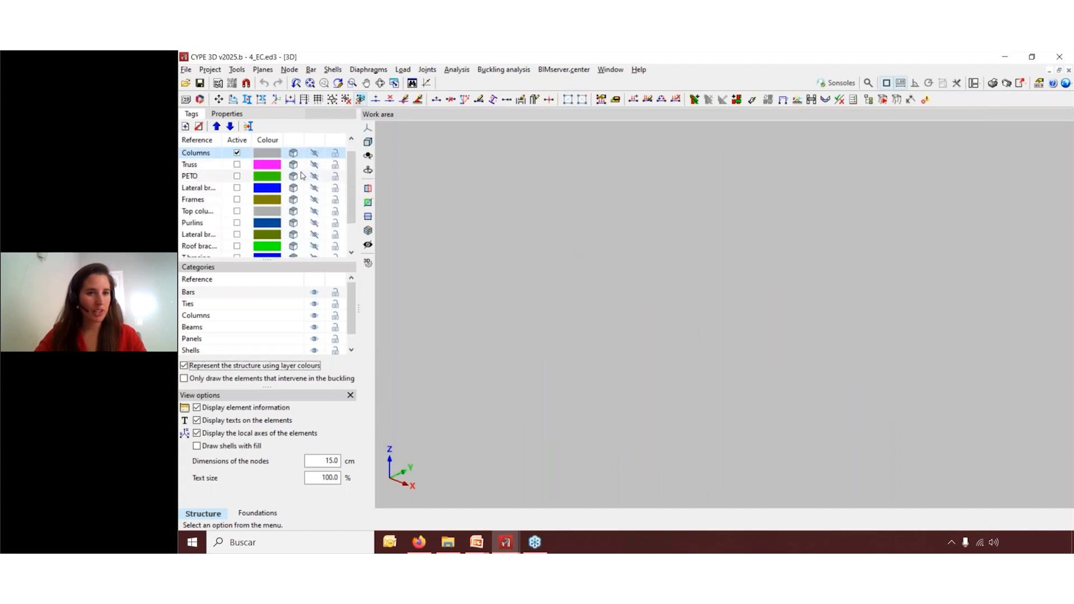
{"action": "left_click", "coordinate": [314, 165]}
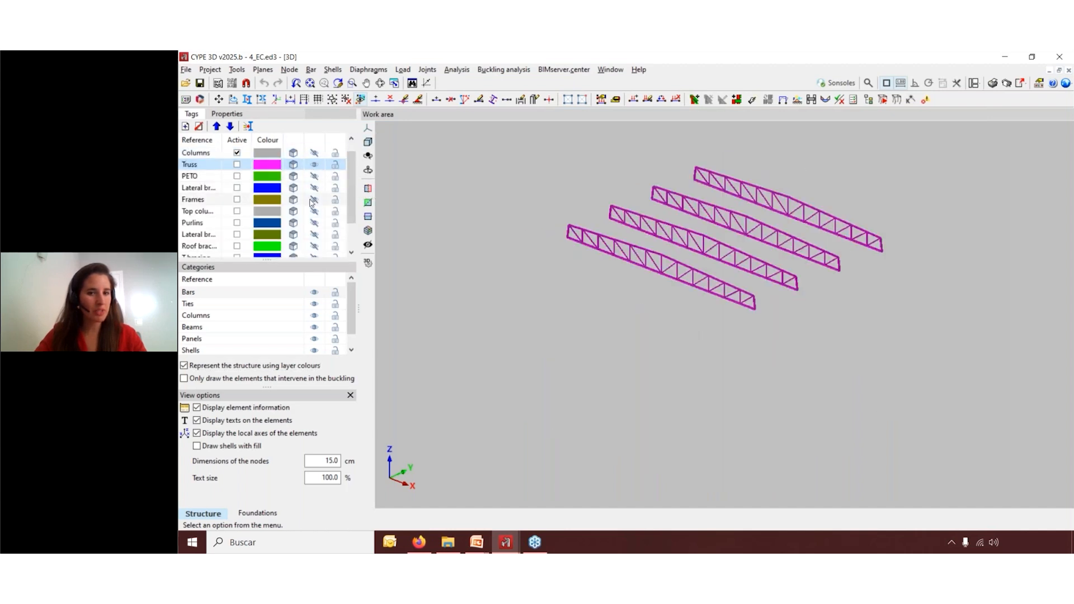
{"action": "left_click", "coordinate": [314, 166]}
Display only the Columns, Top columns and Purlins tag layers
{"action": "left_click", "coordinate": [314, 153]}
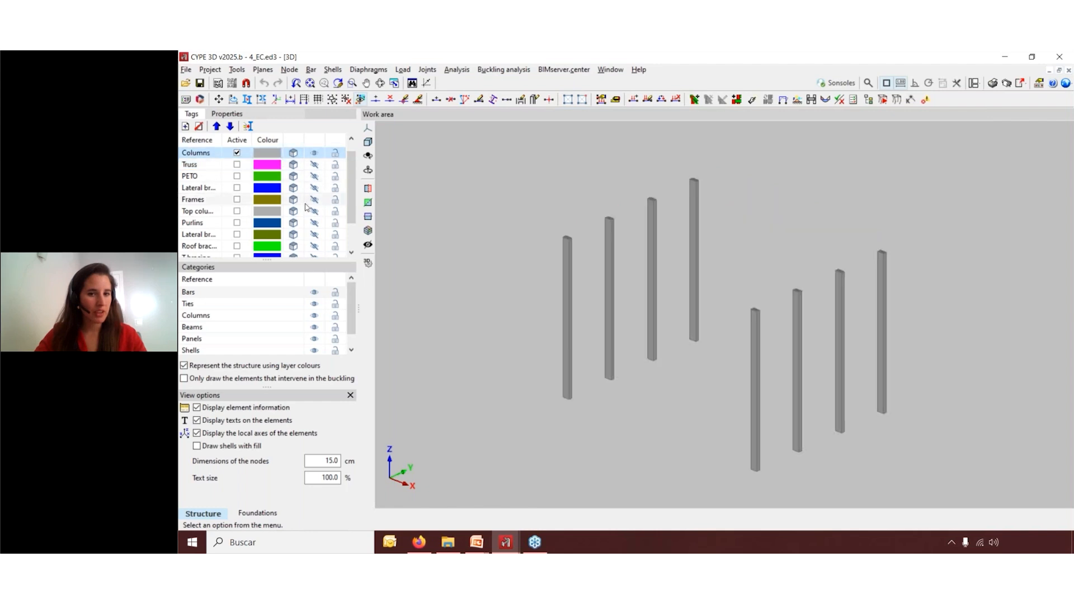
{"action": "scroll", "coordinate": [306, 207], "scroll_direction": "down", "scroll_amount": 1}
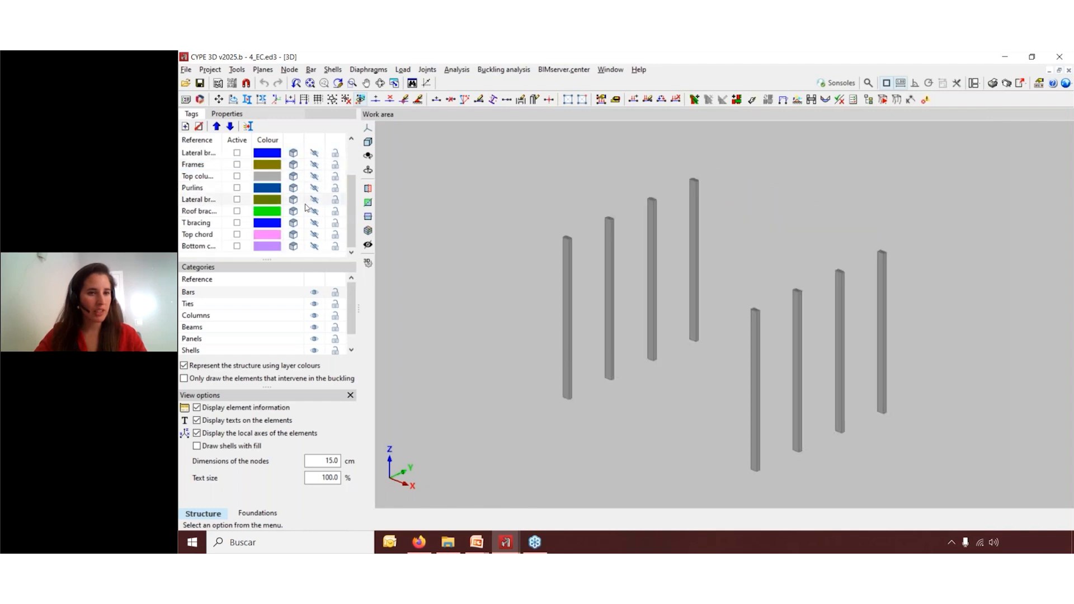
{"action": "left_click", "coordinate": [315, 177]}
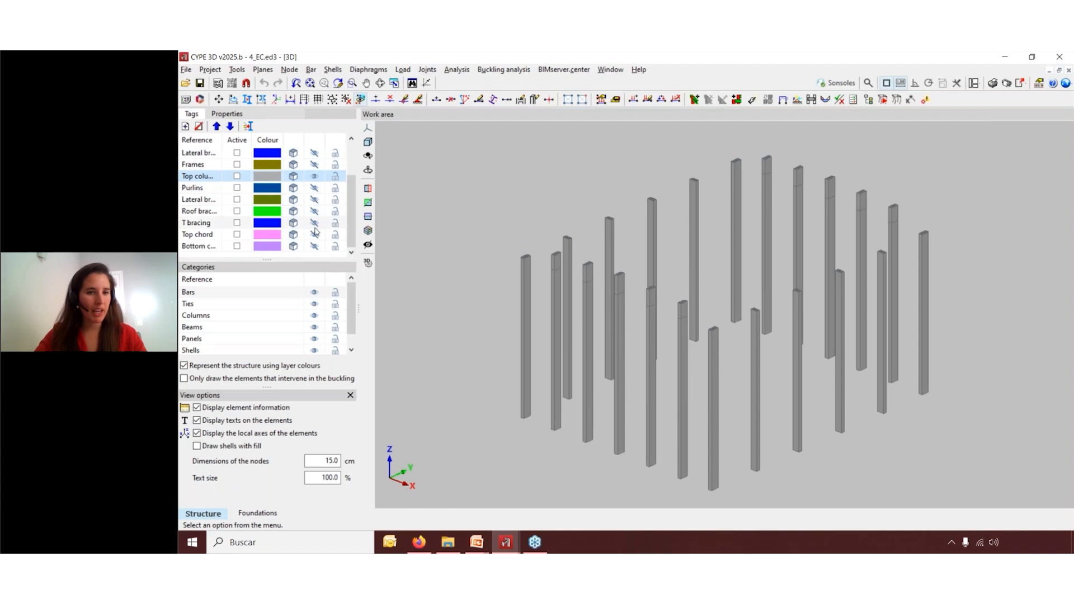
{"action": "left_click", "coordinate": [314, 188]}
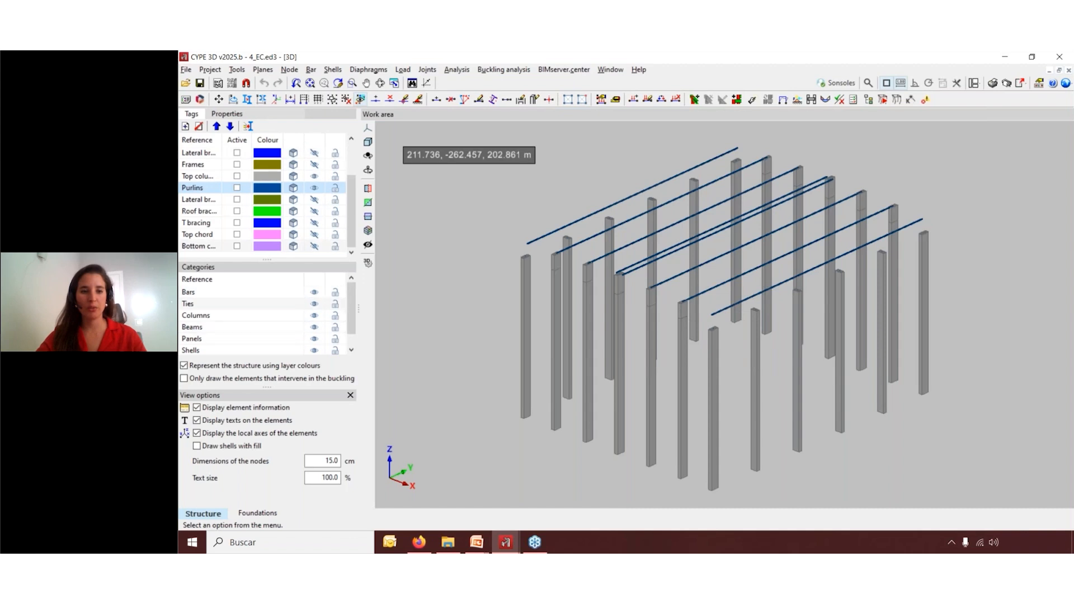
Make all tag layers visible and toggle on and off drawing only the elements that intervene in the buckling
{"action": "left_click", "coordinate": [311, 149]}
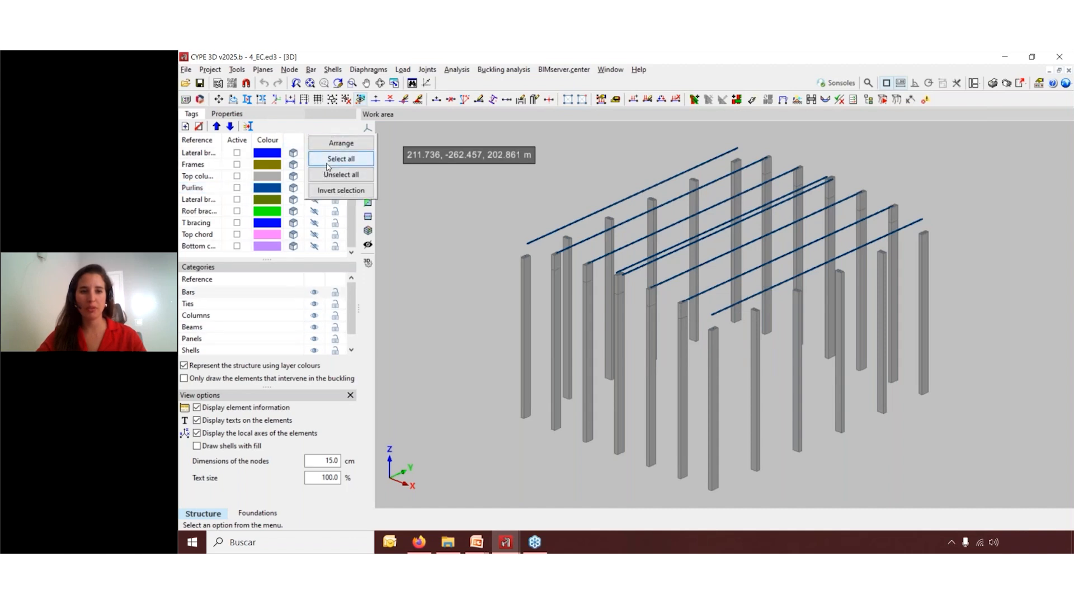
{"action": "left_click", "coordinate": [325, 173]}
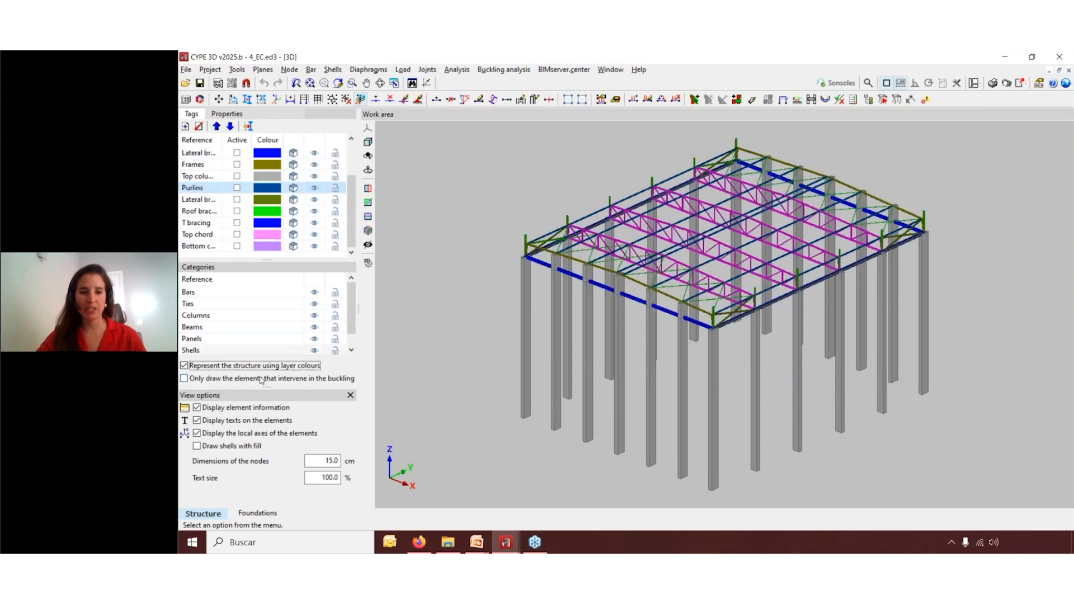
{"action": "left_click", "coordinate": [276, 380]}
{"action": "left_click", "coordinate": [277, 380]}
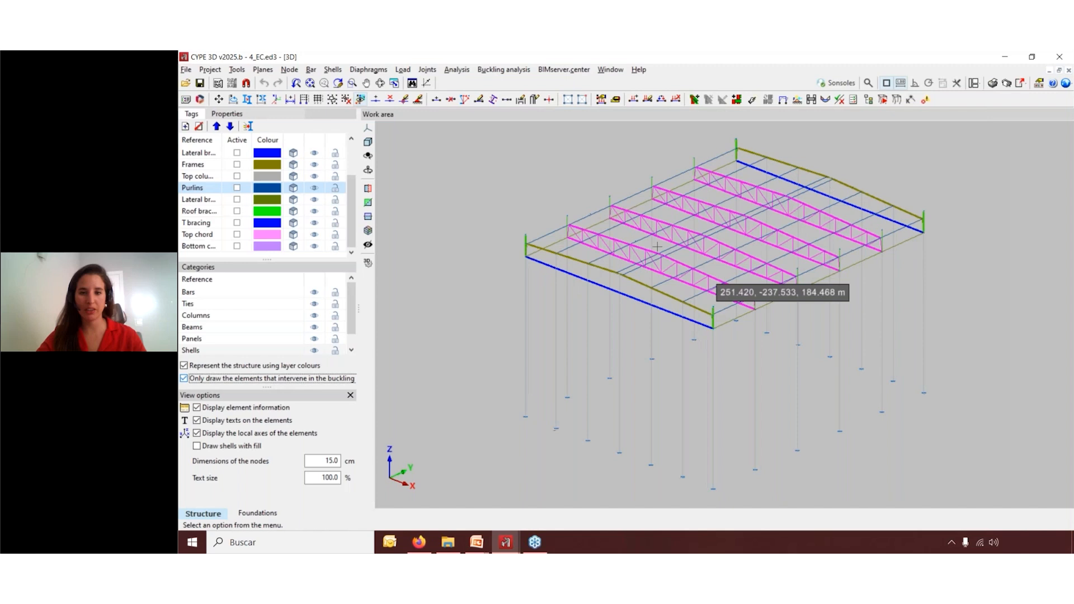
{"action": "left_click", "coordinate": [265, 381]}
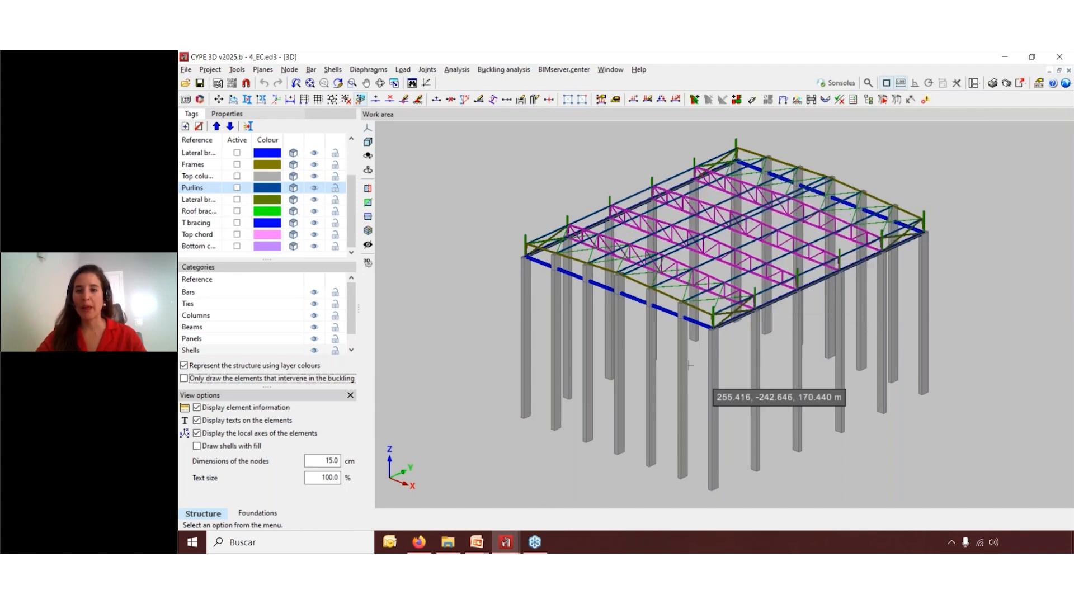
Review the tags assigned to the Columns and Purlins buckling analysis groups and close the dialog without changes
{"action": "left_click", "coordinate": [503, 70]}
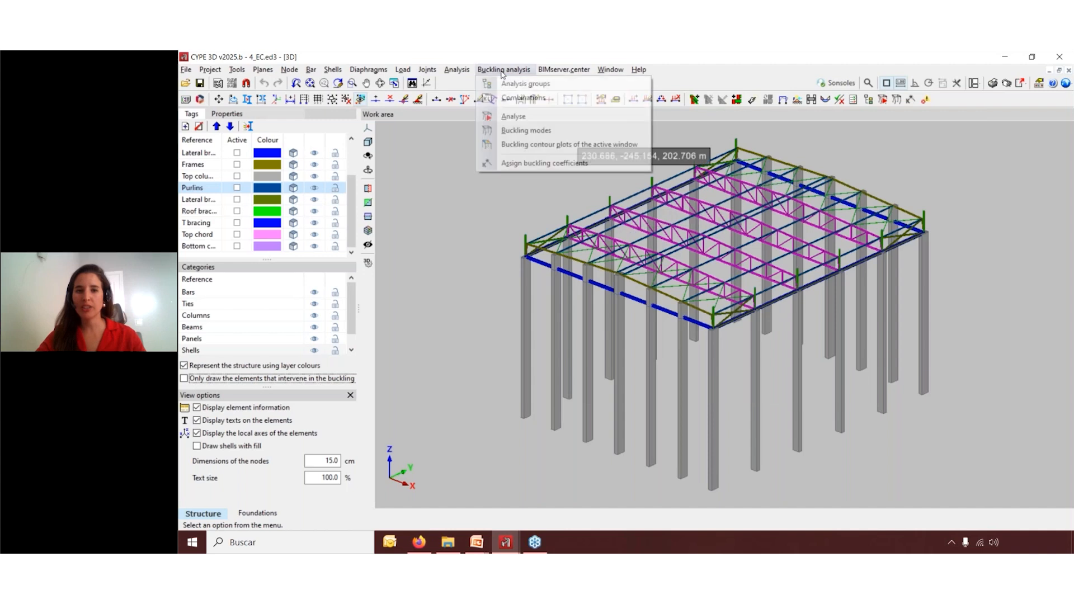
{"action": "left_click", "coordinate": [526, 83]}
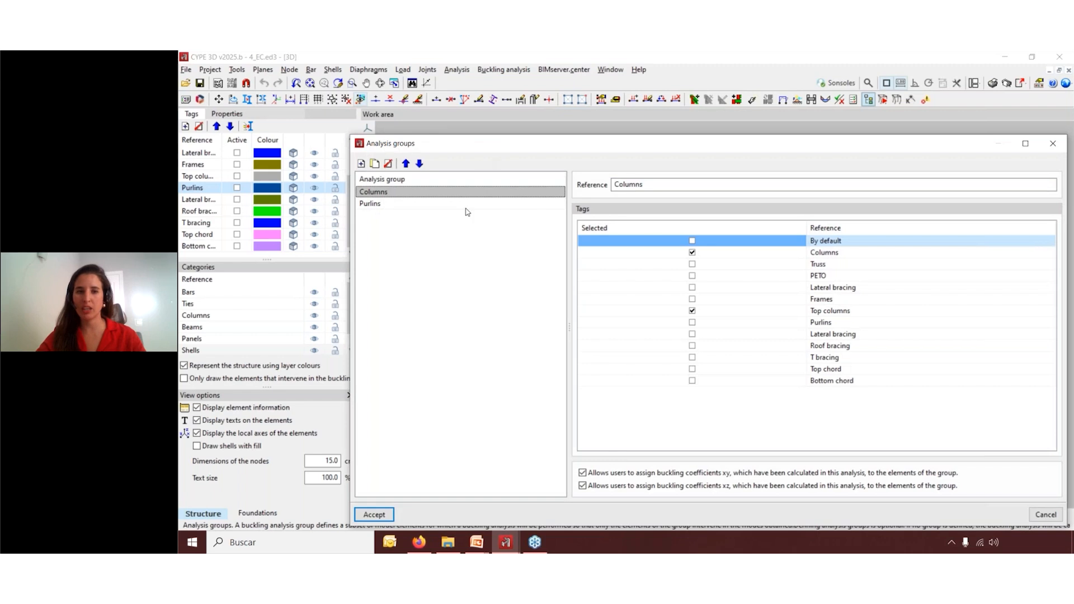
{"action": "left_click", "coordinate": [467, 205]}
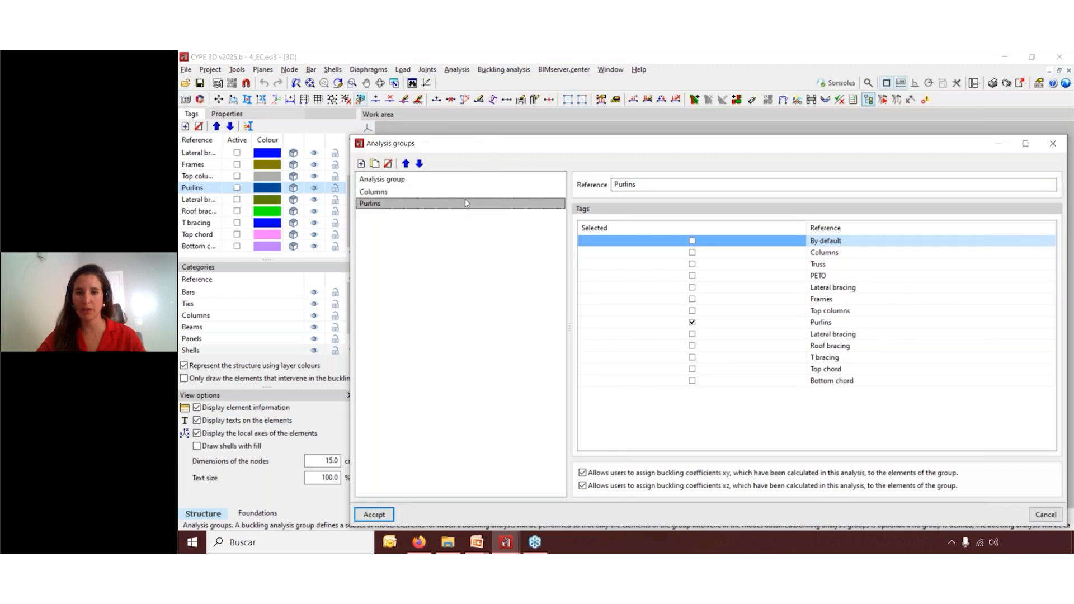
{"action": "left_click", "coordinate": [469, 192]}
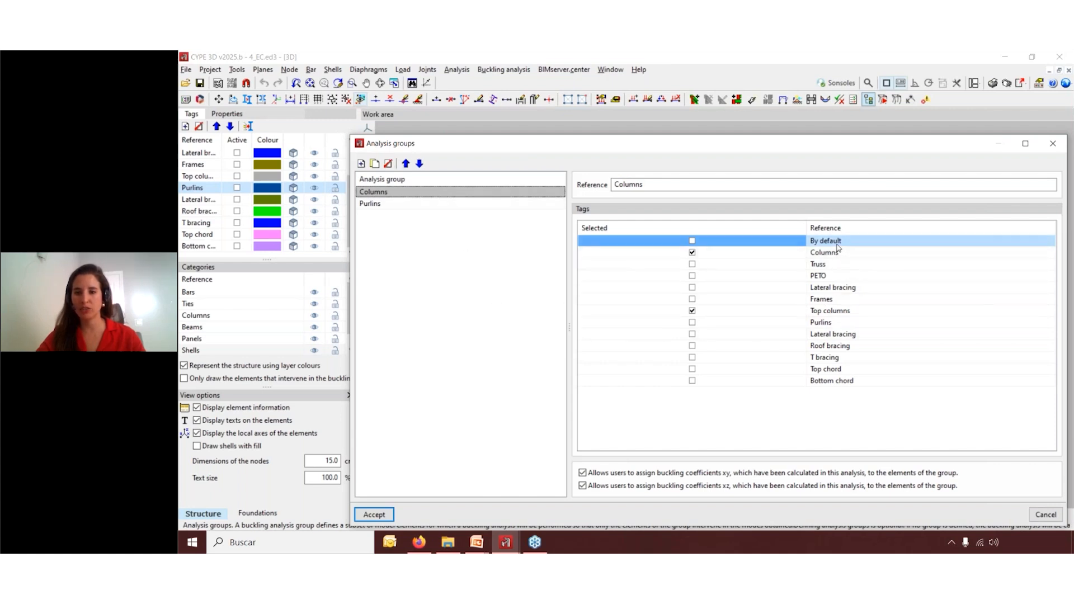
{"action": "left_click", "coordinate": [512, 204]}
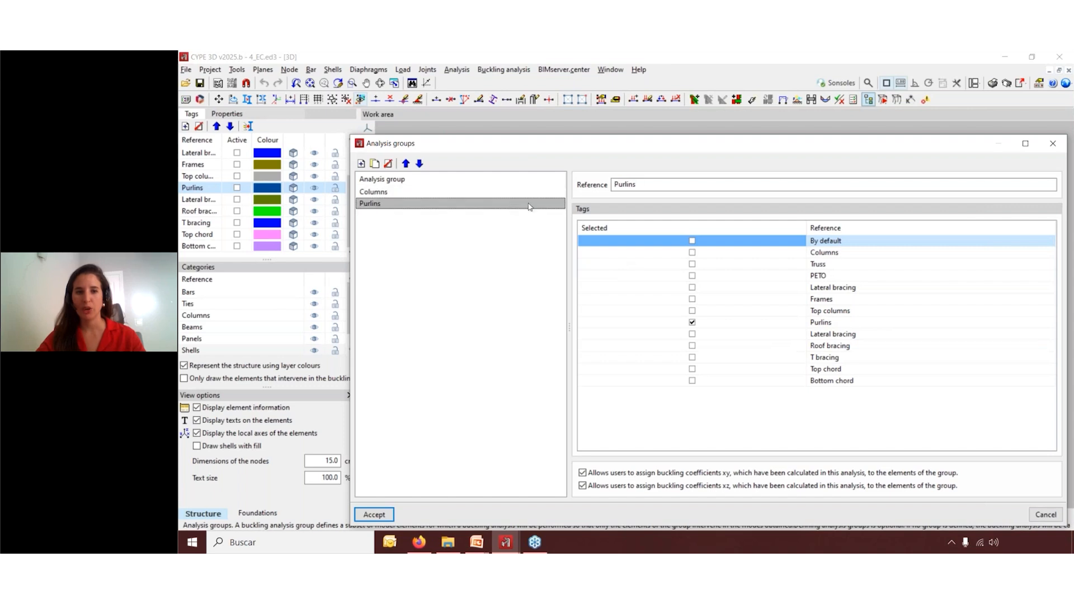
{"action": "left_click", "coordinate": [1054, 147]}
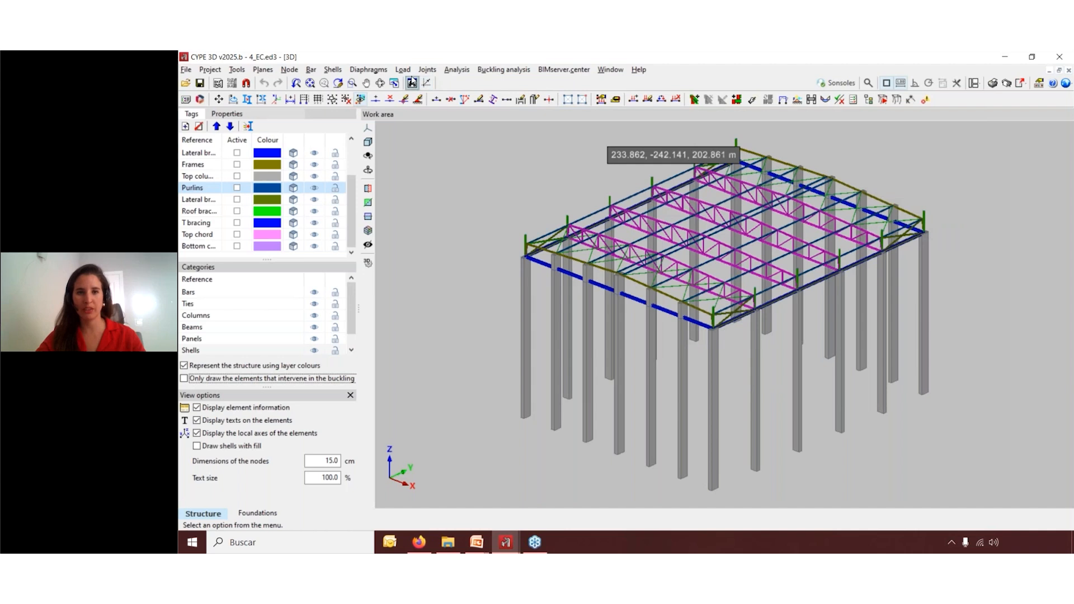
Inspect the buckling coefficients and analysis groups of a top column bar and a PETO bar with the bar Buckling command
{"action": "left_click", "coordinate": [310, 71]}
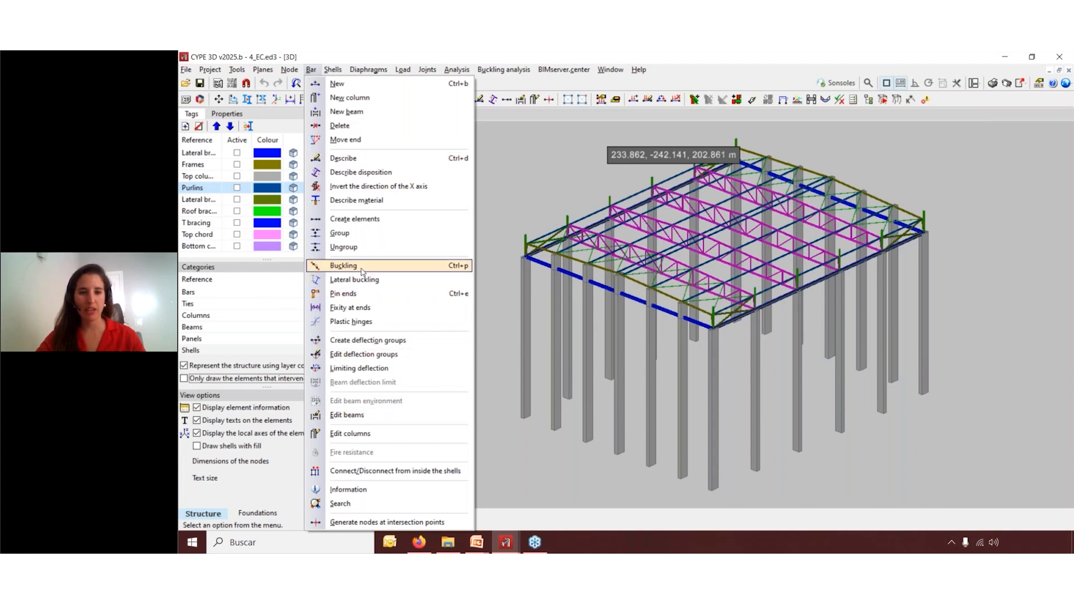
{"action": "left_click", "coordinate": [343, 266]}
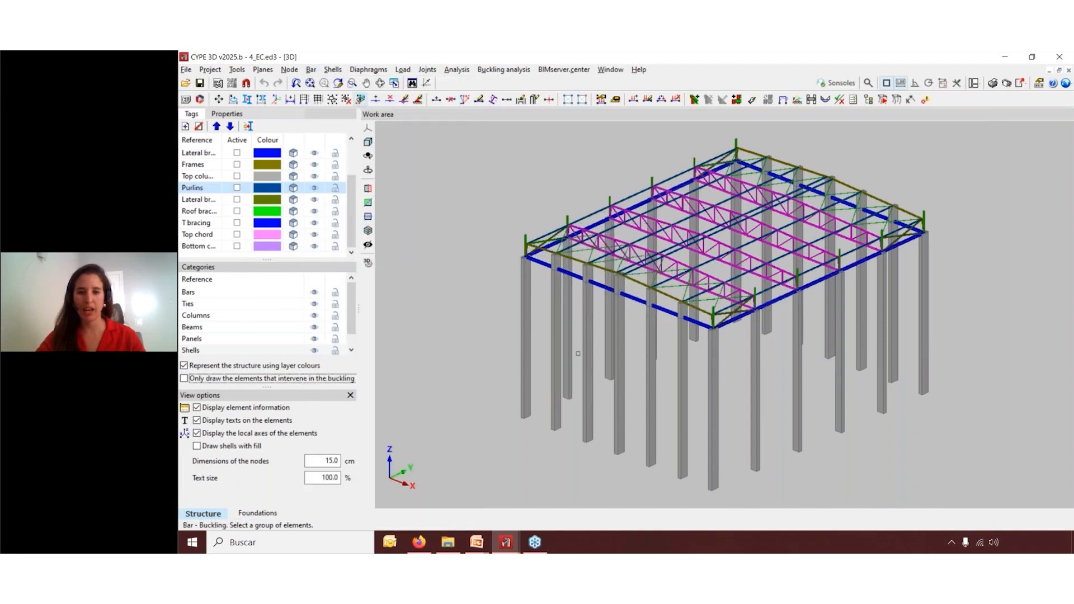
{"action": "mouse_move", "coordinate": [615, 370]}
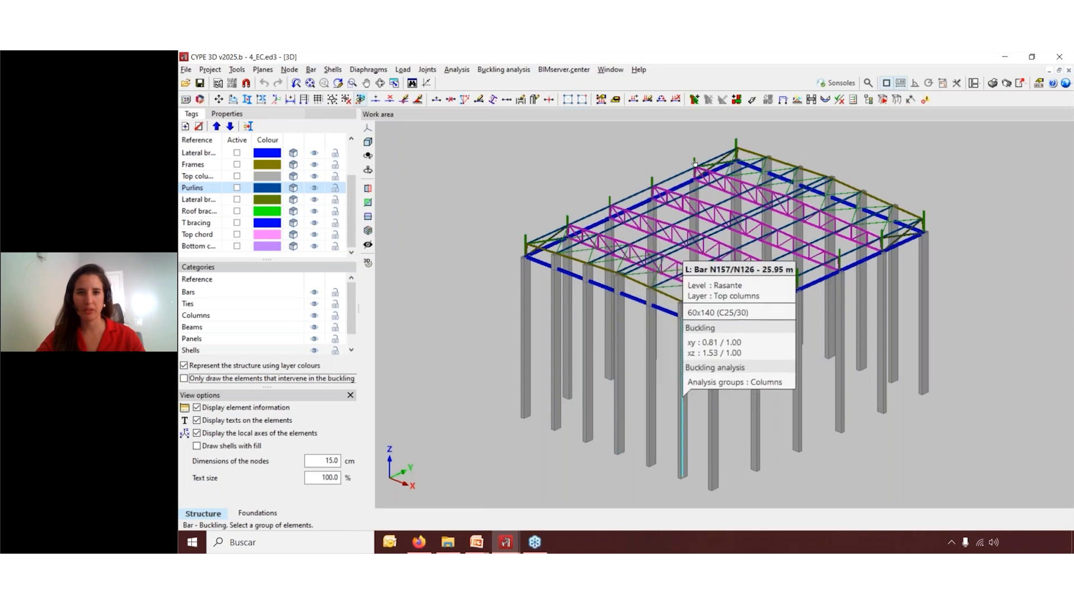
{"action": "left_click", "coordinate": [488, 70]}
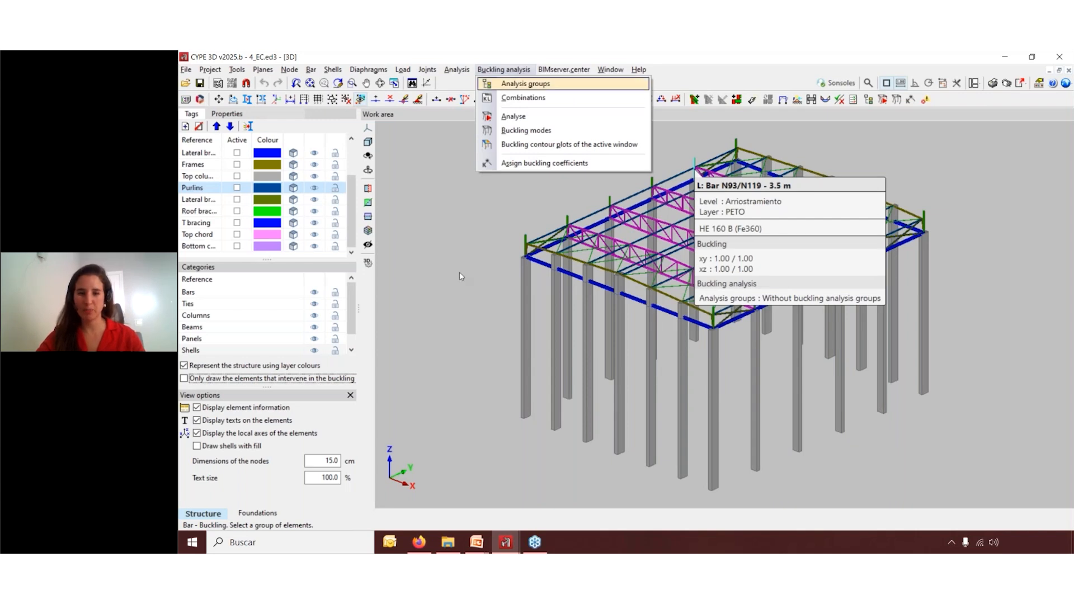
Show the Non-linear analysis slide in the CYPE3D v2025b.pptx presentation and return to the building model in CYPE 3D
{"action": "left_click", "coordinate": [479, 545]}
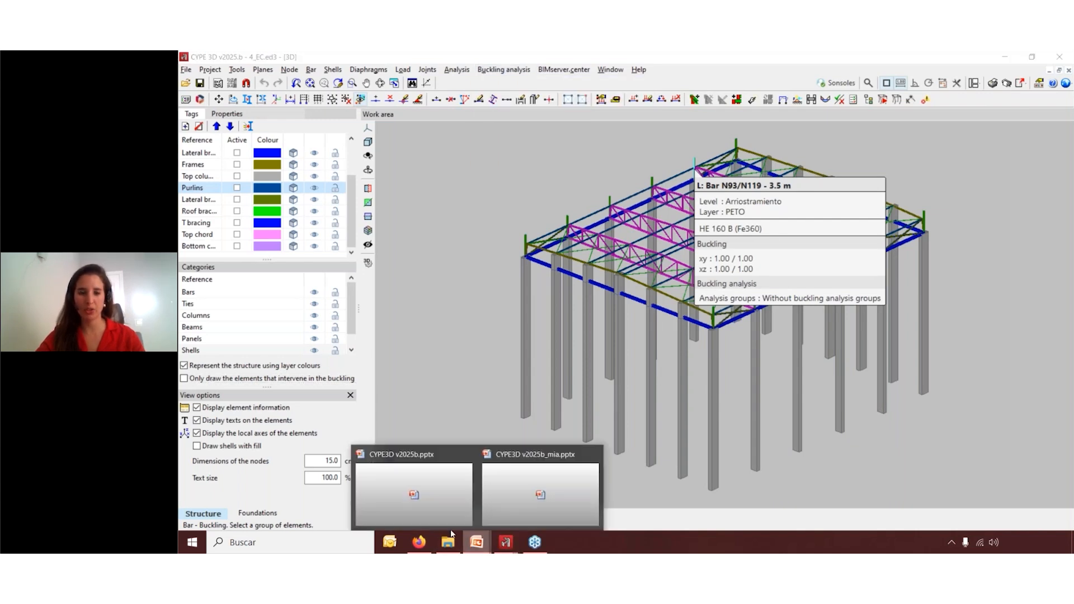
{"action": "left_click", "coordinate": [429, 512]}
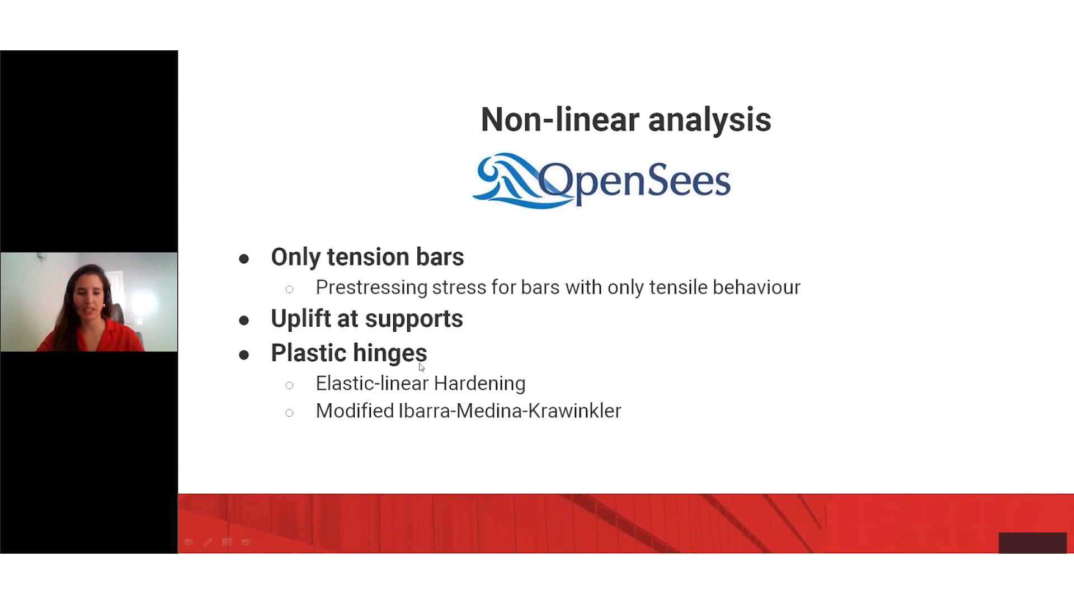
{"action": "key", "text": "alt+Tab"}
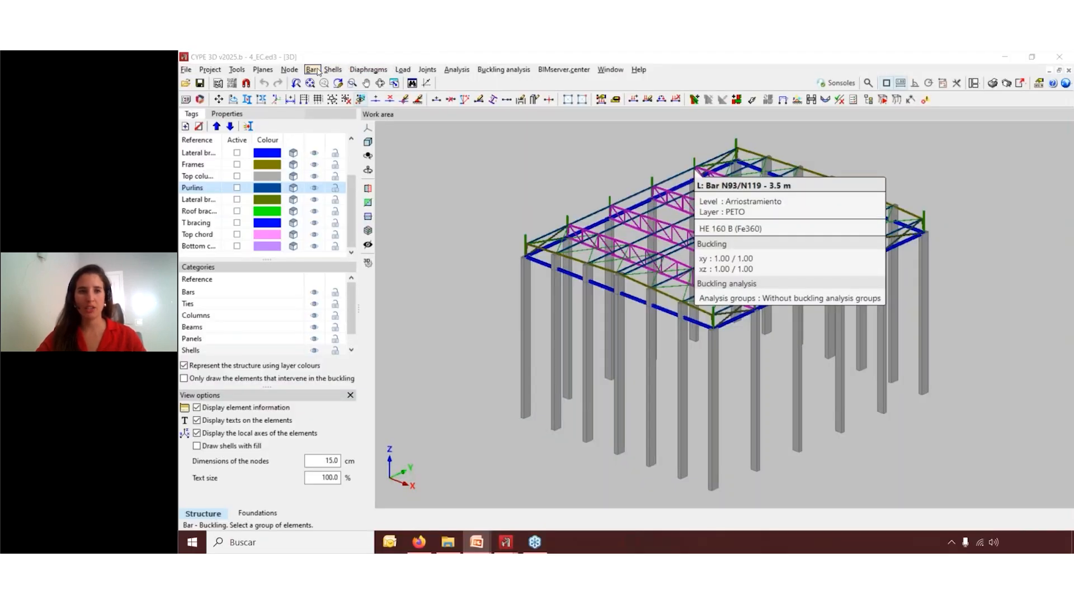
Open the section description of a green roof bracing bar and show the Only tension bars slide in the presentation
{"action": "left_click", "coordinate": [313, 70]}
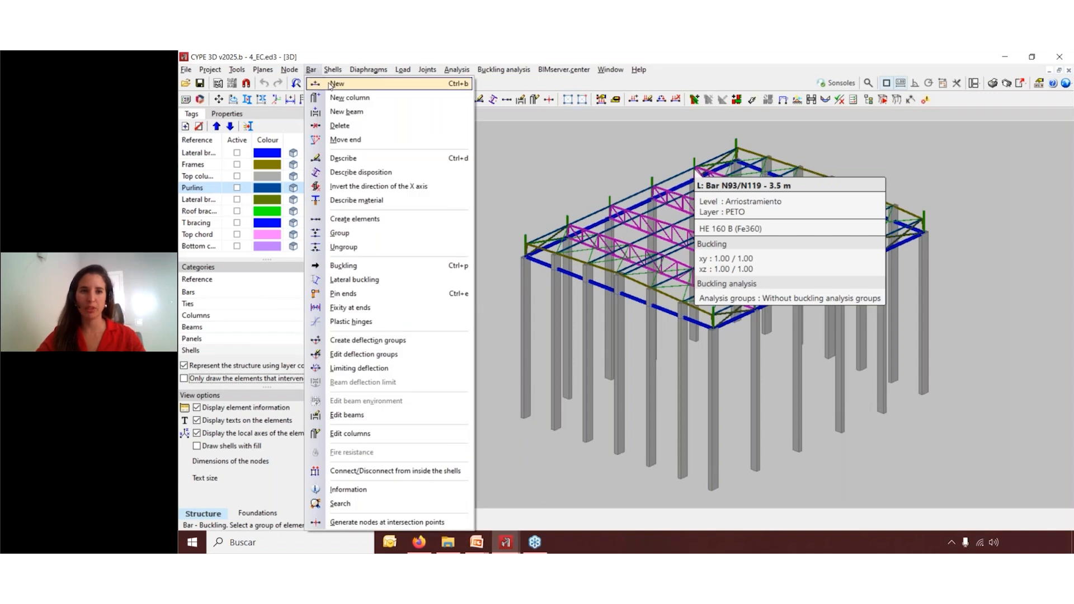
{"action": "left_click", "coordinate": [353, 159]}
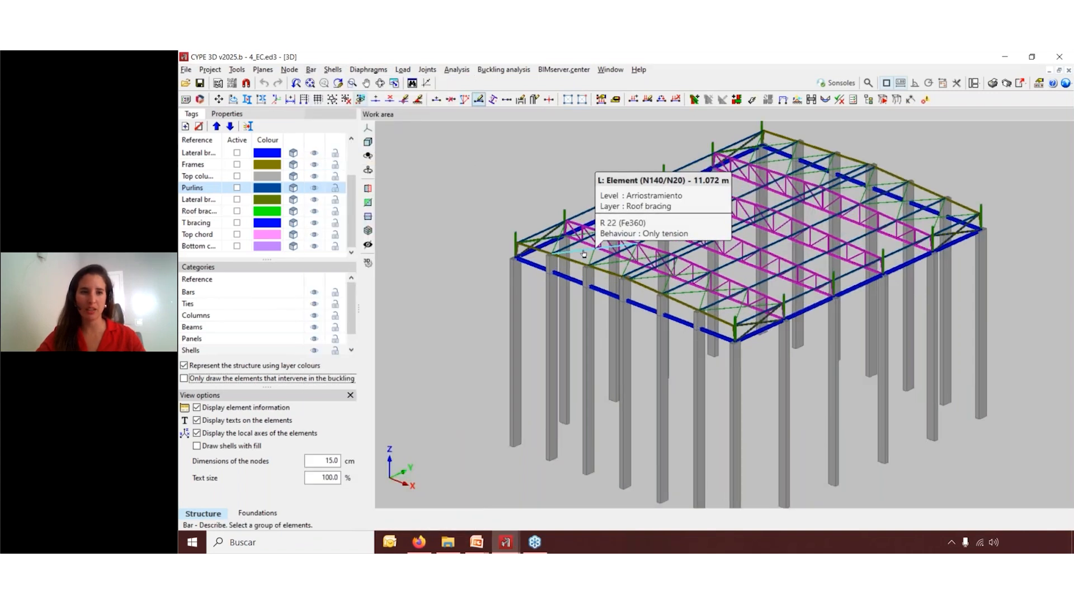
{"action": "scroll", "coordinate": [584, 254], "scroll_direction": "up", "scroll_amount": 3}
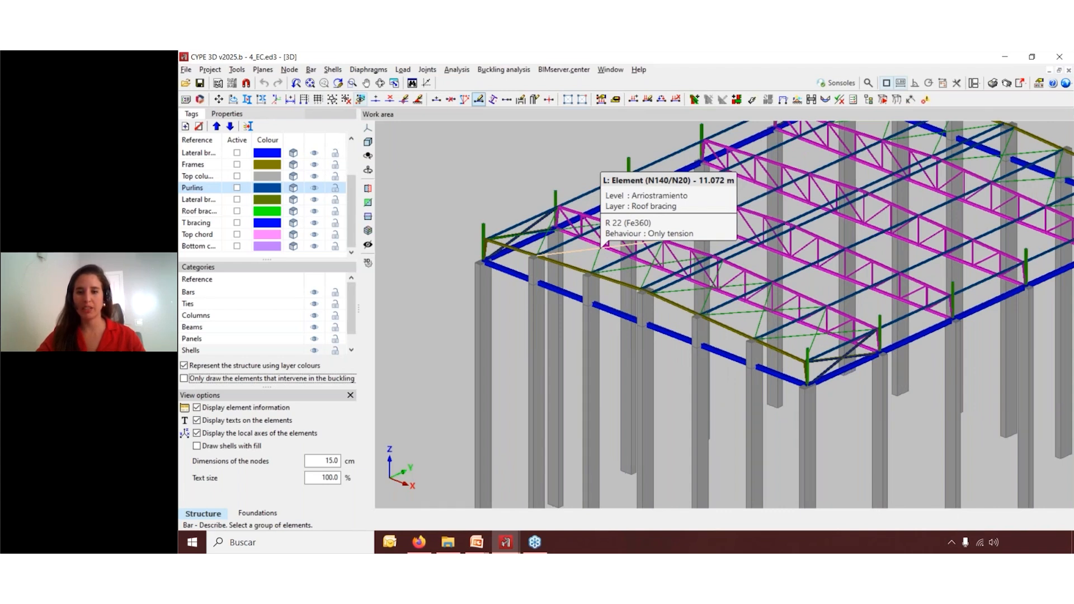
{"action": "left_click", "coordinate": [584, 247]}
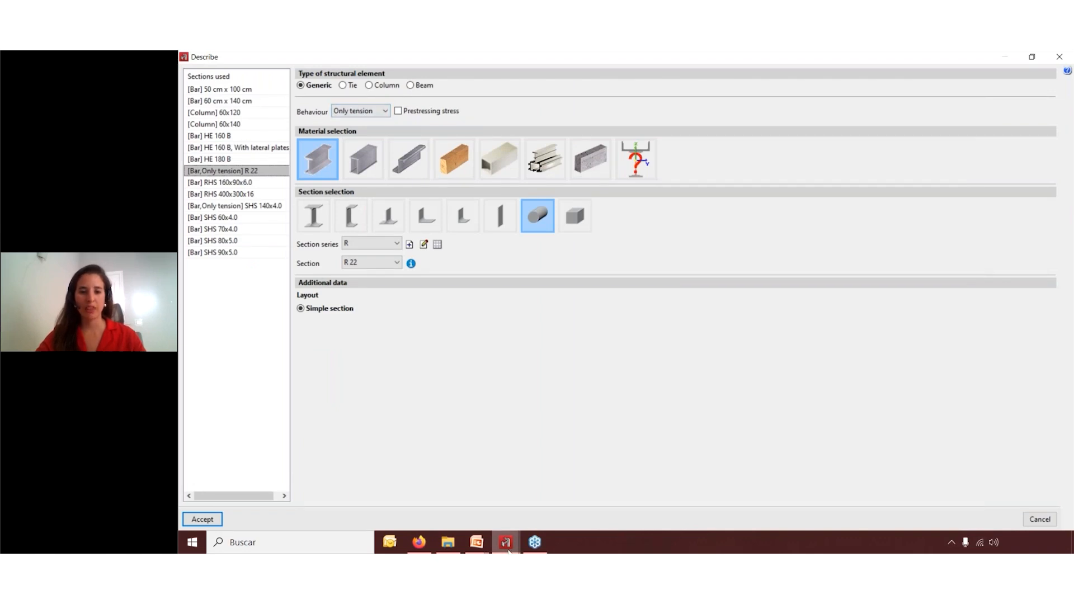
{"action": "left_click", "coordinate": [506, 542]}
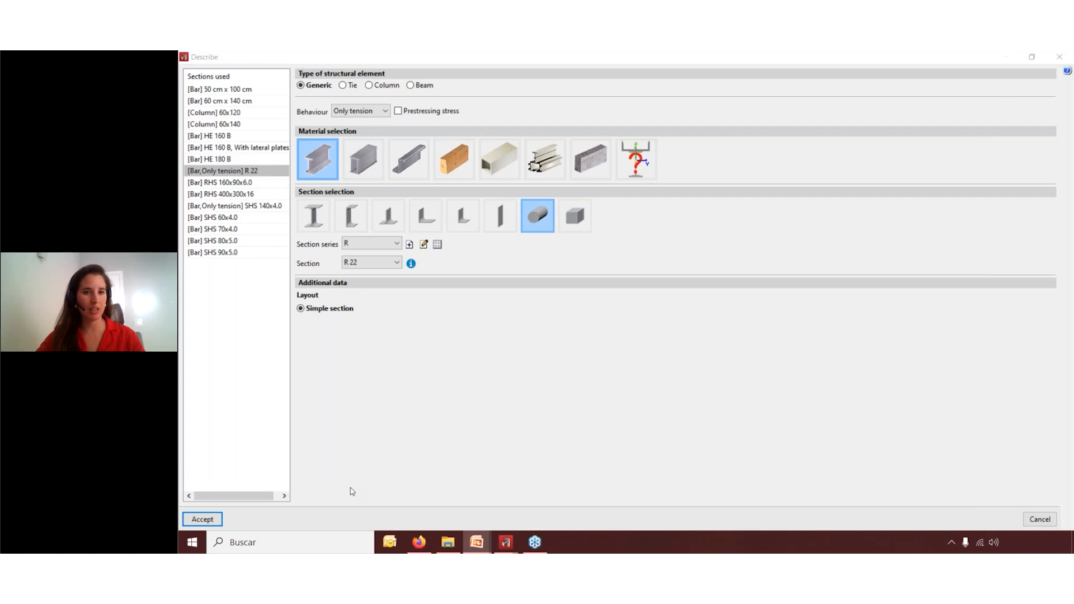
{"action": "key", "text": "alt+Tab"}
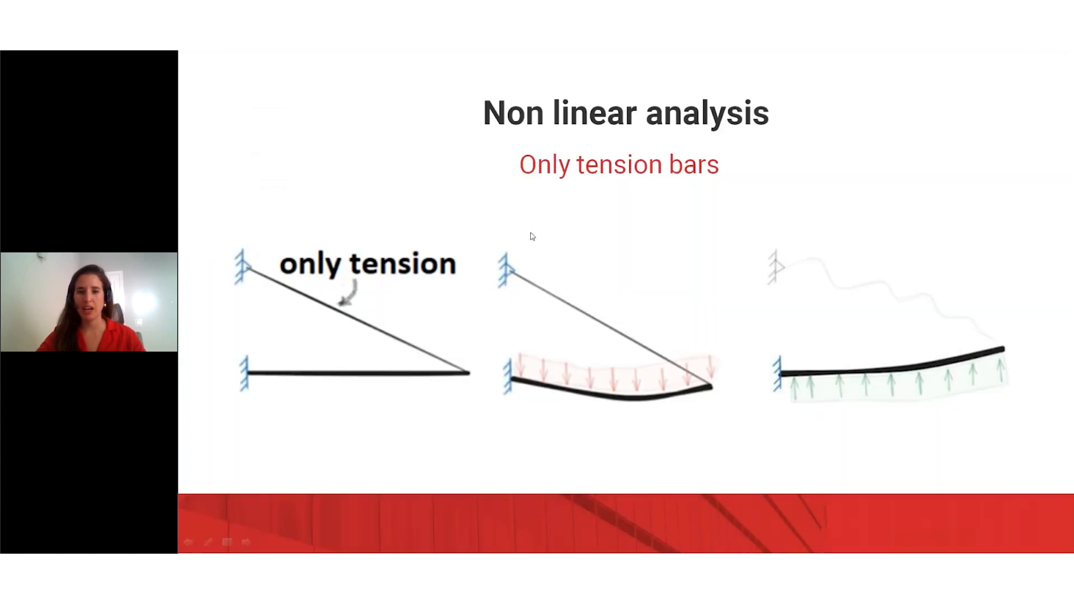
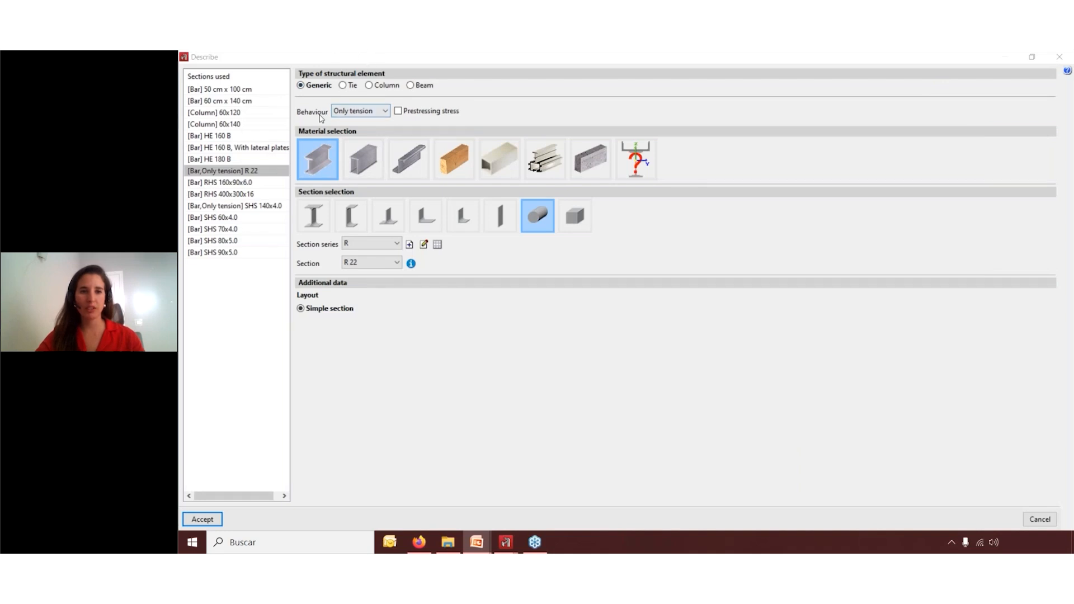
Review the bar's Behaviour choices and Prestressing stress option in the Describe dialog, and leave it without changing the bar
{"action": "left_click", "coordinate": [323, 118]}
{"action": "left_click", "coordinate": [385, 114]}
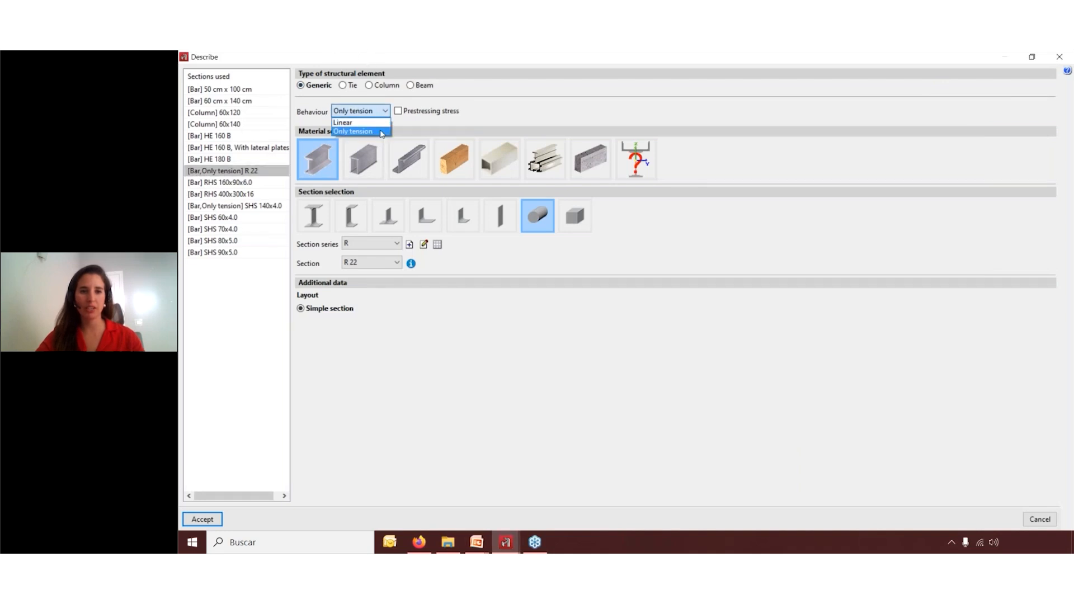
{"action": "left_click", "coordinate": [382, 132]}
{"action": "left_click", "coordinate": [400, 112]}
{"action": "left_click_drag", "start_coordinate": [477, 113], "coordinate": [515, 115]}
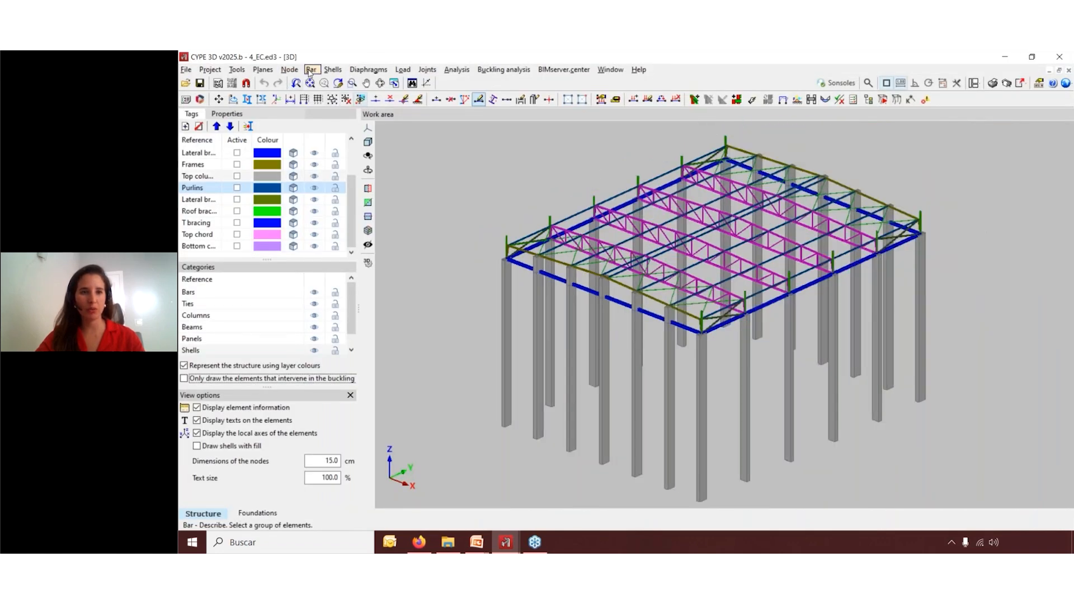
Explore an elastic Rz rotation and its direction options in the external fixity of a column base node, and cancel the dialog
{"action": "left_click", "coordinate": [312, 70]}
{"action": "left_click", "coordinate": [283, 71]}
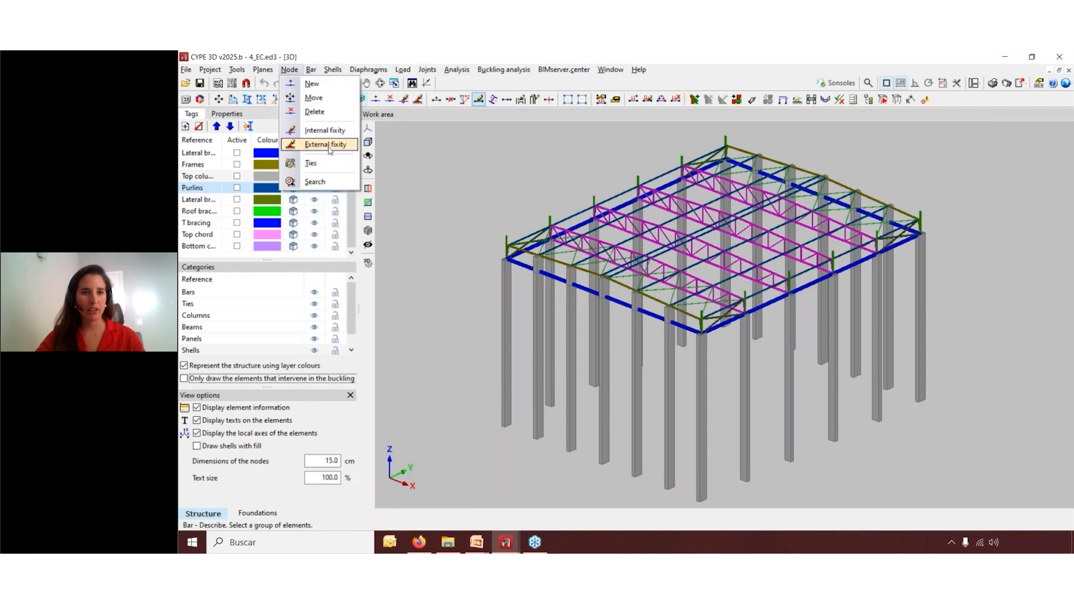
{"action": "left_click", "coordinate": [328, 146]}
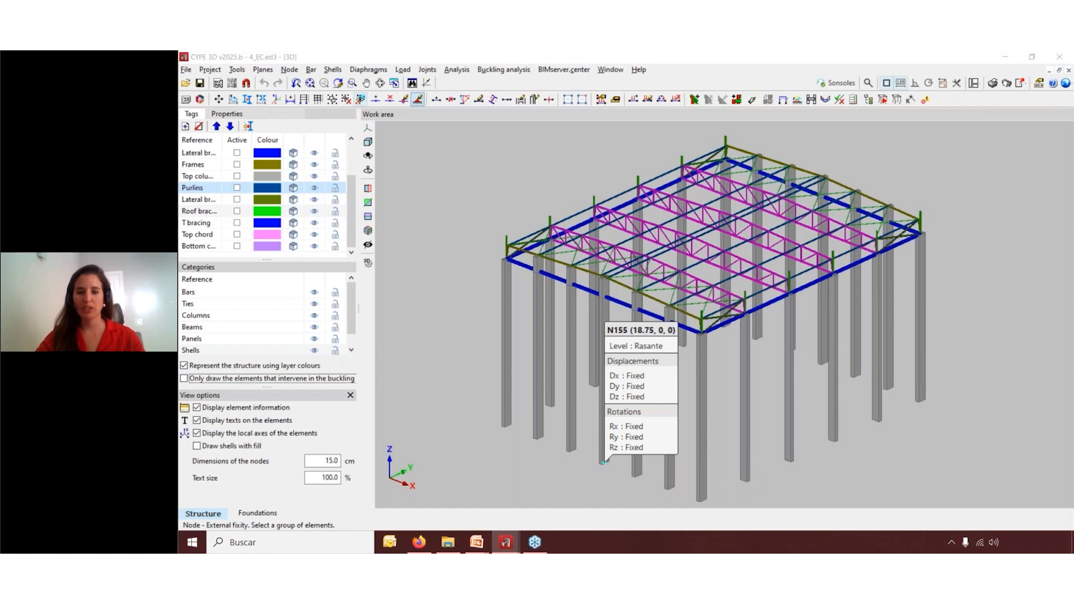
{"action": "right_click", "coordinate": [561, 398]}
{"action": "left_click", "coordinate": [498, 369]}
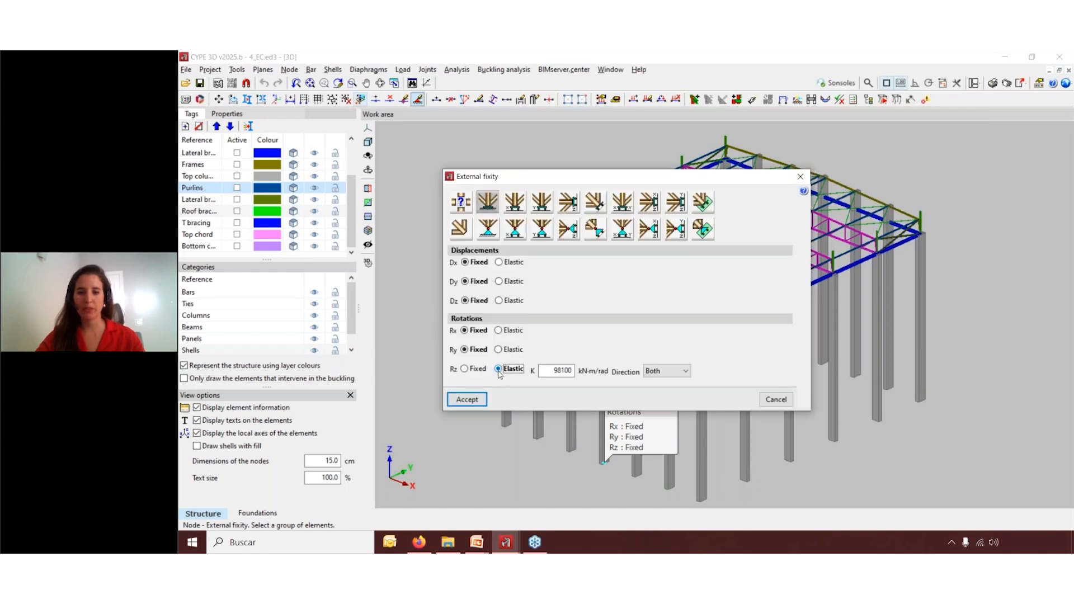
{"action": "double_click", "coordinate": [562, 371]}
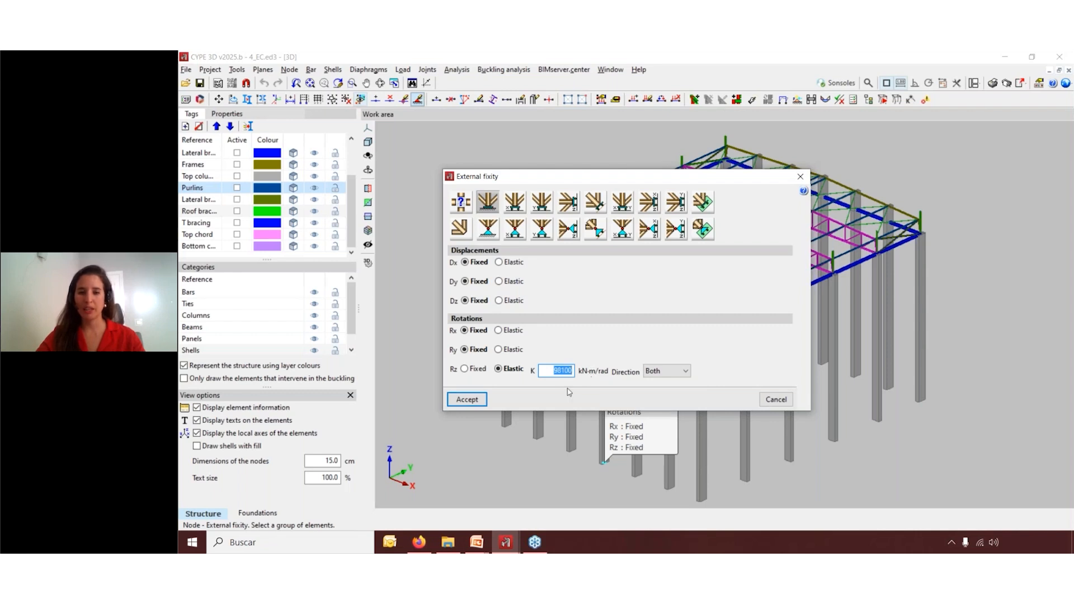
{"action": "left_click", "coordinate": [653, 371]}
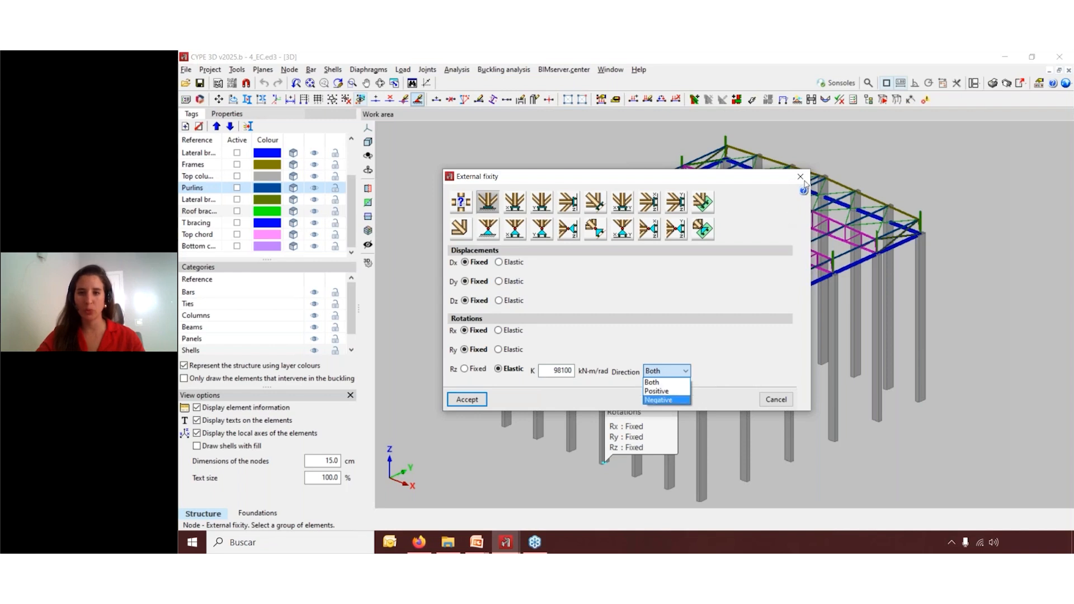
{"action": "left_click", "coordinate": [805, 185]}
{"action": "left_click", "coordinate": [804, 190]}
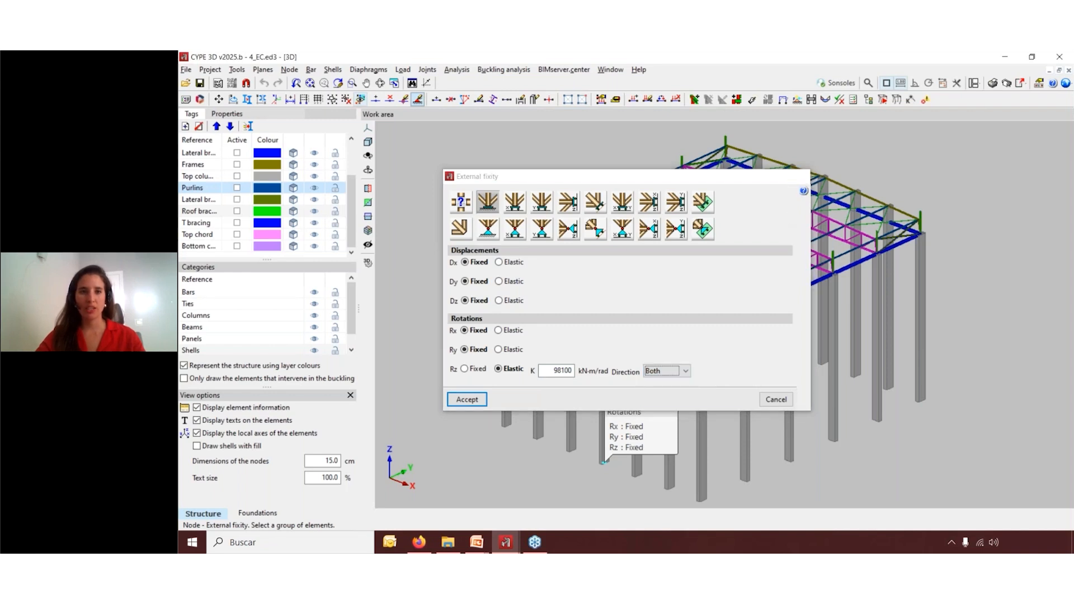
{"action": "key", "text": "Escape"}
Explore a new shell's subgrade modulus in the local Z axis with Only compression behaviour, and close the dialog without creating it
{"action": "left_click", "coordinate": [333, 69]}
{"action": "left_click", "coordinate": [352, 83]}
{"action": "left_click", "coordinate": [471, 201]}
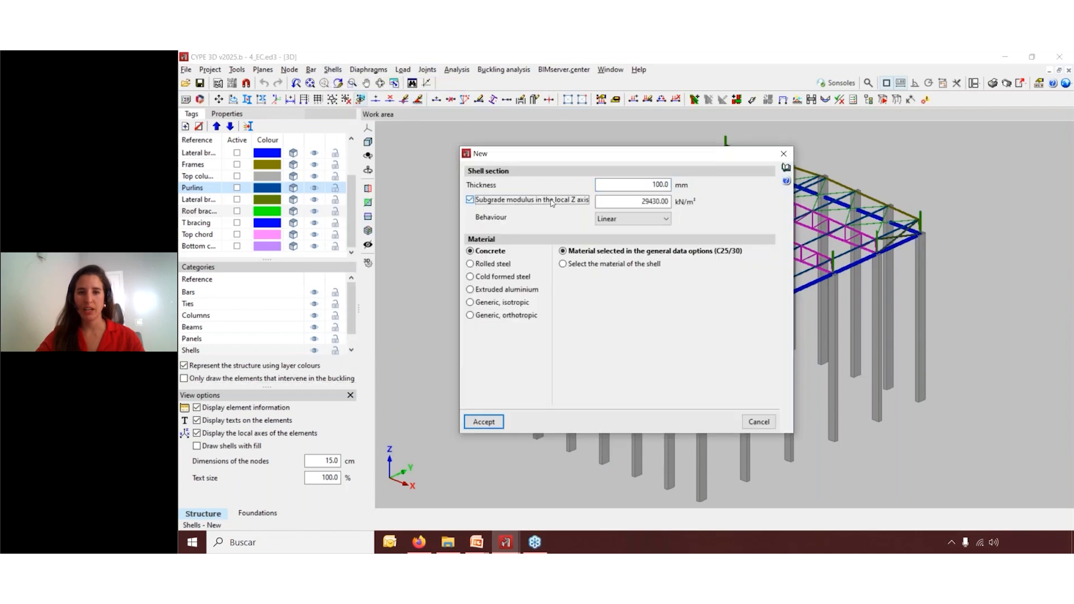
{"action": "left_click", "coordinate": [630, 219]}
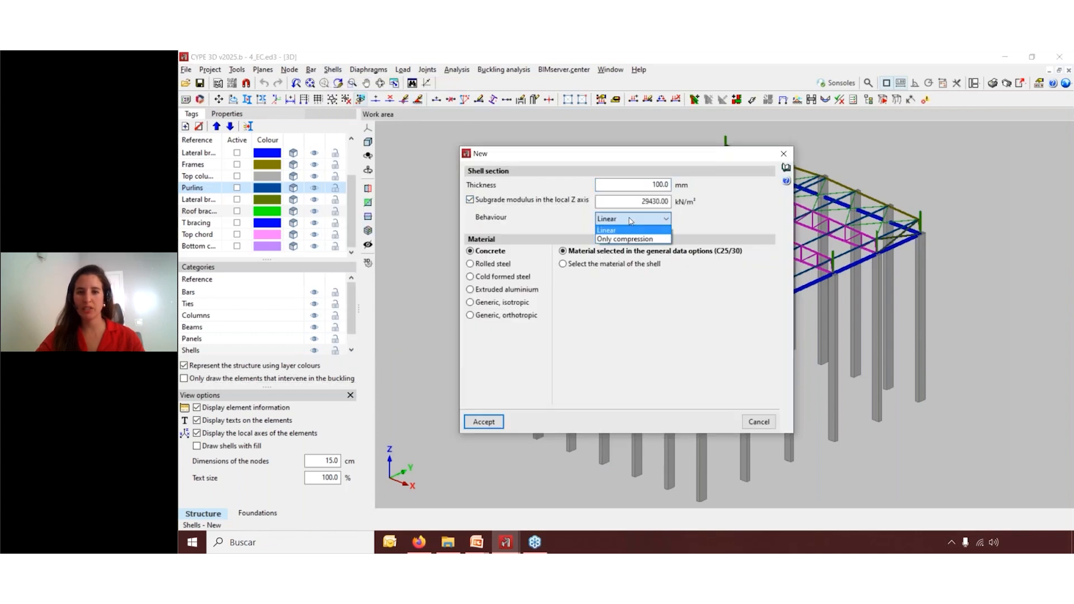
{"action": "left_click", "coordinate": [633, 240]}
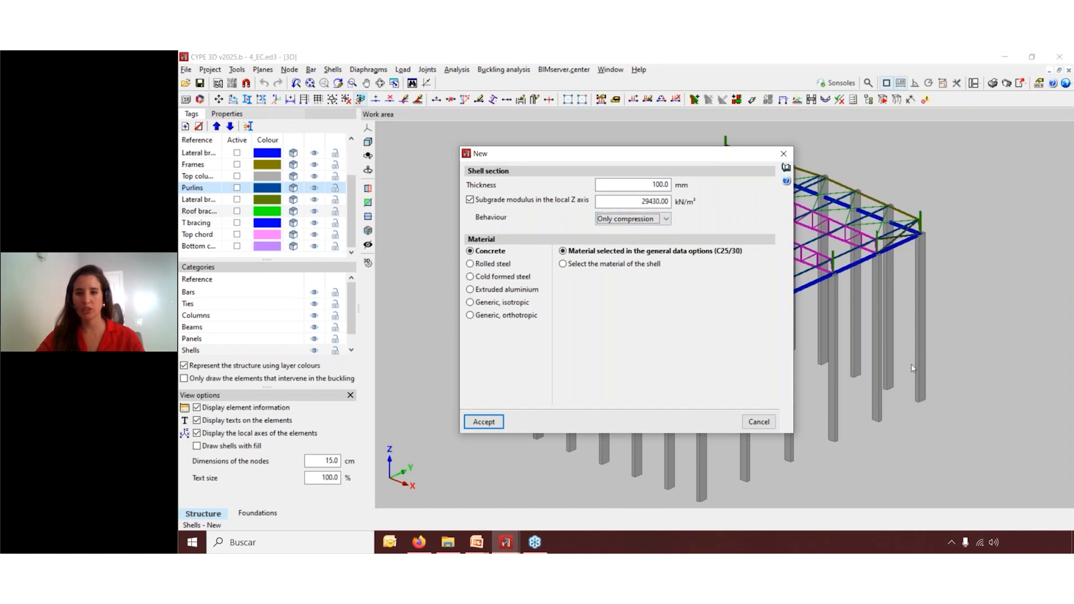
{"action": "left_click", "coordinate": [784, 154]}
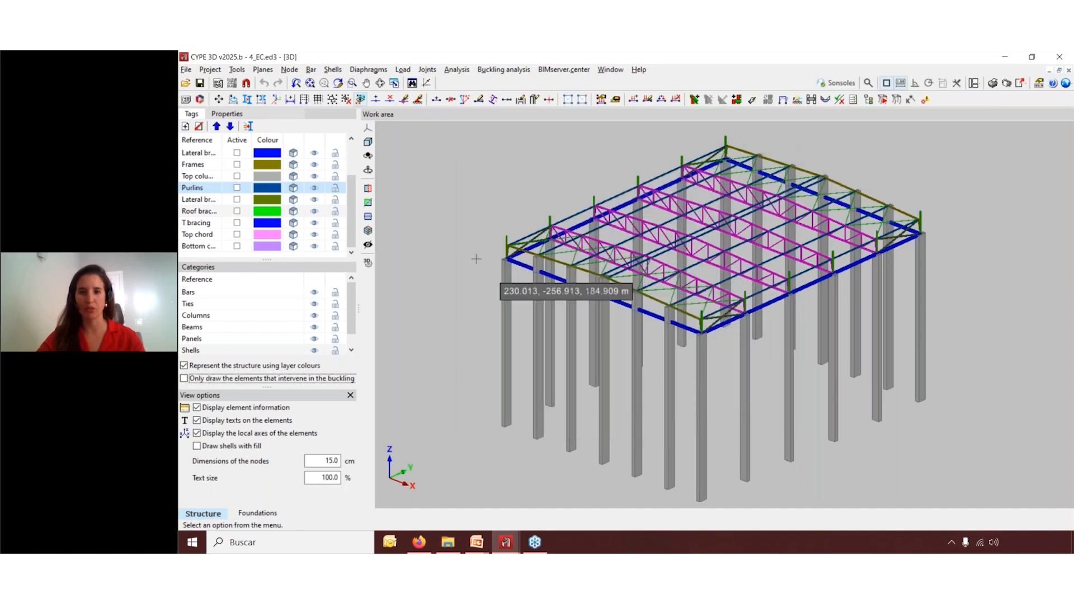
Start the Forces analysis, restrict the force diagrams to selected bars only and enable Consult values
{"action": "scroll", "coordinate": [477, 259], "scroll_direction": "down", "scroll_amount": 1}
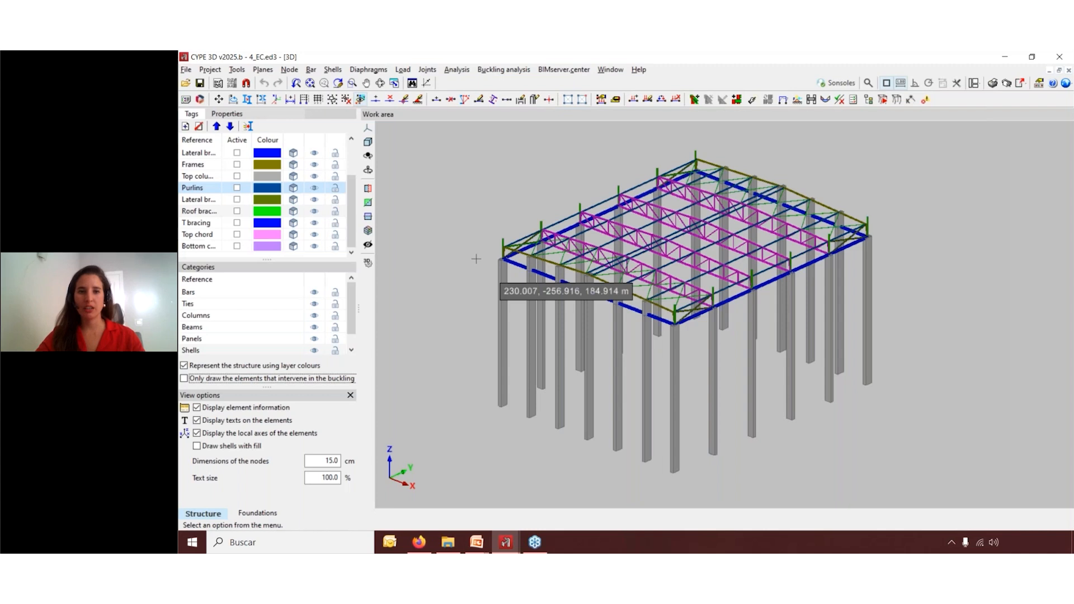
{"action": "left_click", "coordinate": [226, 114]}
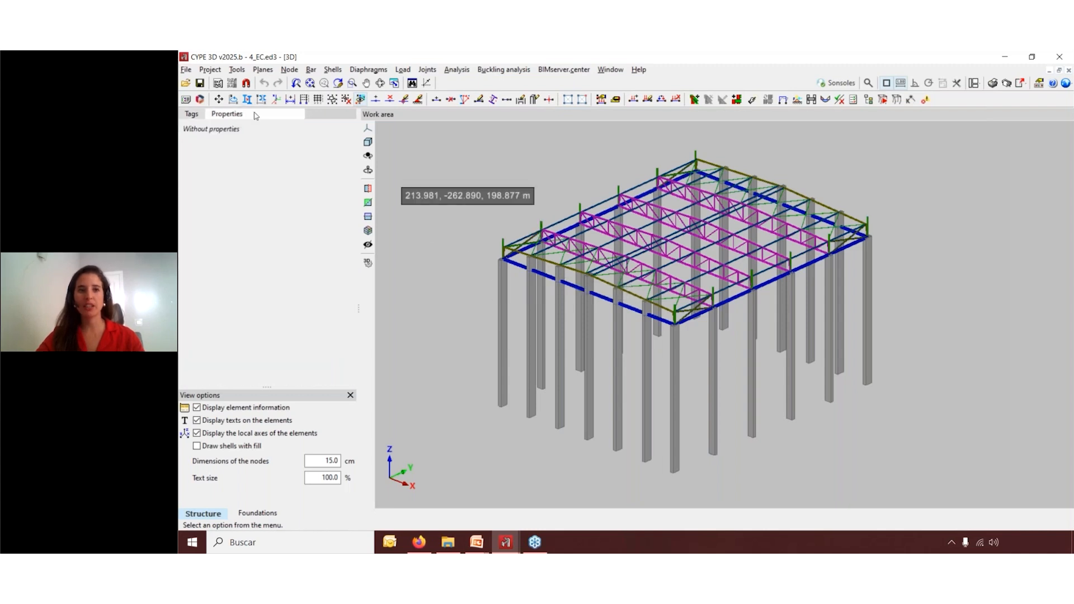
{"action": "left_click", "coordinate": [457, 70]}
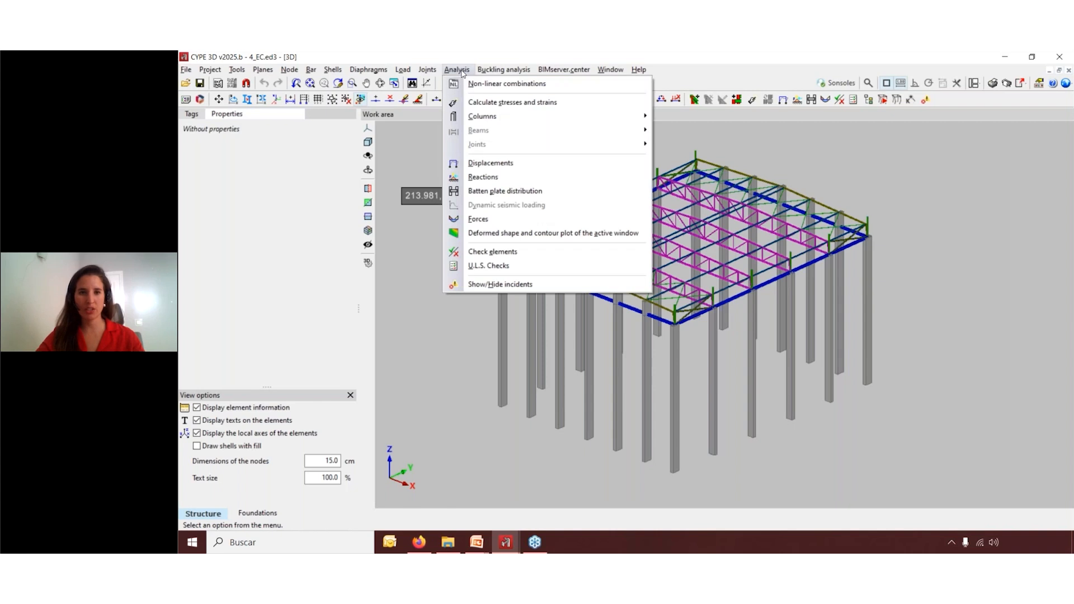
{"action": "left_click", "coordinate": [504, 219]}
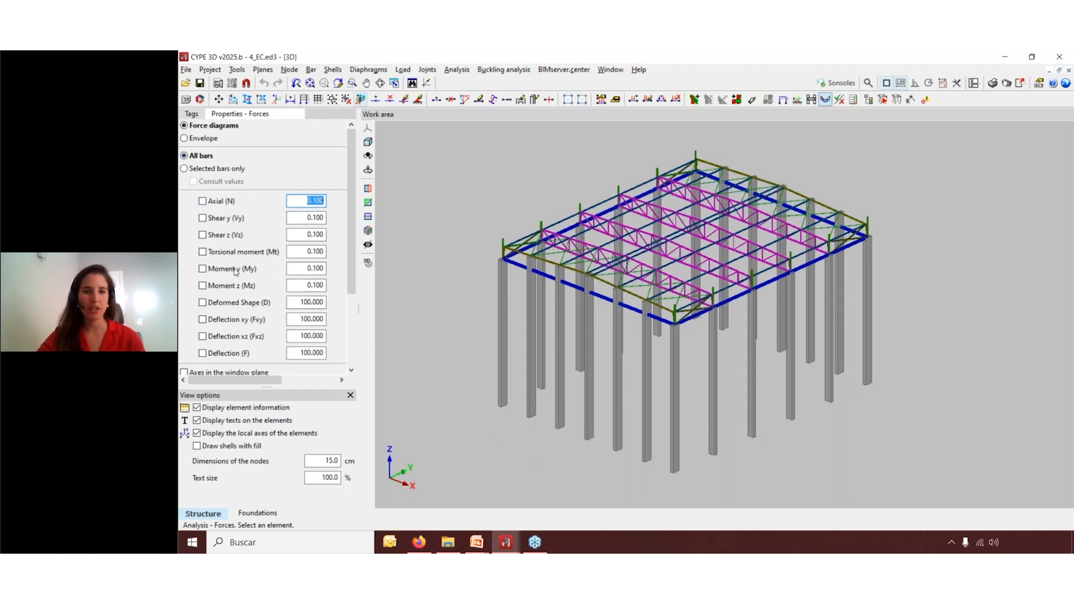
{"action": "left_click", "coordinate": [191, 169]}
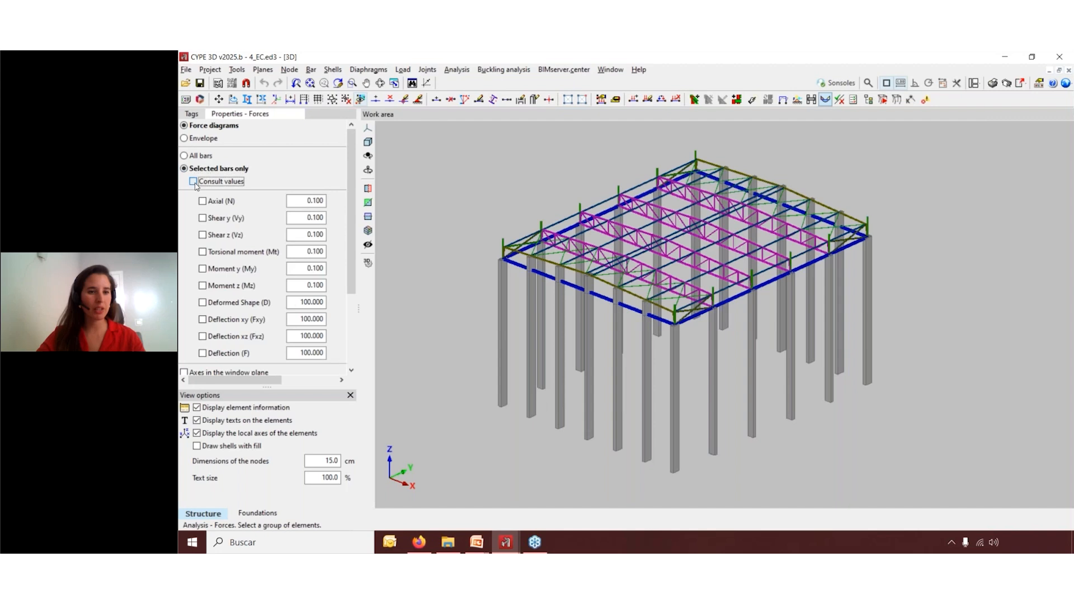
{"action": "left_click", "coordinate": [194, 181]}
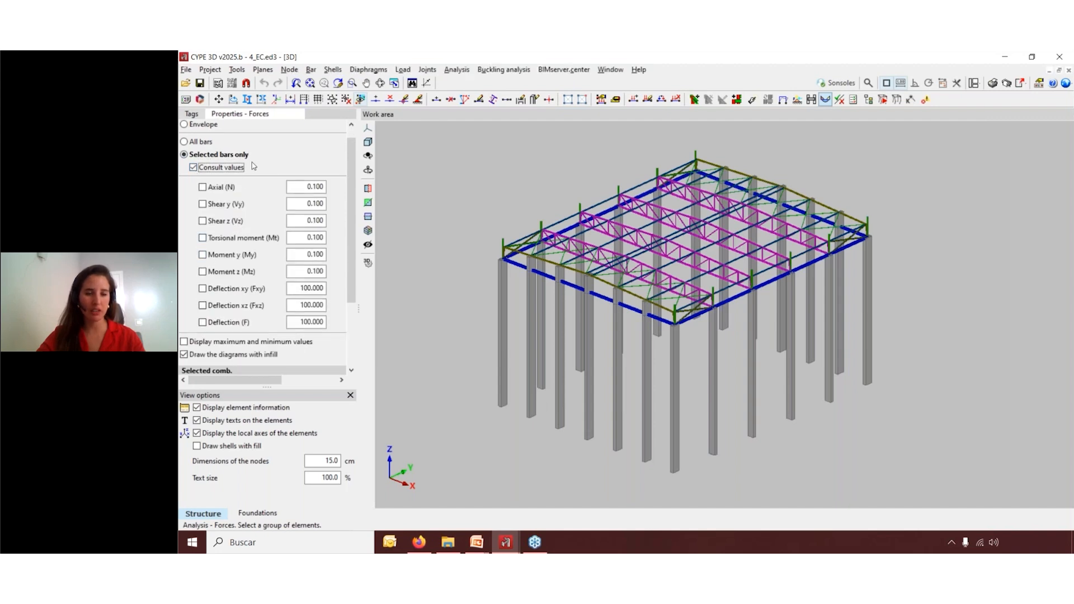
Set the selected combination type to Rolled and built-up section steel and browse its non-linear load combinations
{"action": "scroll", "coordinate": [238, 257], "scroll_direction": "down", "scroll_amount": 1}
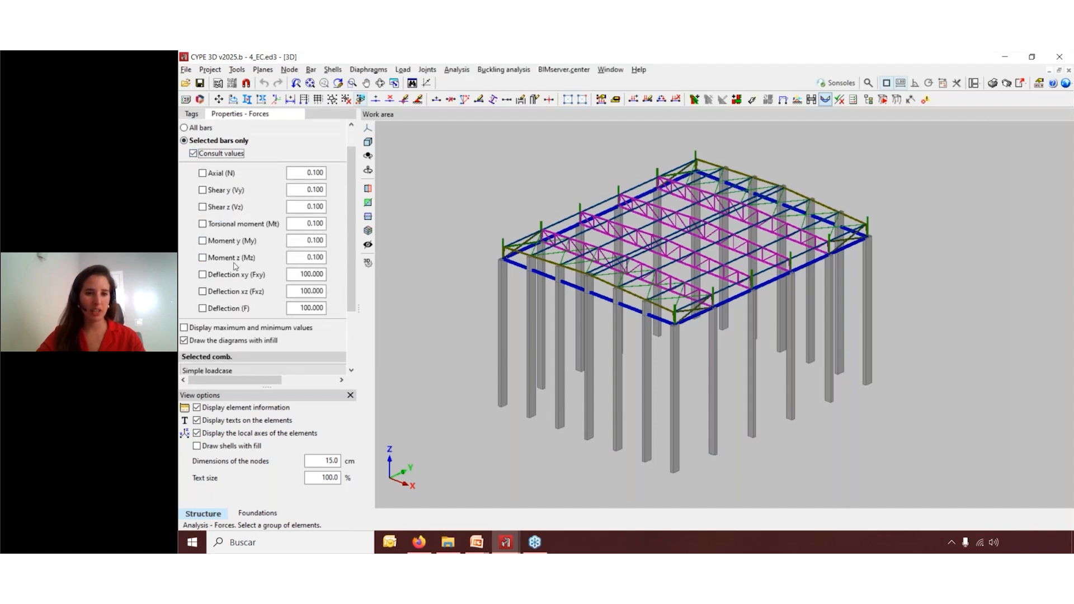
{"action": "scroll", "coordinate": [235, 267], "scroll_direction": "down", "scroll_amount": 1}
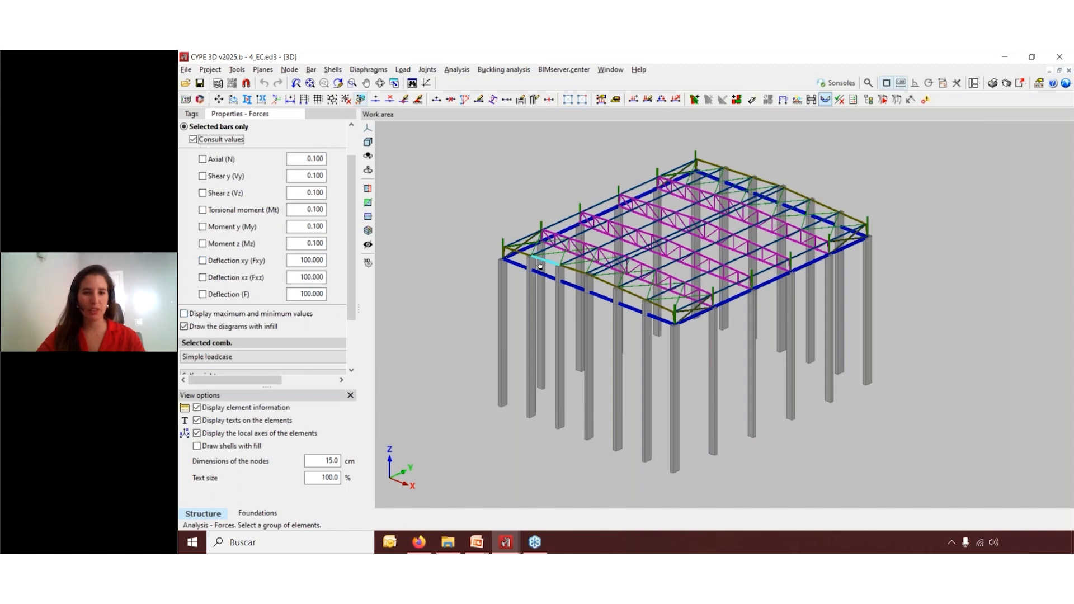
{"action": "scroll", "coordinate": [342, 328], "scroll_direction": "down", "scroll_amount": 5}
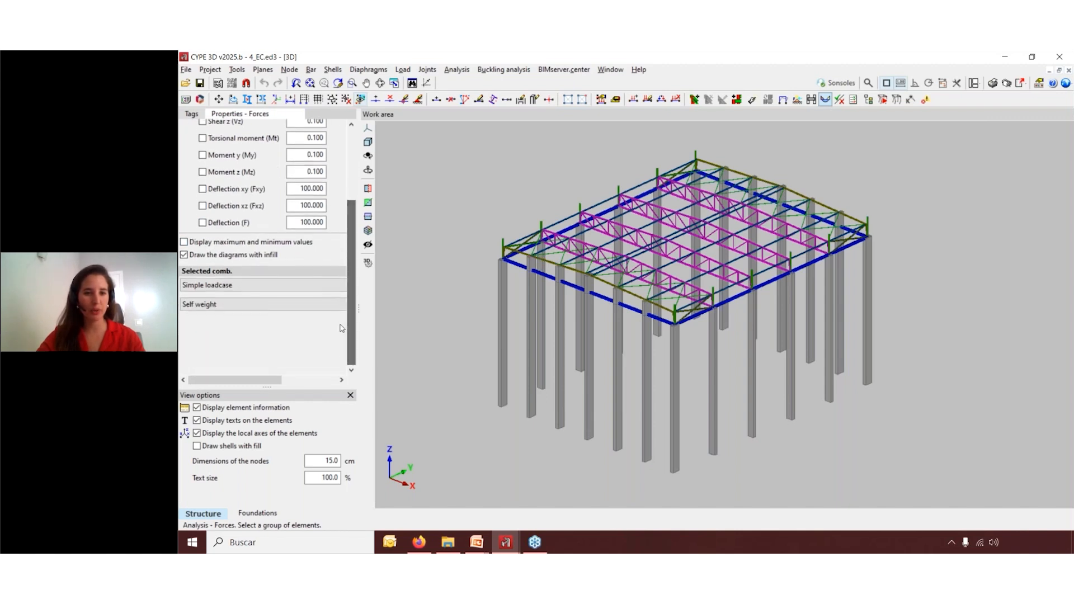
{"action": "left_click", "coordinate": [269, 286]}
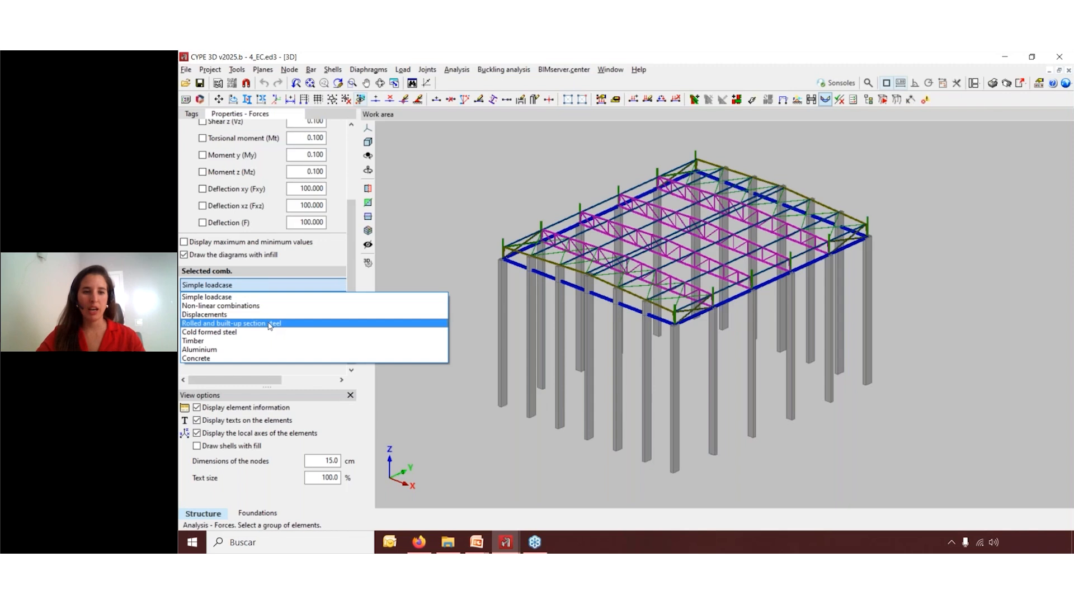
{"action": "left_click", "coordinate": [234, 325]}
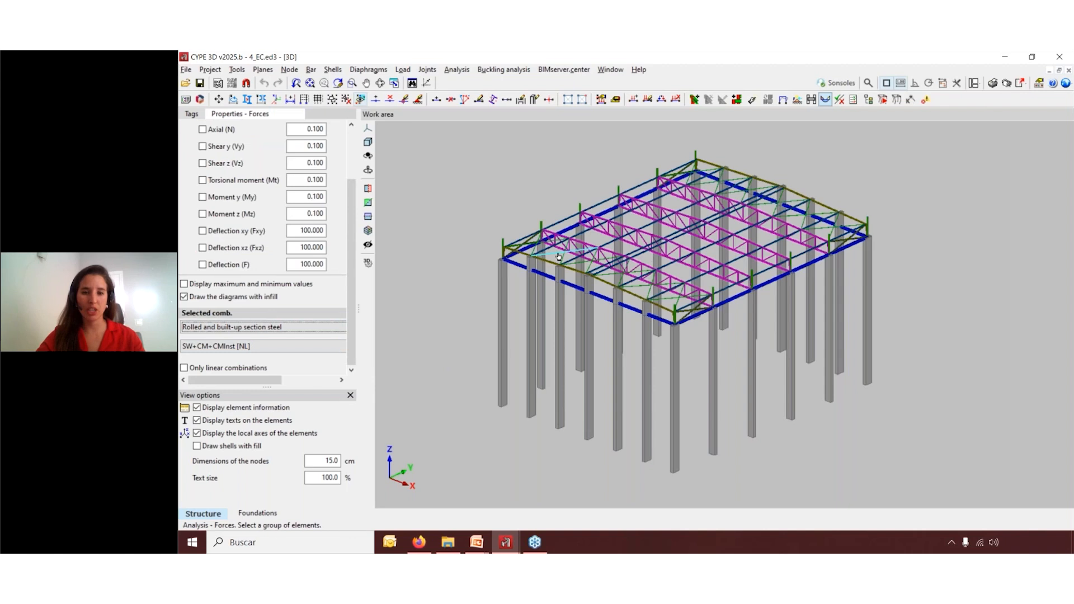
{"action": "left_click", "coordinate": [321, 345]}
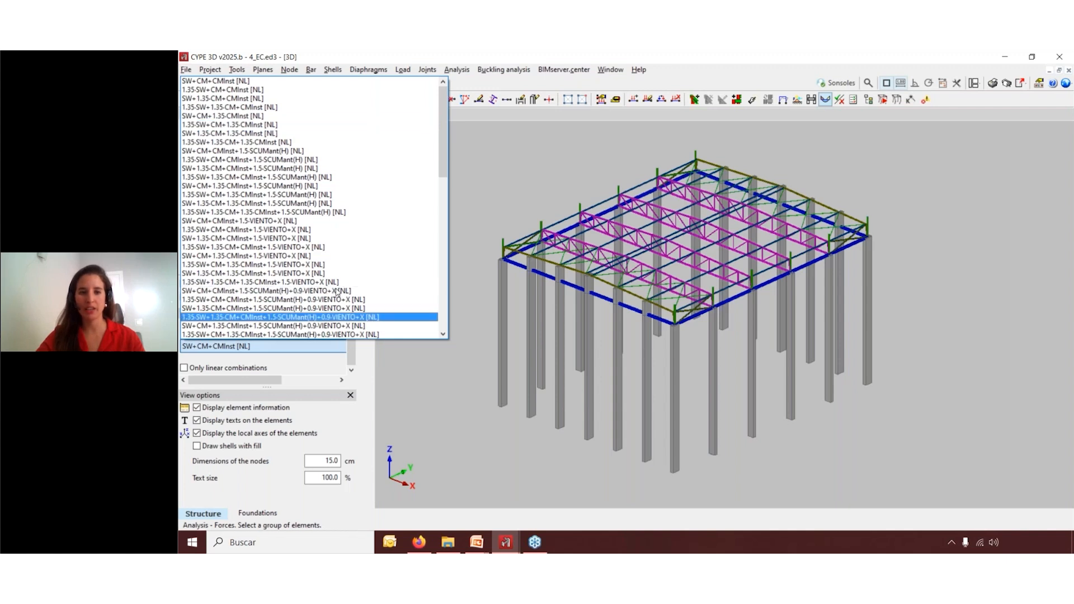
{"action": "left_click", "coordinate": [536, 258]}
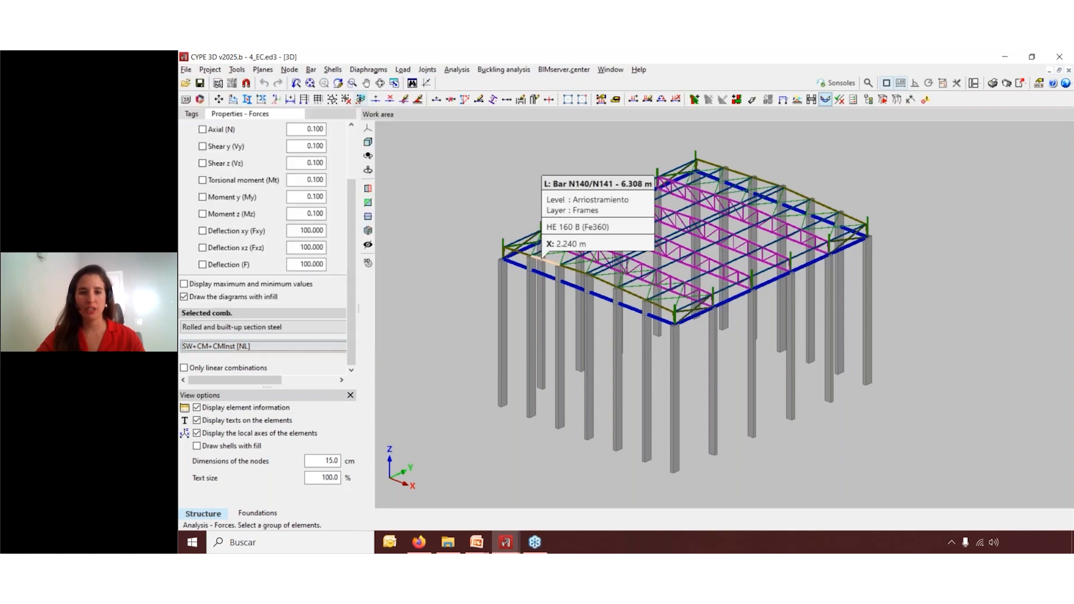
Display the axial force (N) diagram at a scale of 10 for the selected edge beam and the adjacent roof bracing bar
{"action": "scroll", "coordinate": [540, 259], "scroll_direction": "up", "scroll_amount": 5}
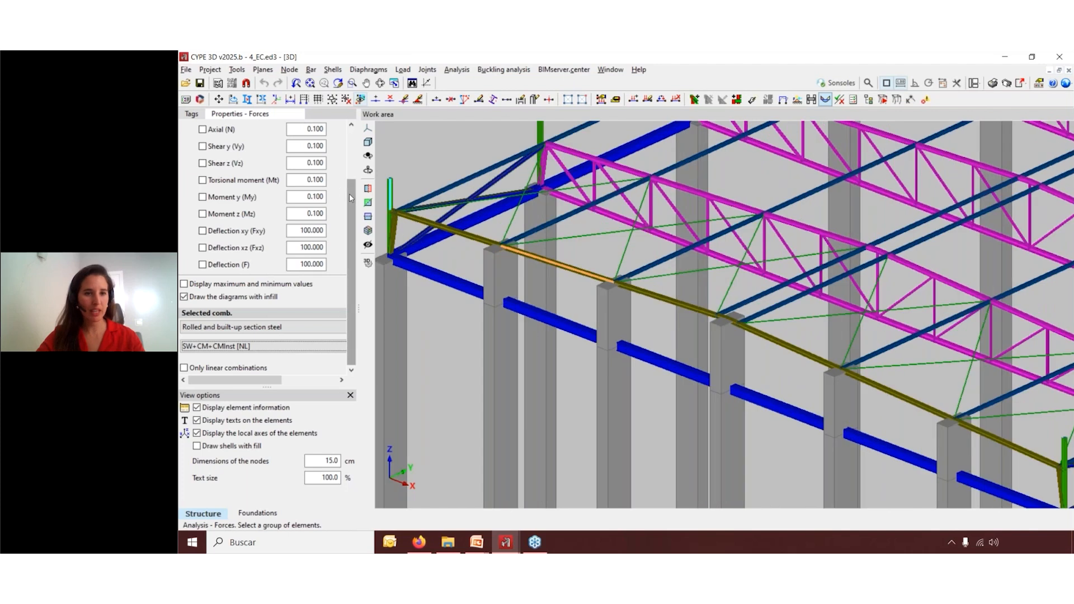
{"action": "left_click_drag", "start_coordinate": [349, 194], "coordinate": [356, 168]}
{"action": "left_click", "coordinate": [203, 163]}
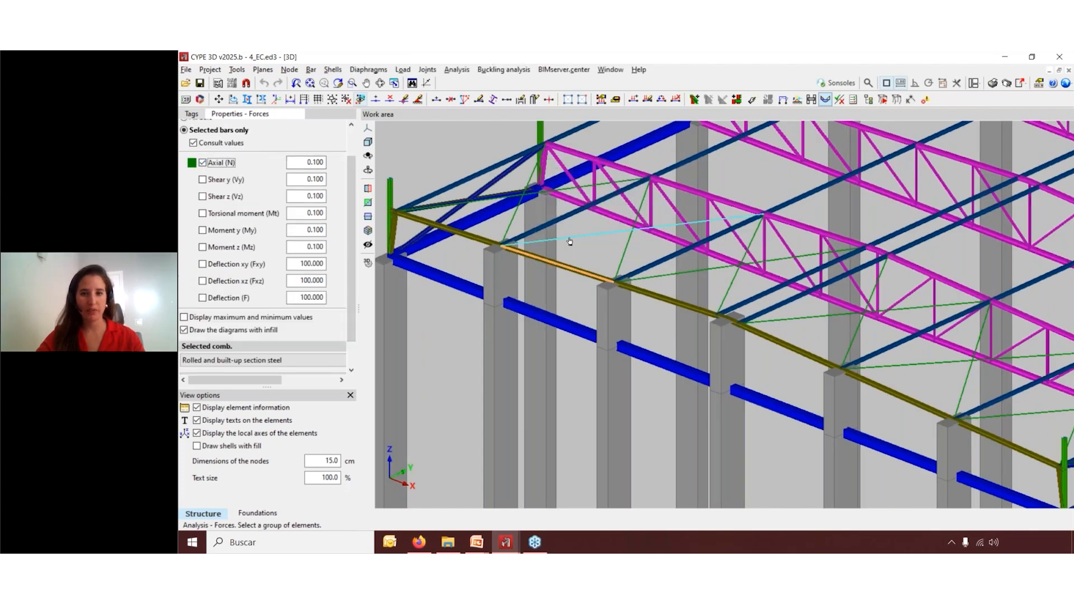
{"action": "mouse_move", "coordinate": [570, 241]}
{"action": "key", "text": "Tab"}
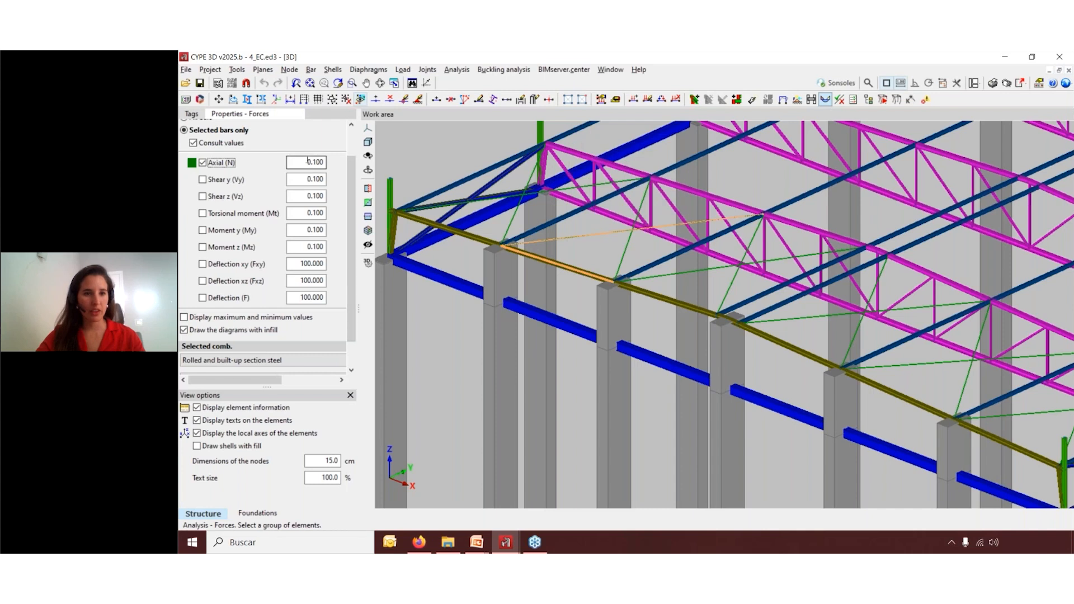
{"action": "type", "text": "1"}
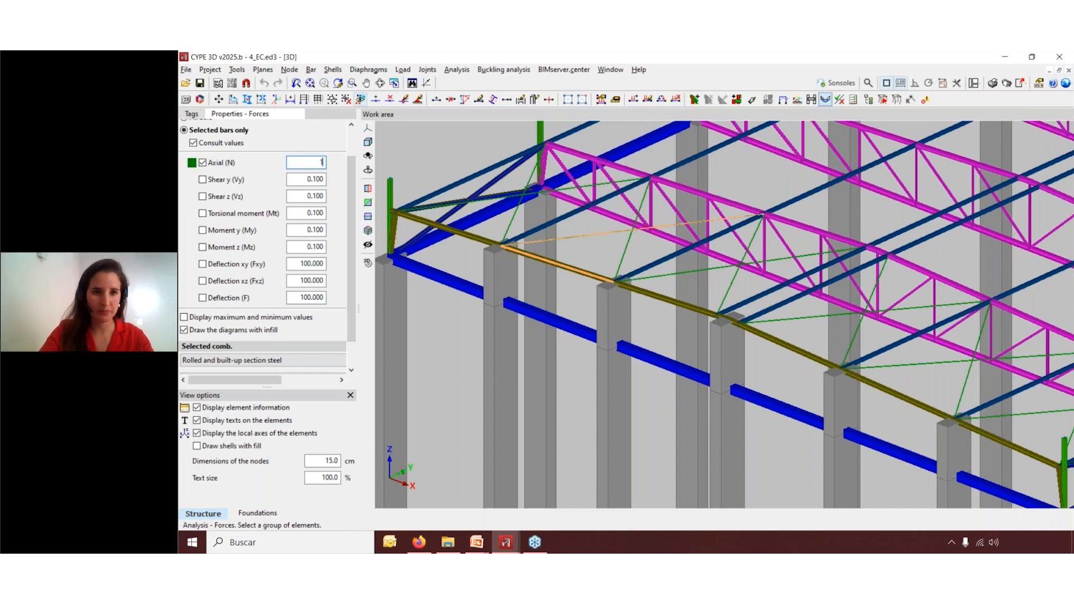
{"action": "key", "text": "Tab"}
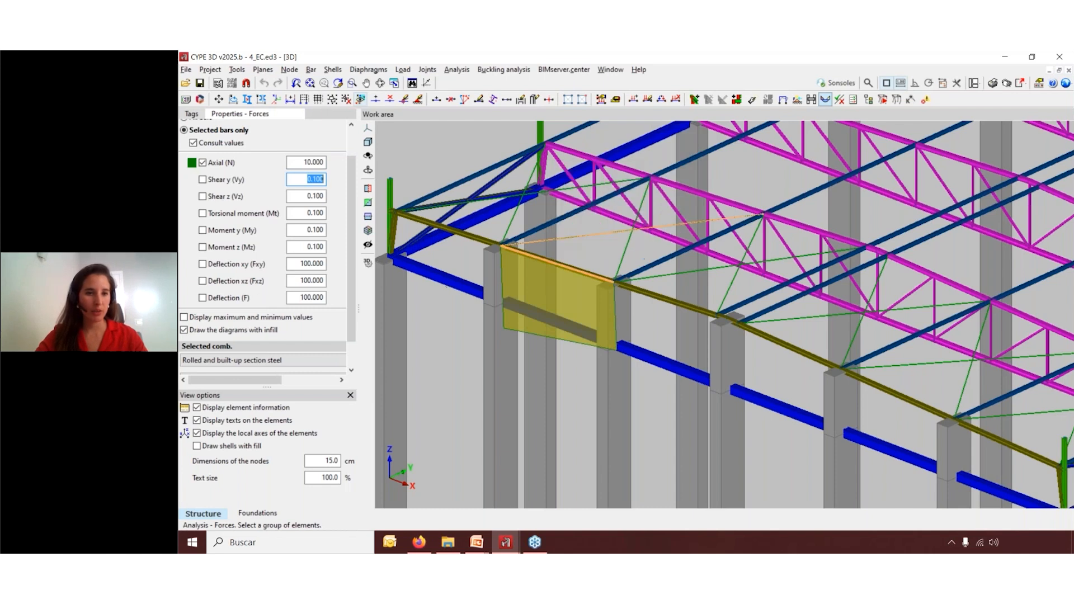
Browse the non-linear load combinations available for the force diagram and close the list without choosing another one
{"action": "scroll", "coordinate": [274, 288], "scroll_direction": "down", "scroll_amount": 1}
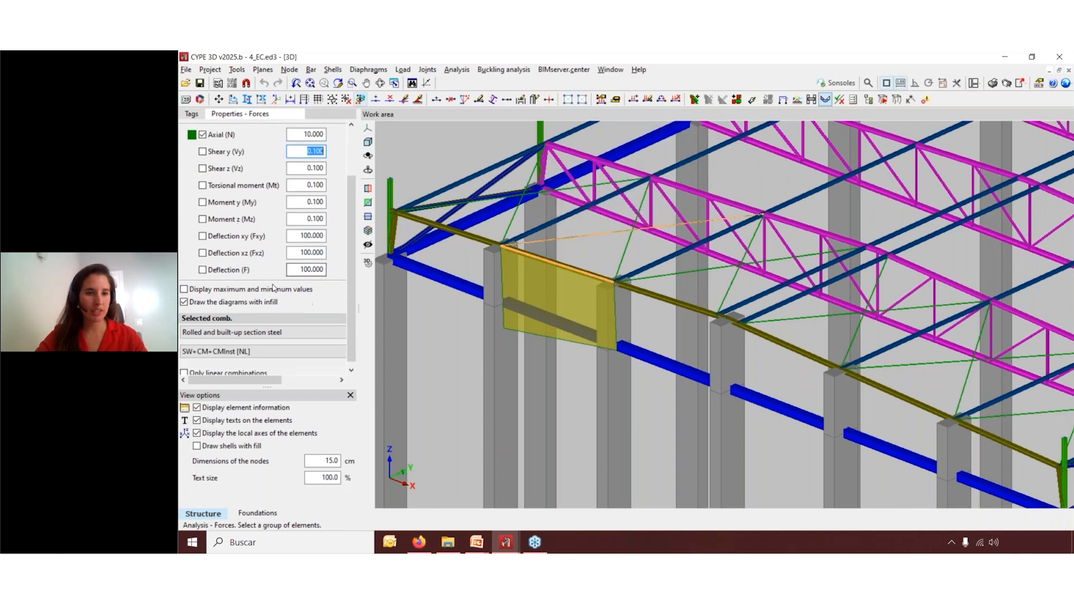
{"action": "left_click", "coordinate": [230, 347]}
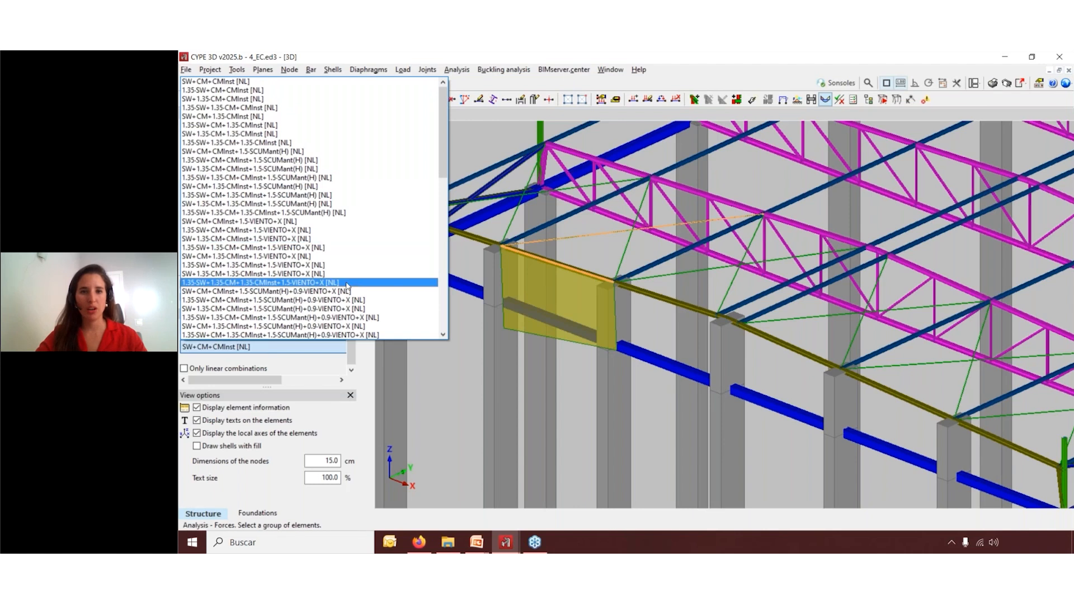
{"action": "left_click", "coordinate": [495, 230]}
{"action": "scroll", "coordinate": [495, 232], "scroll_direction": "down", "scroll_amount": 5}
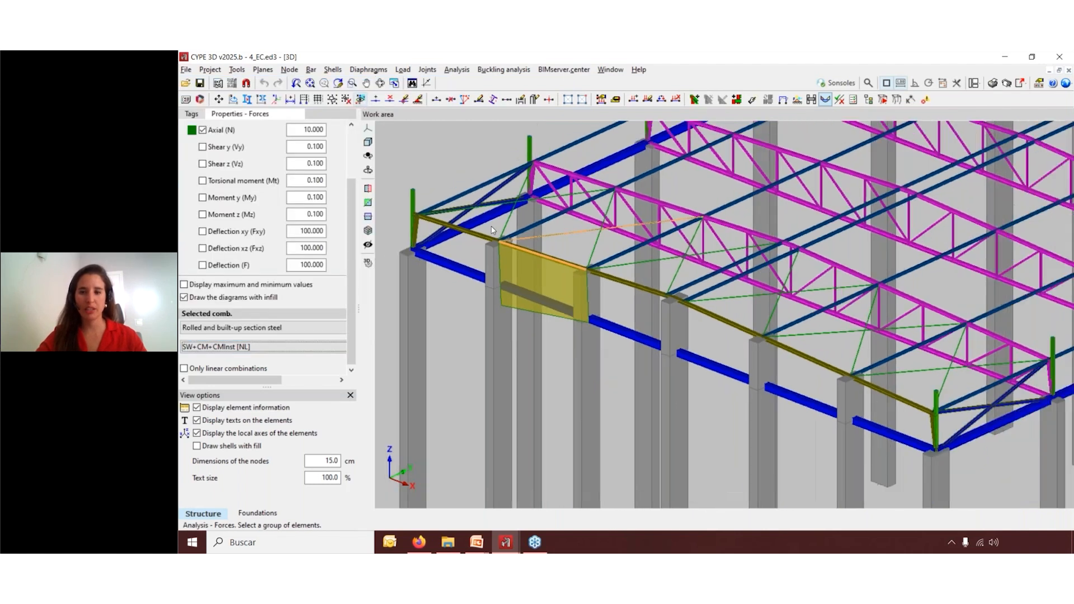
{"action": "scroll", "coordinate": [496, 230], "scroll_direction": "down", "scroll_amount": 3}
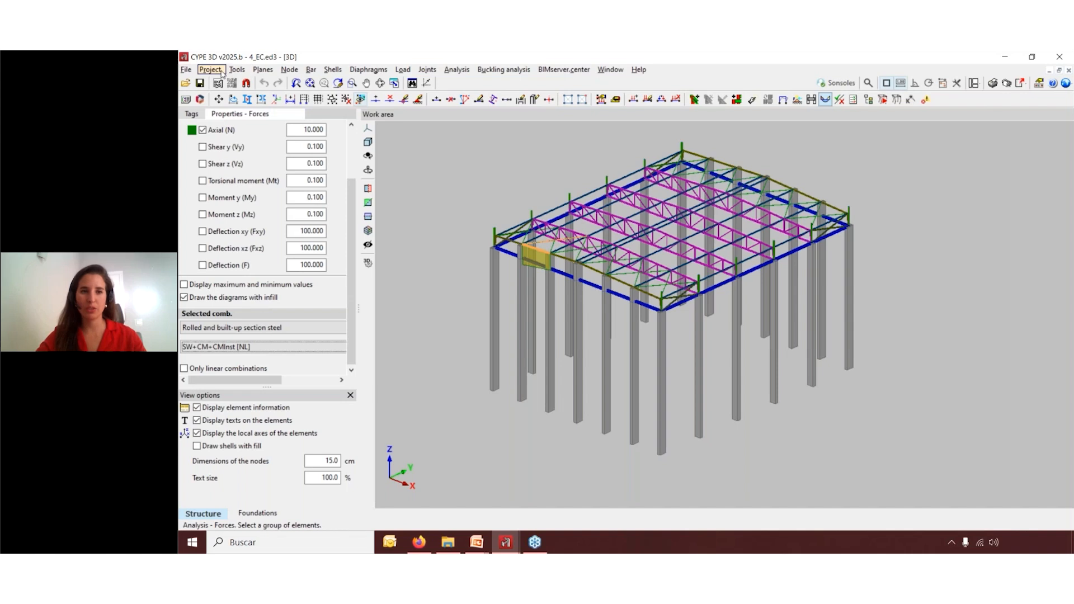
Start the U.L.S. Checks, inspect columns P22 and P21, and open the code checks of the adjacent green front column
{"action": "left_click", "coordinate": [453, 71]}
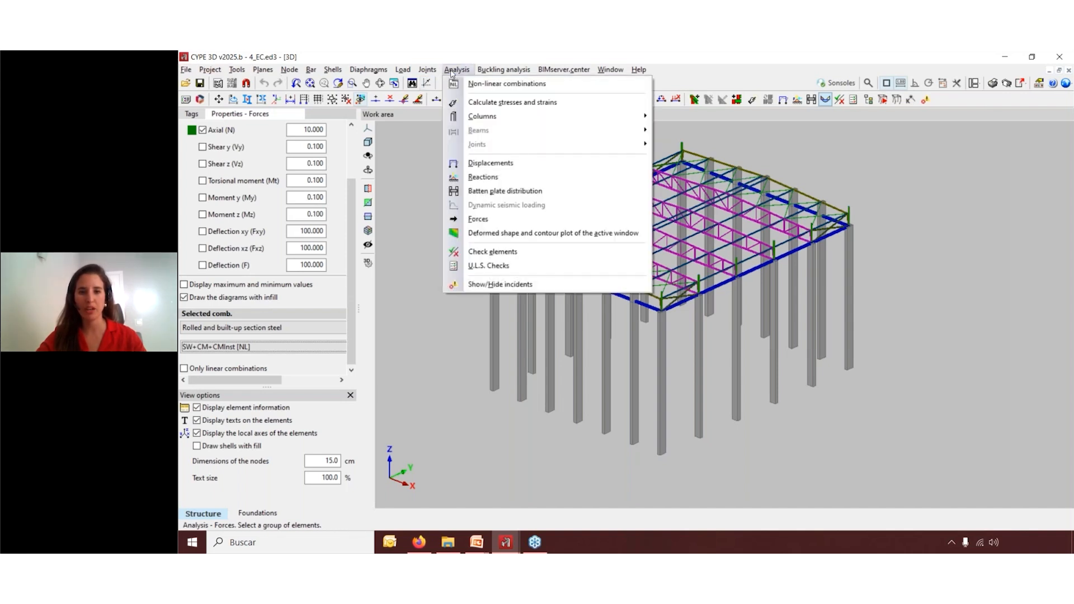
{"action": "left_click", "coordinate": [504, 266]}
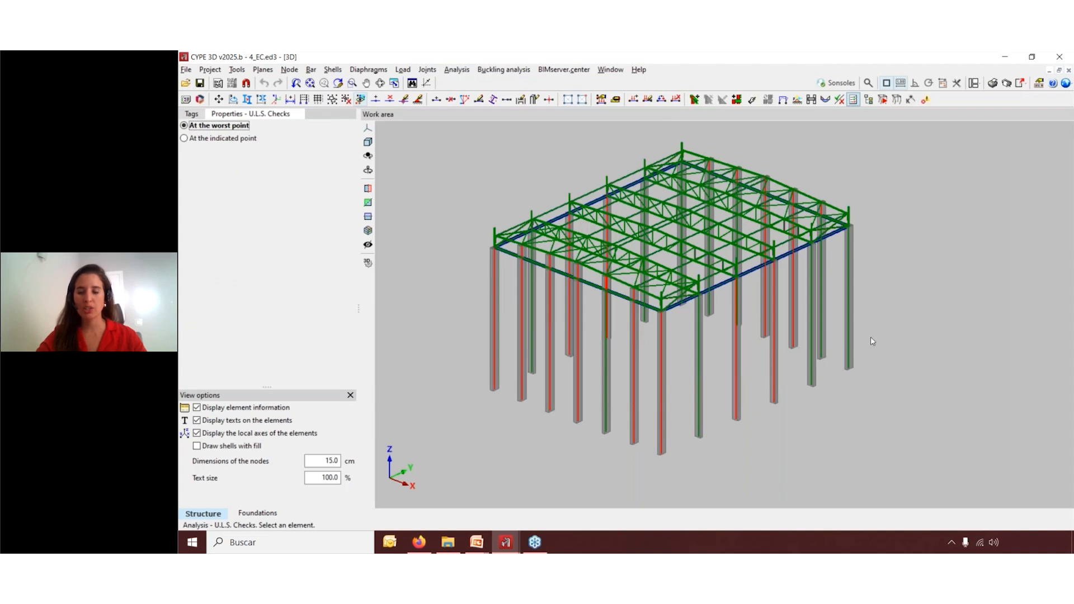
{"action": "mouse_move", "coordinate": [777, 363]}
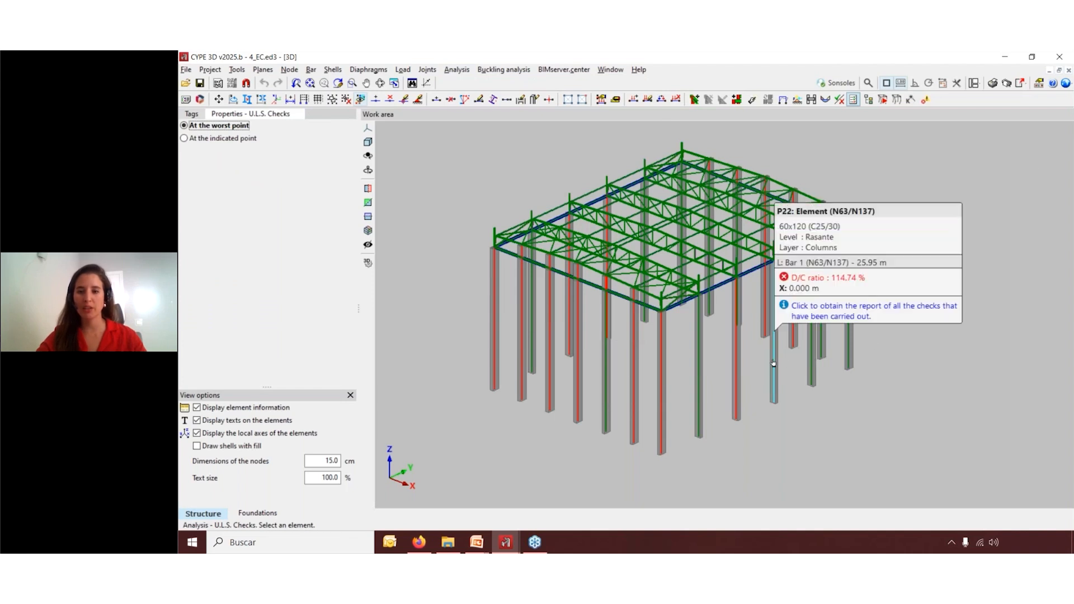
{"action": "mouse_move", "coordinate": [736, 369]}
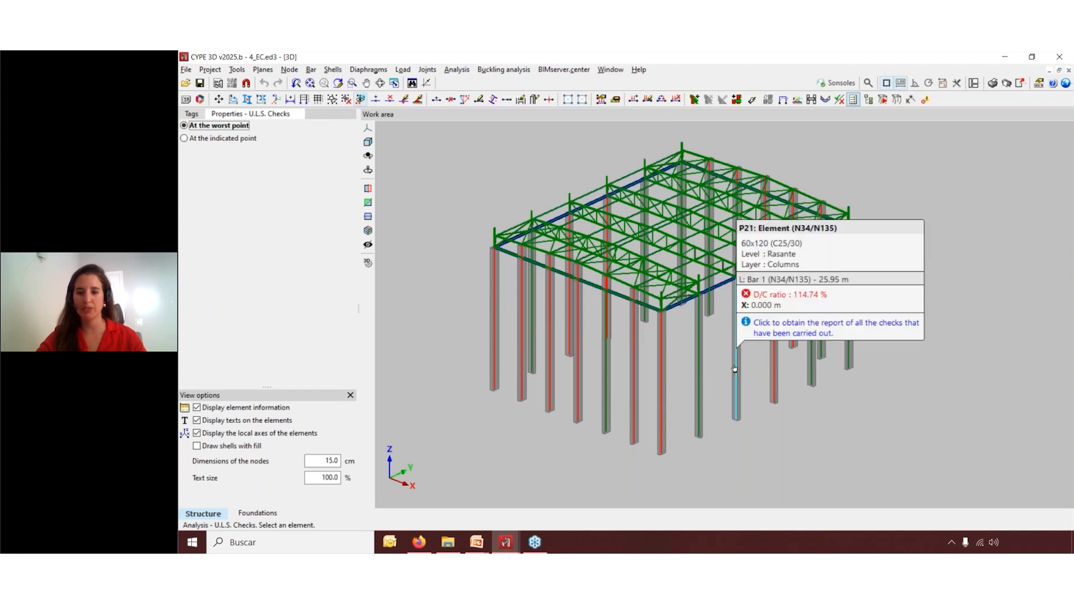
{"action": "left_click", "coordinate": [700, 370]}
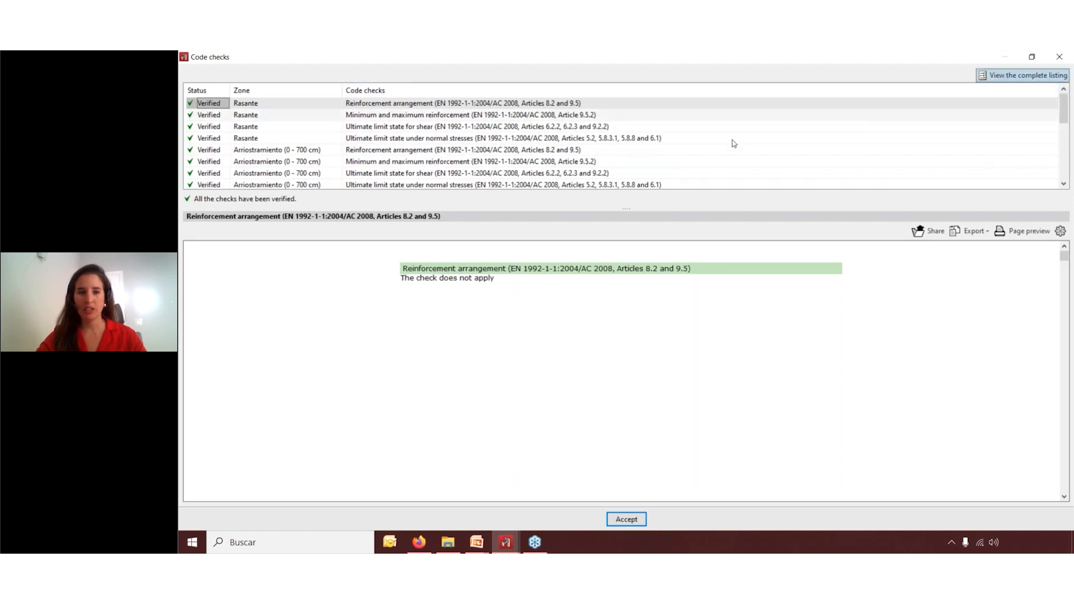
Review the column's reinforcement arrangement check for Arriostramiento (0 - 700 cm), look through the remaining code checks and close the report
{"action": "left_click", "coordinate": [411, 150]}
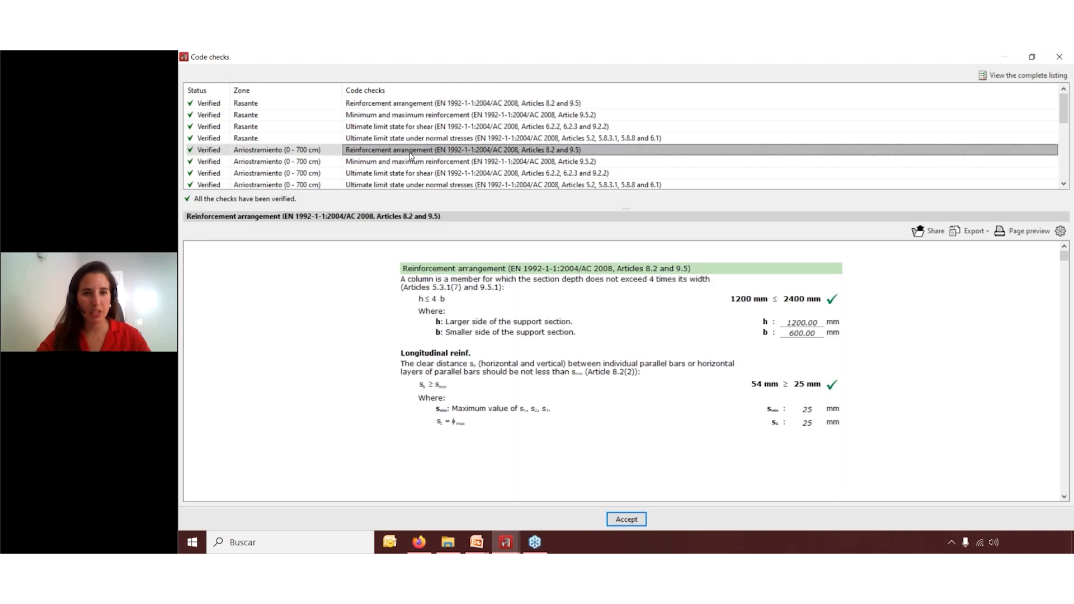
{"action": "scroll", "coordinate": [499, 401], "scroll_direction": "down", "scroll_amount": 3}
{"action": "scroll", "coordinate": [500, 401], "scroll_direction": "down", "scroll_amount": 4}
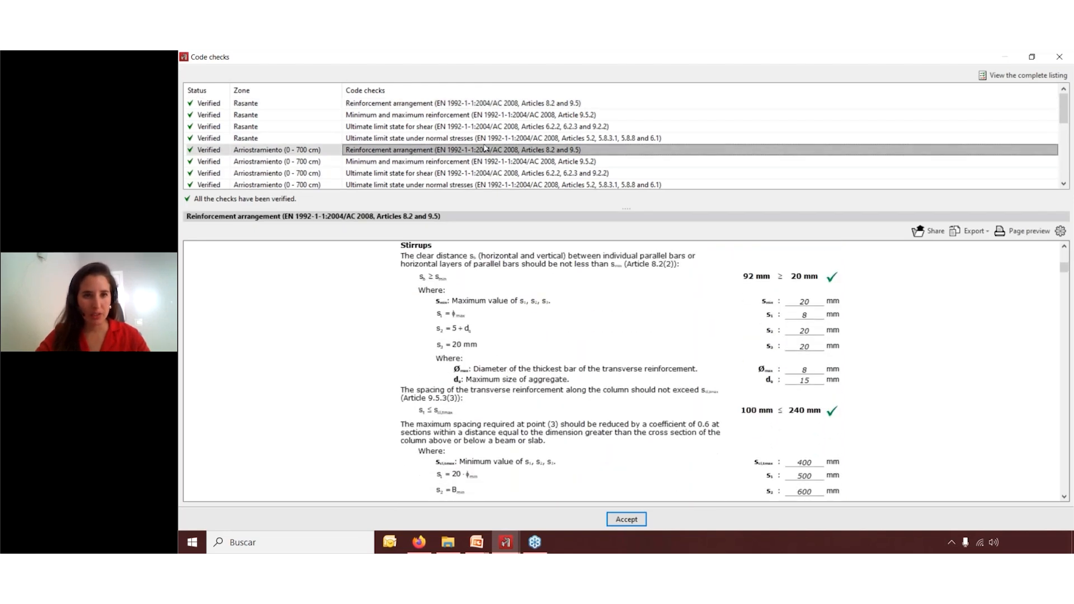
{"action": "scroll", "coordinate": [479, 154], "scroll_direction": "down", "scroll_amount": 1}
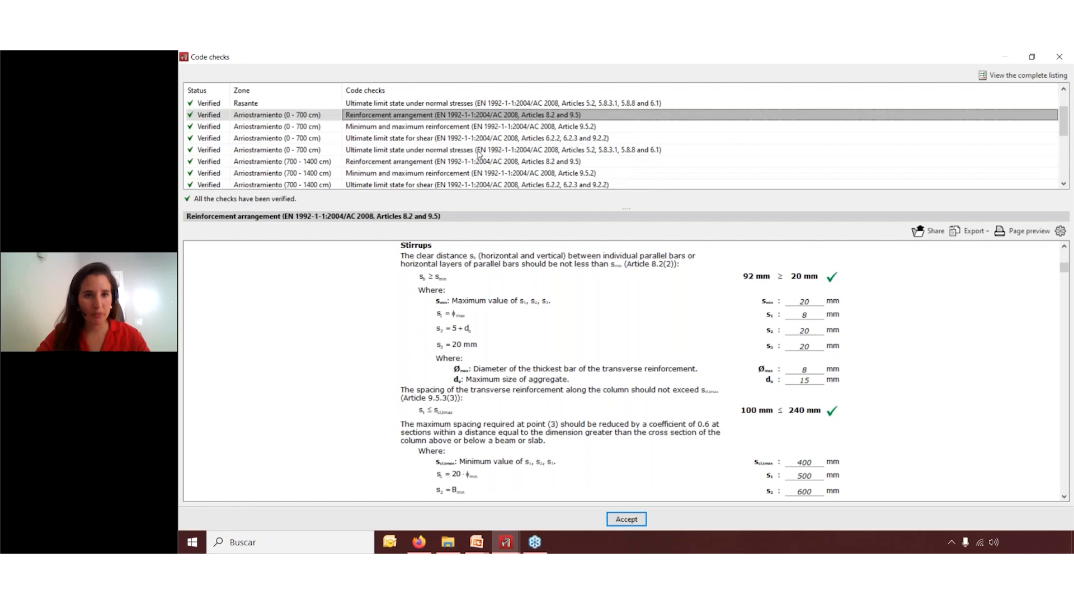
{"action": "scroll", "coordinate": [479, 154], "scroll_direction": "down", "scroll_amount": 1}
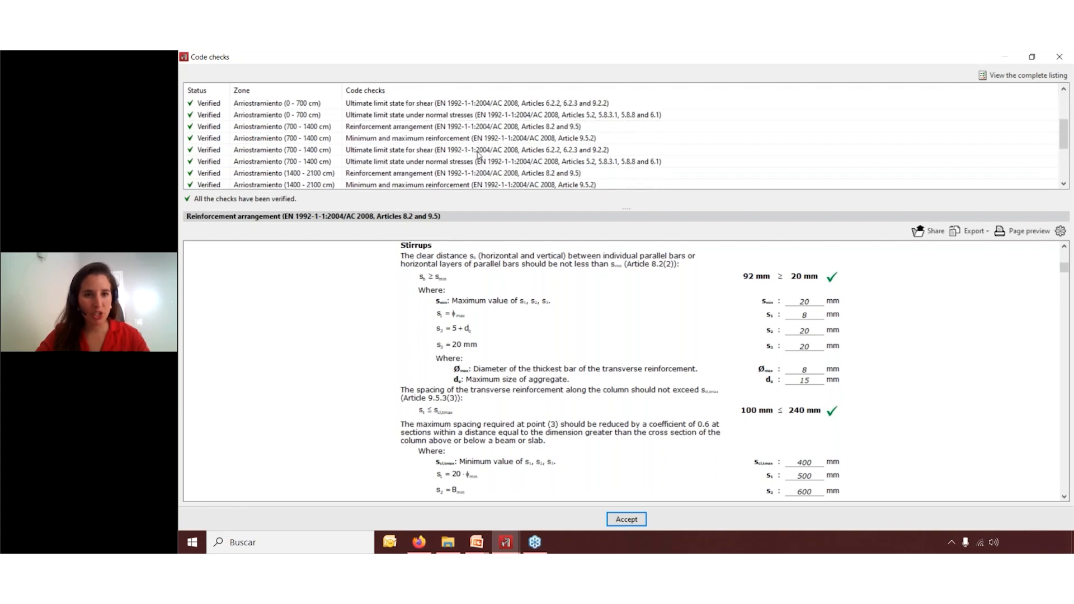
{"action": "scroll", "coordinate": [440, 174], "scroll_direction": "down", "scroll_amount": 1}
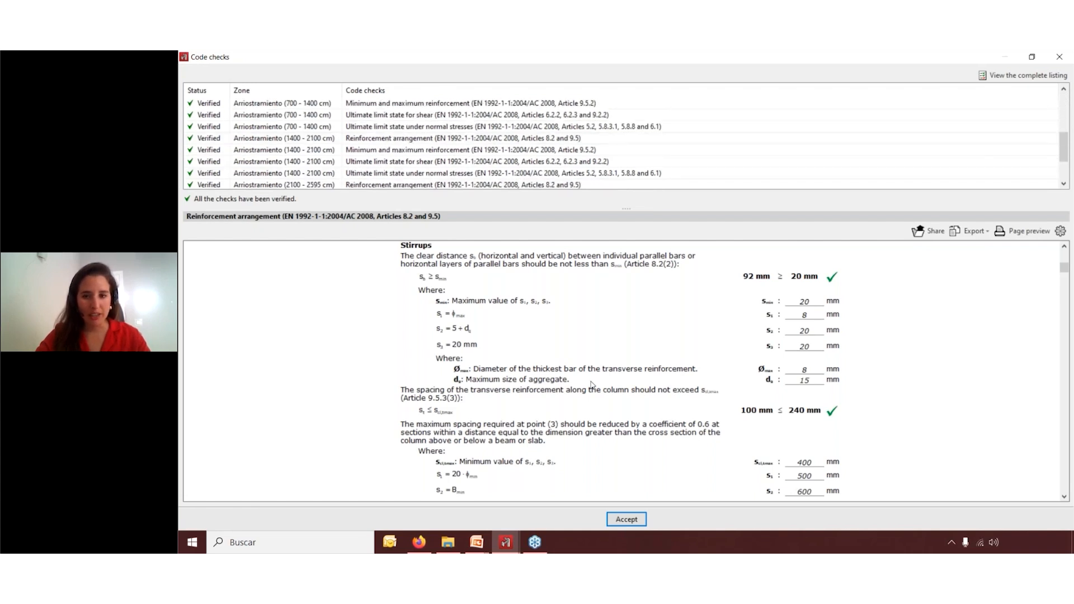
{"action": "scroll", "coordinate": [593, 386], "scroll_direction": "down", "scroll_amount": 5}
{"action": "scroll", "coordinate": [593, 386], "scroll_direction": "up", "scroll_amount": 4}
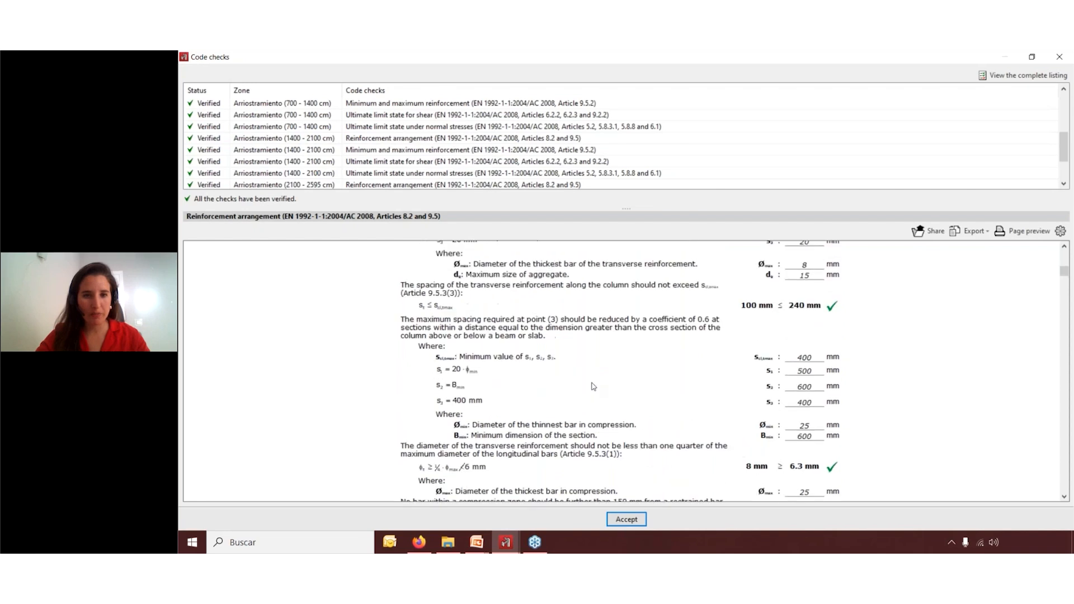
{"action": "left_click", "coordinate": [1069, 55]}
Open the complete U.L.S. check listing of column P6, review its column data and close the report
{"action": "mouse_move", "coordinate": [707, 239]}
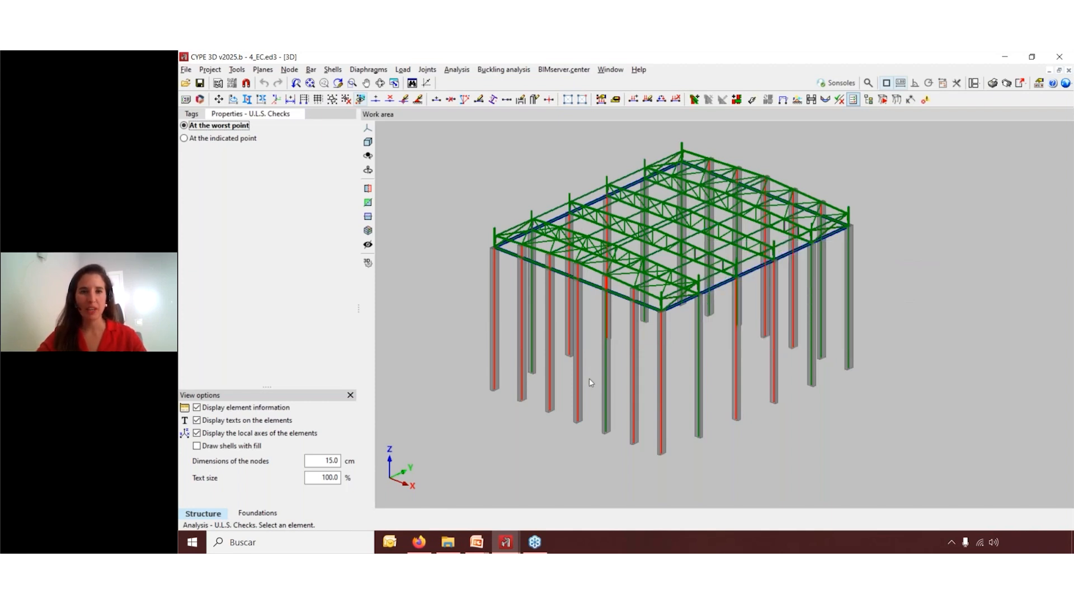
{"action": "left_click", "coordinate": [457, 70]}
{"action": "left_click", "coordinate": [488, 265]}
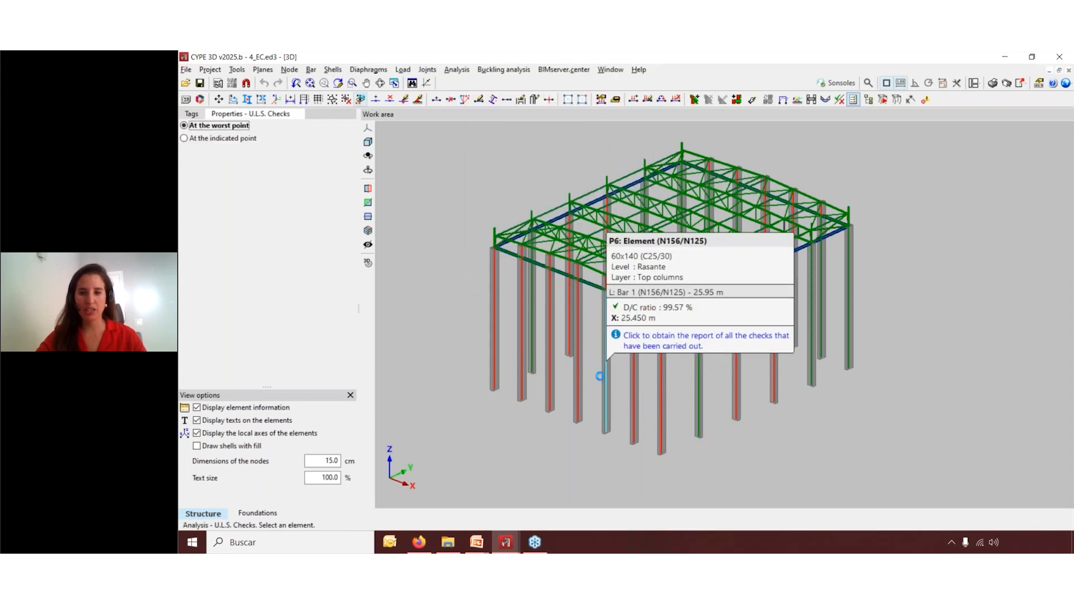
{"action": "left_click", "coordinate": [600, 376]}
{"action": "left_click", "coordinate": [997, 78]}
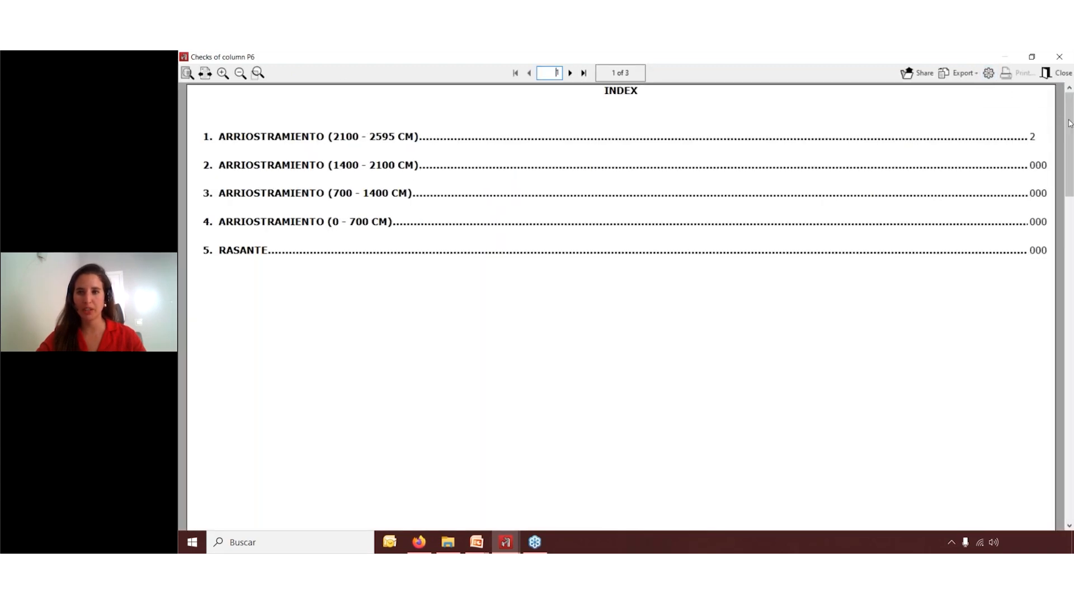
{"action": "left_click_drag", "start_coordinate": [1070, 123], "coordinate": [1068, 95]}
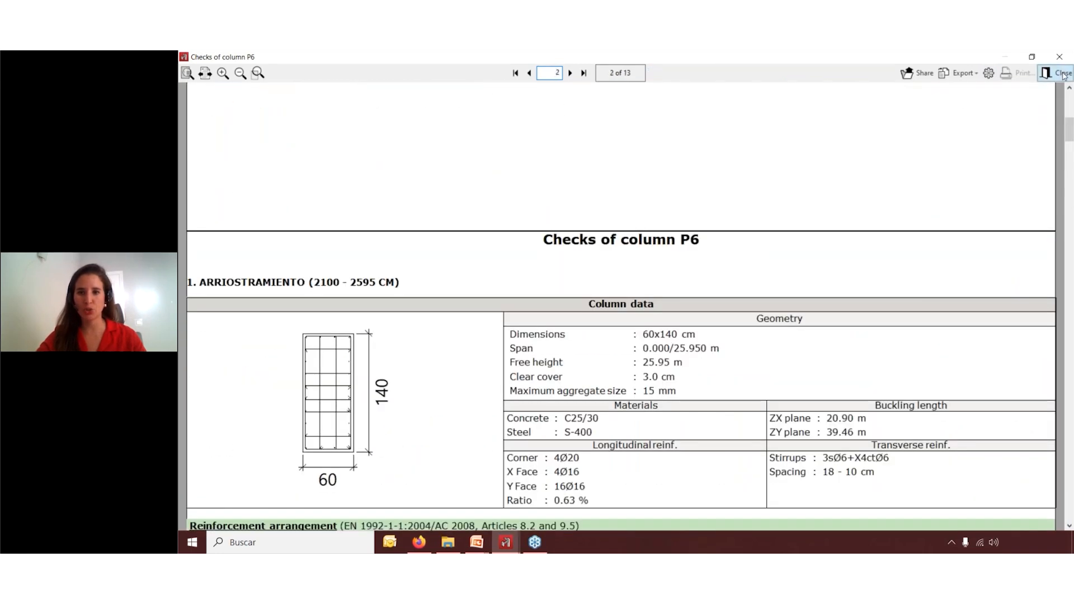
{"action": "left_click", "coordinate": [1063, 72]}
{"action": "left_click", "coordinate": [1059, 57]}
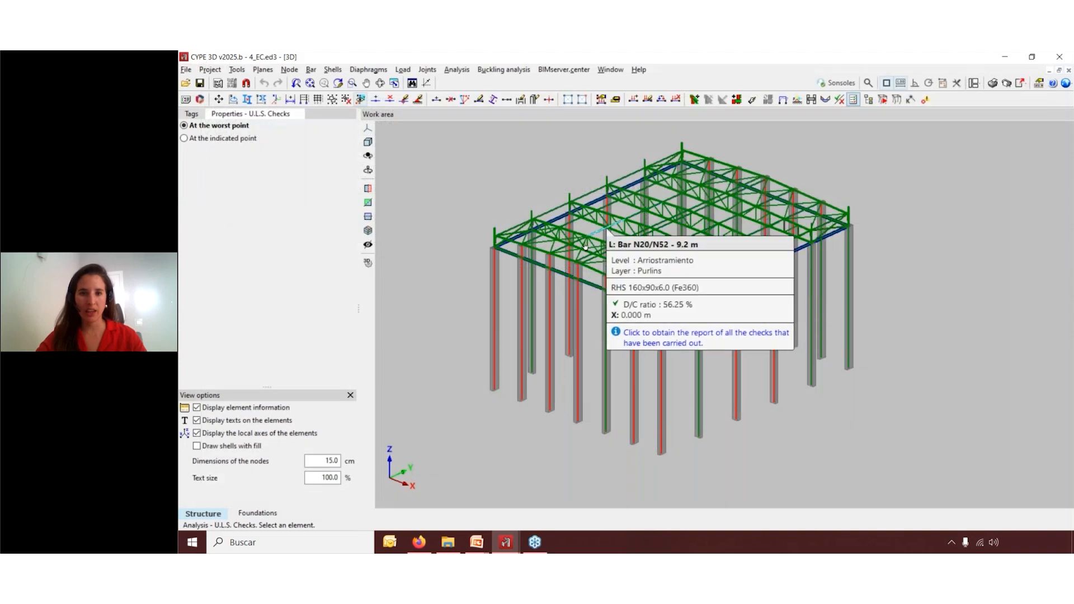
Examine the Z-axis bending resistance check and the complete U.L.S. listing of purlin N141/N20, and close the report
{"action": "left_click", "coordinate": [575, 245]}
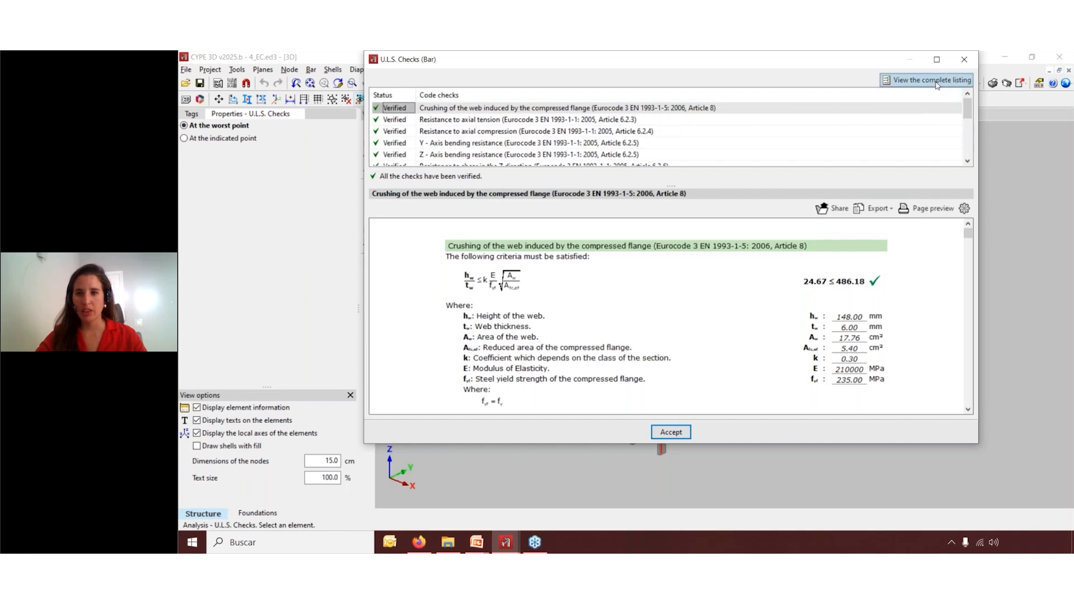
{"action": "left_click", "coordinate": [567, 133]}
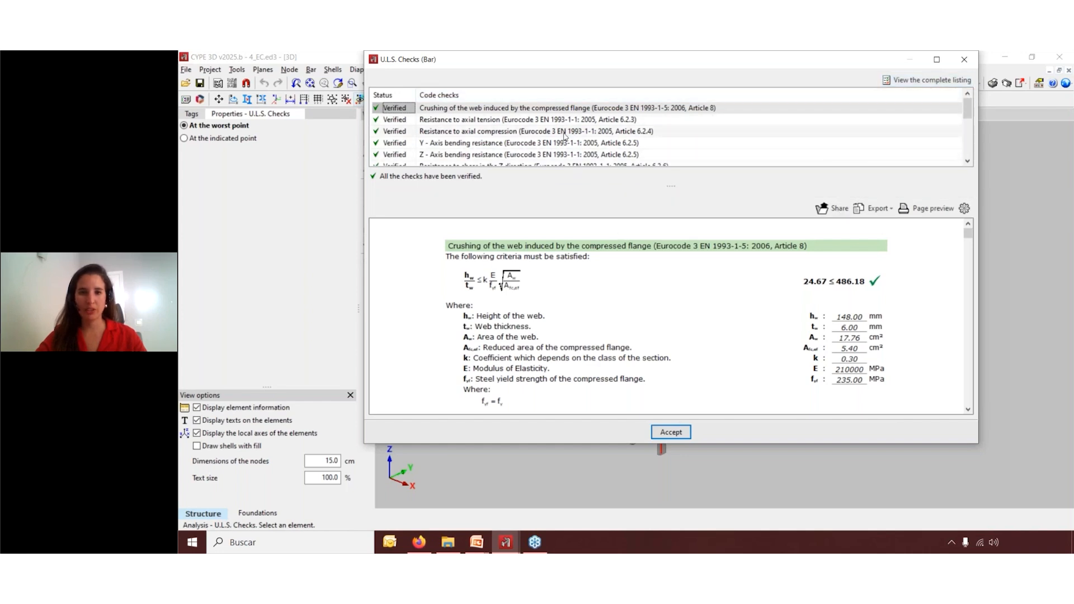
{"action": "left_click", "coordinate": [553, 153]}
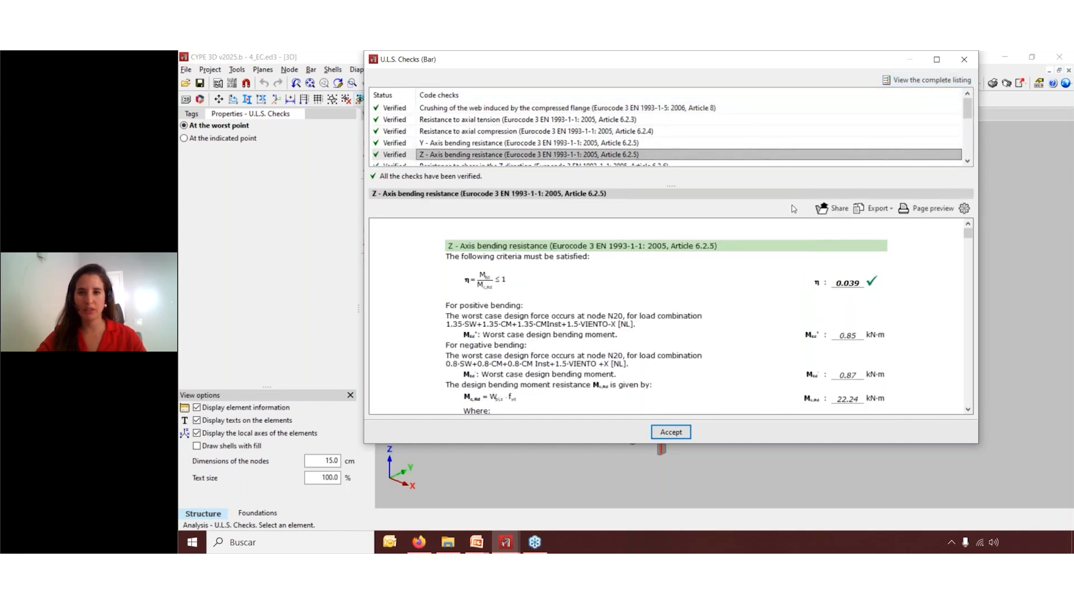
{"action": "left_click", "coordinate": [939, 81]}
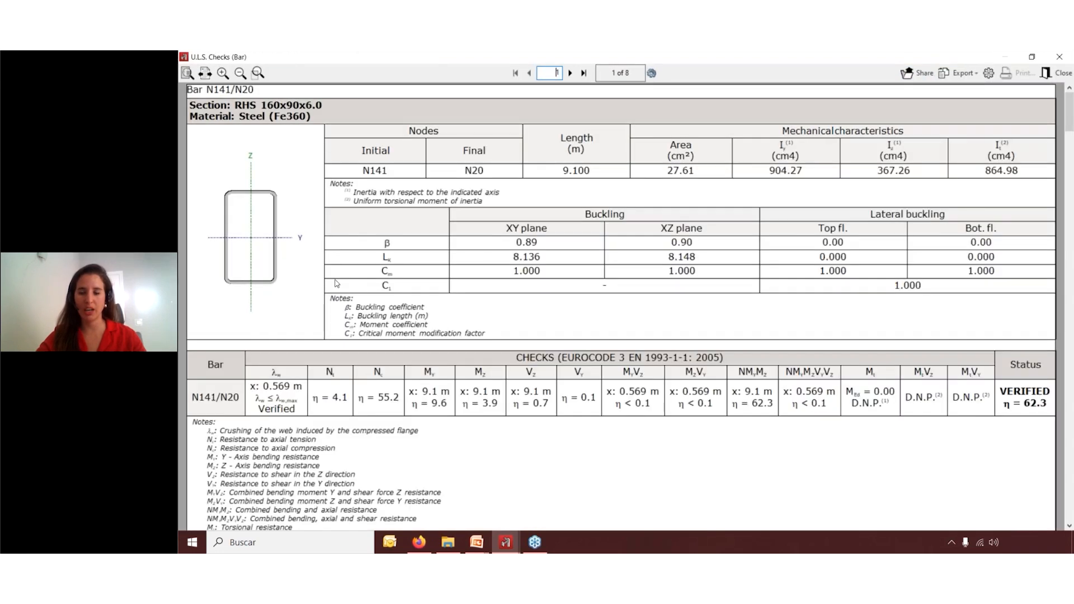
{"action": "scroll", "coordinate": [1071, 118], "scroll_direction": "down", "scroll_amount": 5}
{"action": "scroll", "coordinate": [1071, 117], "scroll_direction": "up", "scroll_amount": 5}
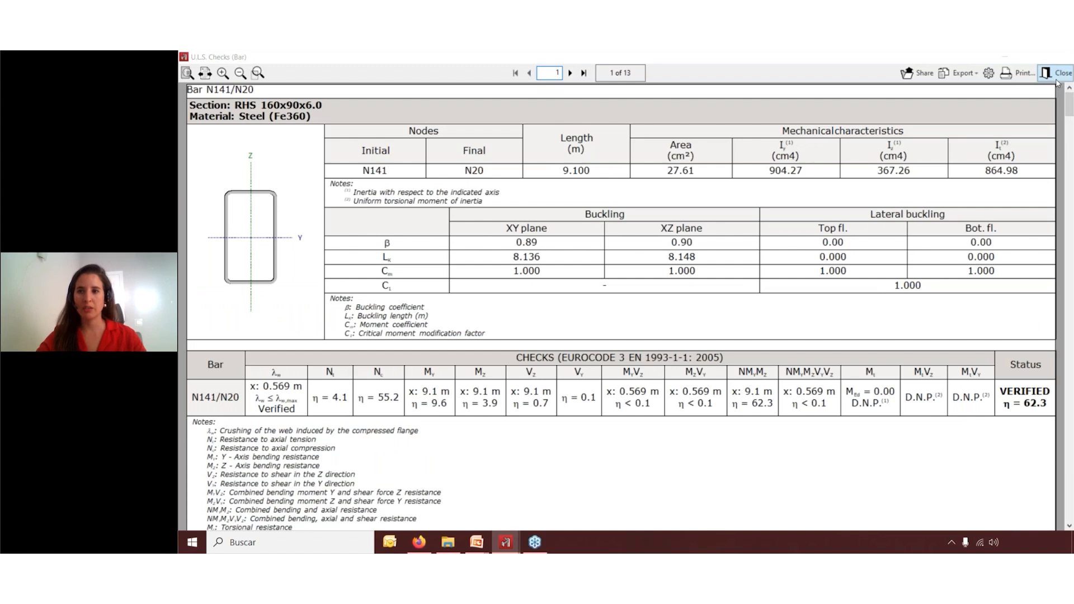
{"action": "left_click", "coordinate": [1057, 78]}
{"action": "left_click", "coordinate": [964, 60]}
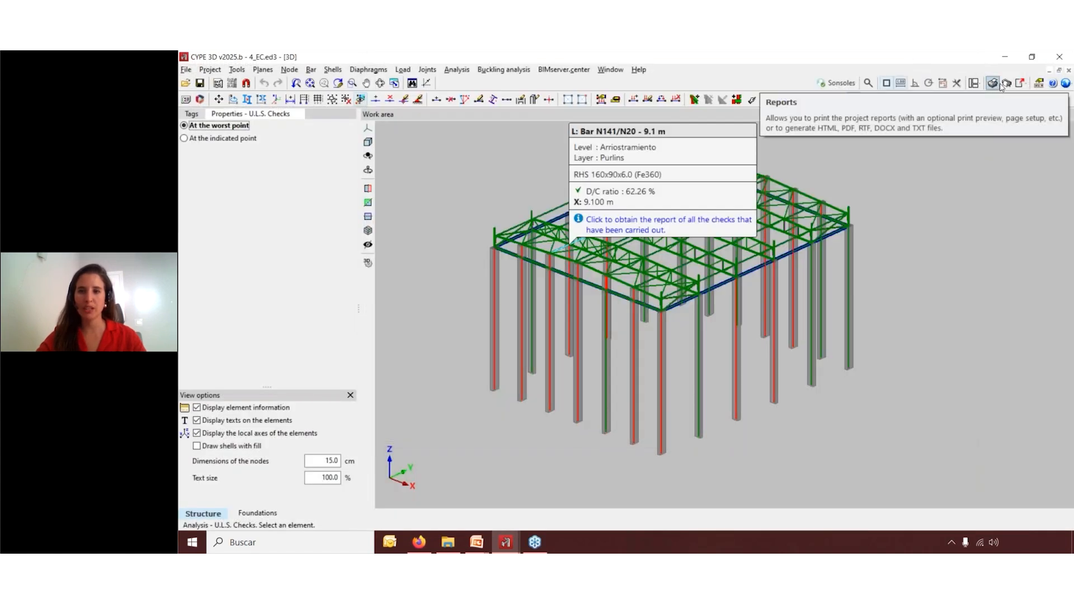
Open the Drawing editor for a new project drawing, browse the available drawing types and close the editor without adding one
{"action": "left_click", "coordinate": [1006, 84]}
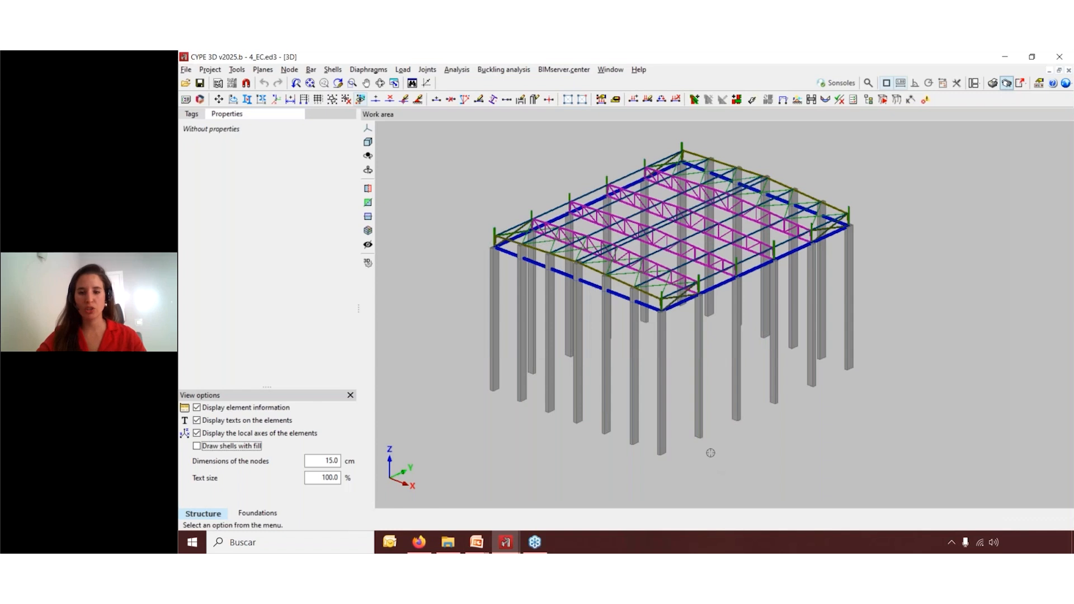
{"action": "left_click", "coordinate": [523, 327]}
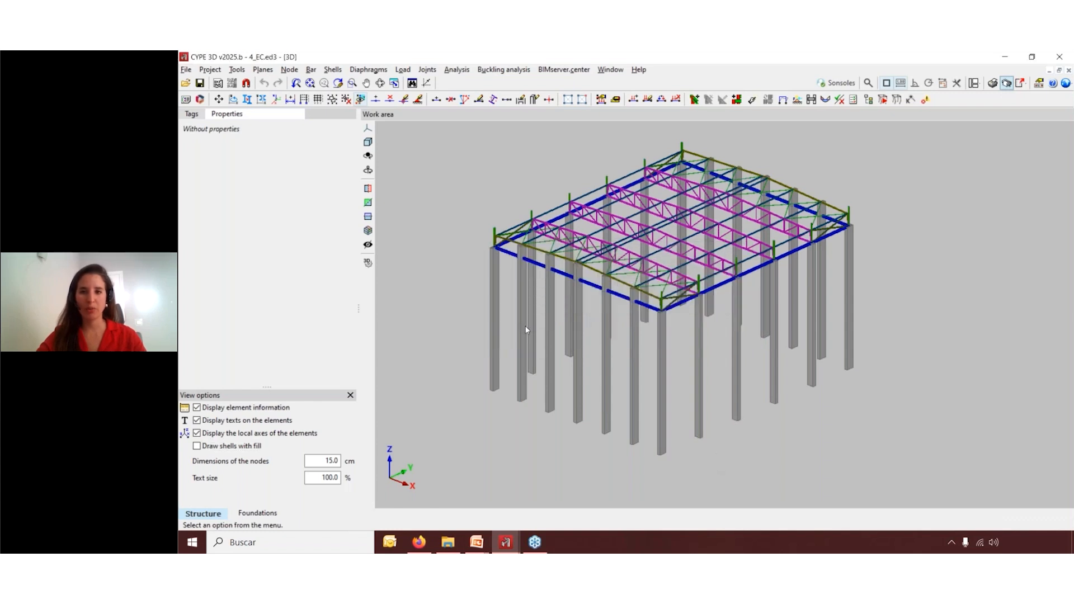
{"action": "left_click", "coordinate": [645, 154]}
{"action": "left_click", "coordinate": [783, 137]}
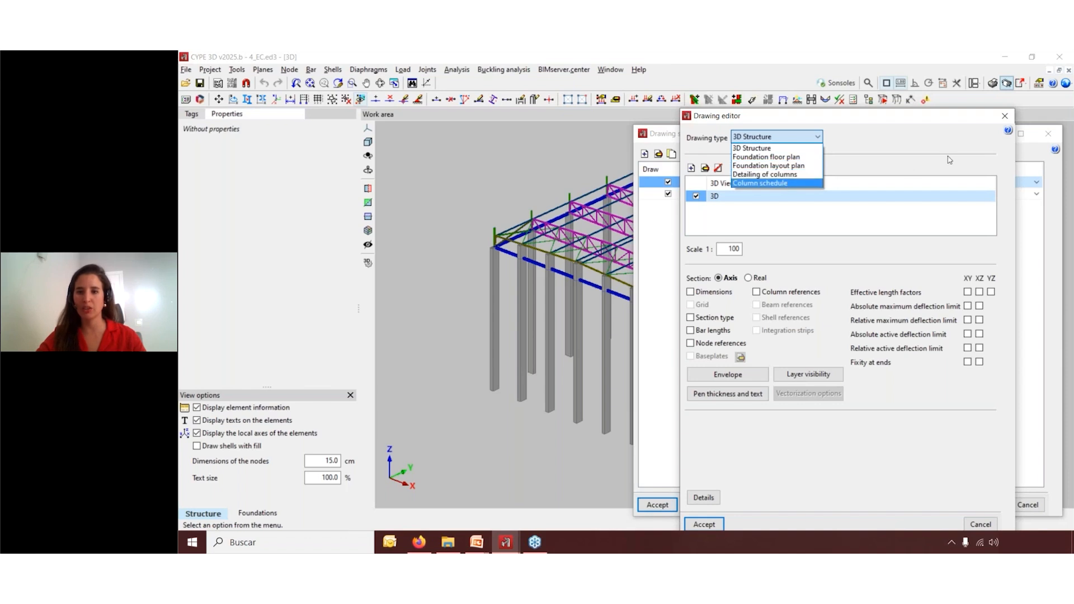
{"action": "left_click", "coordinate": [1005, 119]}
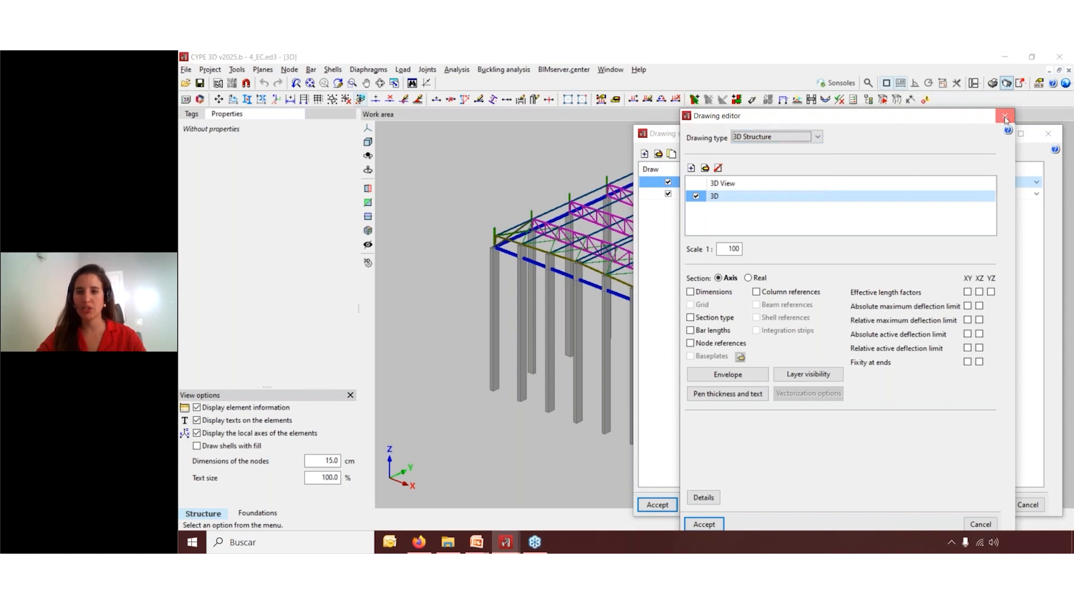
Close the Drawing editor and generate the 3D Structure and Foundation floor plan drawings for DWG output, accepting the oversized formats
{"action": "left_click", "coordinate": [1006, 116]}
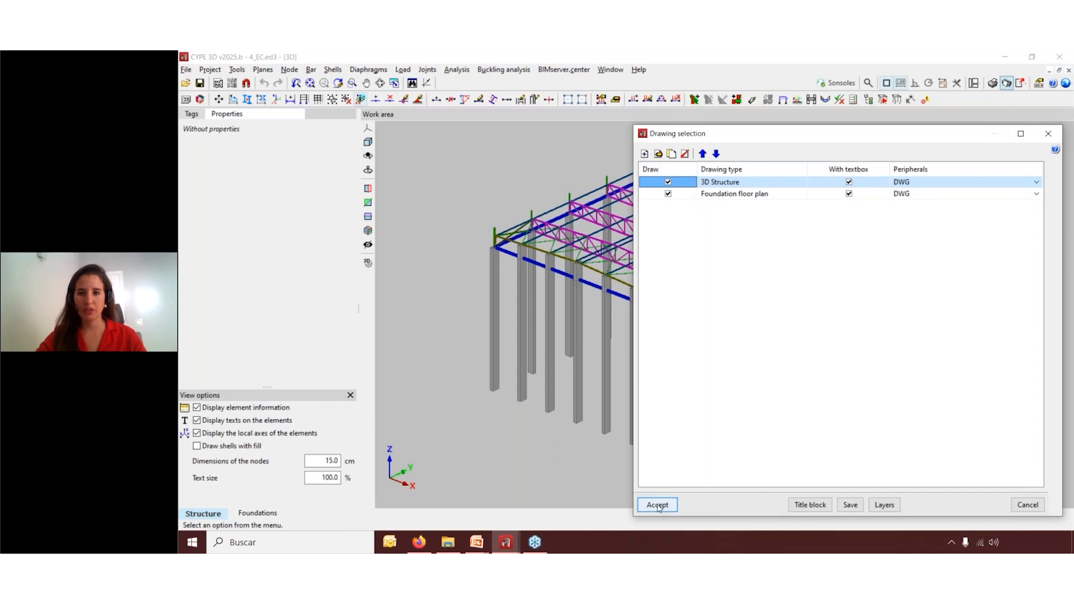
{"action": "left_click", "coordinate": [658, 505]}
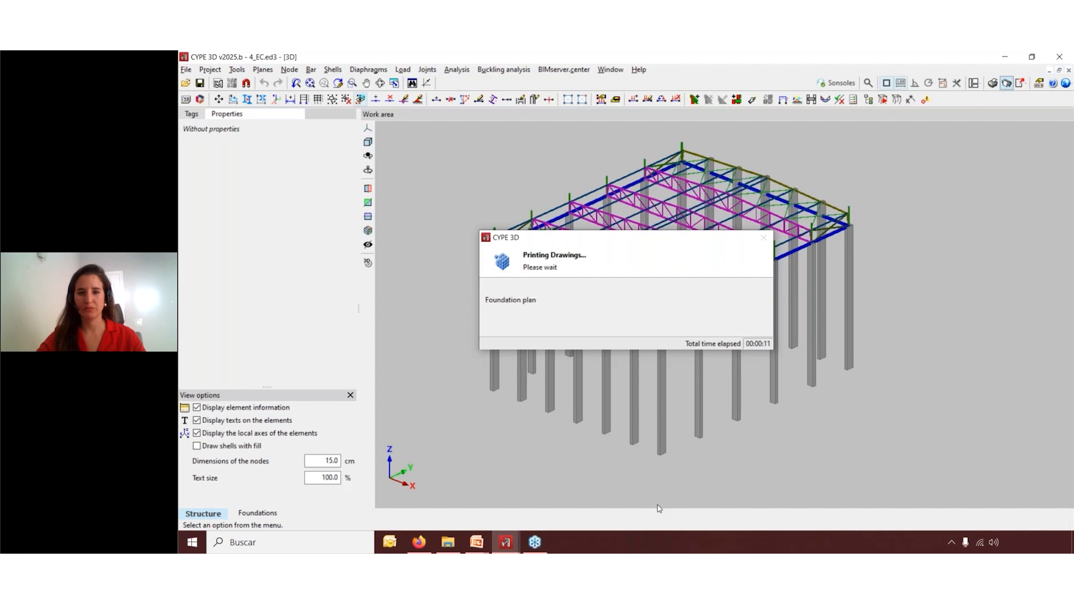
{"action": "left_click", "coordinate": [461, 329]}
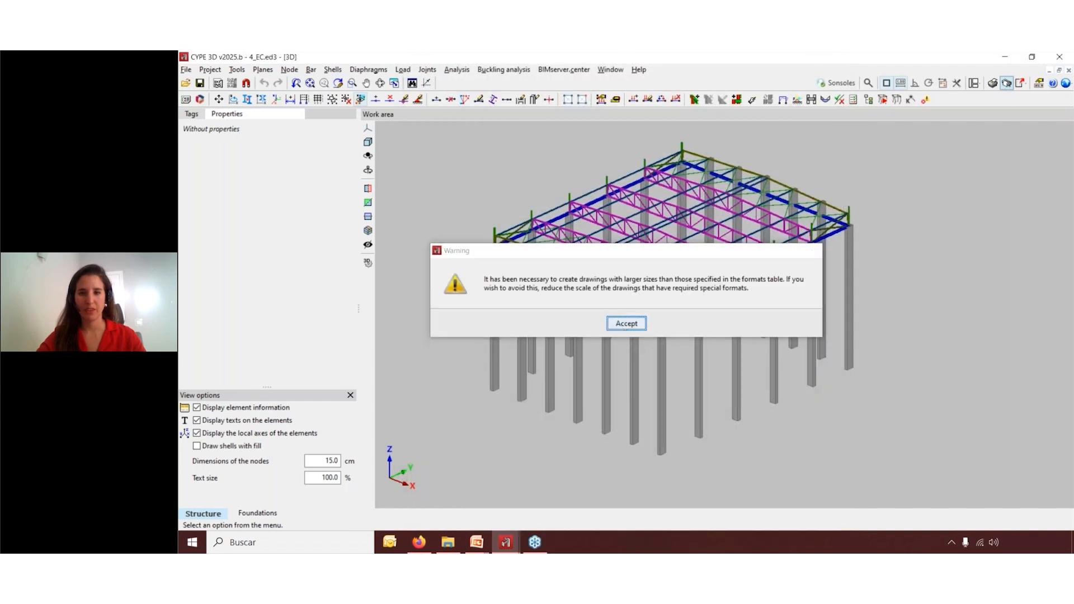
{"action": "left_click", "coordinate": [627, 324]}
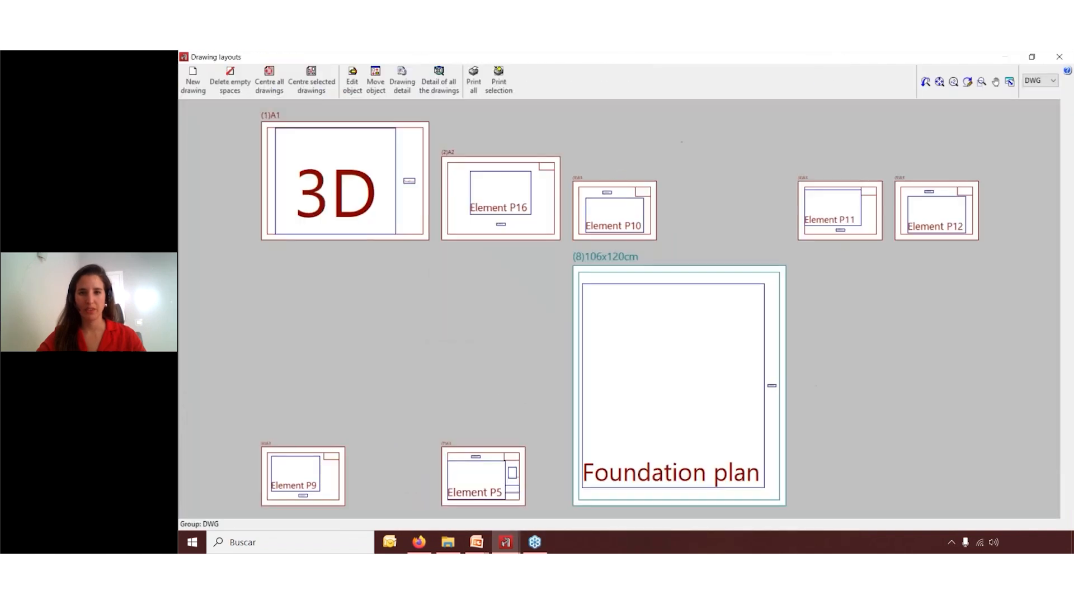
Display the detail of all the drawings in the layouts and inspect the 3D structure drawing on sheet A1 up close
{"action": "left_click", "coordinate": [439, 81]}
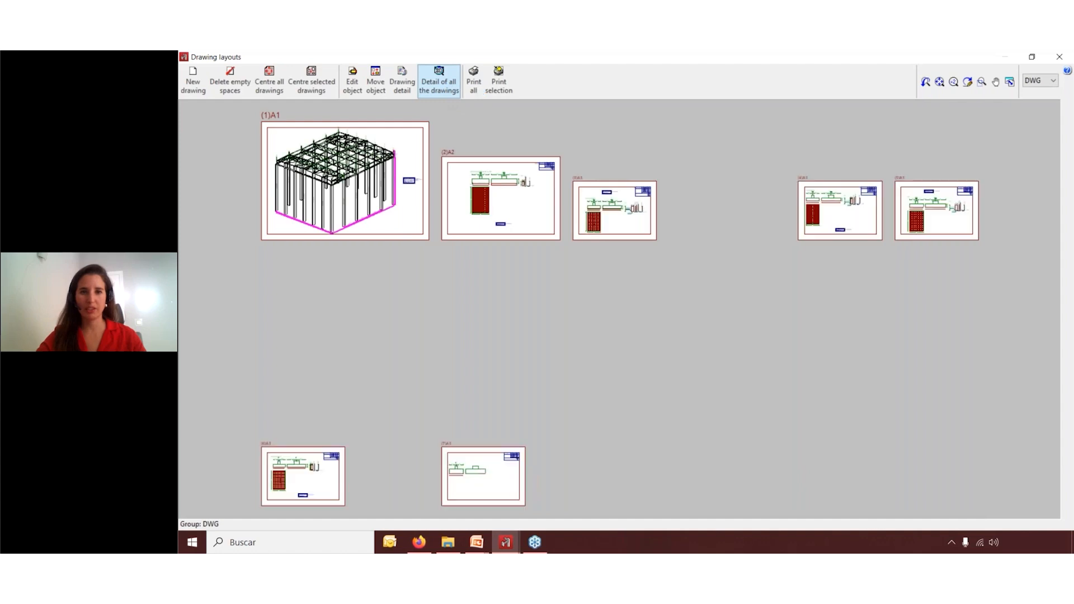
{"action": "left_click", "coordinate": [982, 81]}
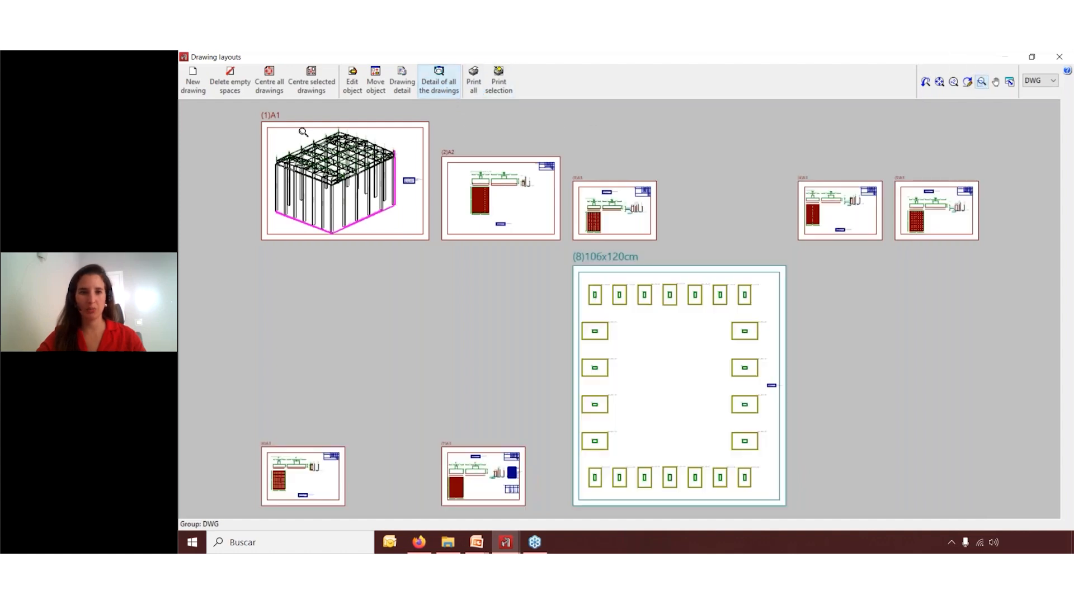
{"action": "left_click_drag", "start_coordinate": [248, 130], "coordinate": [399, 219]}
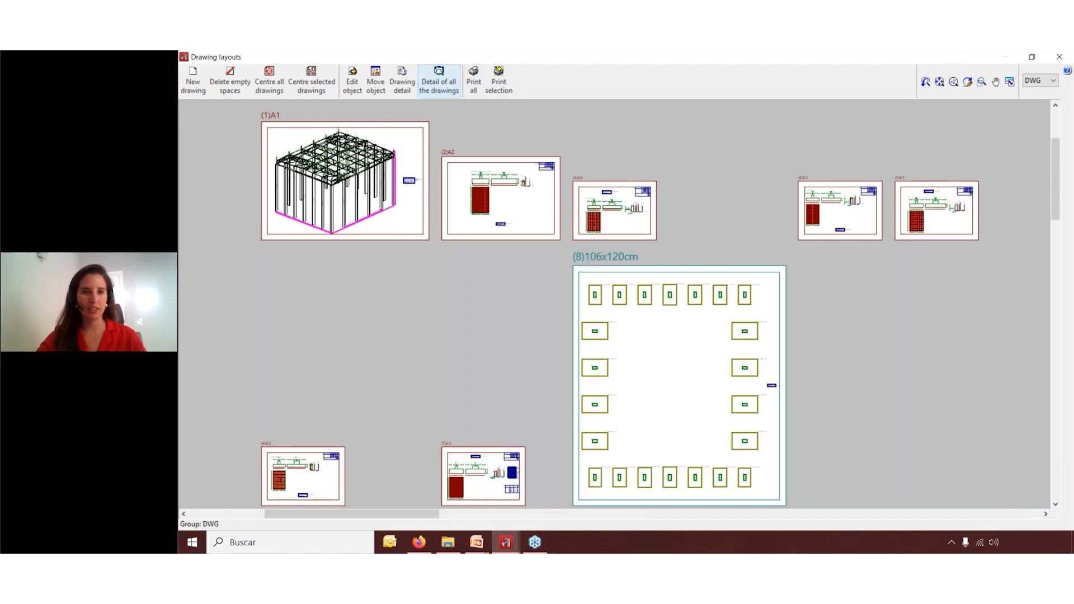
{"action": "scroll", "coordinate": [615, 303], "scroll_direction": "up", "scroll_amount": 3}
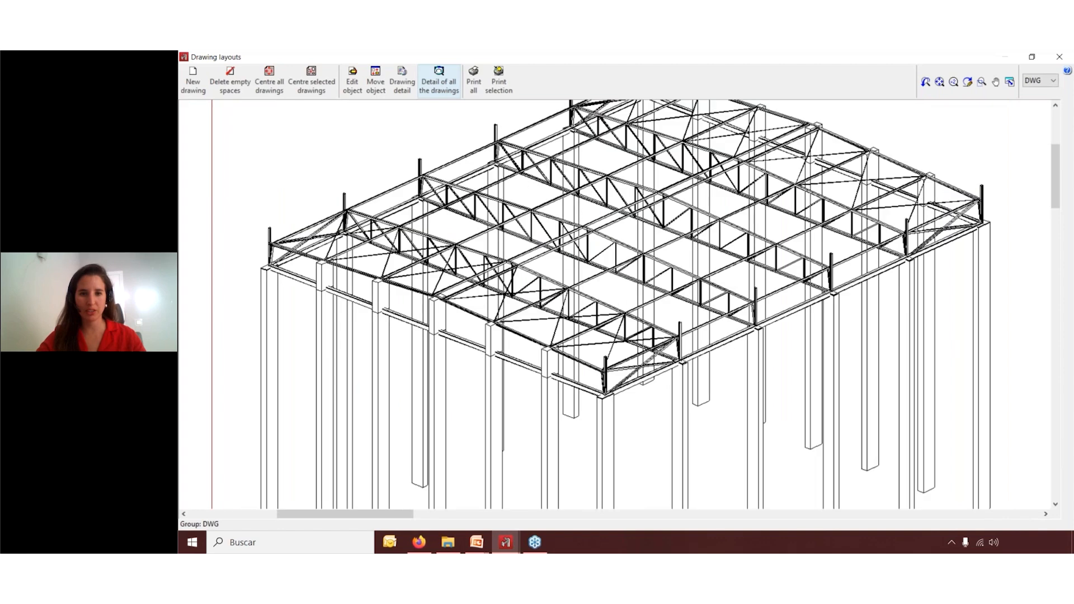
{"action": "scroll", "coordinate": [518, 284], "scroll_direction": "down", "scroll_amount": 5}
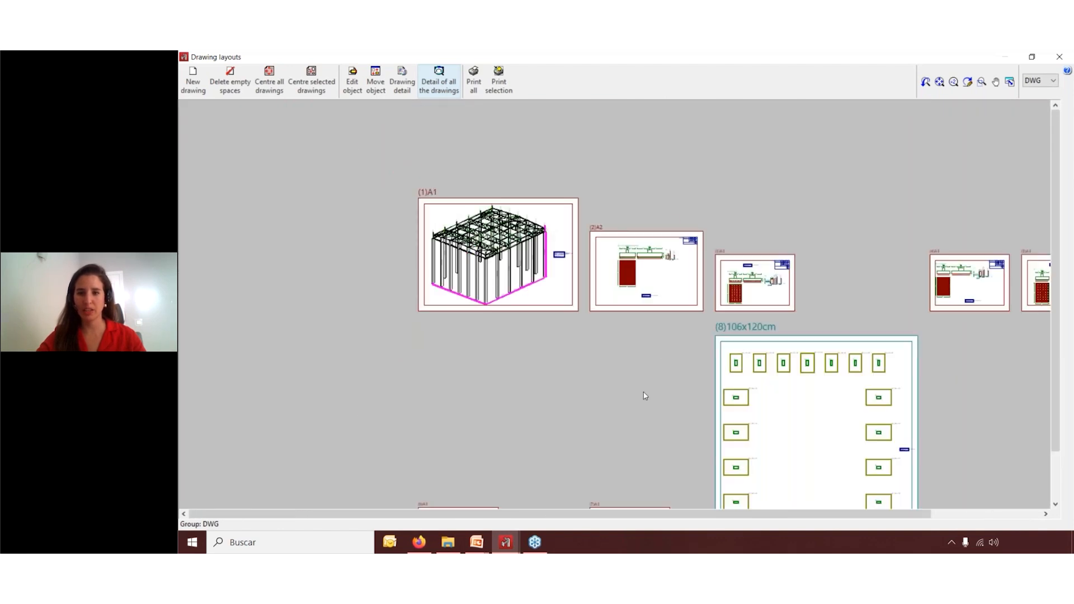
Review the DWG filename options for printing all drawings, cancel the print, and close the drawing layouts and drawing selection
{"action": "left_click", "coordinate": [473, 87]}
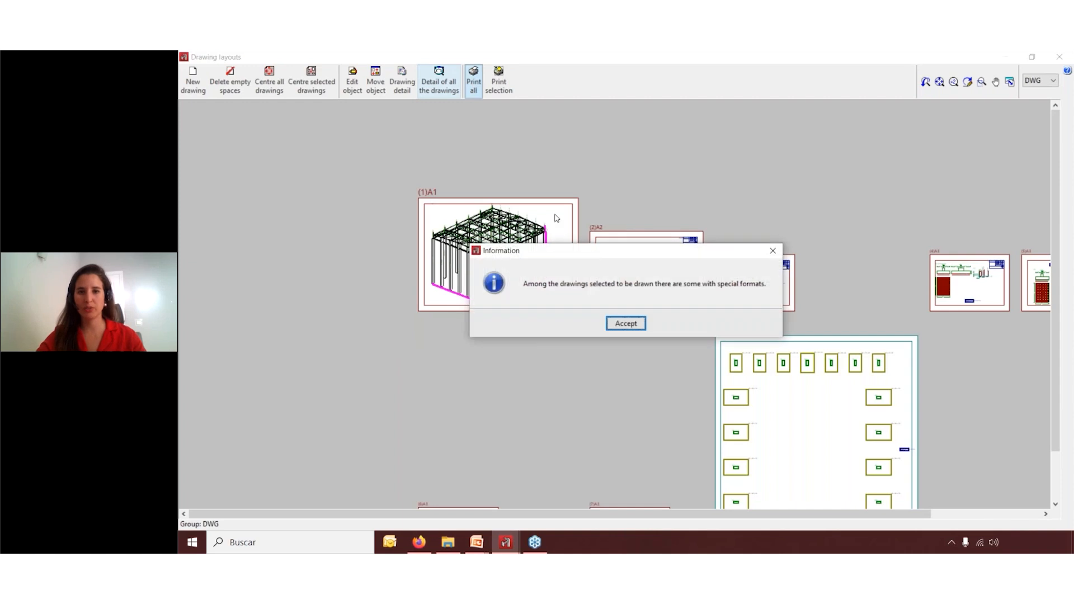
{"action": "key", "text": "Return"}
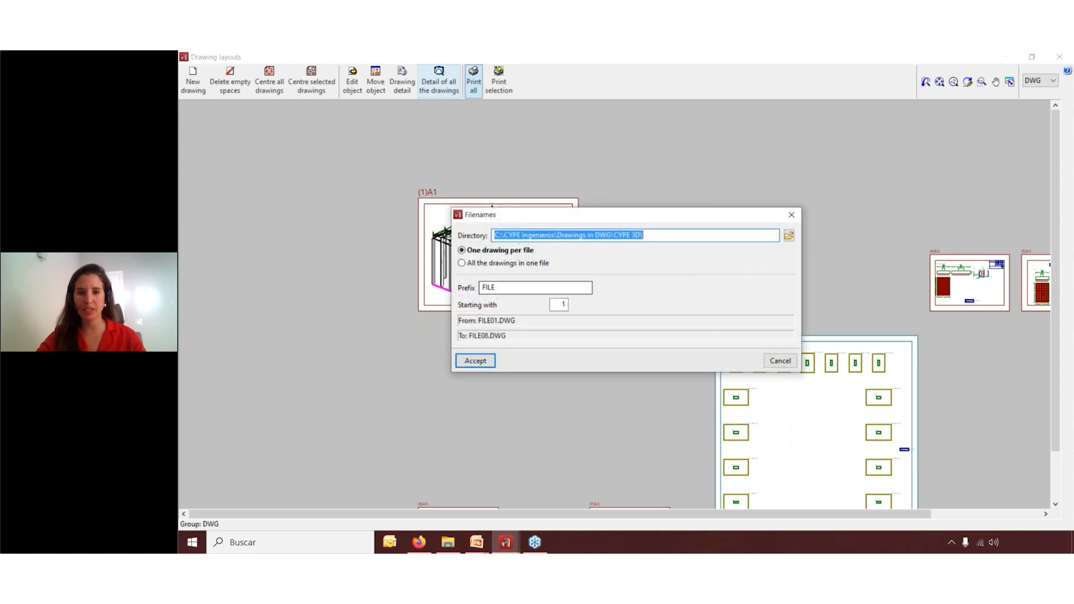
{"action": "left_click", "coordinate": [792, 216]}
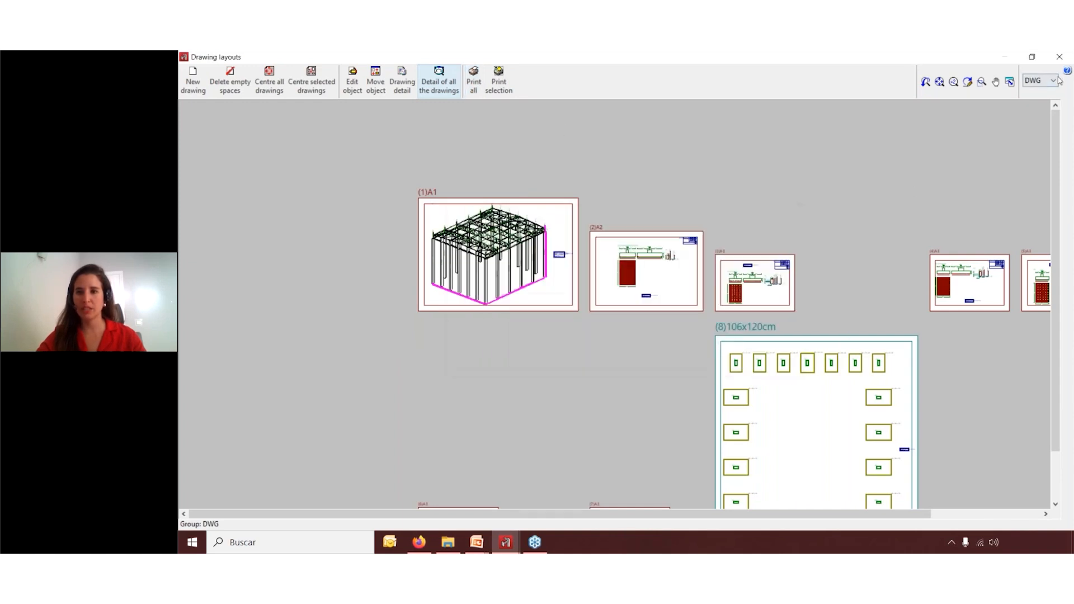
{"action": "left_click", "coordinate": [1053, 80]}
{"action": "left_click", "coordinate": [1060, 58]}
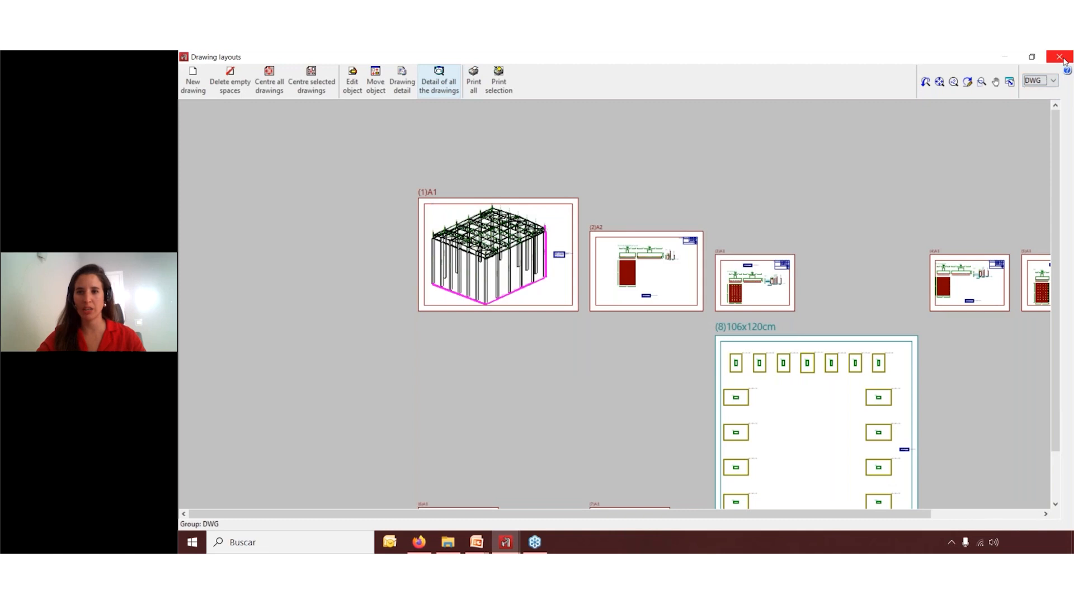
{"action": "left_click", "coordinate": [1060, 58]}
{"action": "left_click", "coordinate": [1049, 133]}
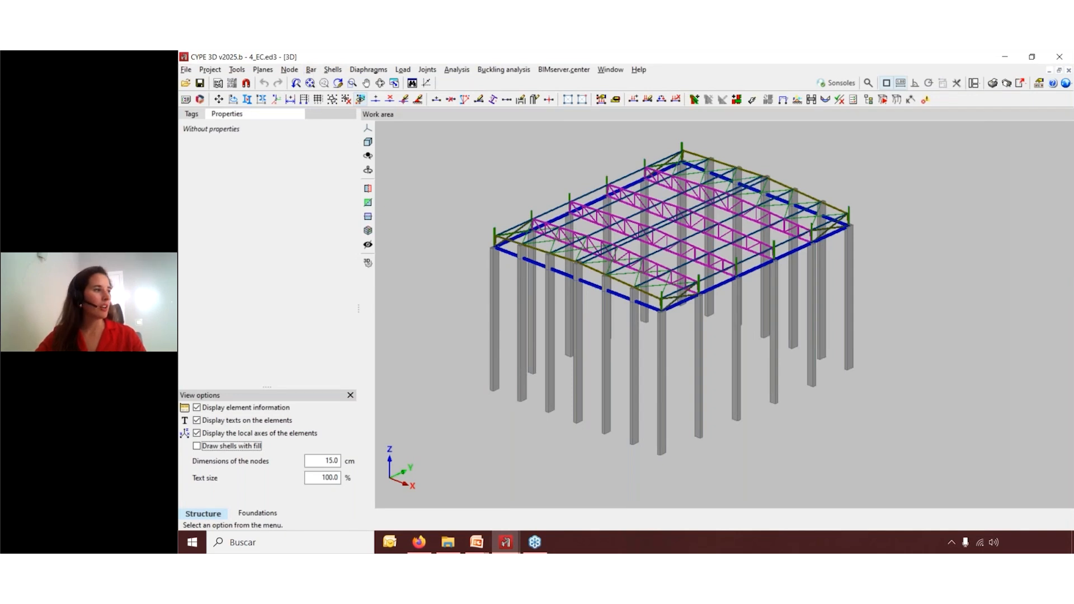
Switch to the PowerPoint presentation and show the Fire resistance slide
{"action": "key", "text": "alt+Tab"}
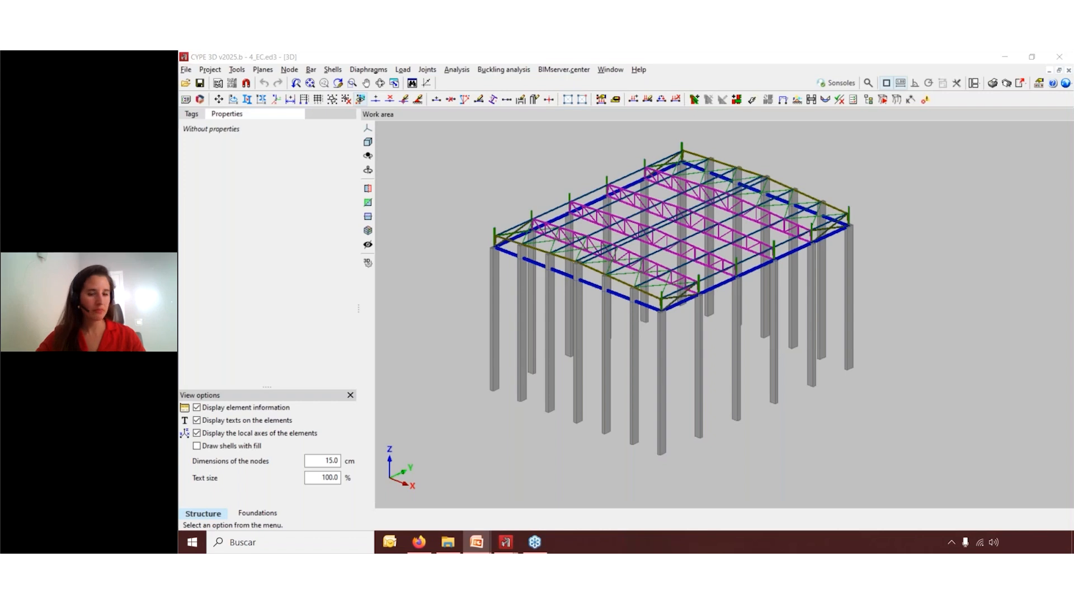
{"action": "key", "text": "shift+F5"}
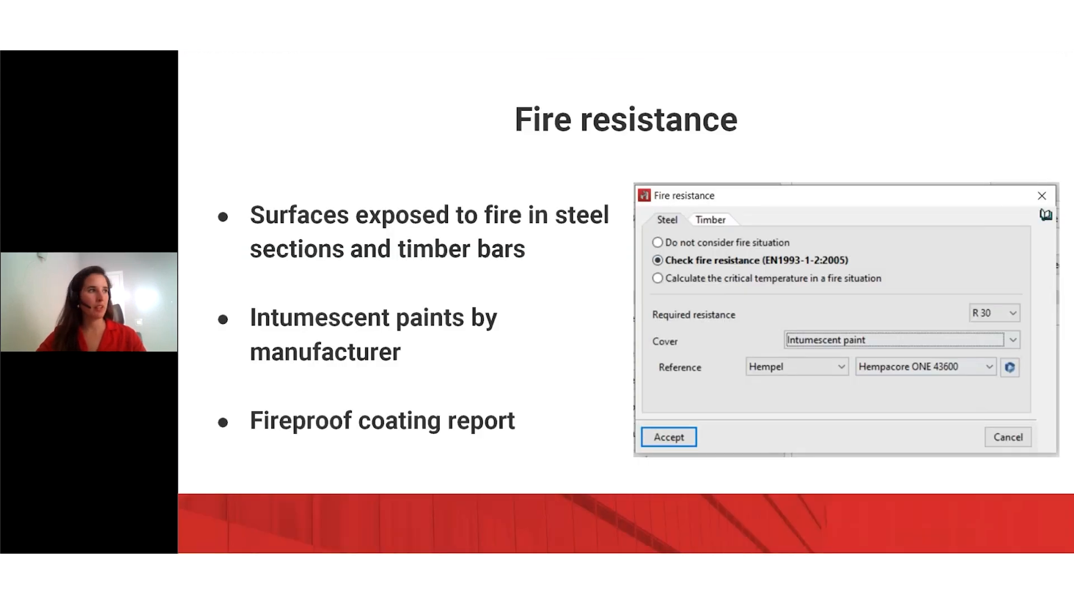
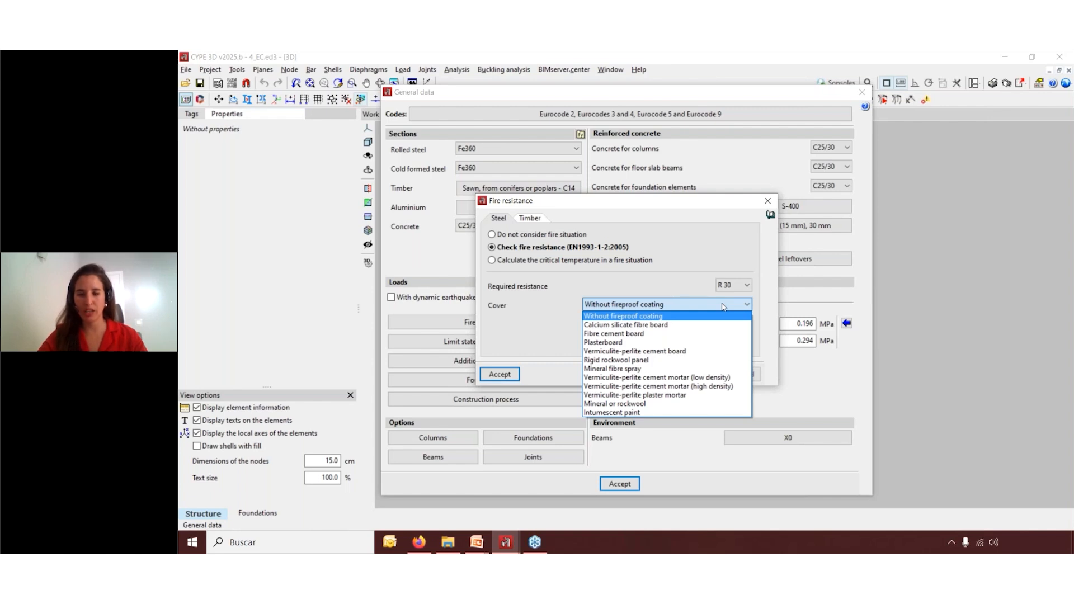
Set the steel fireproof cover to intumescent paint Hempel Hempacore ONE 43600, look over the manufacturer catalogues, and accept the general data
{"action": "left_click", "coordinate": [701, 413]}
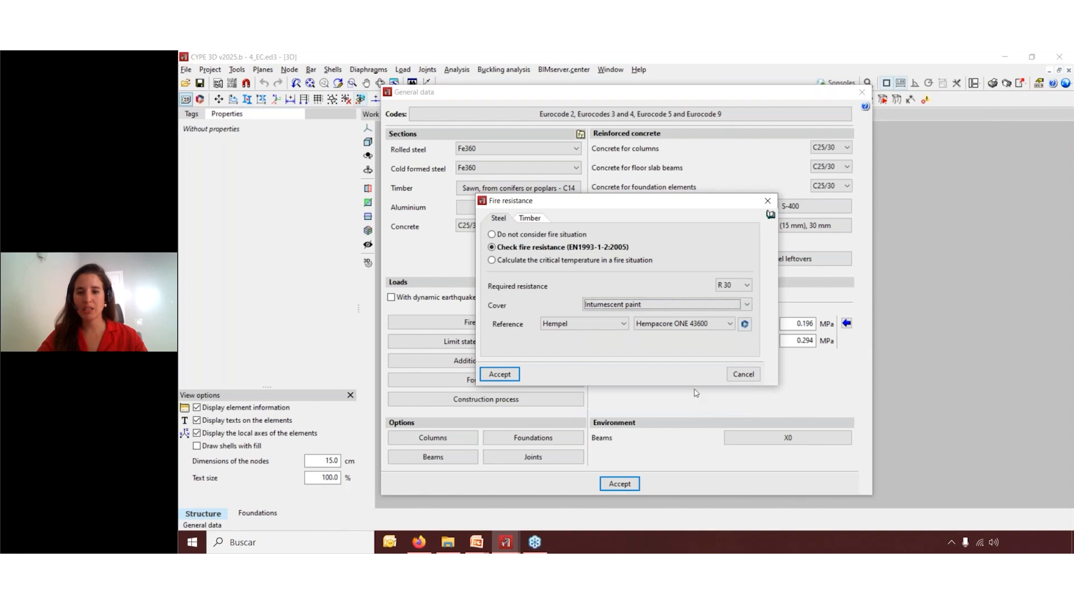
{"action": "left_click", "coordinate": [745, 325]}
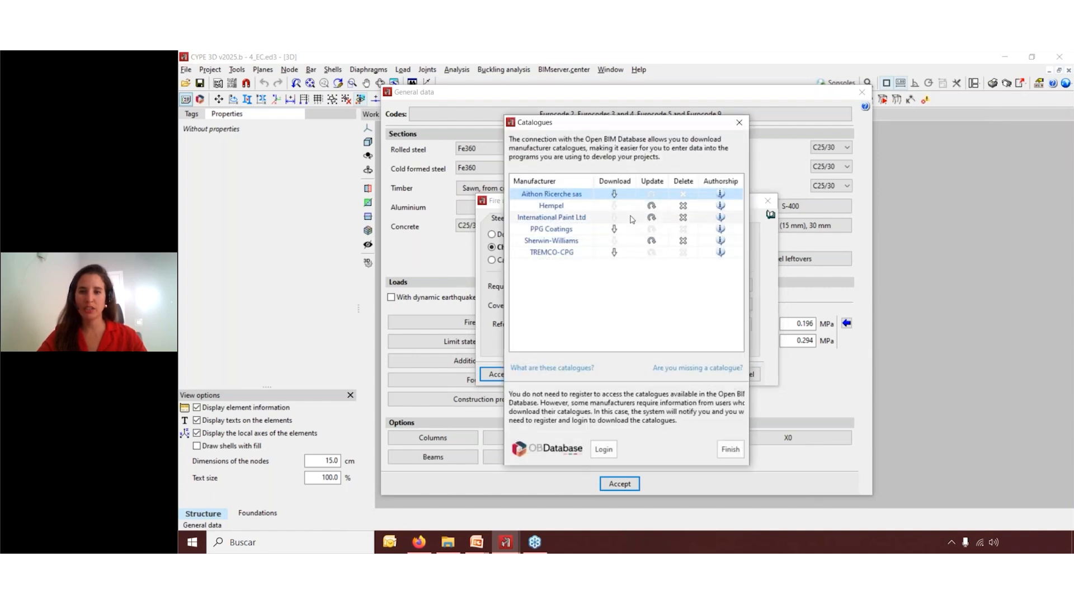
{"action": "left_click", "coordinate": [741, 123]}
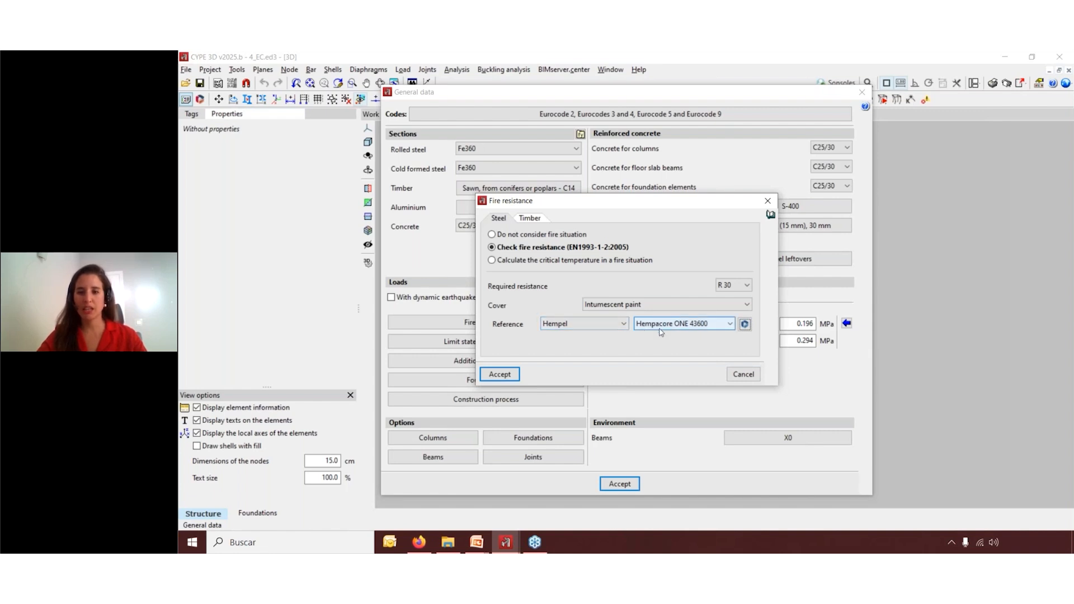
{"action": "left_click", "coordinate": [519, 373]}
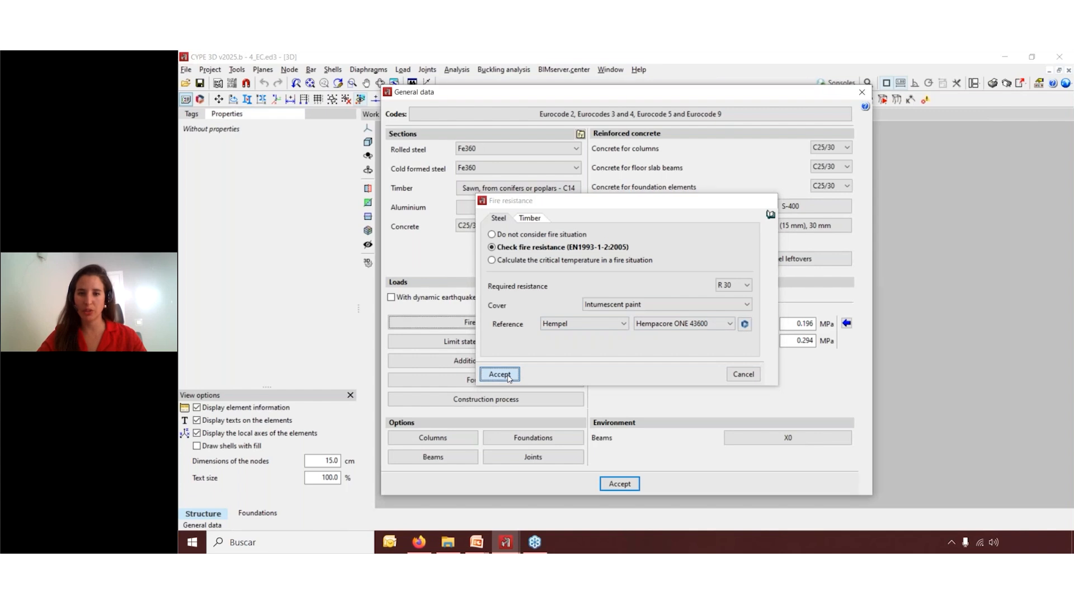
{"action": "left_click", "coordinate": [622, 488]}
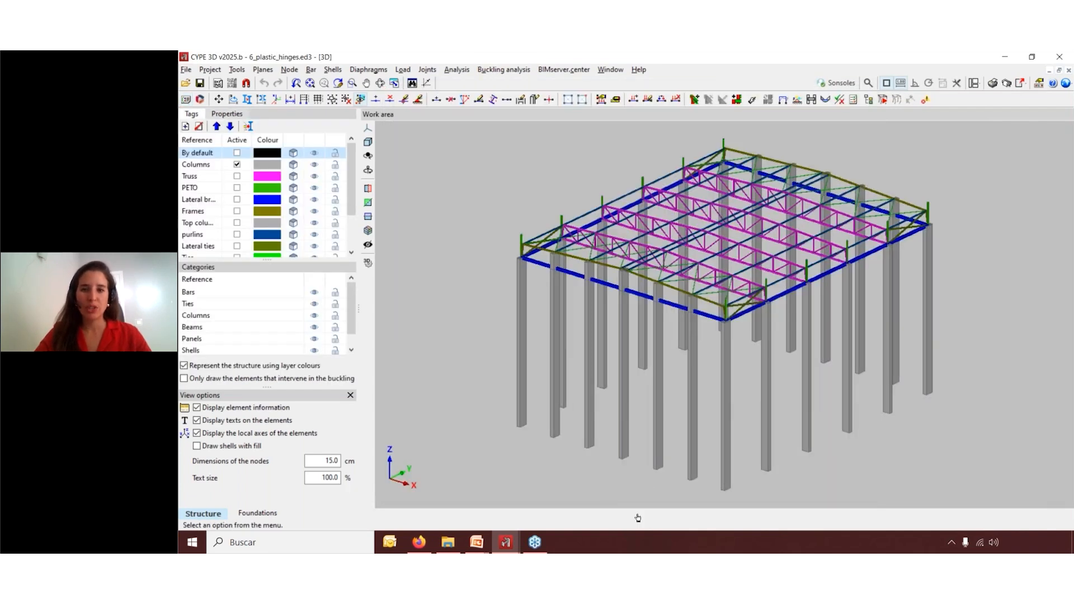
Check the elements of the structure and examine the fire situation (R 30) results of tie bar N18/N141
{"action": "left_click", "coordinate": [457, 70]}
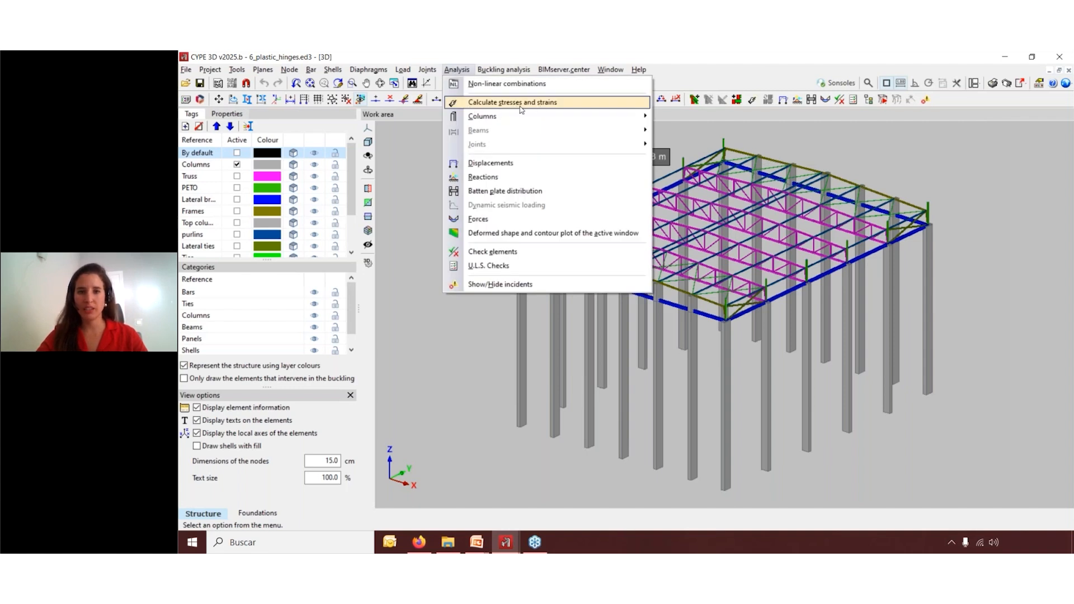
{"action": "left_click", "coordinate": [516, 253]}
{"action": "left_click", "coordinate": [507, 352]}
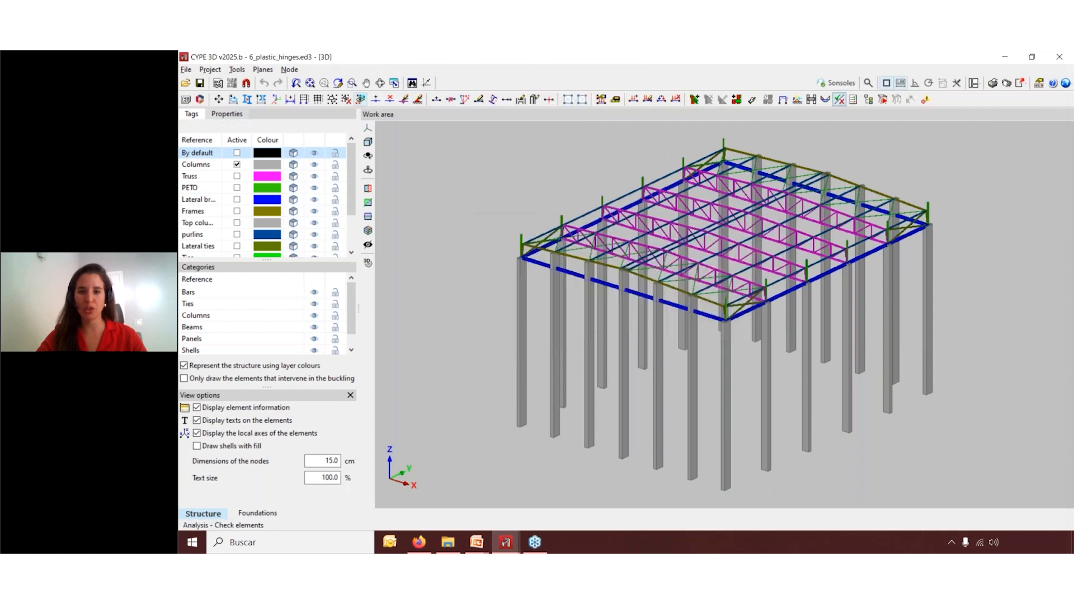
{"action": "mouse_move", "coordinate": [526, 270]}
{"action": "scroll", "coordinate": [591, 234], "scroll_direction": "up", "scroll_amount": 3}
{"action": "scroll", "coordinate": [591, 234], "scroll_direction": "up", "scroll_amount": 3}
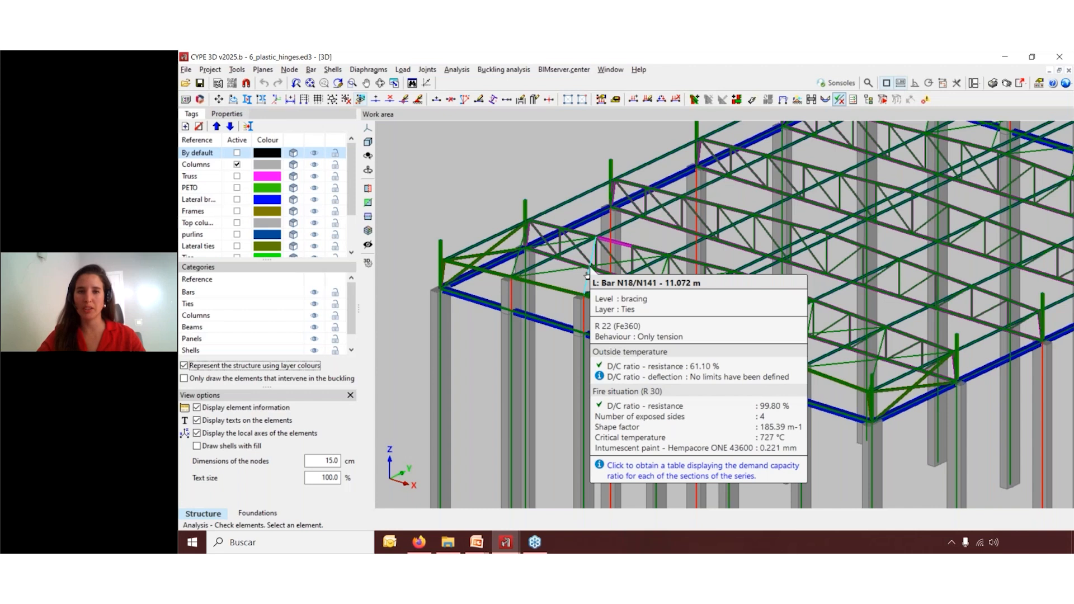
Open the fire resistance settings of frame bar N140/N141 and set its exposed surfaces to the option with a custom shape factor and number of sides
{"action": "left_click", "coordinate": [312, 70]}
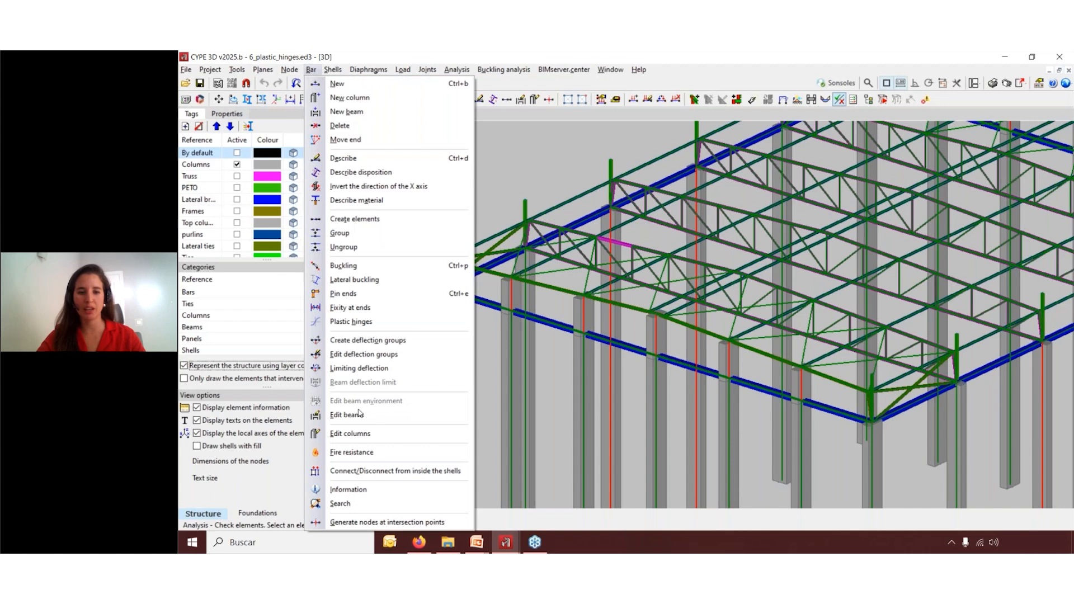
{"action": "left_click", "coordinate": [351, 452]}
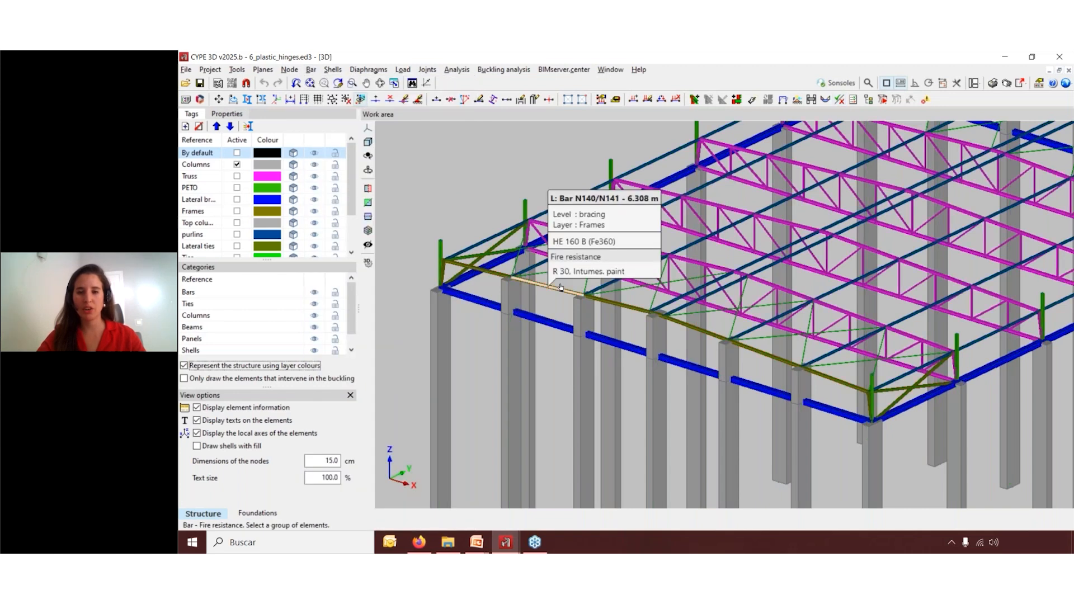
{"action": "right_click", "coordinate": [561, 288]}
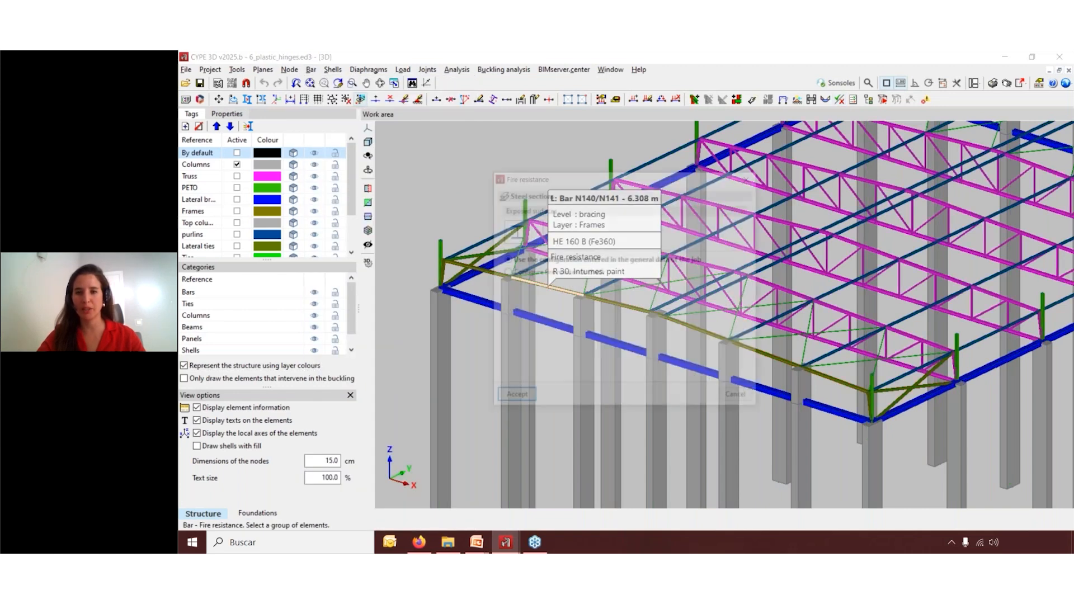
{"action": "left_click", "coordinate": [536, 231]}
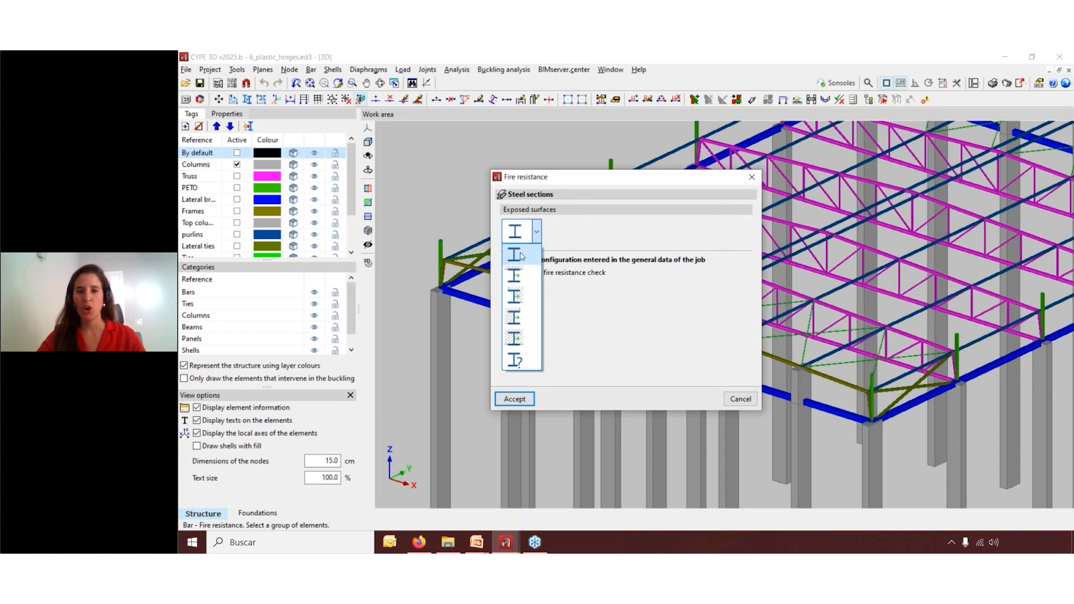
{"action": "left_click", "coordinate": [515, 279]}
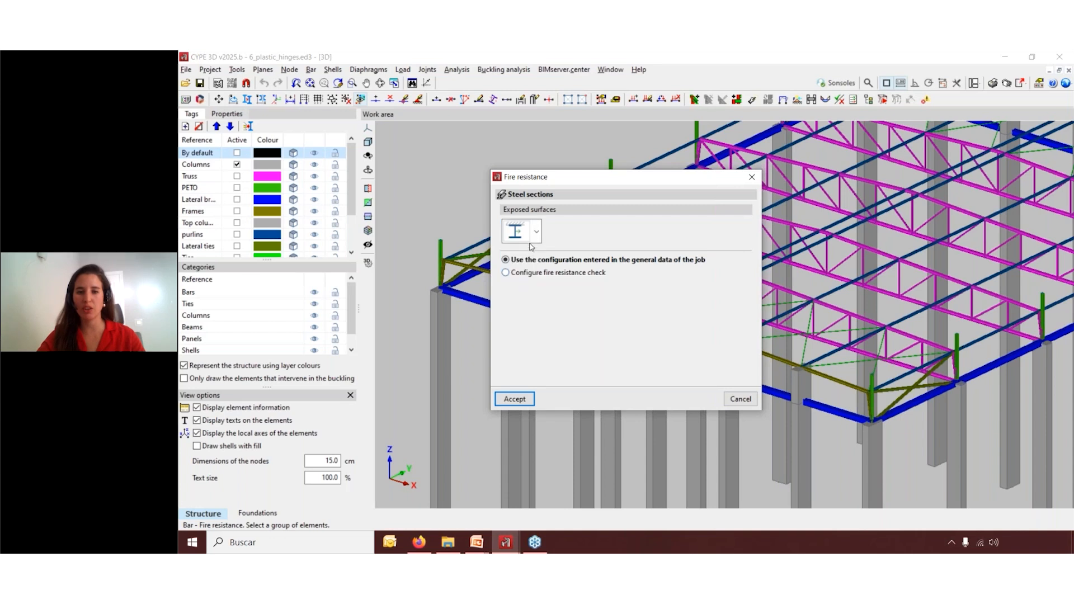
{"action": "left_click", "coordinate": [535, 235]}
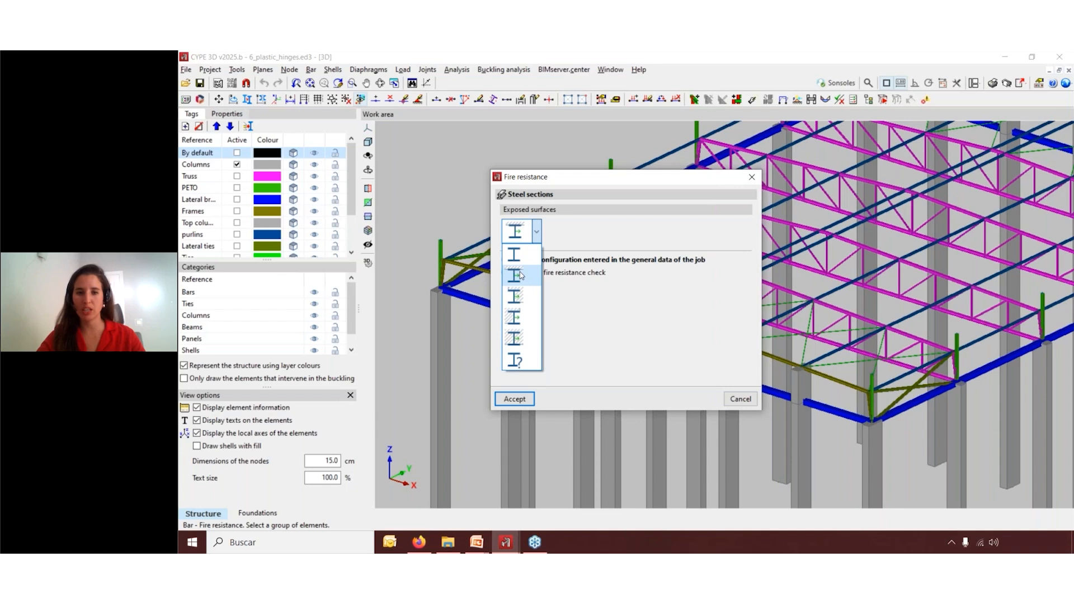
{"action": "left_click", "coordinate": [515, 363]}
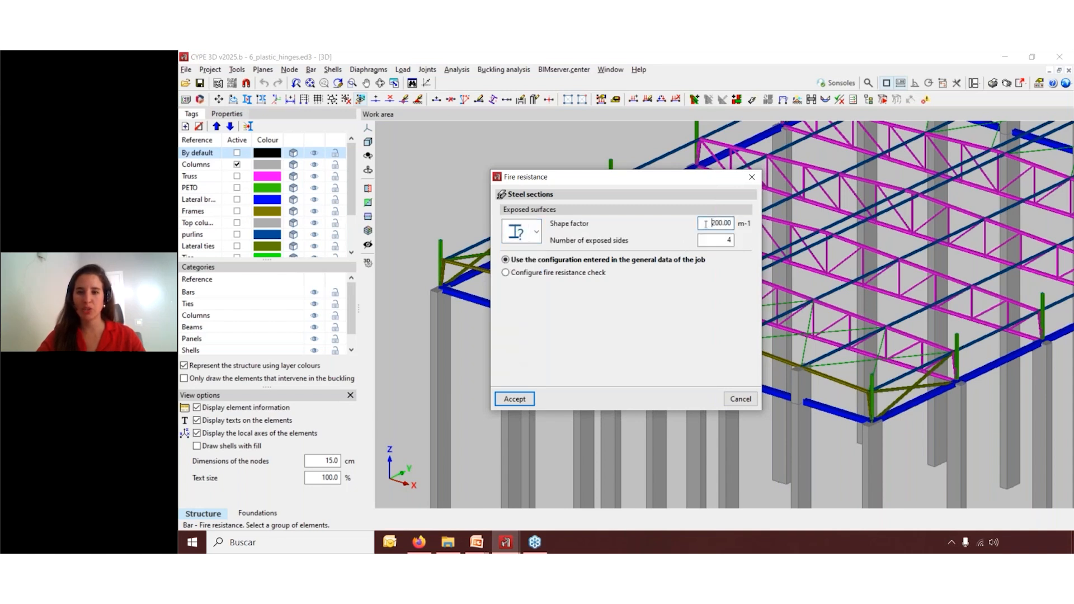
{"action": "left_click", "coordinate": [730, 240]}
{"action": "double_click", "coordinate": [730, 239]}
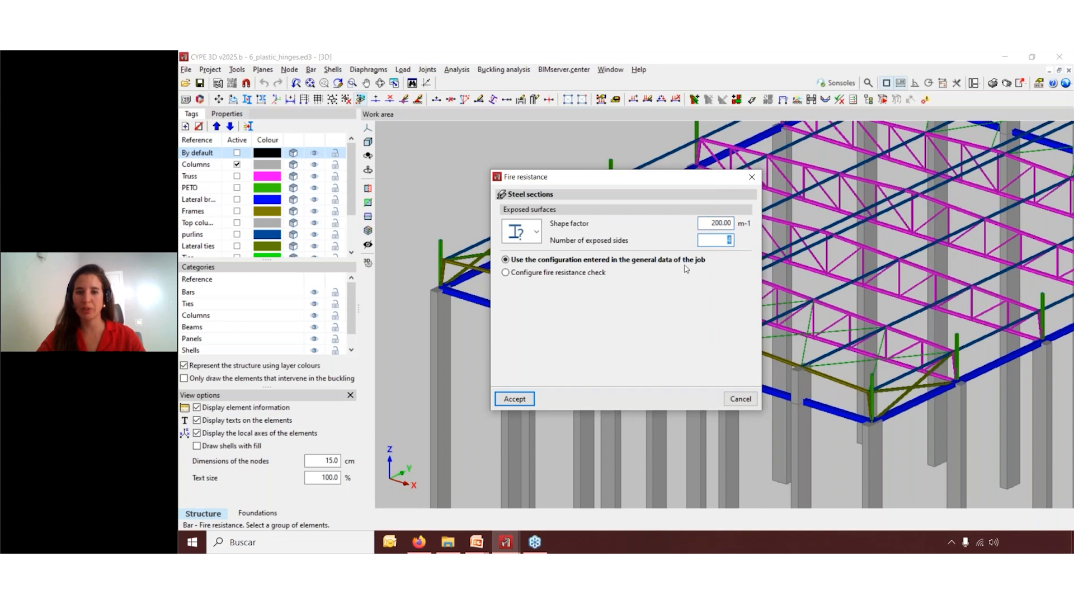
Switch the bar to its own fire resistance check, review the required resistance and cover options, and close without accepting
{"action": "left_click", "coordinate": [513, 274]}
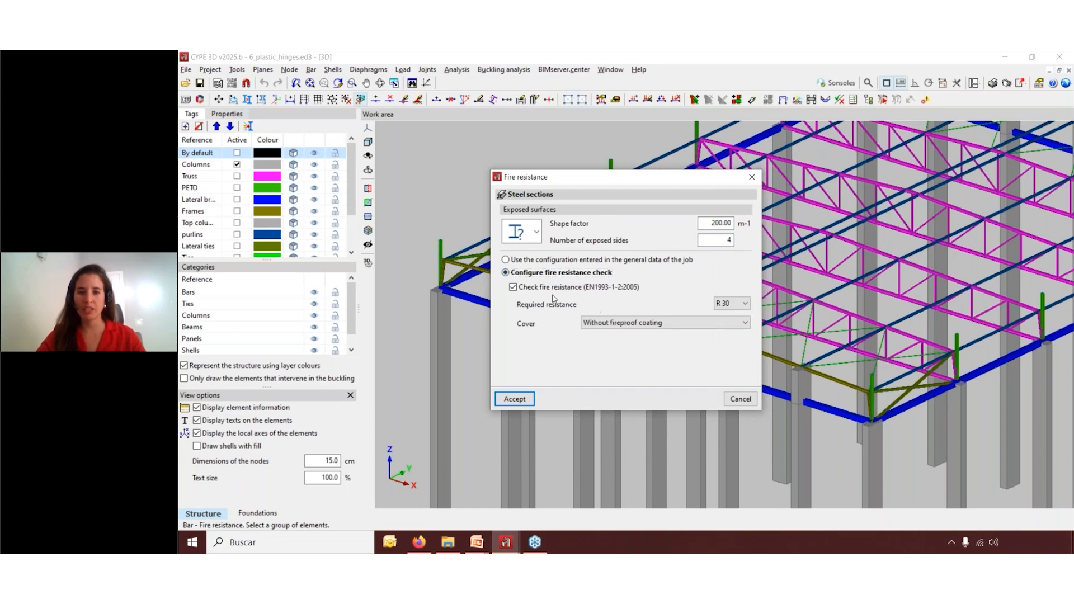
{"action": "left_click", "coordinate": [723, 307]}
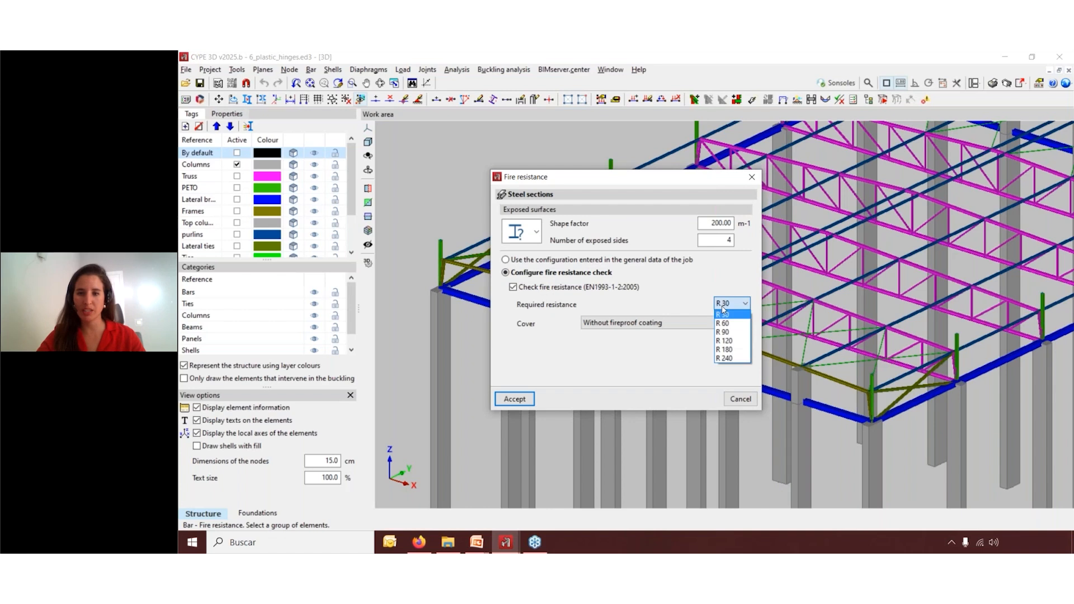
{"action": "left_click", "coordinate": [667, 329]}
{"action": "left_click", "coordinate": [667, 325]}
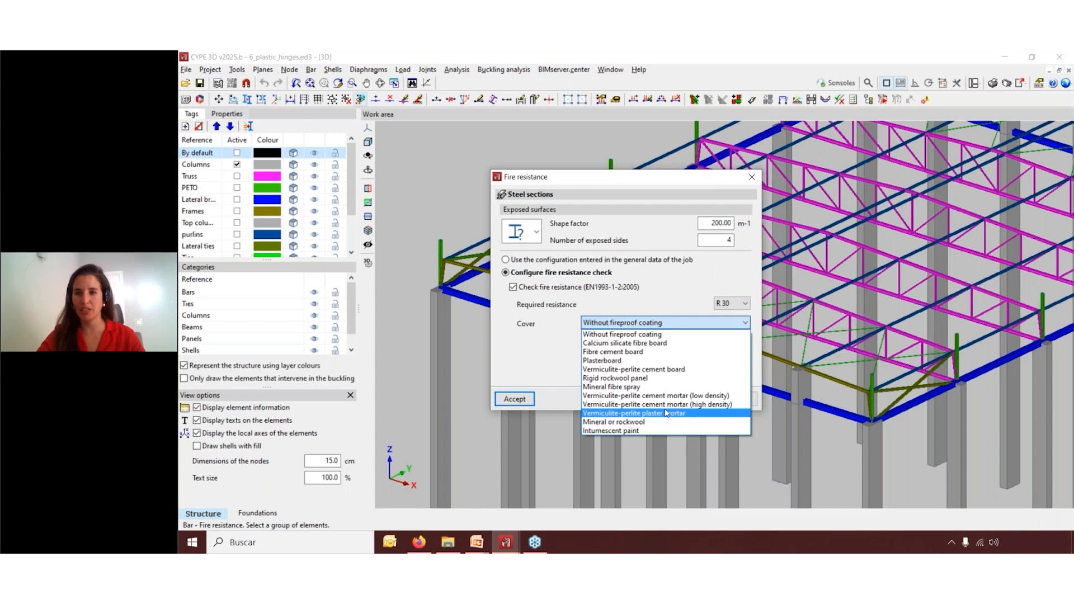
{"action": "left_click", "coordinate": [753, 181]}
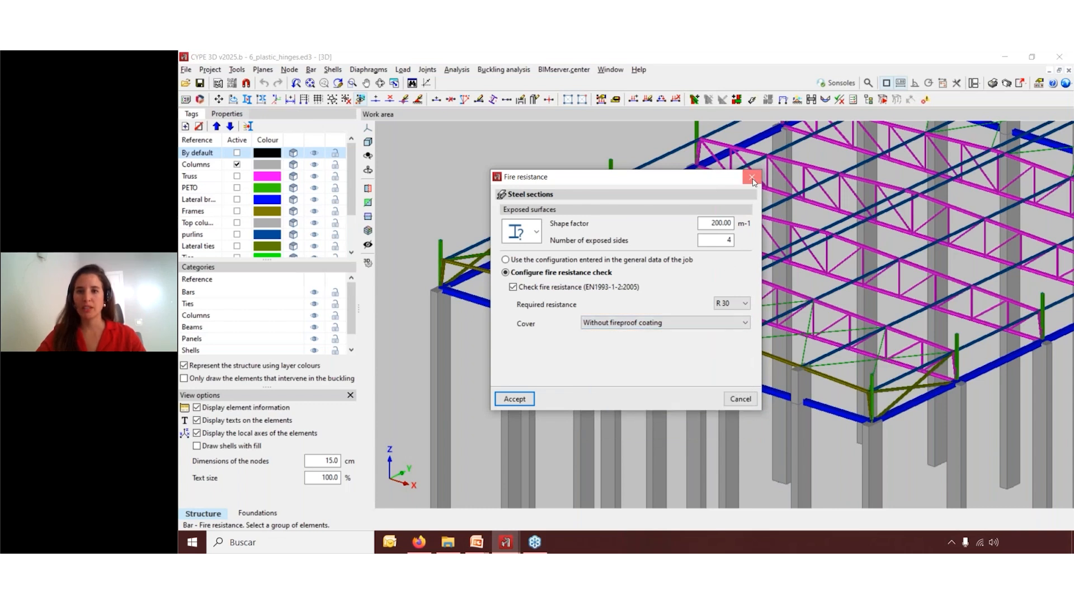
{"action": "left_click", "coordinate": [753, 179]}
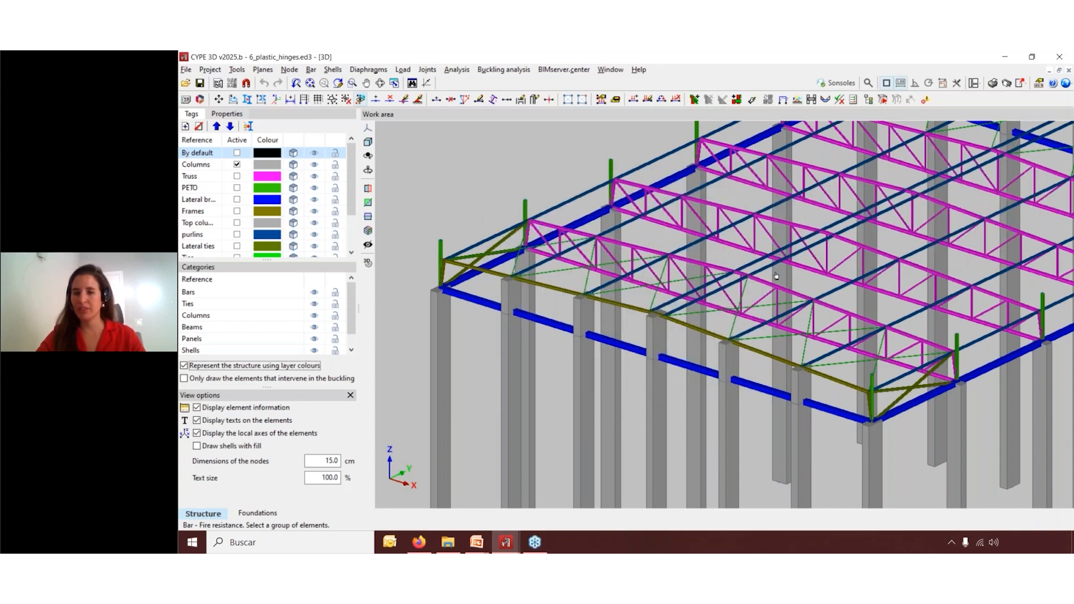
Open the job reports past the incidents notice, clear all chapters and include only Fire resistance under Job data
{"action": "left_click", "coordinate": [992, 84]}
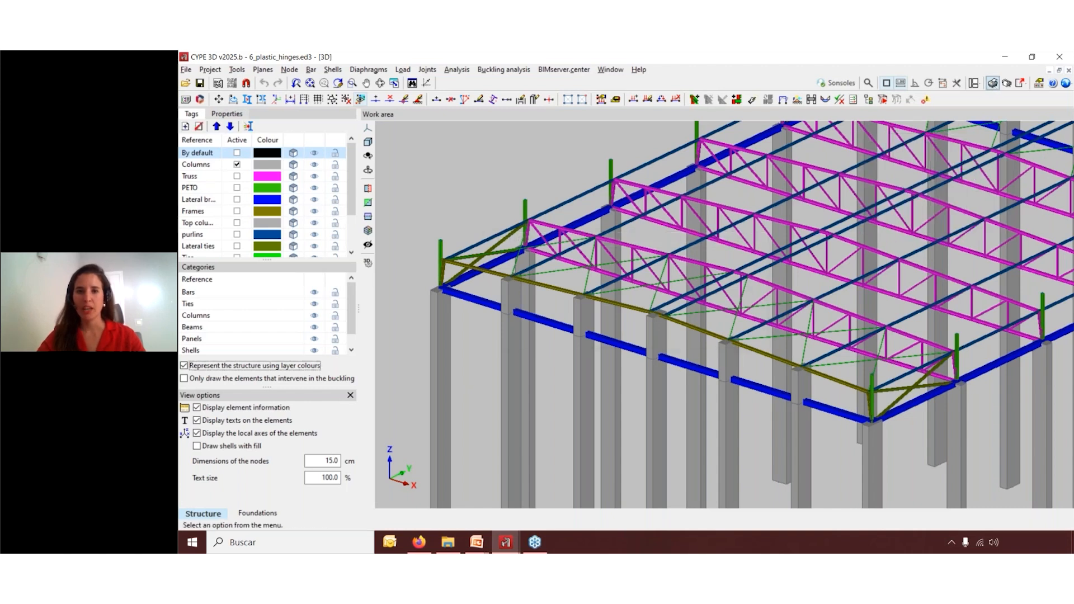
{"action": "left_click", "coordinate": [768, 99]}
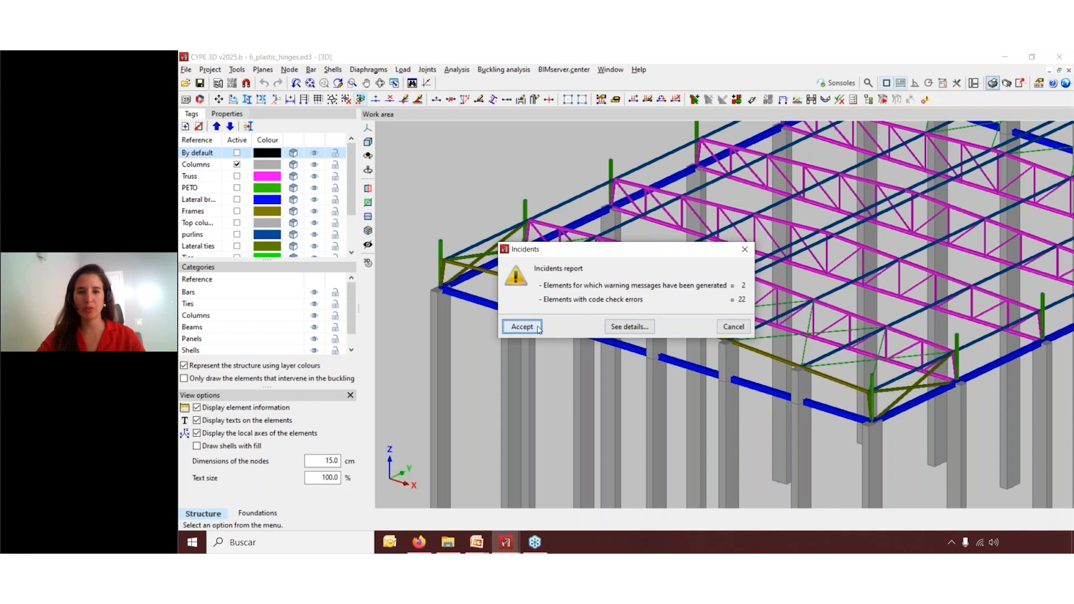
{"action": "left_click", "coordinate": [523, 327]}
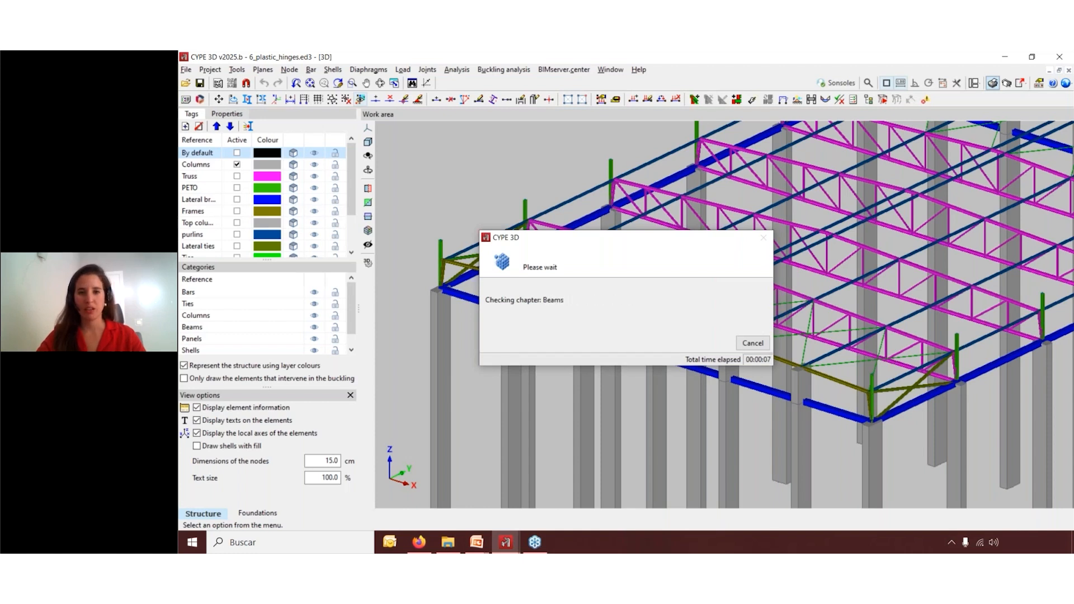
{"action": "left_click", "coordinate": [457, 200]}
{"action": "left_click", "coordinate": [457, 199]}
{"action": "left_click", "coordinate": [485, 304]}
{"action": "left_click", "coordinate": [479, 304]}
Include the Fireproof coating chapter of the bar results and generate the report
{"action": "scroll", "coordinate": [481, 316], "scroll_direction": "down", "scroll_amount": 3}
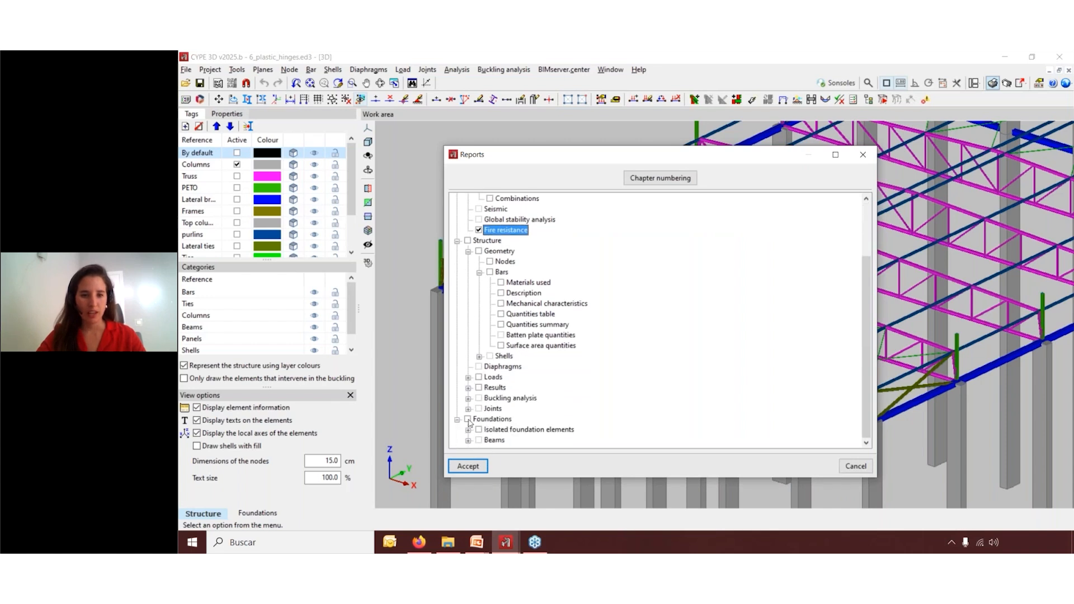
{"action": "left_click", "coordinate": [468, 387]}
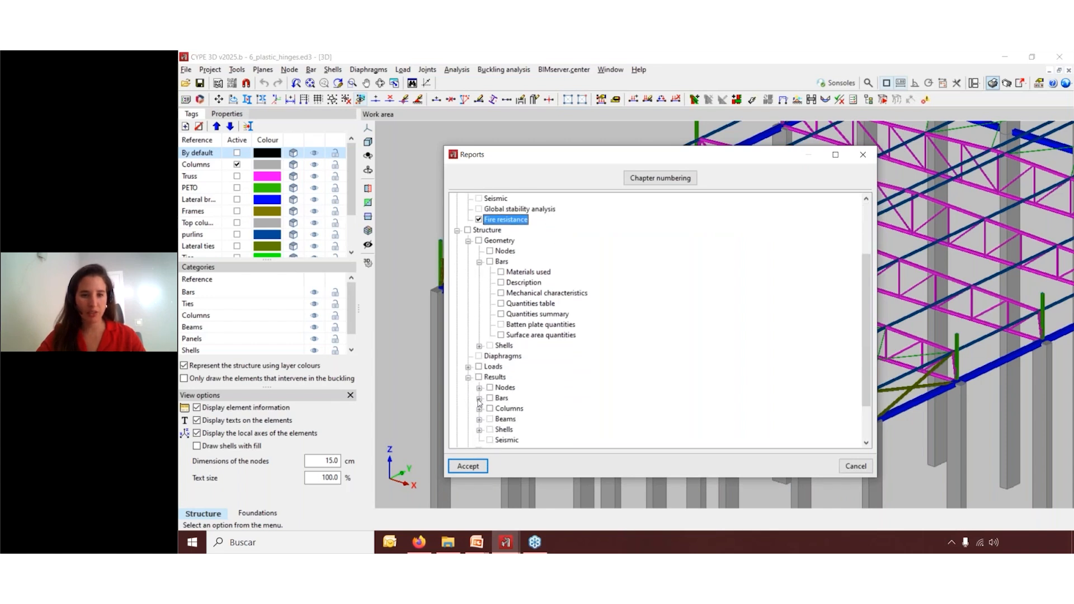
{"action": "left_click", "coordinate": [480, 398]}
{"action": "left_click", "coordinate": [501, 408]}
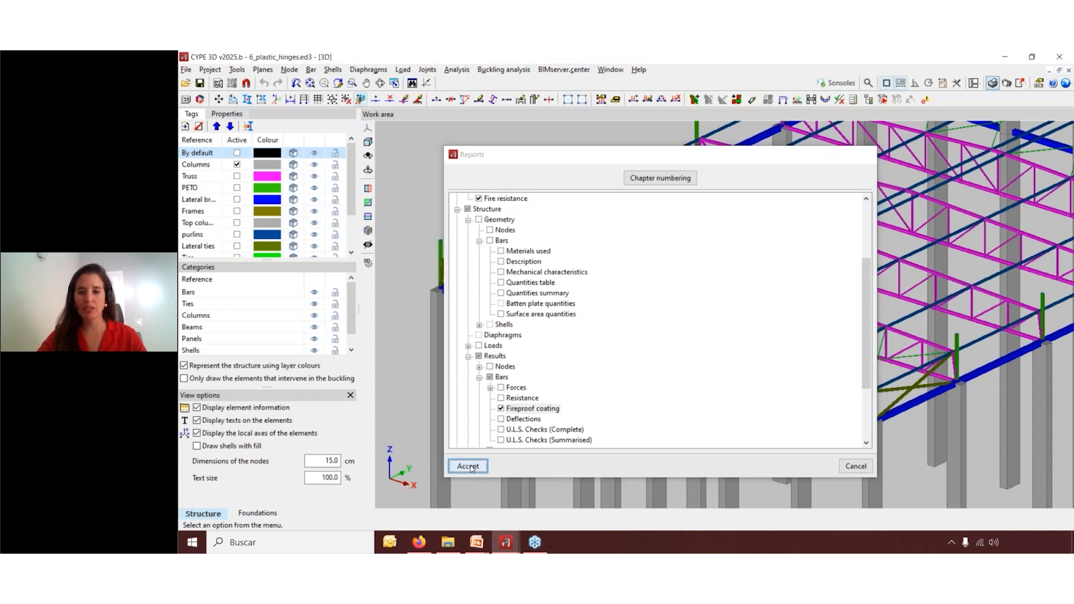
{"action": "left_click", "coordinate": [468, 466]}
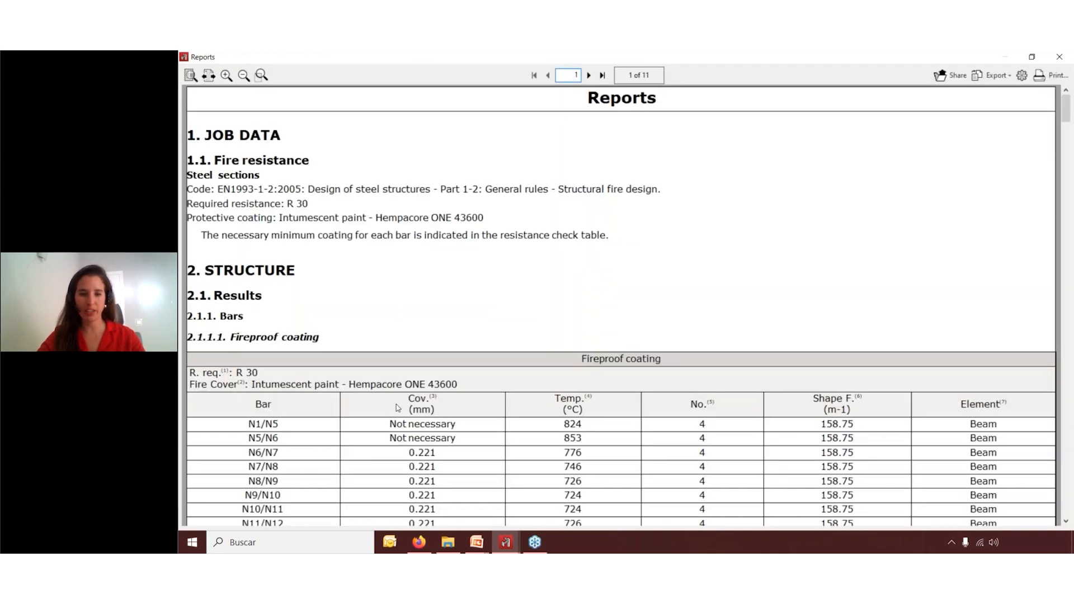
Examine the report's fireproof coating table and the available export formats, and close the report and its chapter selection
{"action": "scroll", "coordinate": [347, 414], "scroll_direction": "down", "scroll_amount": 1}
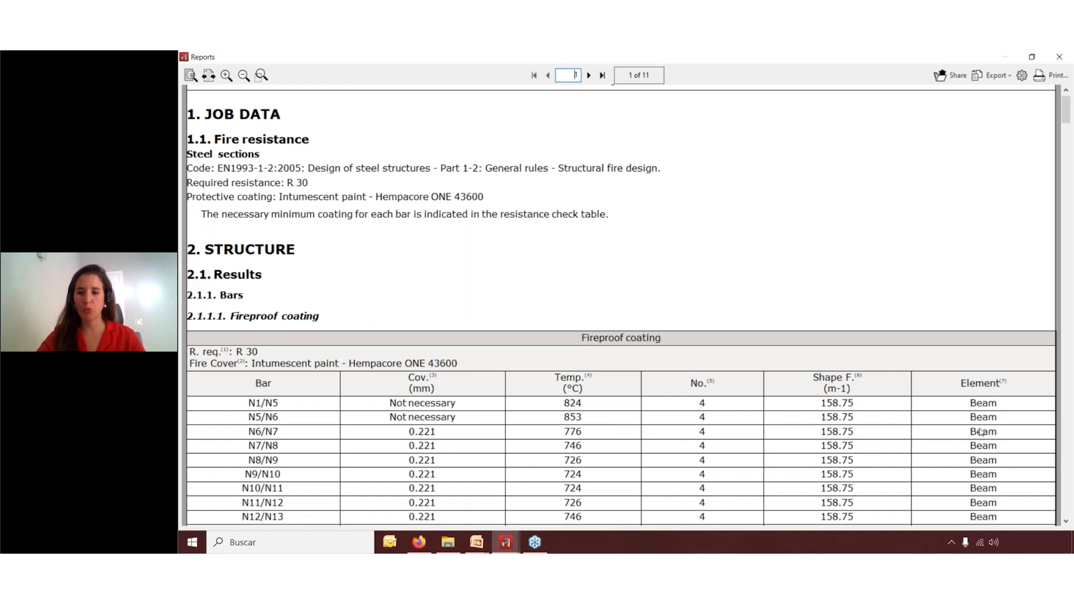
{"action": "scroll", "coordinate": [982, 447], "scroll_direction": "down", "scroll_amount": 1}
{"action": "scroll", "coordinate": [983, 426], "scroll_direction": "up", "scroll_amount": 1}
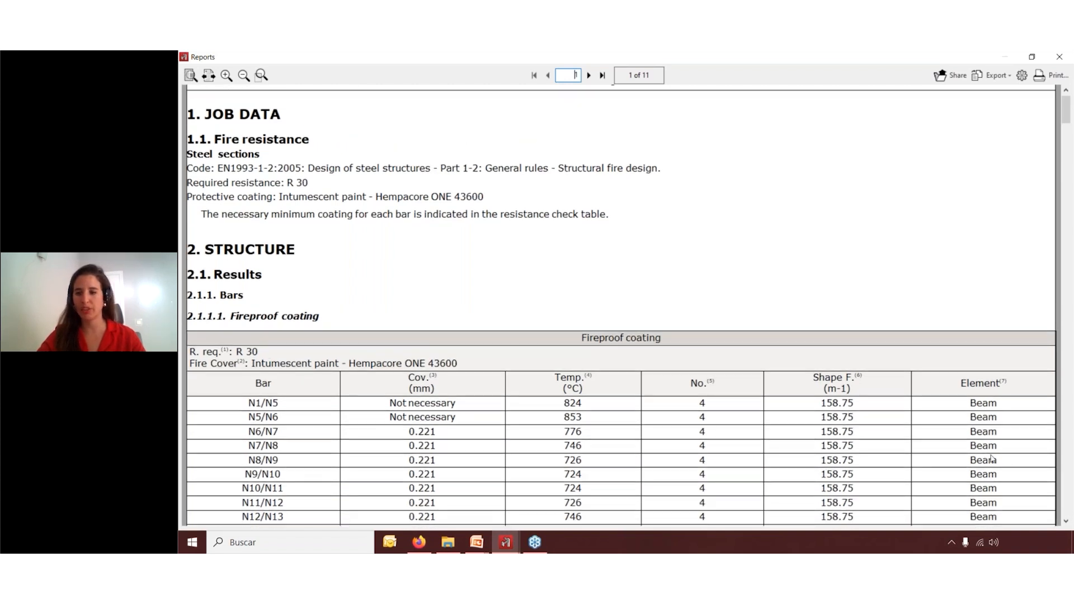
{"action": "left_click_drag", "start_coordinate": [1059, 102], "coordinate": [1059, 109]}
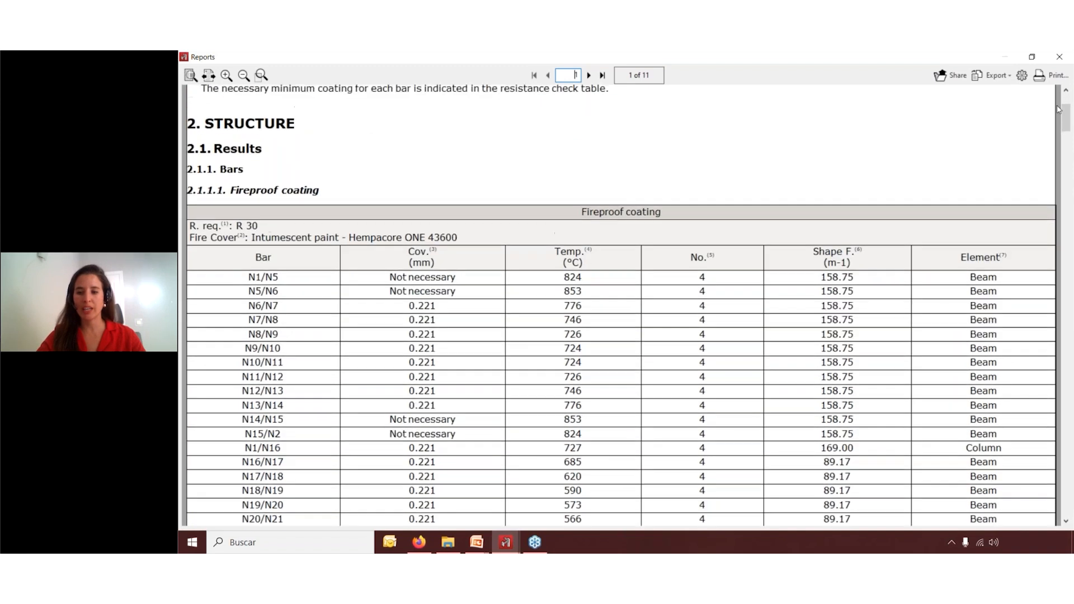
{"action": "left_click", "coordinate": [984, 76]}
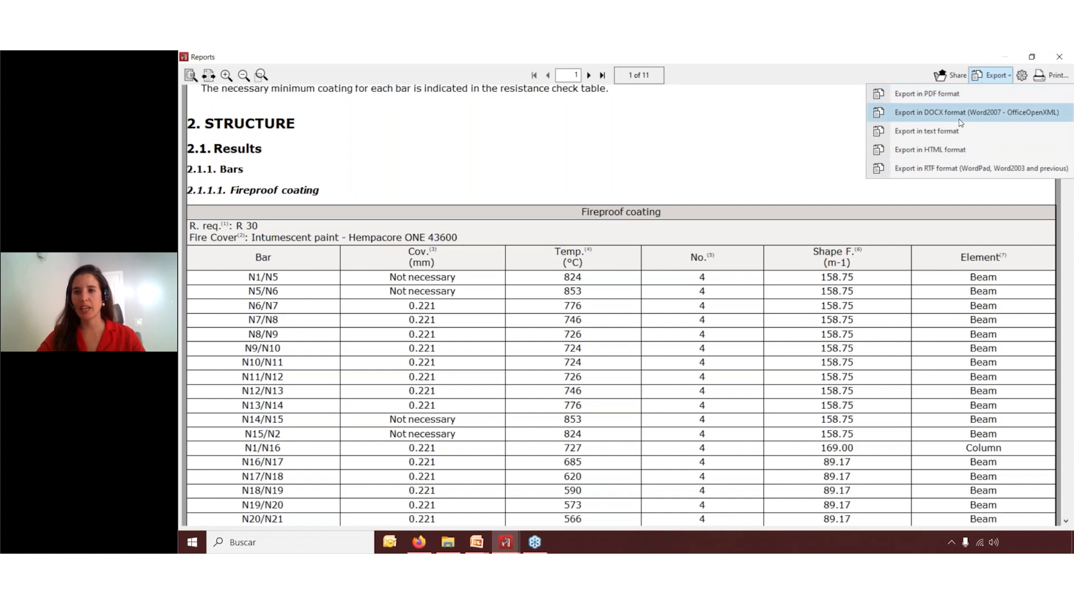
{"action": "left_click", "coordinate": [1063, 58]}
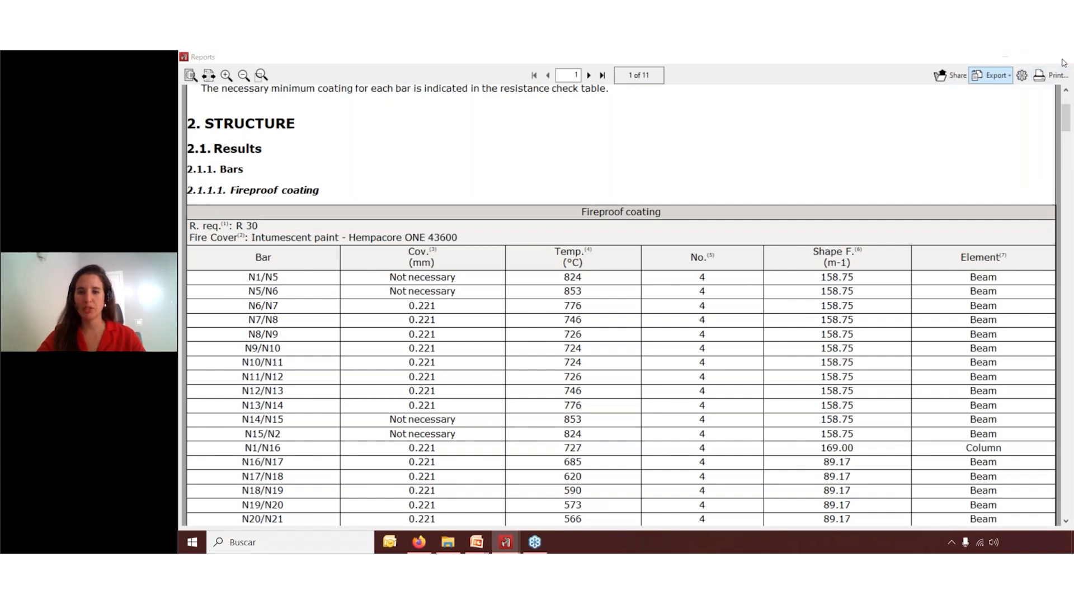
{"action": "left_click", "coordinate": [1062, 58]}
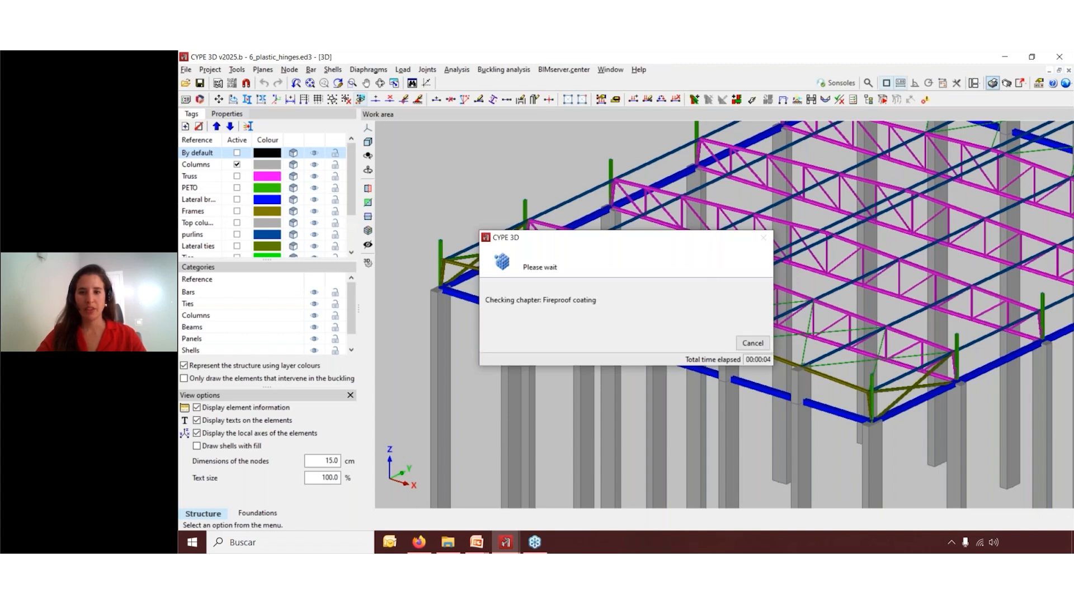
{"action": "left_click", "coordinate": [752, 344]}
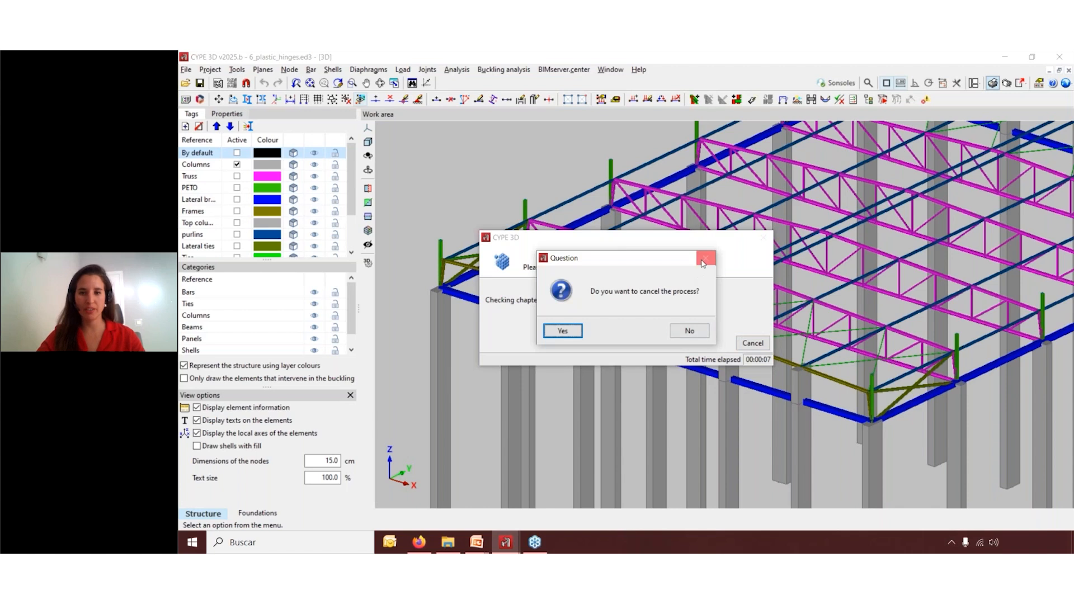
{"action": "left_click", "coordinate": [706, 261]}
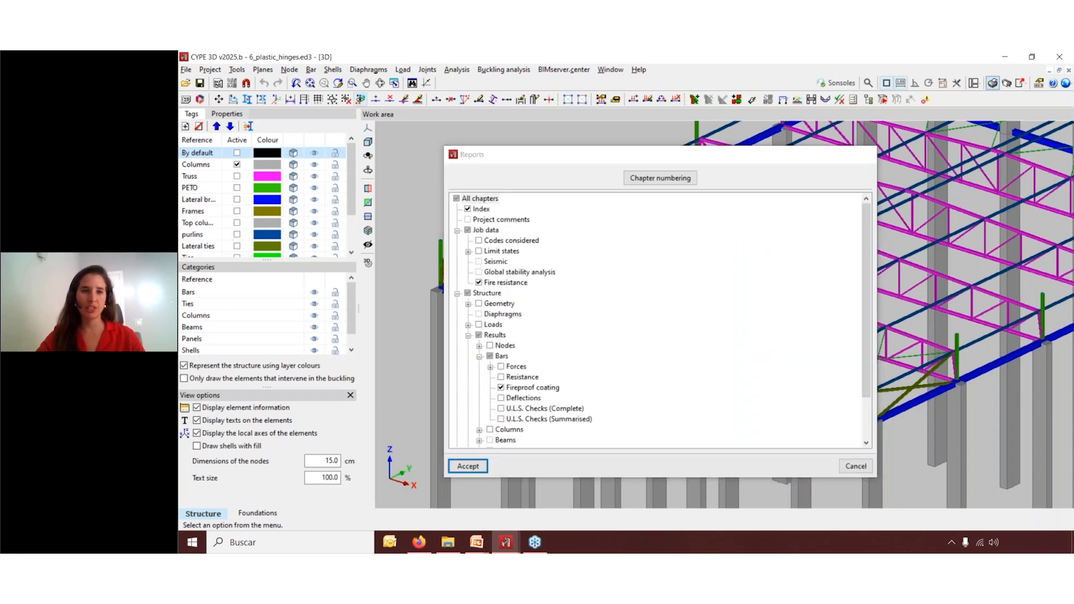
Open project 7, PEB_warehouse_openBIMworkflow, from the Models_ok folder
{"action": "left_click", "coordinate": [186, 69]}
{"action": "left_click", "coordinate": [197, 98]}
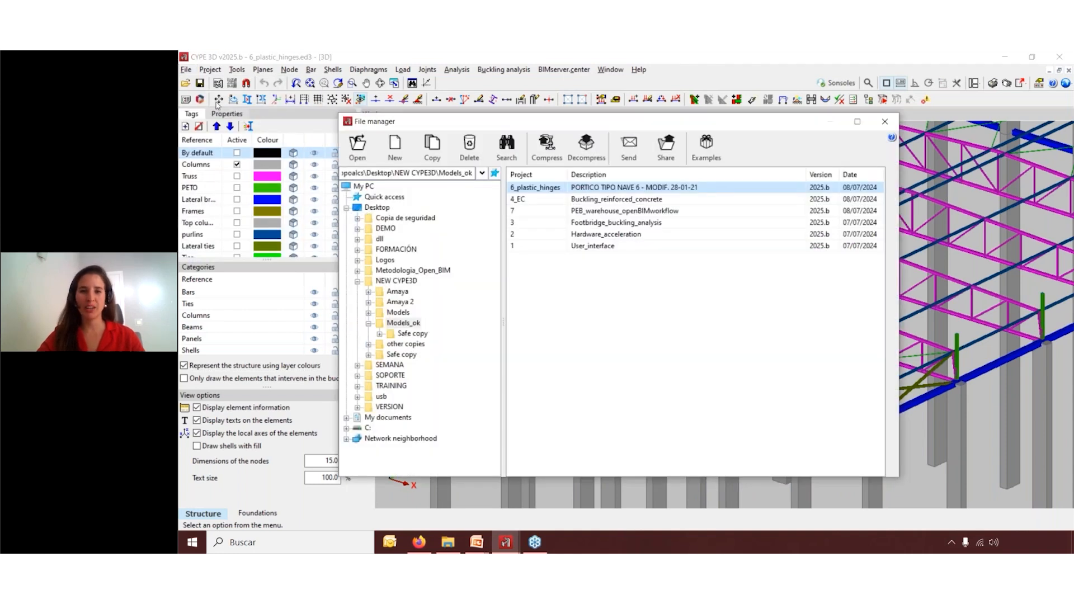
{"action": "left_click", "coordinate": [594, 213]}
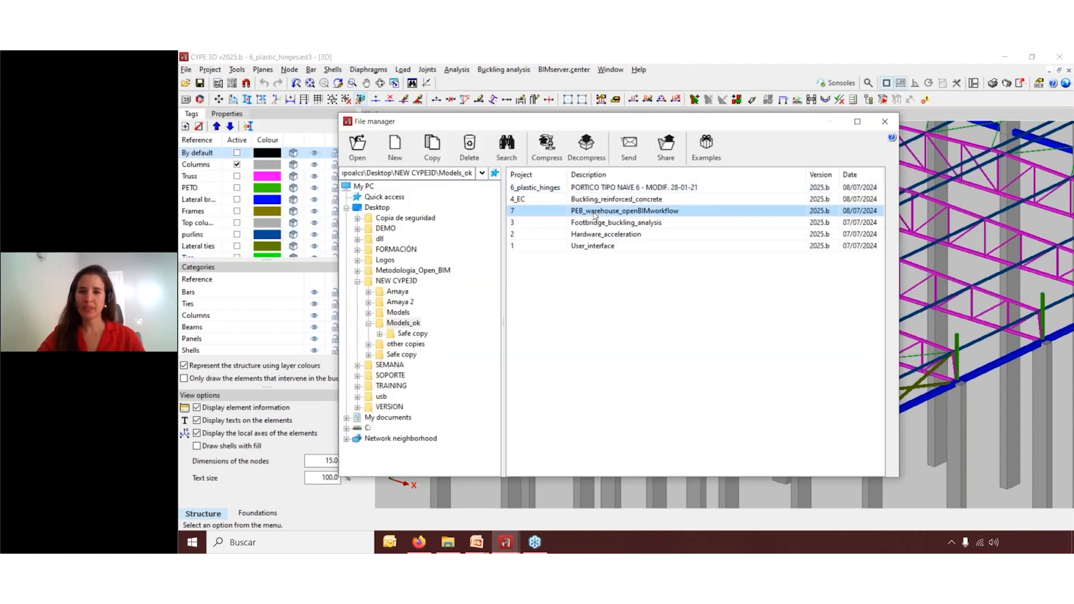
{"action": "double_click", "coordinate": [598, 214]}
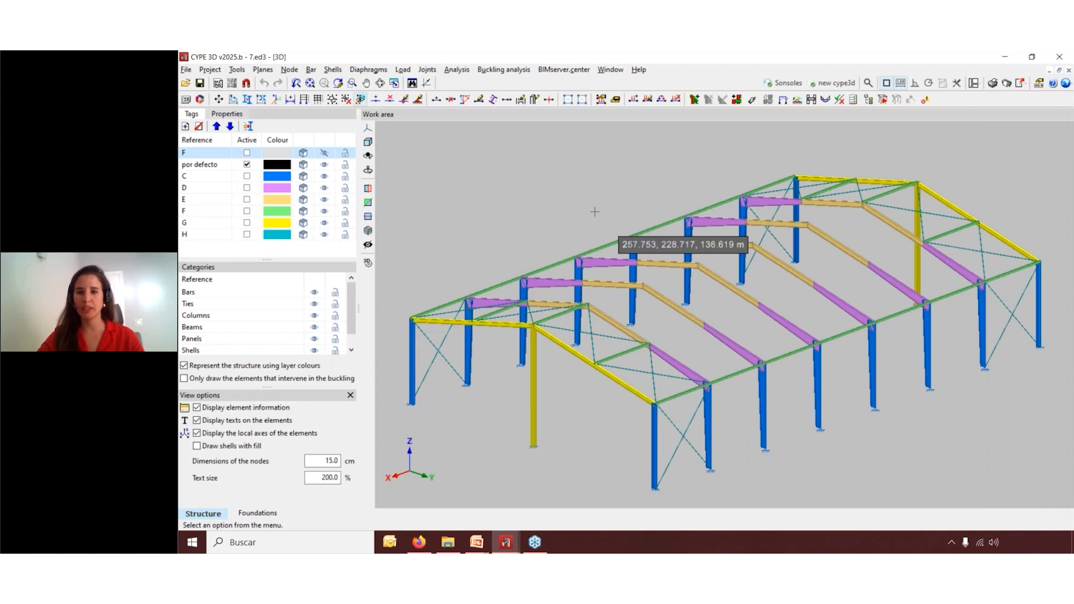
Review the BIMserver.center link and share options, and switch to Firefox to view the active BIMserver.center projects
{"action": "left_click", "coordinate": [564, 70]}
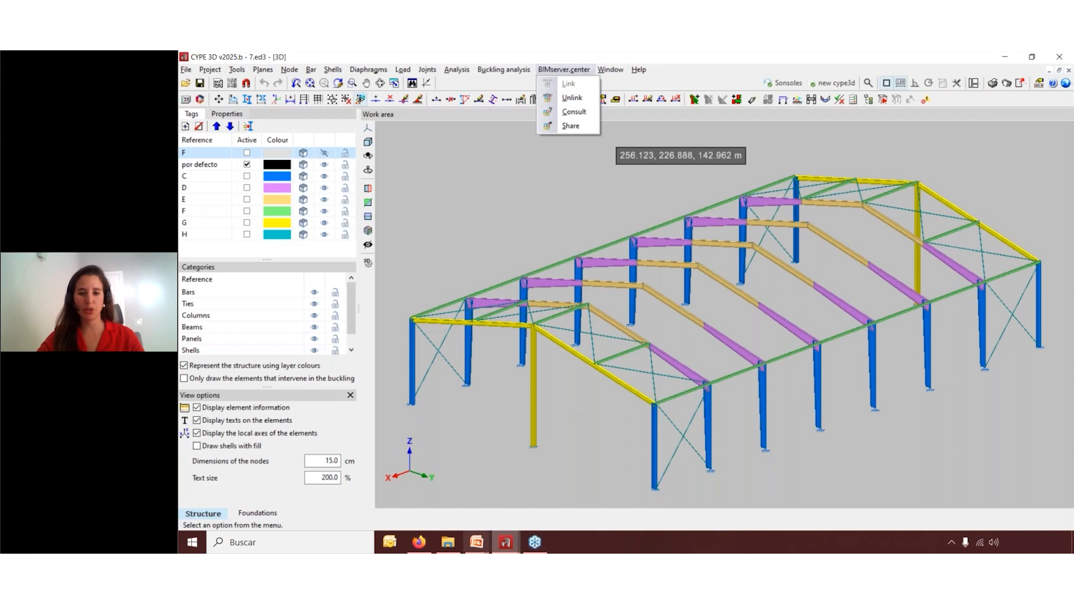
{"action": "left_click", "coordinate": [426, 551]}
{"action": "left_click", "coordinate": [325, 64]}
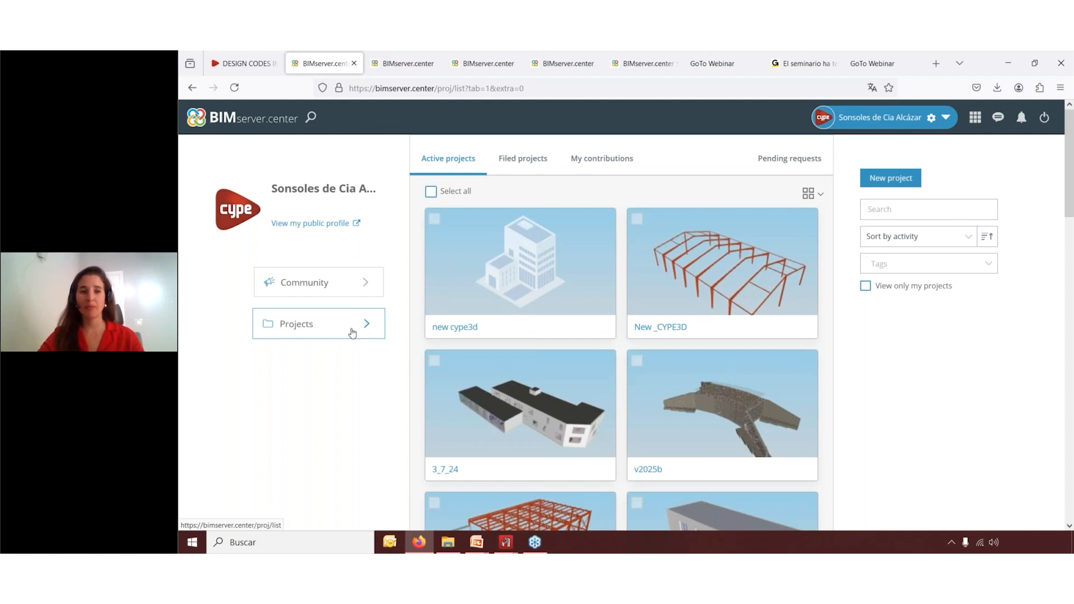
Bring up the online 3D design of project New _CYPE3D and view the warehouse structure from different angles
{"action": "left_click", "coordinate": [418, 66]}
{"action": "left_click", "coordinate": [470, 65]}
{"action": "left_click", "coordinate": [420, 71]}
{"action": "left_click", "coordinate": [459, 65]}
{"action": "left_click", "coordinate": [547, 61]}
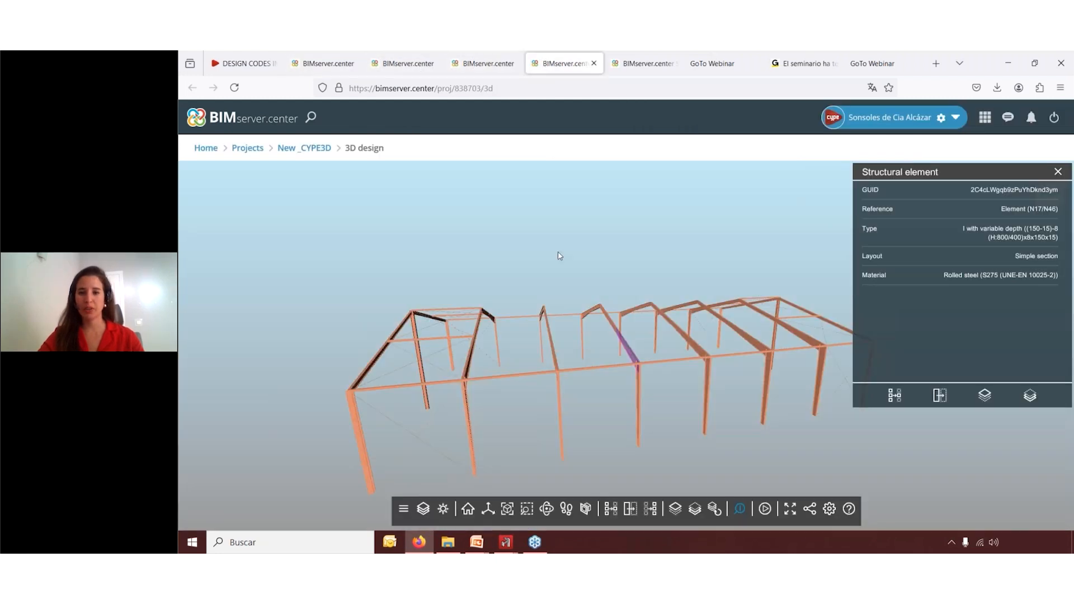
{"action": "left_click_drag", "start_coordinate": [563, 415], "coordinate": [606, 408]}
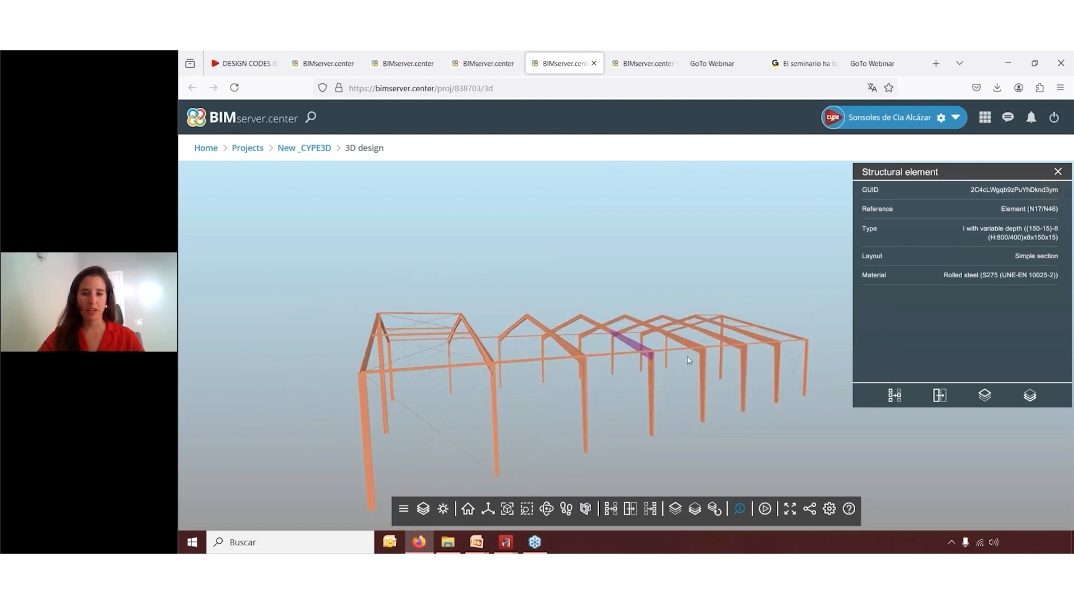
{"action": "scroll", "coordinate": [687, 356], "scroll_direction": "down", "scroll_amount": 2}
{"action": "scroll", "coordinate": [503, 416], "scroll_direction": "up", "scroll_amount": 2}
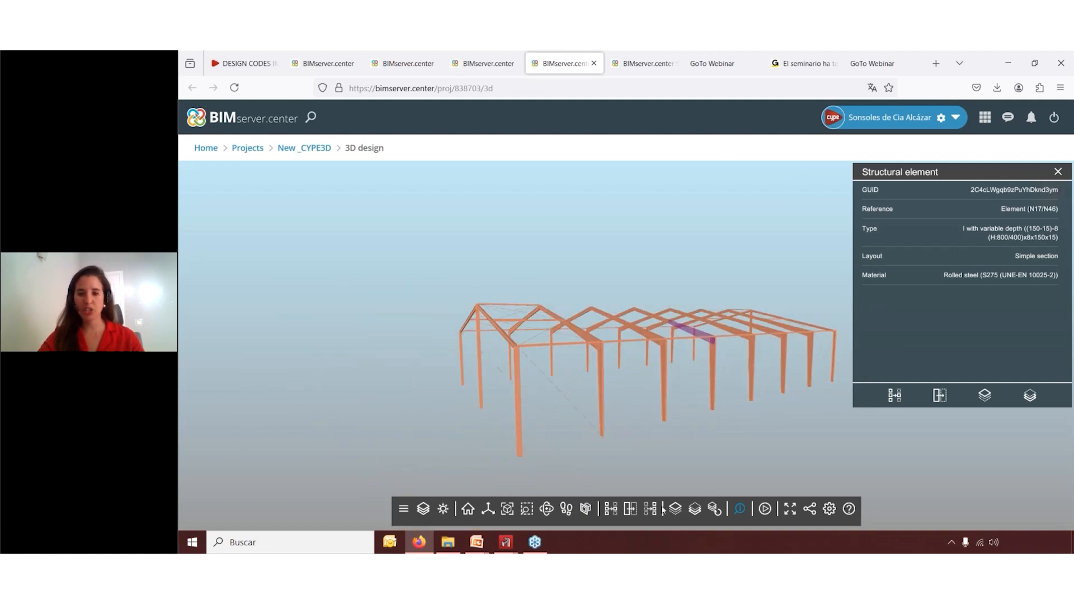
View the files included in the Structure contribution of the New _CYPE3D project
{"action": "left_click", "coordinate": [475, 63]}
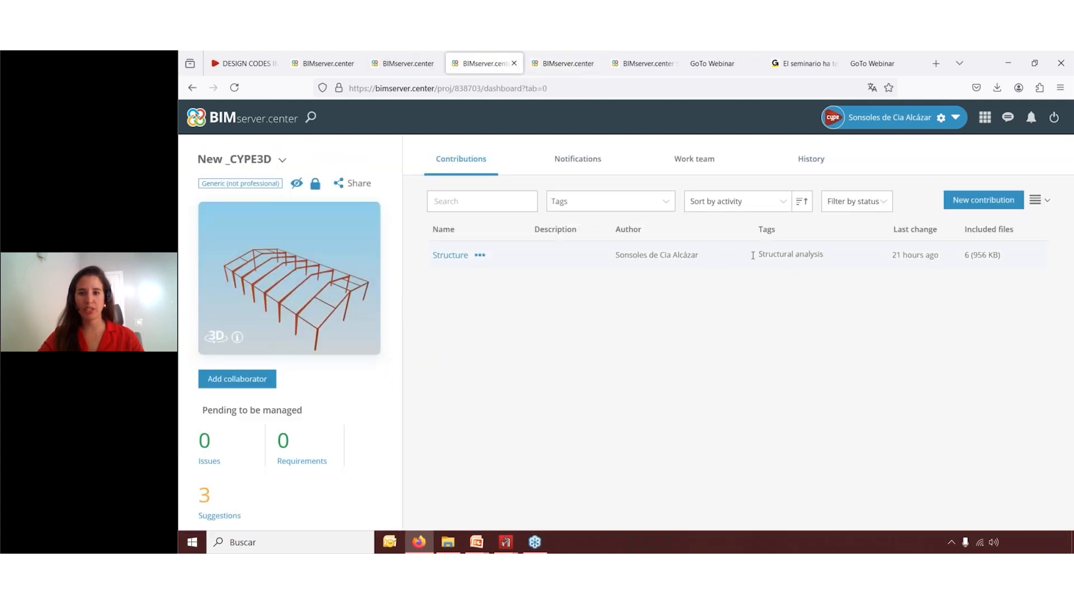
{"action": "left_click", "coordinate": [480, 255]}
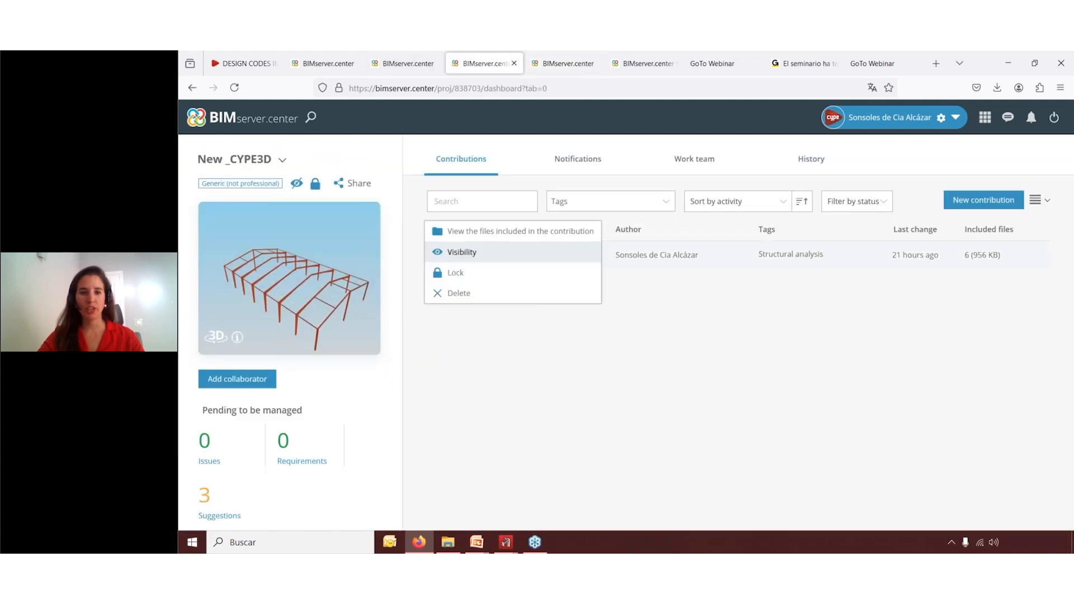
{"action": "left_click", "coordinate": [500, 231]}
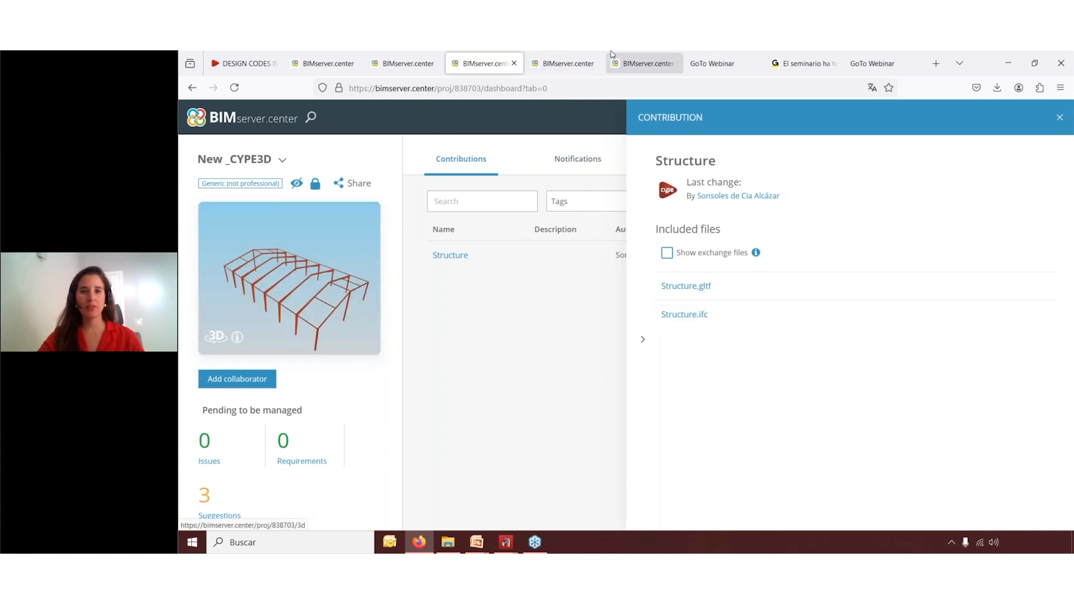
Return to the 3D design, inspect the properties of roof beam N12/N45, and deselect it
{"action": "left_click", "coordinate": [577, 62]}
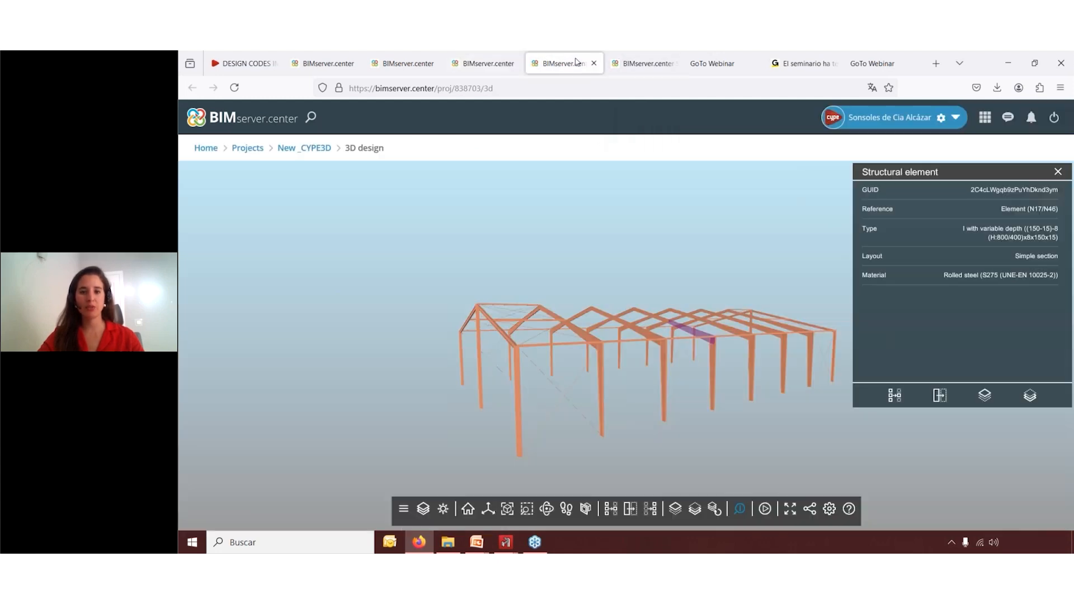
{"action": "left_click", "coordinate": [738, 510]}
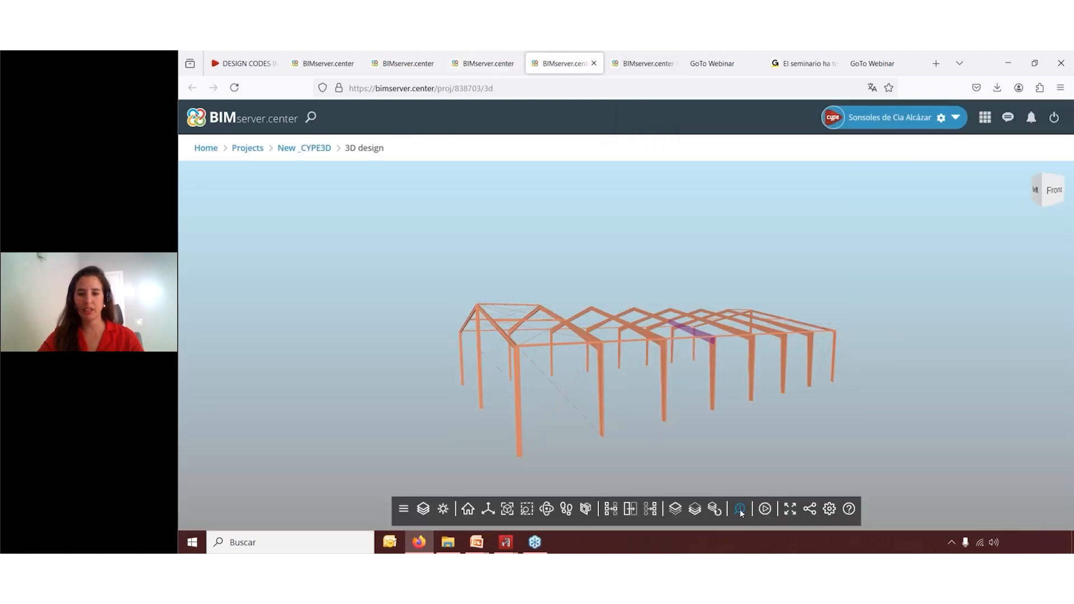
{"action": "left_click", "coordinate": [654, 339]}
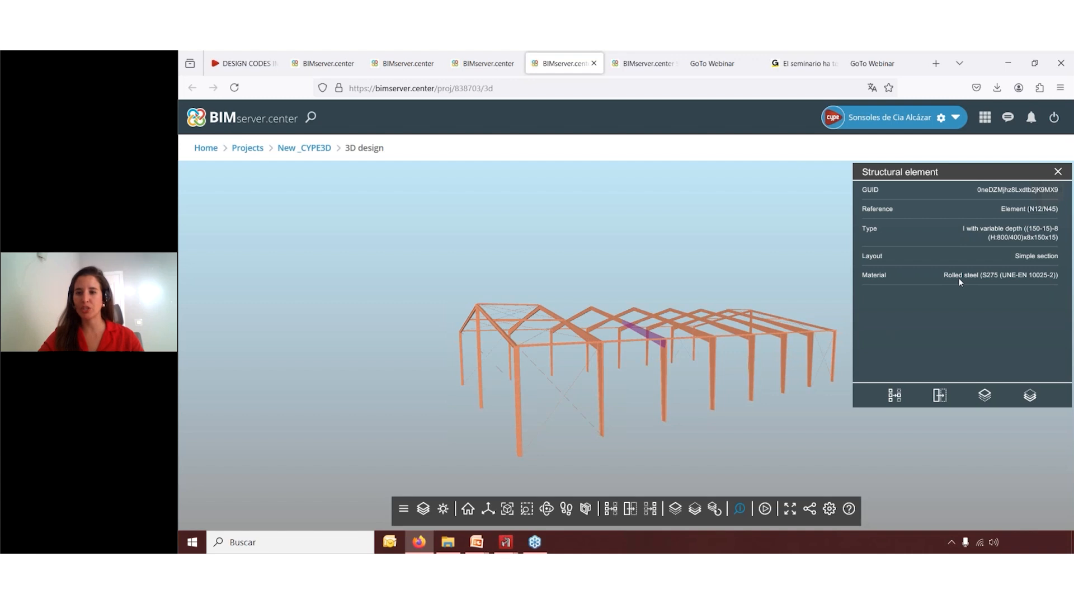
{"action": "left_click", "coordinate": [828, 170]}
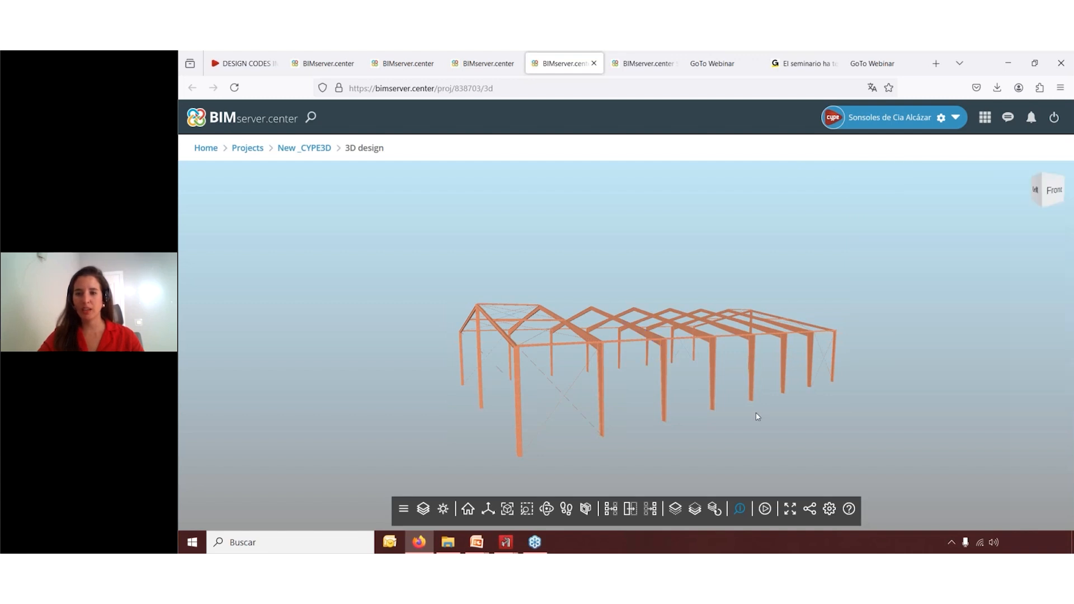
Inspect the properties of the front corner column in the online 3D design, and switch to model 7.ed3 in CYPE 3D
{"action": "left_click", "coordinate": [519, 367]}
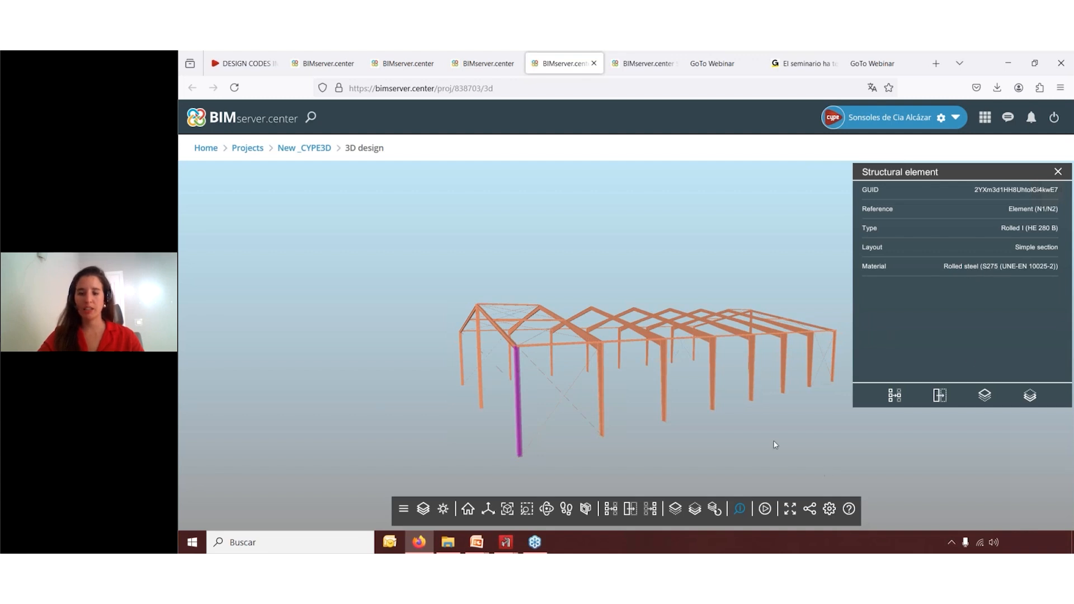
{"action": "left_click_drag", "start_coordinate": [642, 413], "coordinate": [666, 409]}
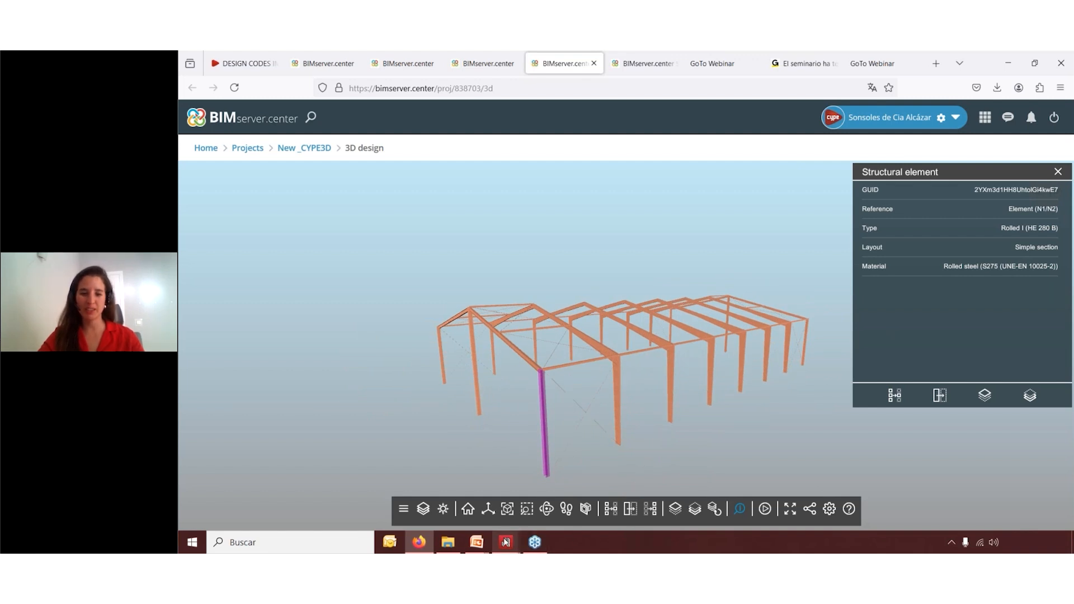
{"action": "mouse_move", "coordinate": [505, 541]}
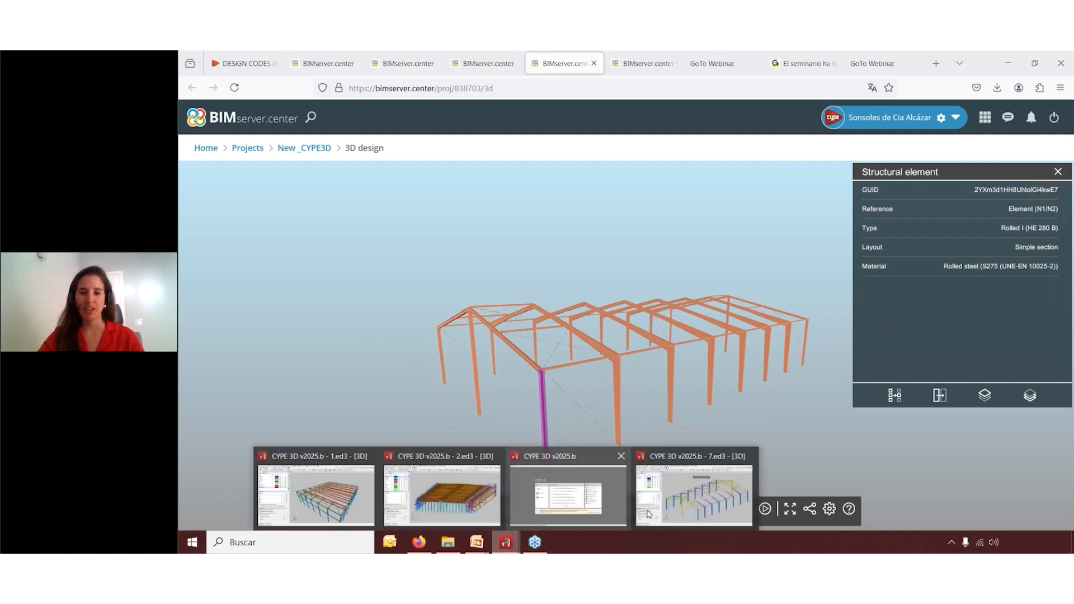
{"action": "left_click", "coordinate": [695, 515]}
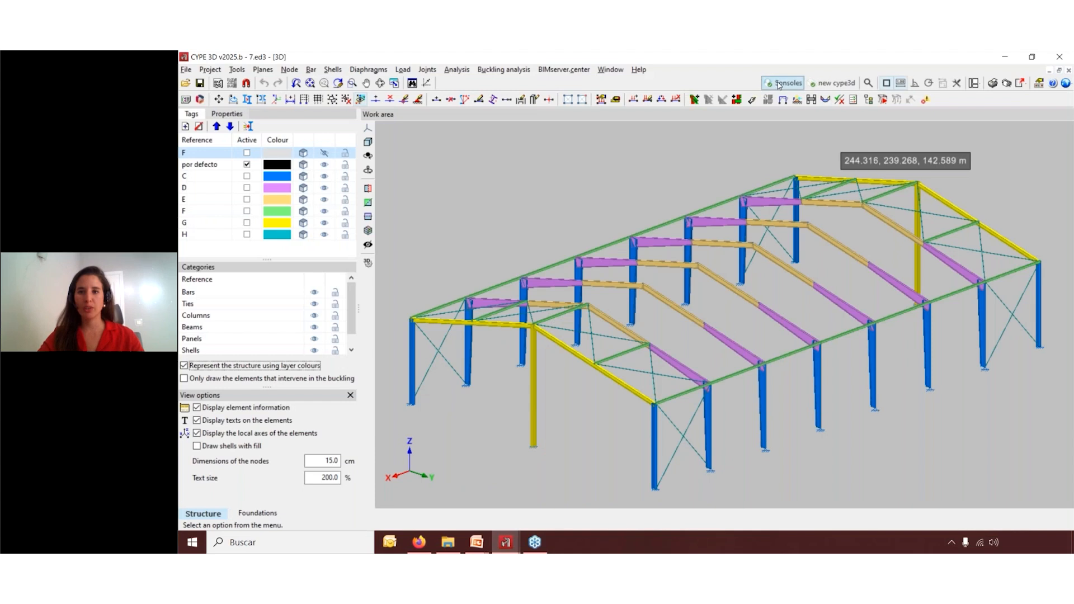
Review the BIMserver.center account connection and the Share contribution options, closing both without changes
{"action": "left_click", "coordinate": [779, 84]}
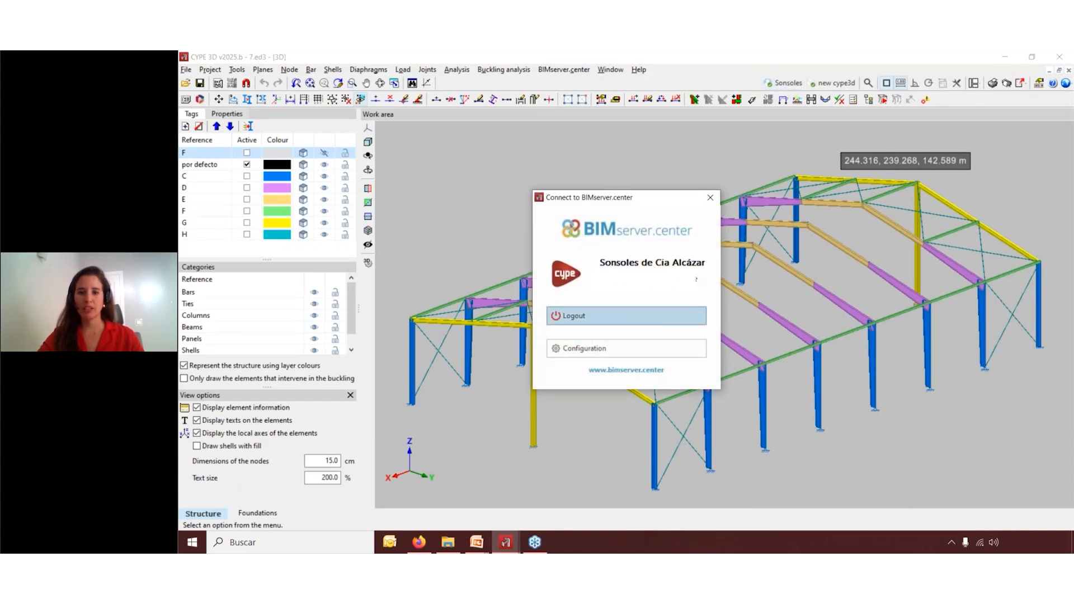
{"action": "left_click", "coordinate": [712, 199]}
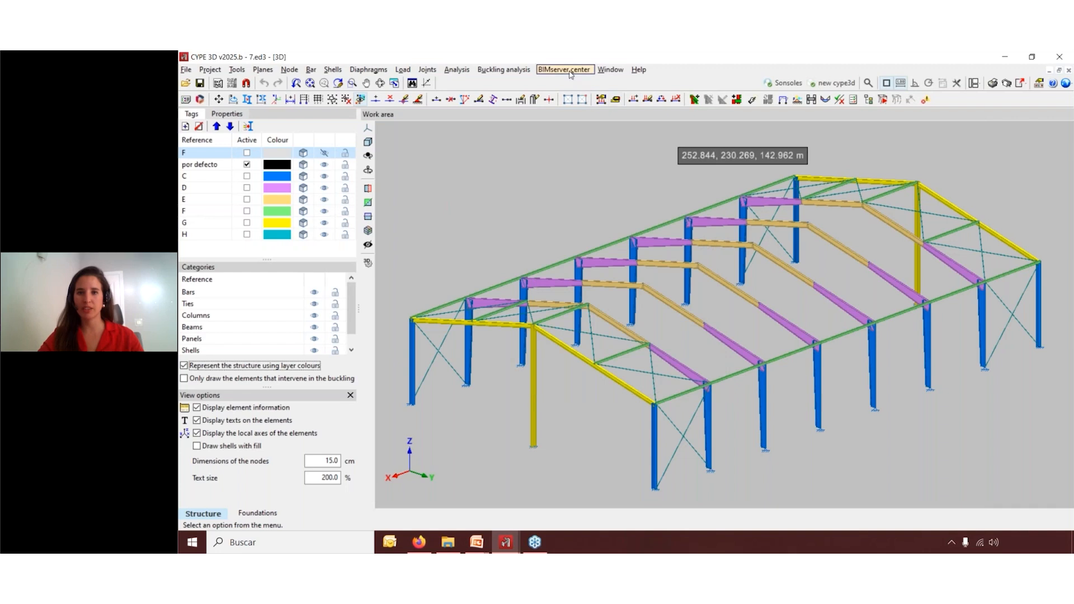
{"action": "left_click", "coordinate": [571, 72]}
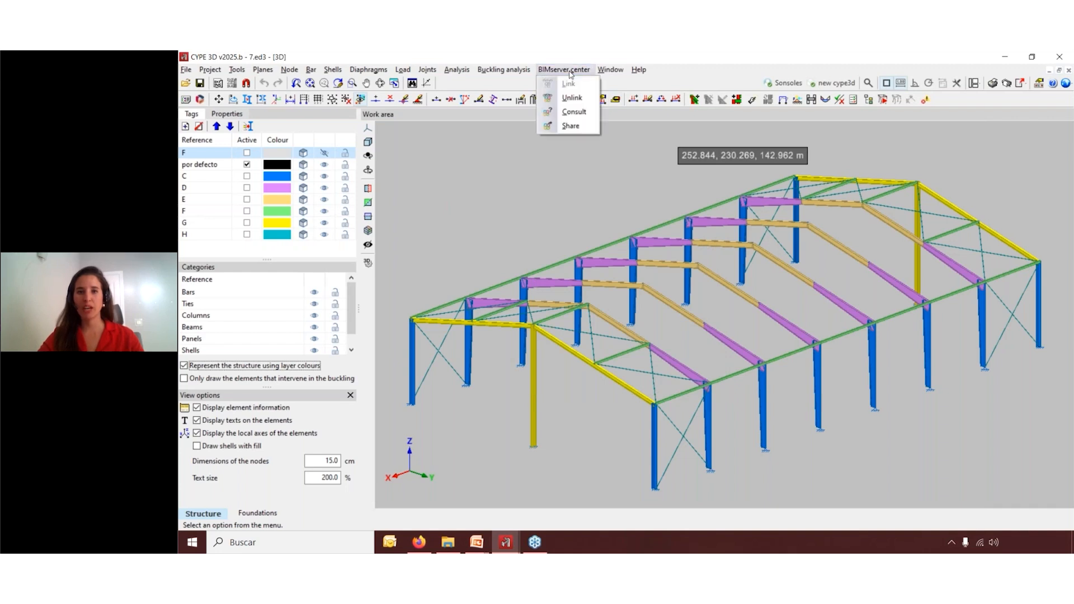
{"action": "left_click", "coordinate": [570, 126]}
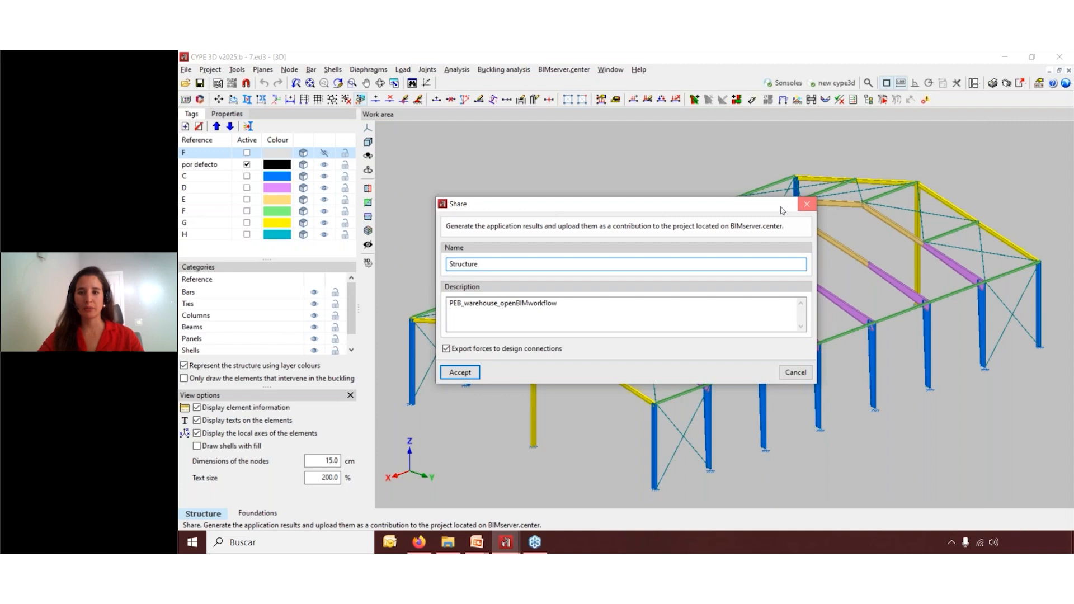
{"action": "left_click", "coordinate": [807, 203]}
Unlink the warehouse model from its BIMserver.center project
{"action": "left_click", "coordinate": [564, 69]}
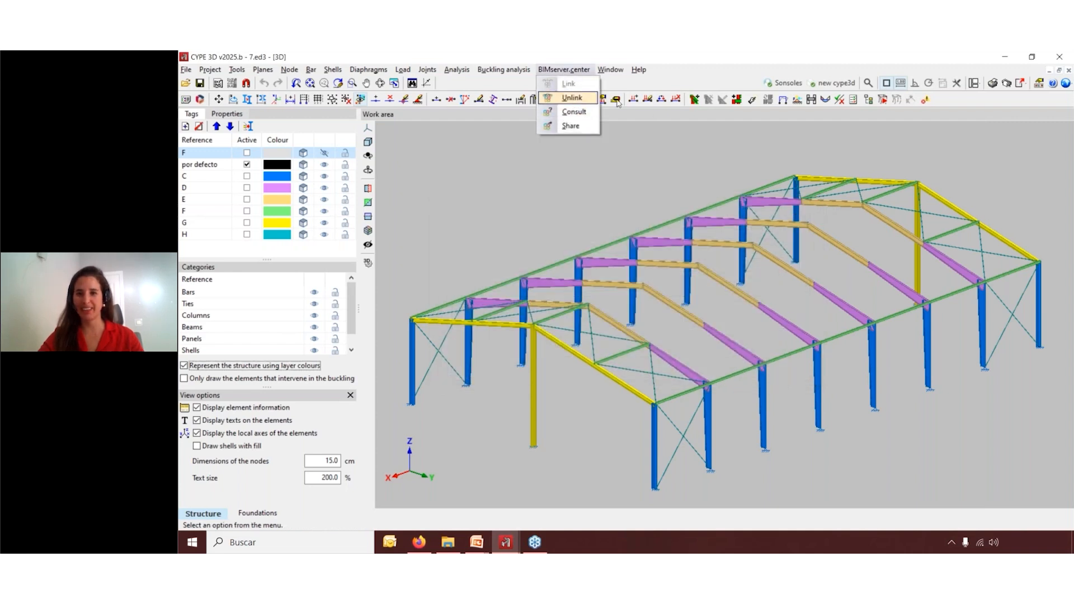
{"action": "left_click", "coordinate": [572, 98]}
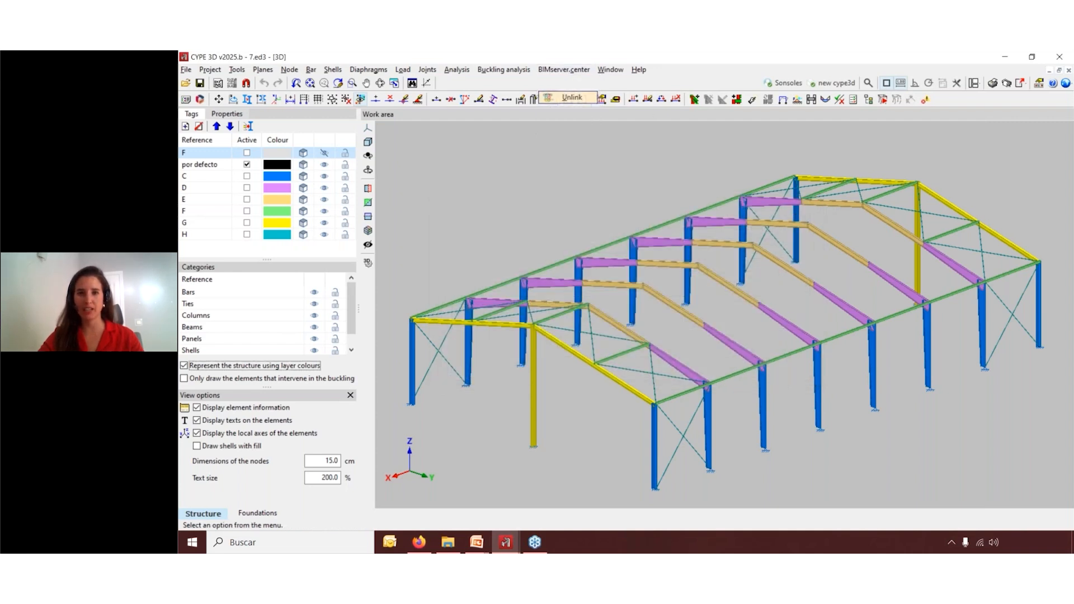
{"action": "left_click", "coordinate": [539, 321]}
Create a new BIMserver.center project named cyp3d with the default options and link the warehouse model to it
{"action": "left_click", "coordinate": [564, 70]}
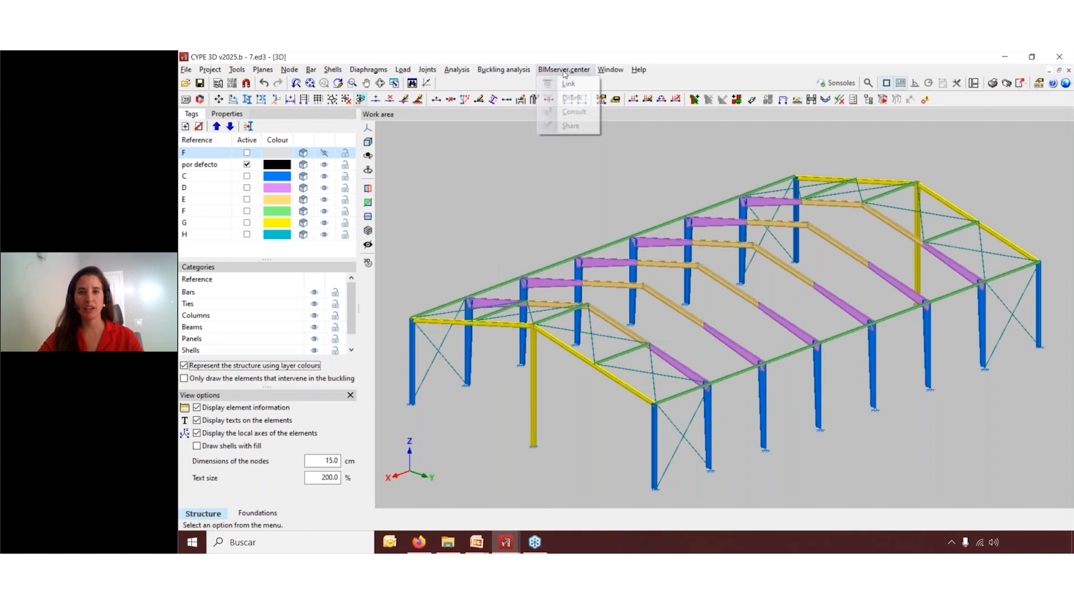
{"action": "left_click", "coordinate": [568, 82]}
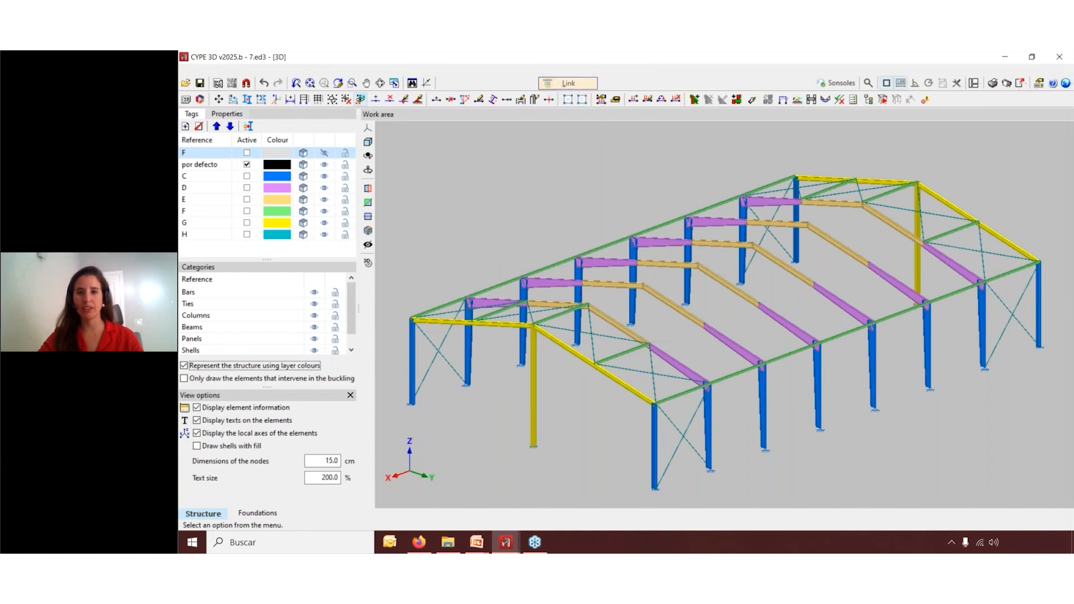
{"action": "left_click", "coordinate": [572, 285]}
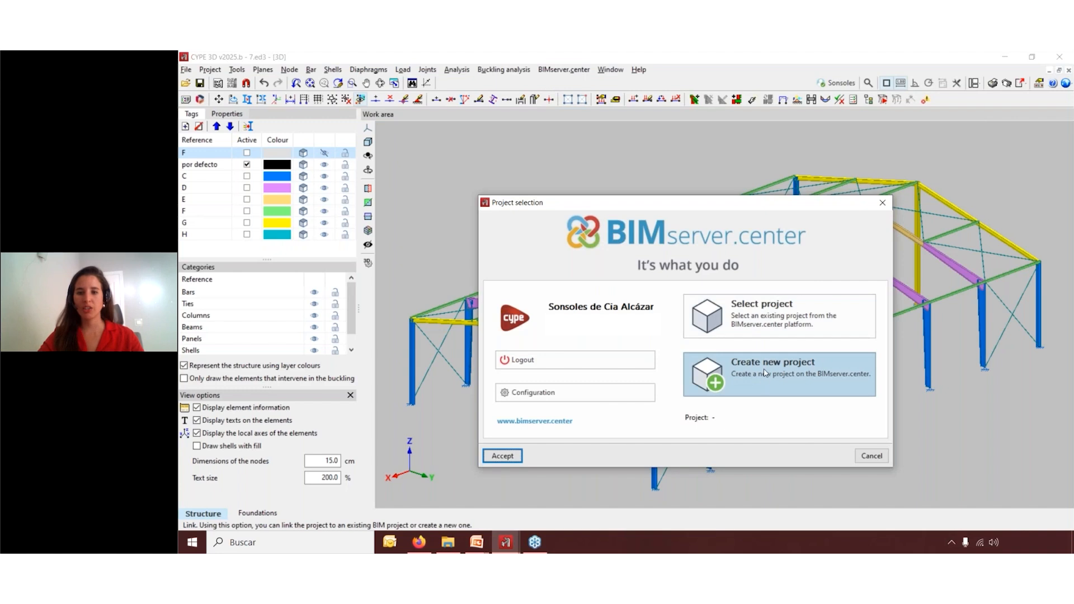
{"action": "left_click", "coordinate": [764, 373]}
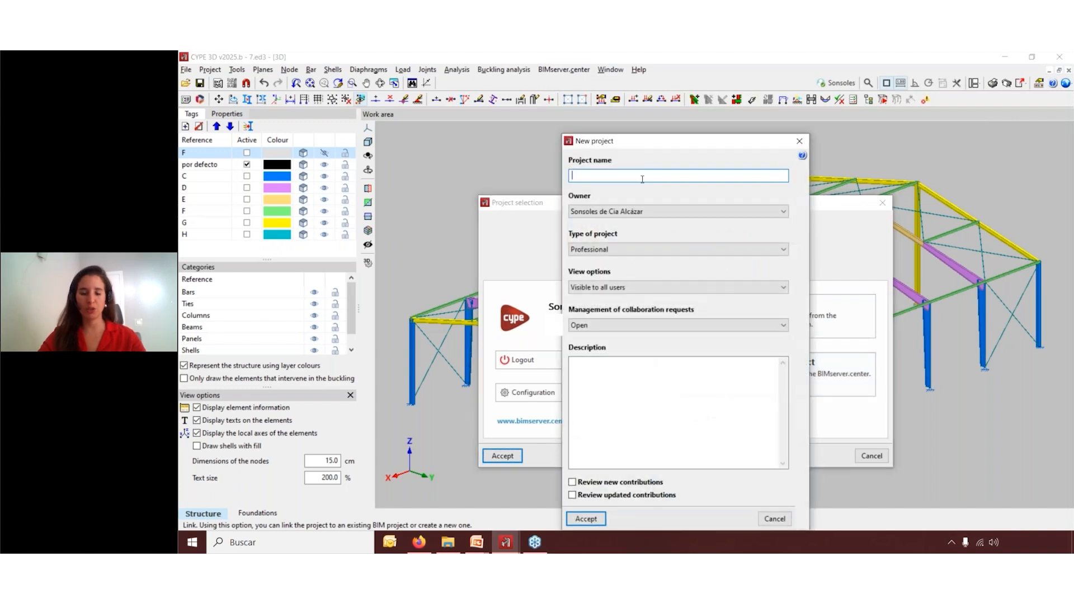
{"action": "type", "text": "cyp3d"}
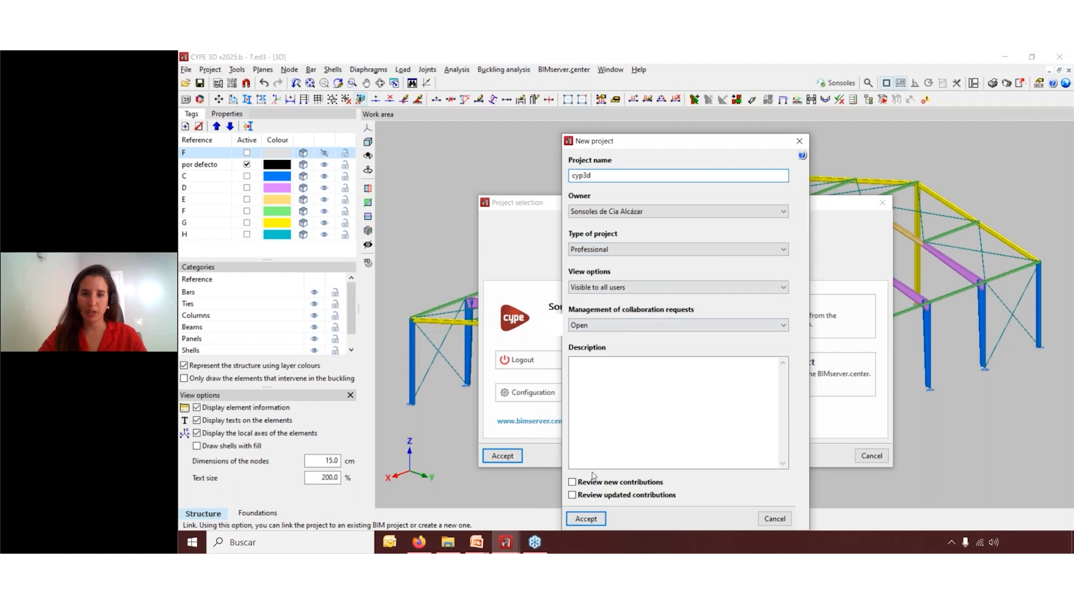
{"action": "left_click", "coordinate": [596, 518]}
{"action": "key", "text": "Return"}
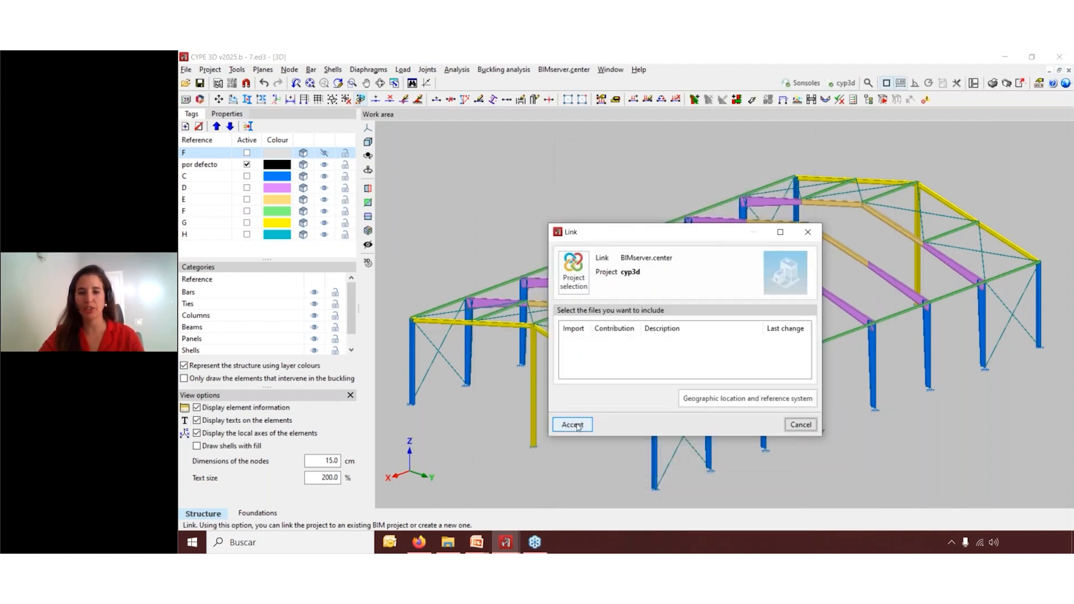
{"action": "left_click", "coordinate": [578, 427]}
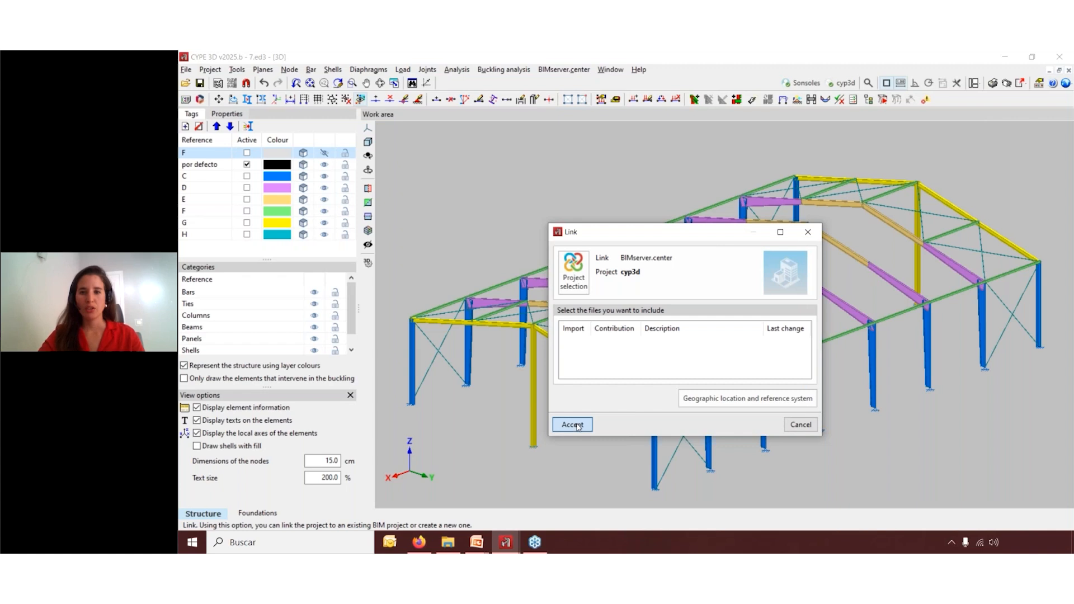
Share the model to the linked project as contribution Structure, described as PEB_warehouse_openBIMworkflow, exporting forces to design connections
{"action": "left_click", "coordinate": [565, 69]}
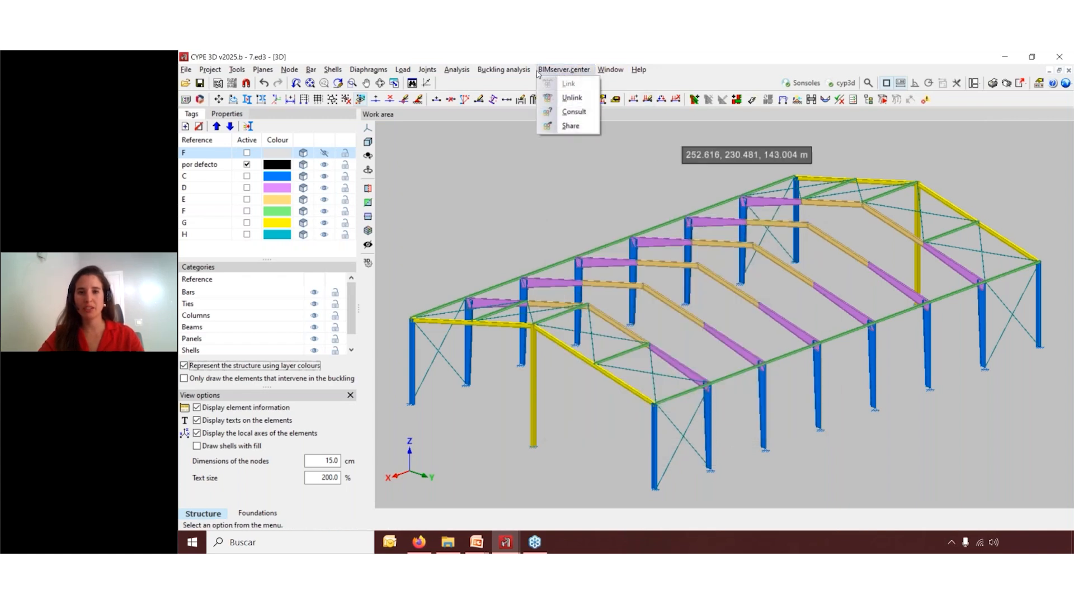
{"action": "mouse_move", "coordinate": [457, 70]}
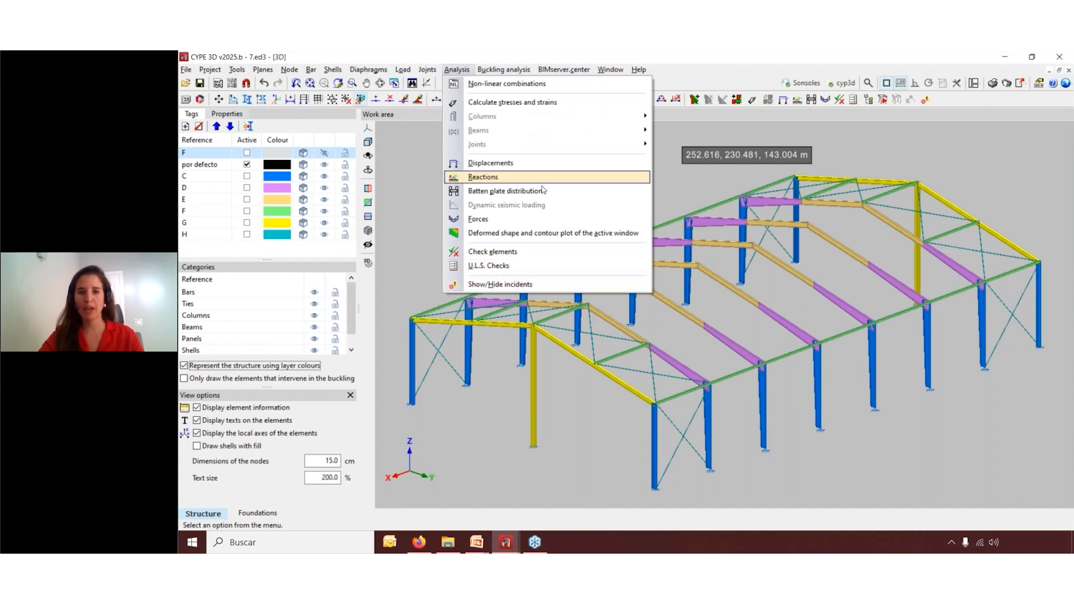
{"action": "mouse_move", "coordinate": [564, 70]}
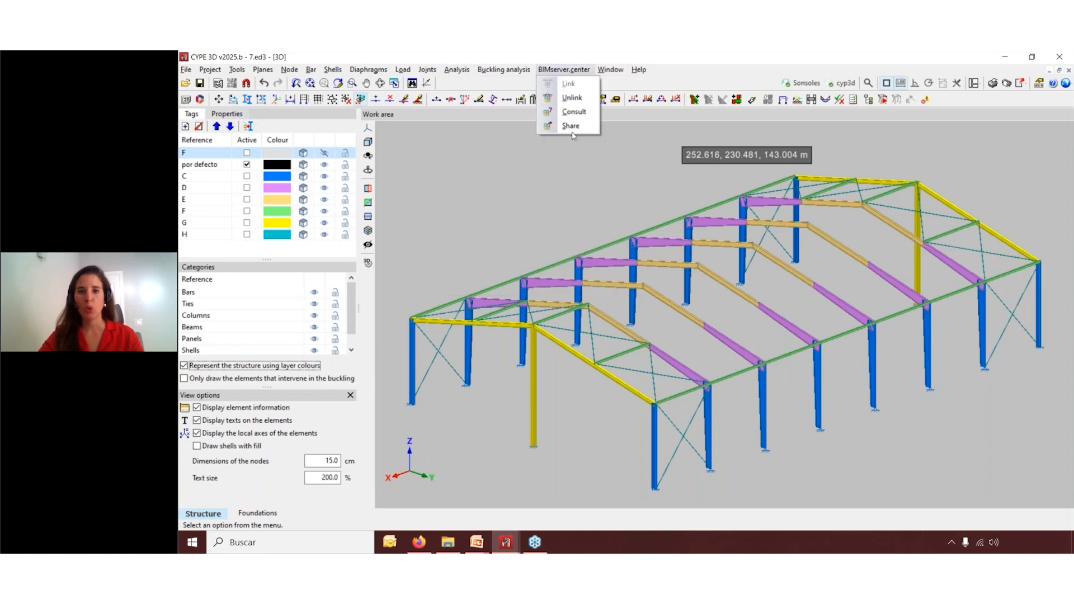
{"action": "left_click", "coordinate": [568, 125]}
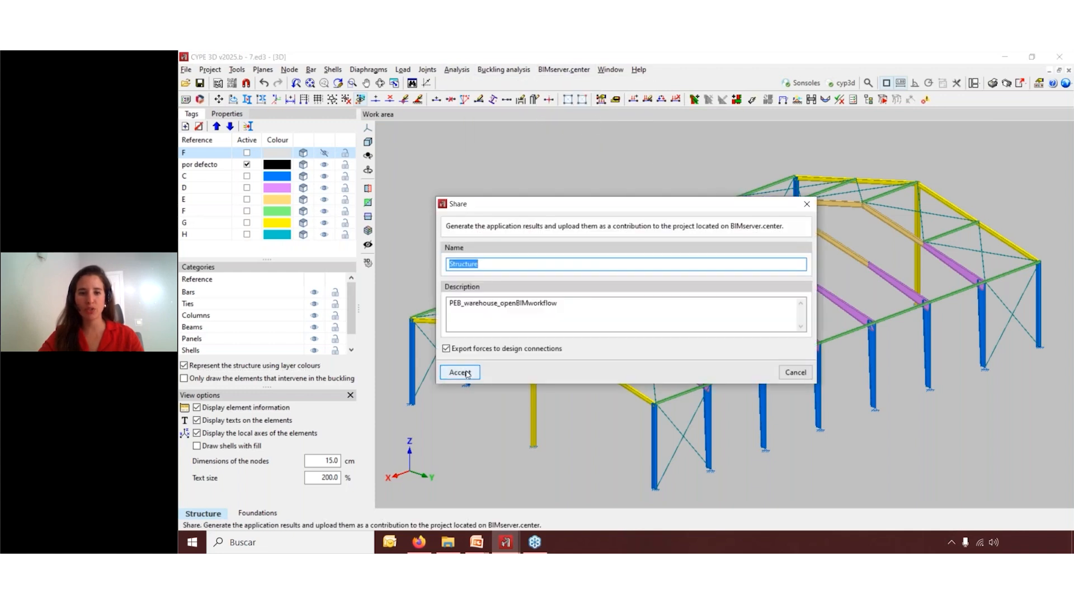
{"action": "left_click", "coordinate": [460, 373]}
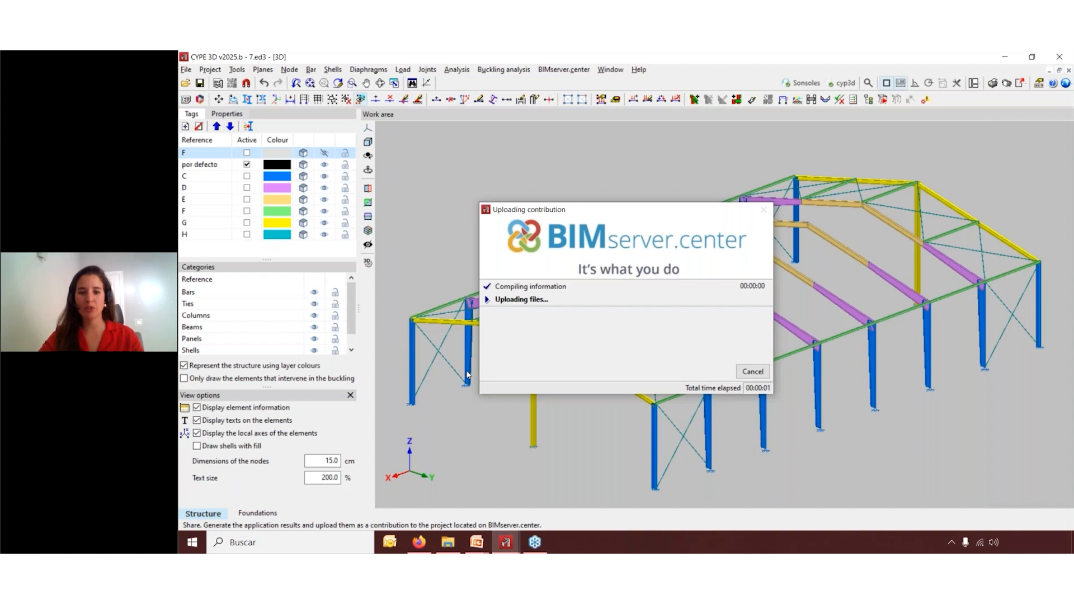
Switch to the PowerPoint slideshow and view the BIMserver.center workflow and CYPE Connect slides
{"action": "left_click", "coordinate": [477, 542]}
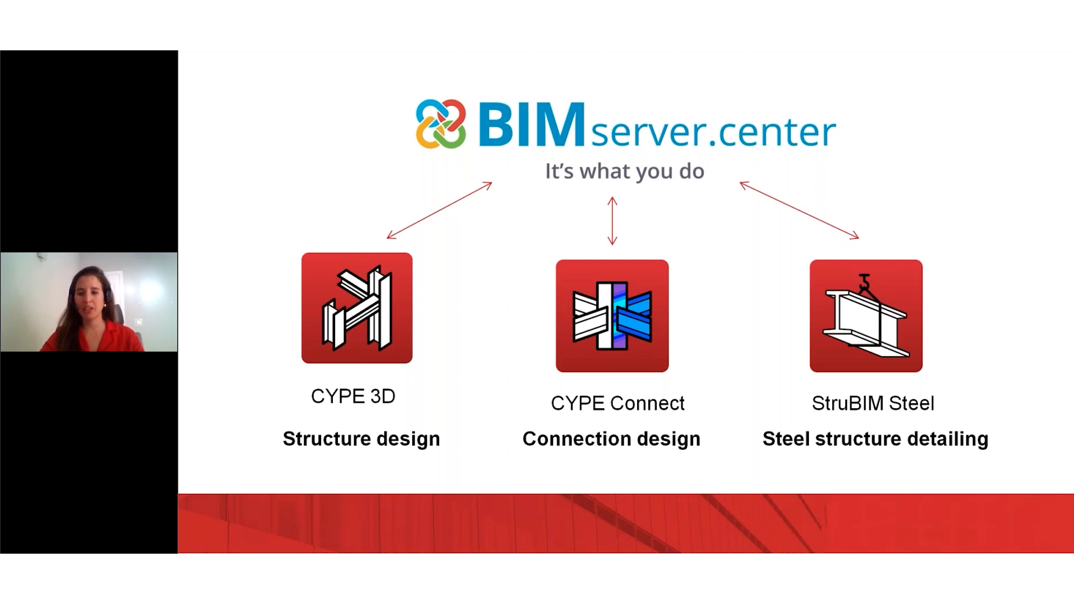
{"action": "key", "text": "Right"}
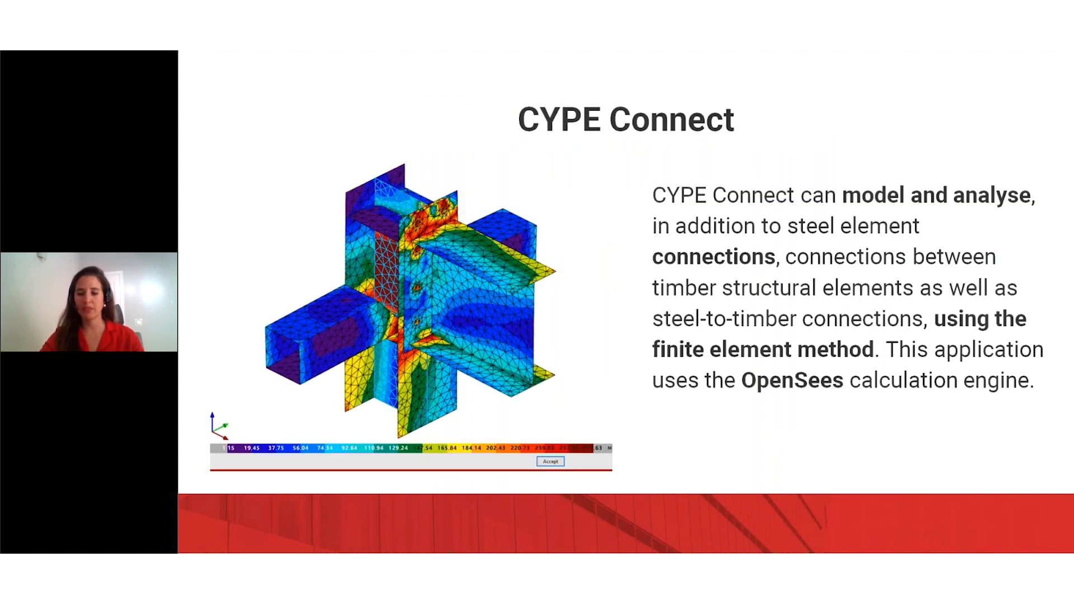
{"action": "key", "text": "Left"}
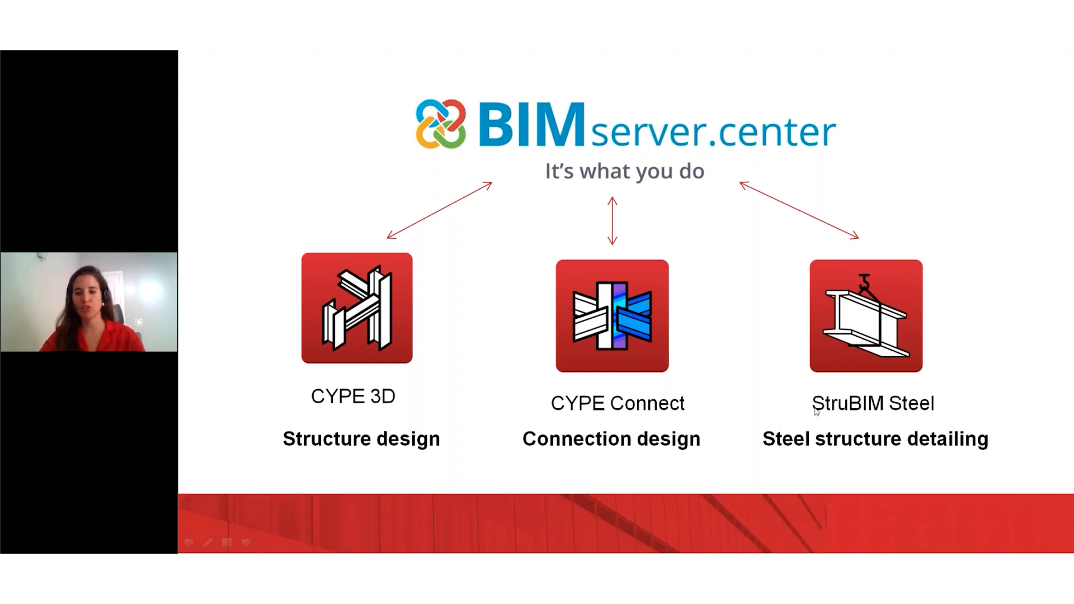
Leave the slideshow, bring up the CYPE Menu and launch StruBIM Steel
{"action": "key", "text": "alt+Tab"}
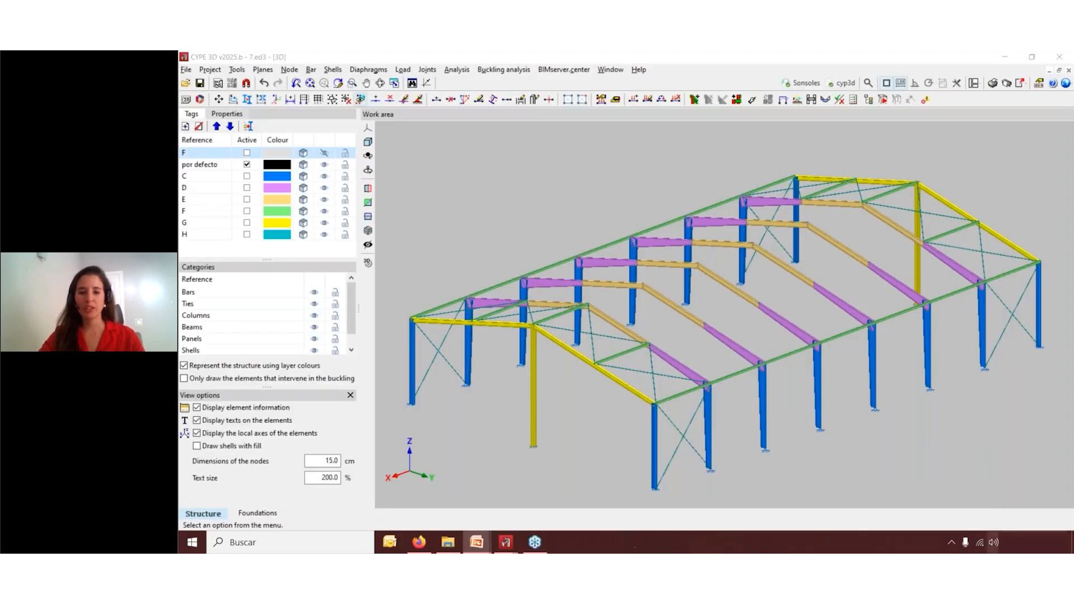
{"action": "left_click", "coordinate": [952, 543]}
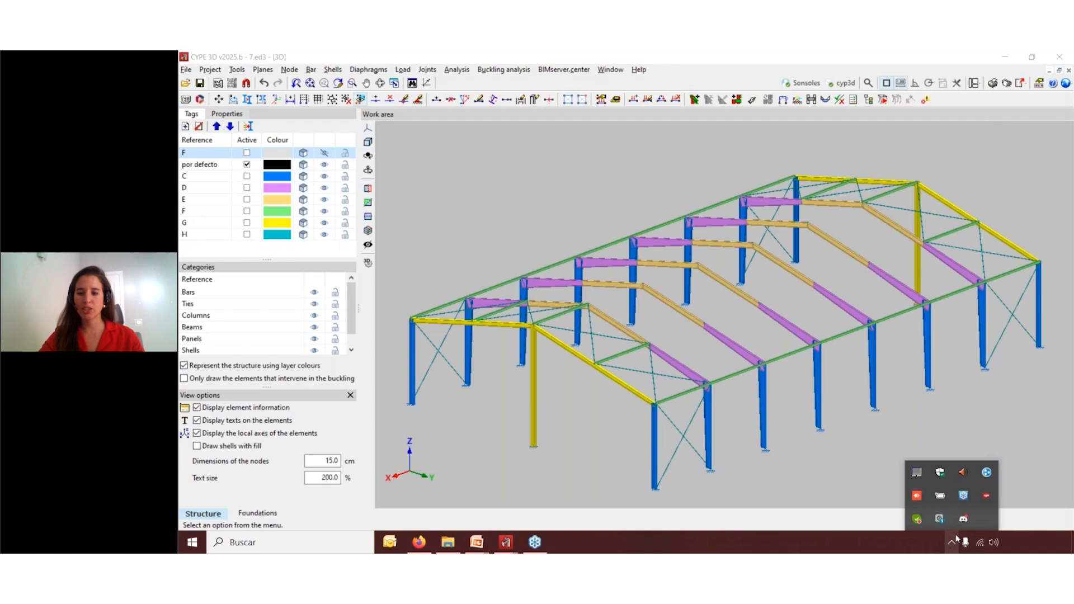
{"action": "left_click", "coordinate": [987, 498]}
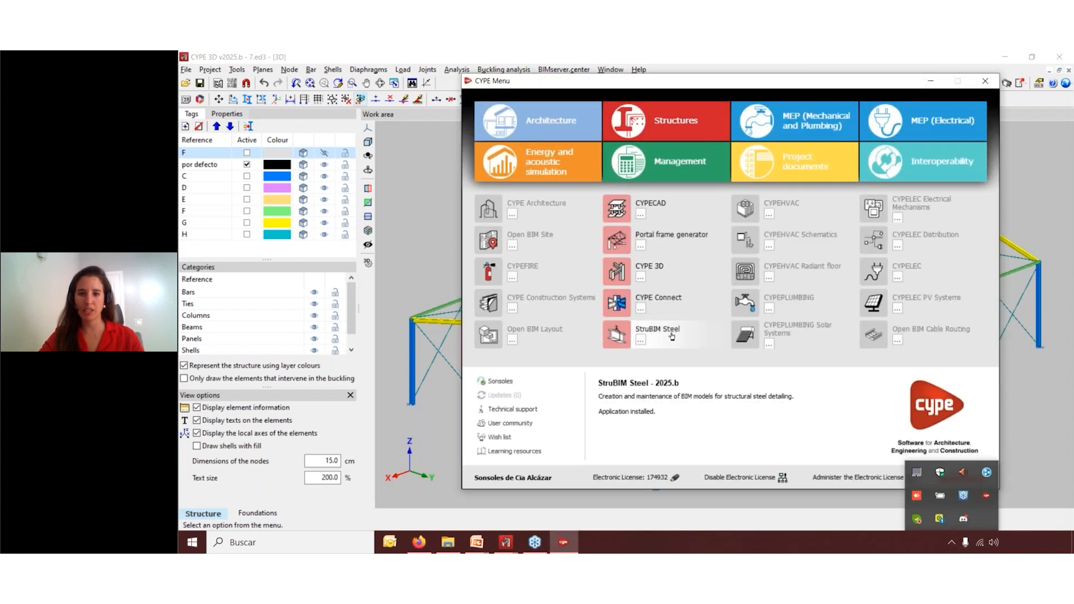
{"action": "left_click", "coordinate": [672, 335]}
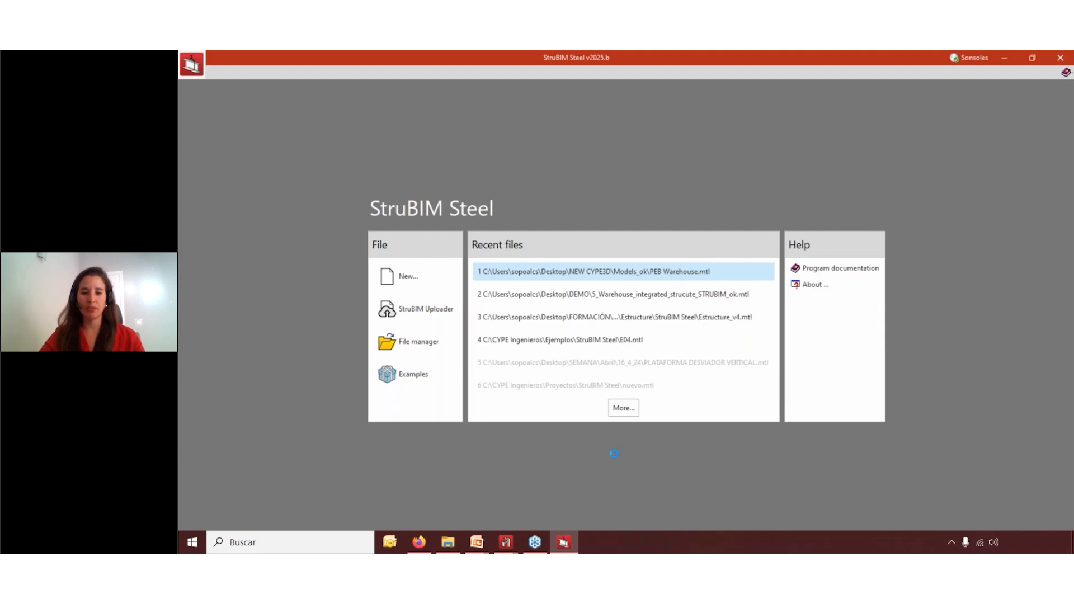
Return to the PowerPoint slideshow and advance from the BIMserver.center workflow slide to the CYPE Connect slide
{"action": "left_click", "coordinate": [533, 544]}
{"action": "mouse_move", "coordinate": [477, 543]}
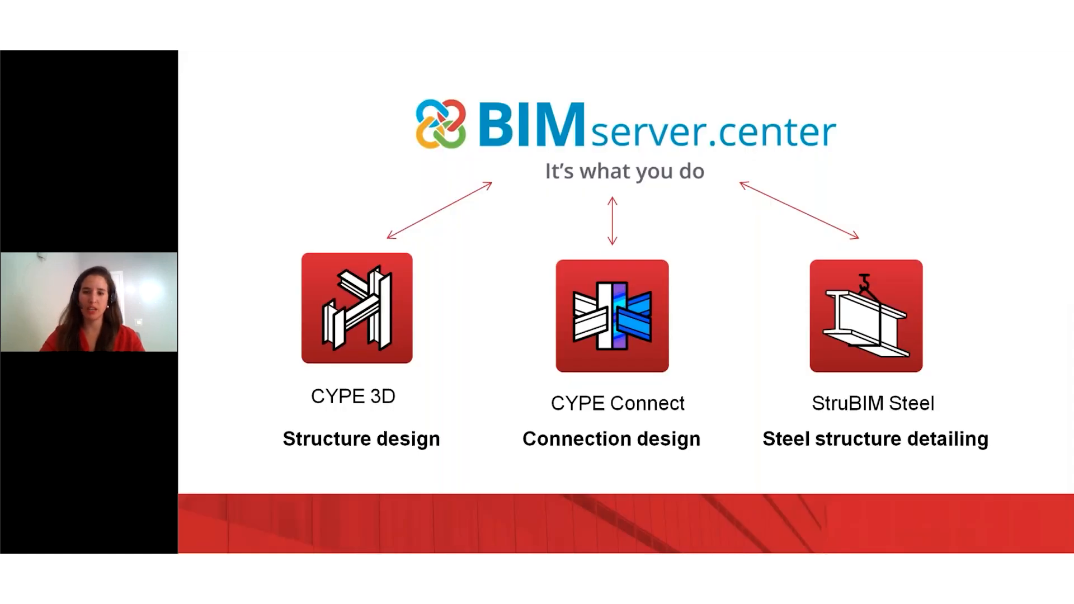
{"action": "key", "text": "Right"}
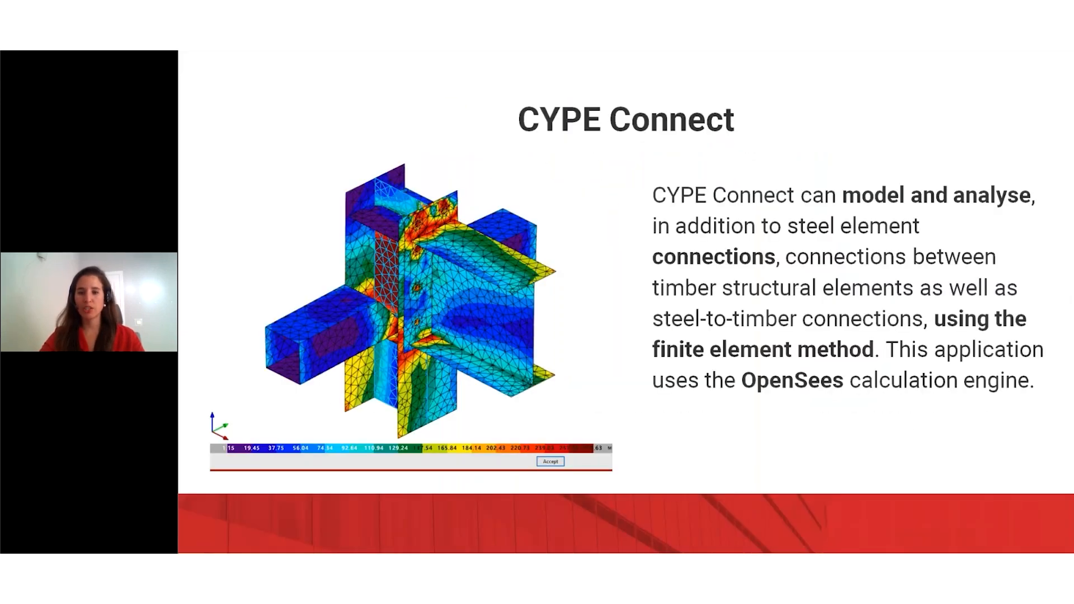